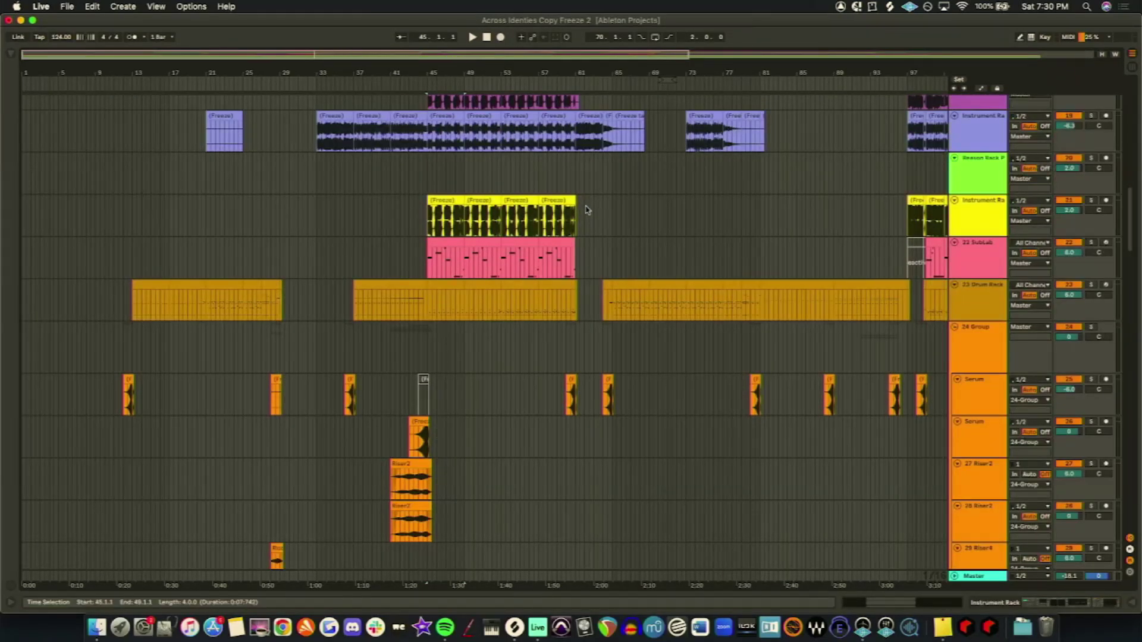
Step: Solo the green instrument rack on track 17 and play the section from bar 45
scroll(598, 223, up, 7)
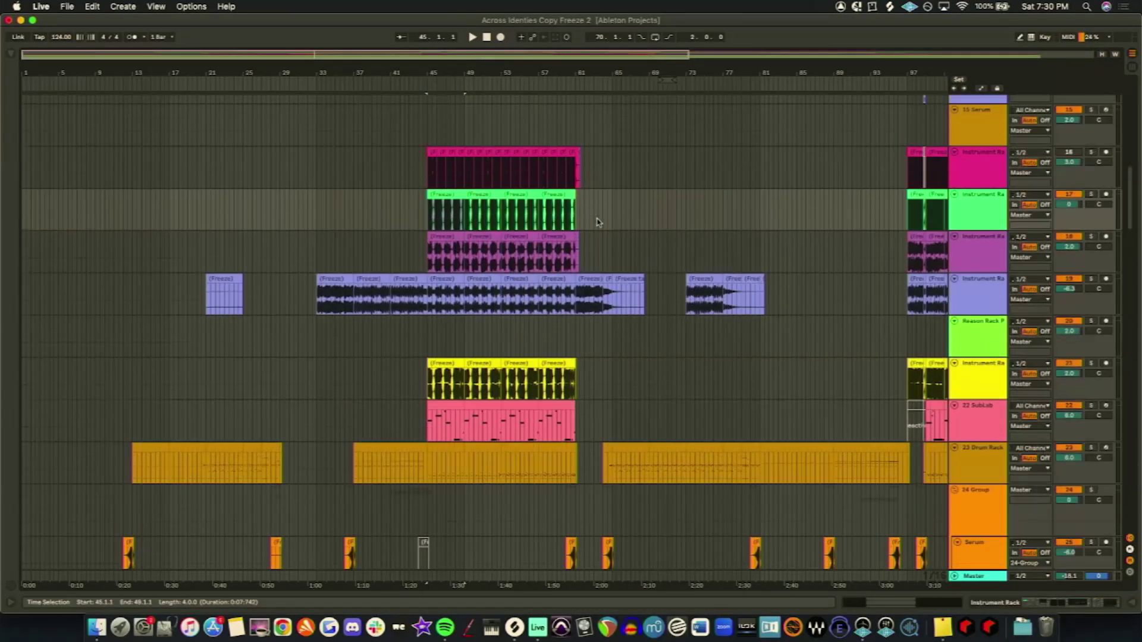
click(496, 192)
click(455, 197)
scroll(832, 321, down, 3)
scroll(898, 314, up, 3)
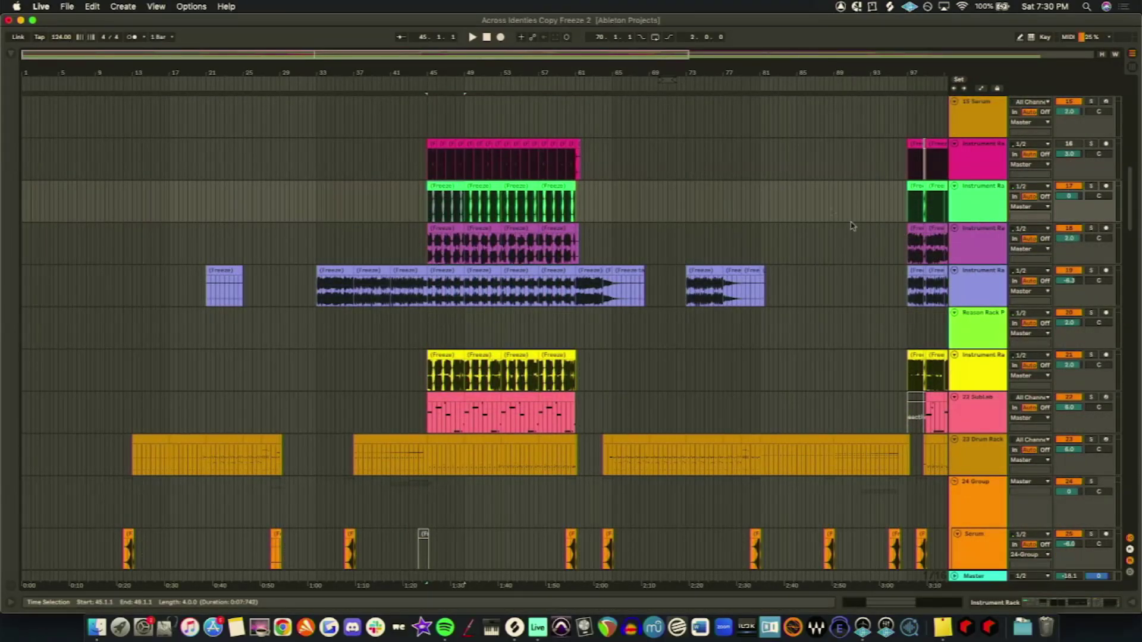
scroll(833, 249, up, 2)
scroll(798, 242, down, 2)
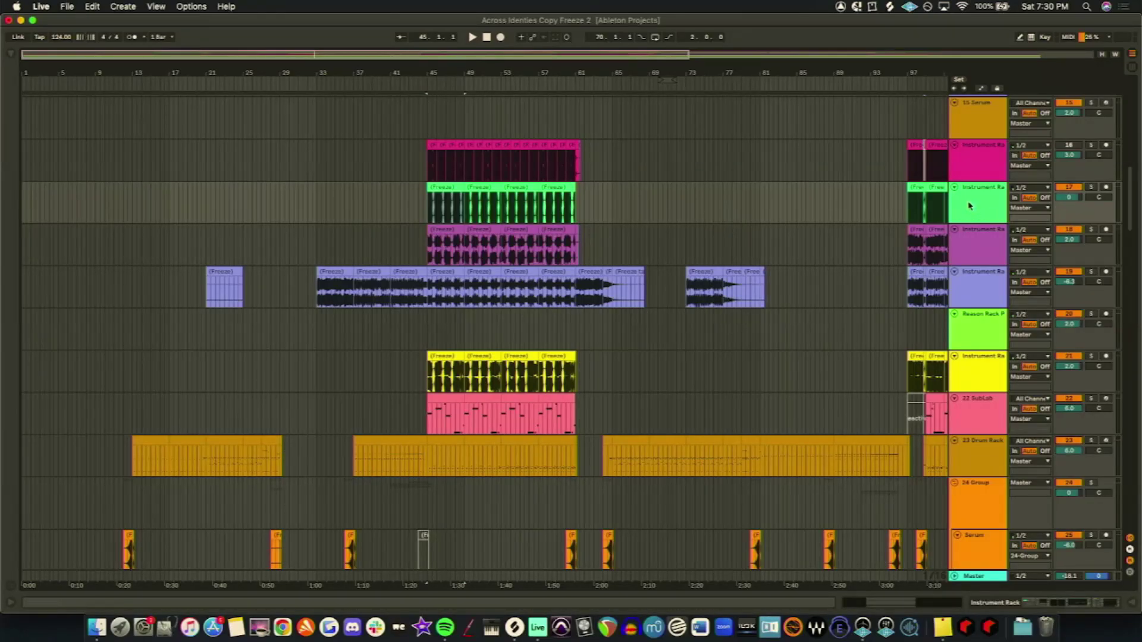
click(1091, 188)
key(space)
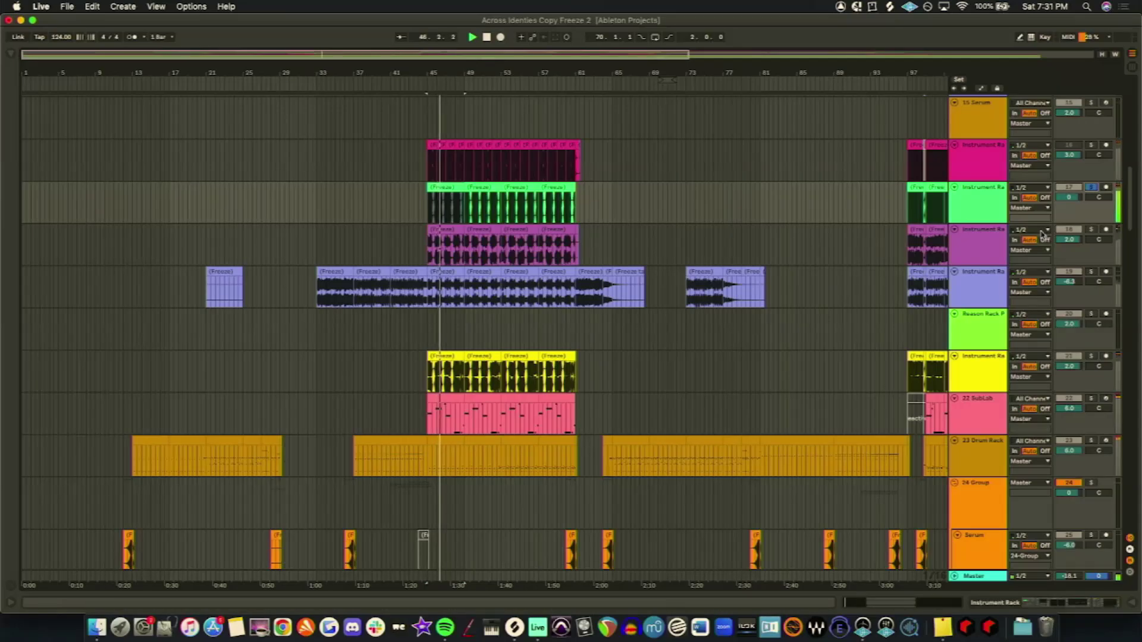
Step: Audition tracks 18, 21 and 22 SubLab one after another by soloing each from bar 45
click(1093, 230)
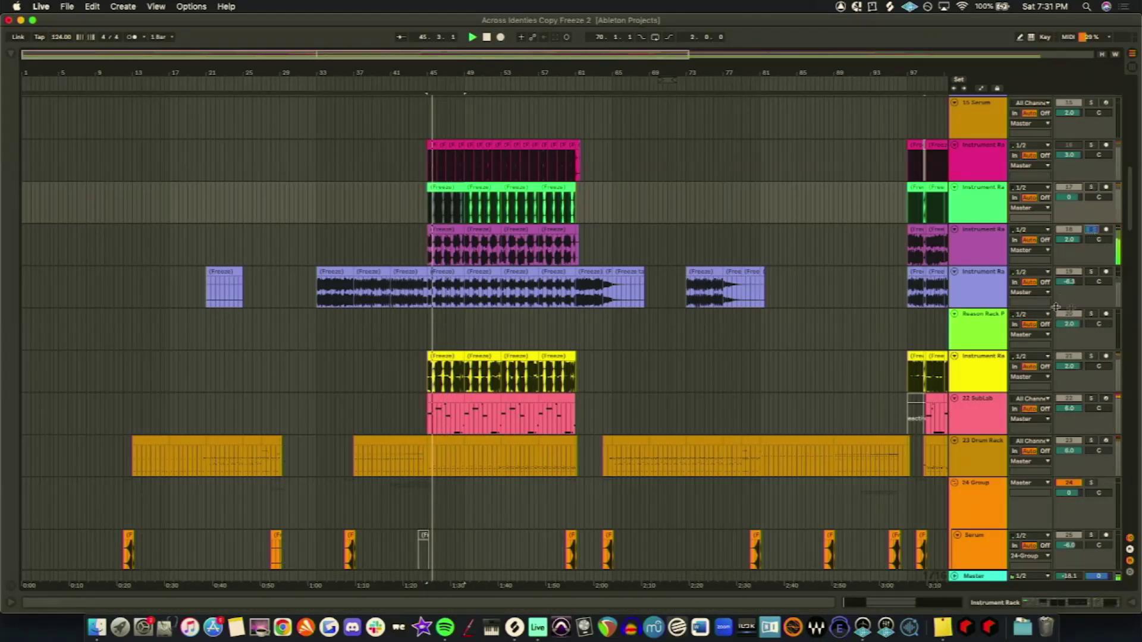
click(1092, 356)
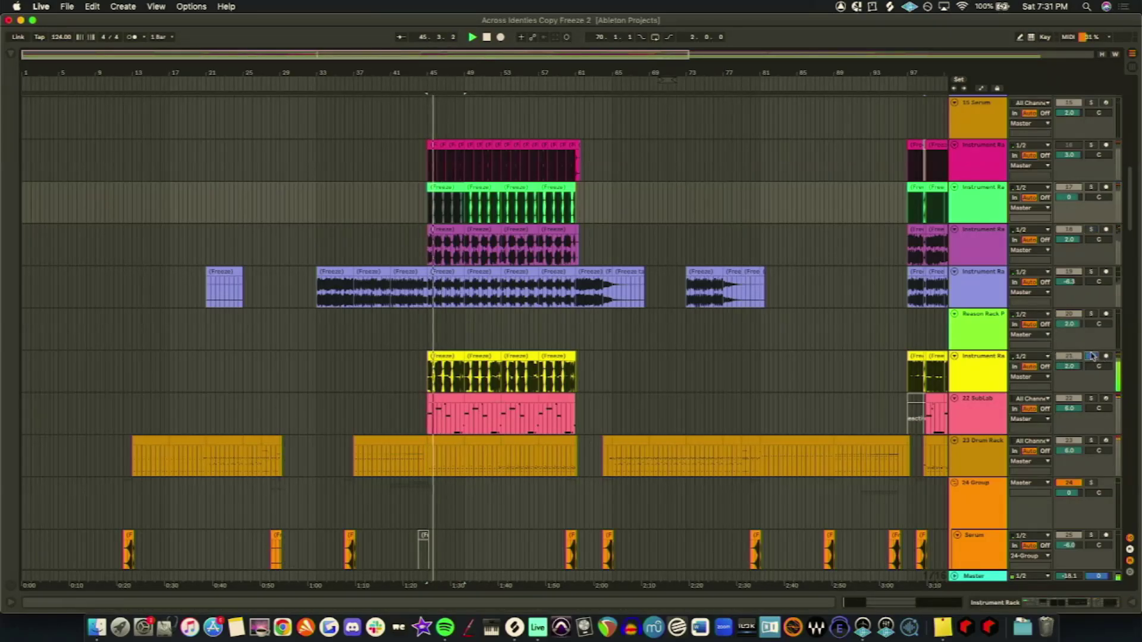
click(1091, 401)
Step: Audition the 23 Drum Rack track on its own and show its device chain
scroll(874, 381, down, 2)
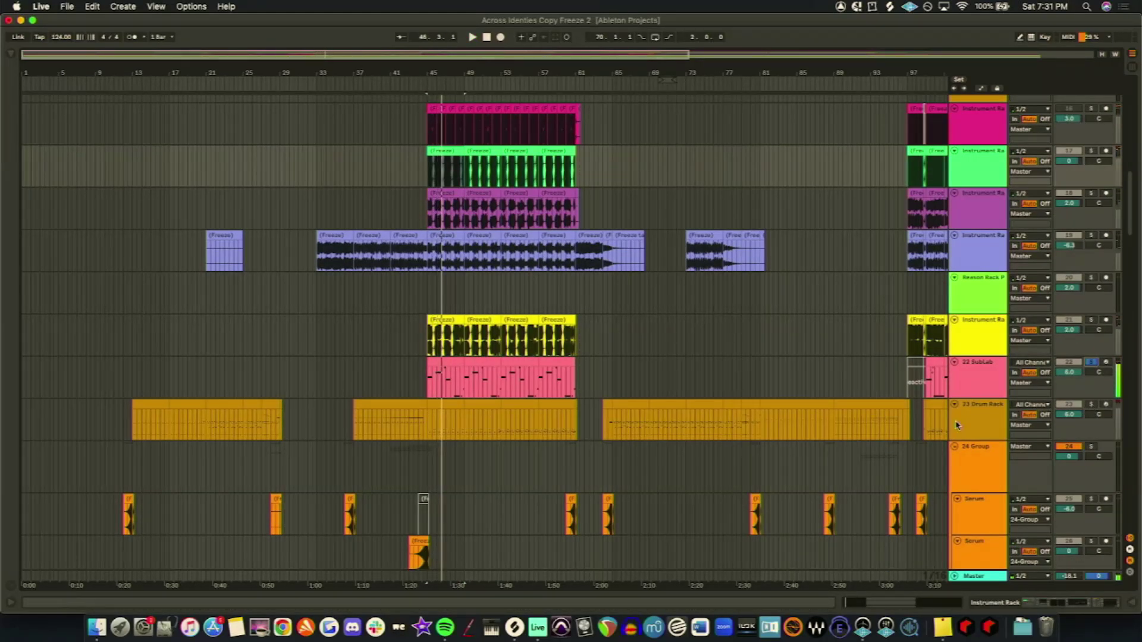
click(1083, 413)
click(1091, 405)
click(1042, 602)
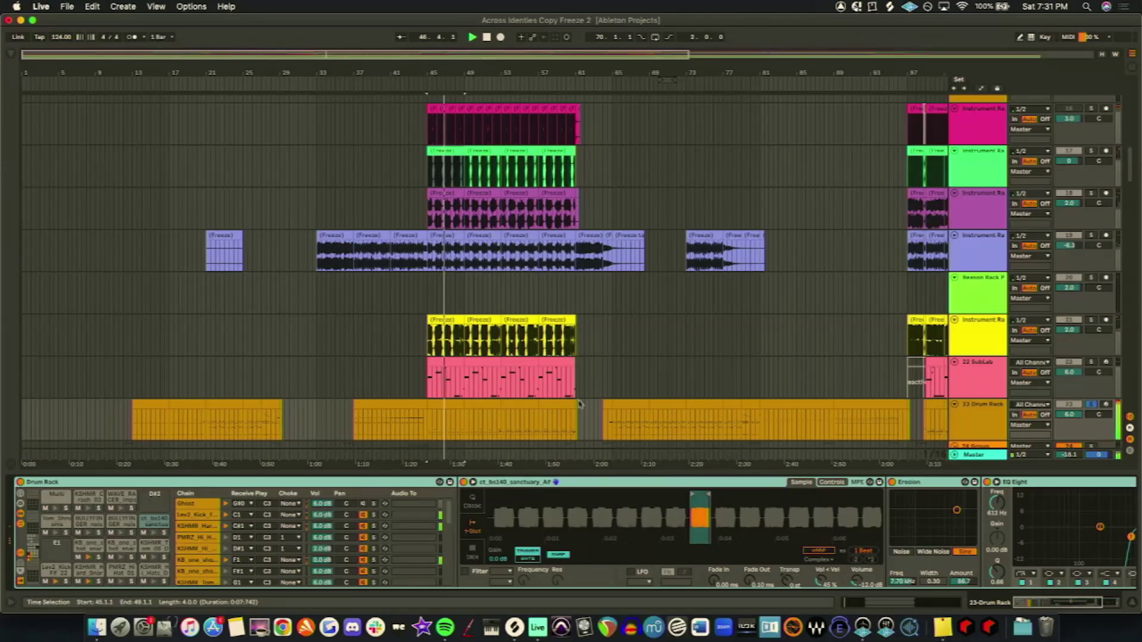
Step: Solo tracks 17, 18, 21 and 22 together with the Drum Rack and play them from bar 45
scroll(573, 415, down, 3)
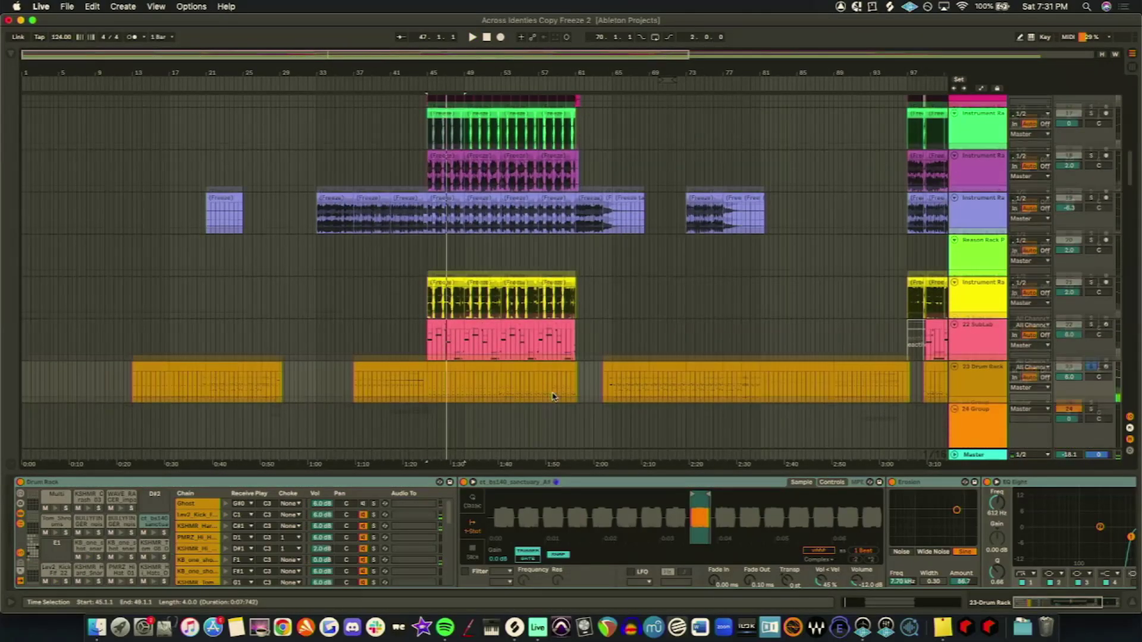
click(1092, 324)
click(1092, 282)
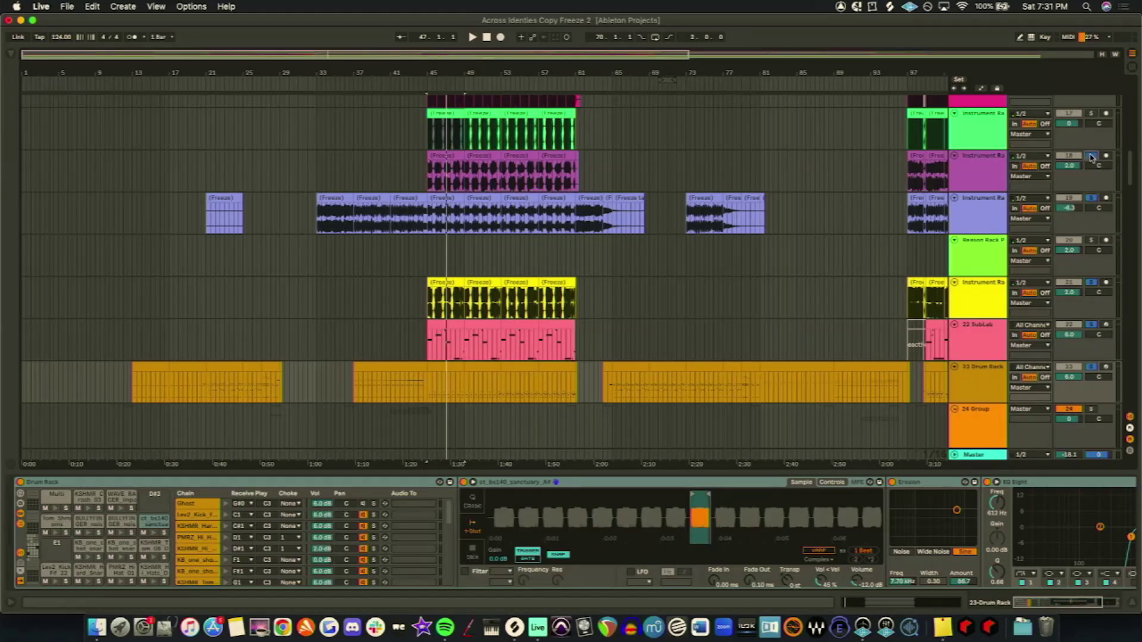
scroll(1093, 176, up, 2)
click(1092, 142)
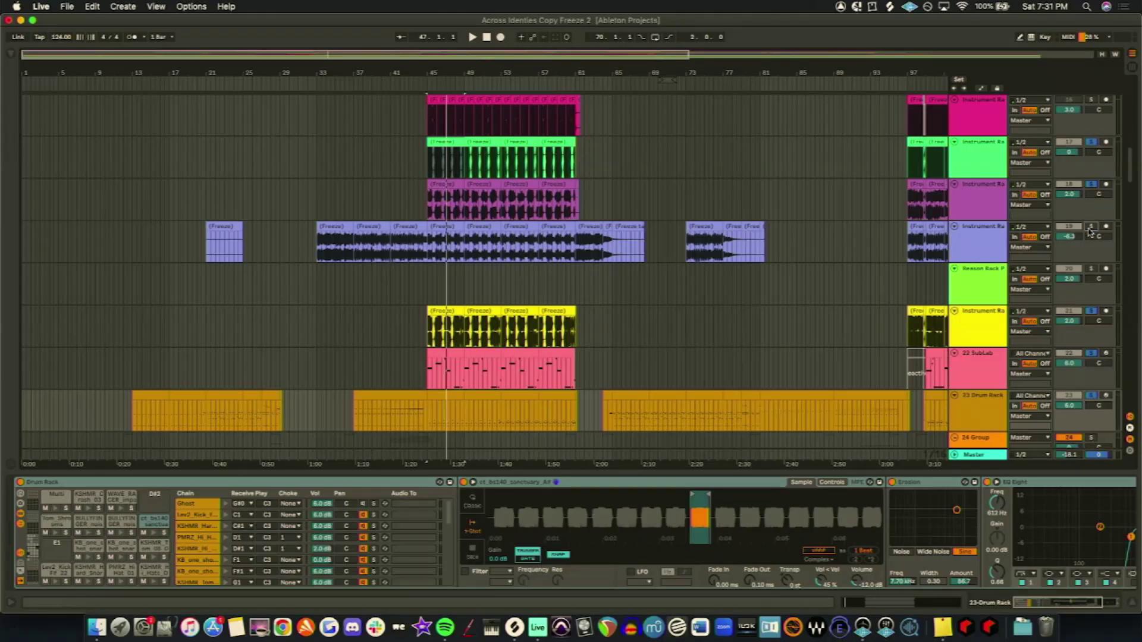
key(space)
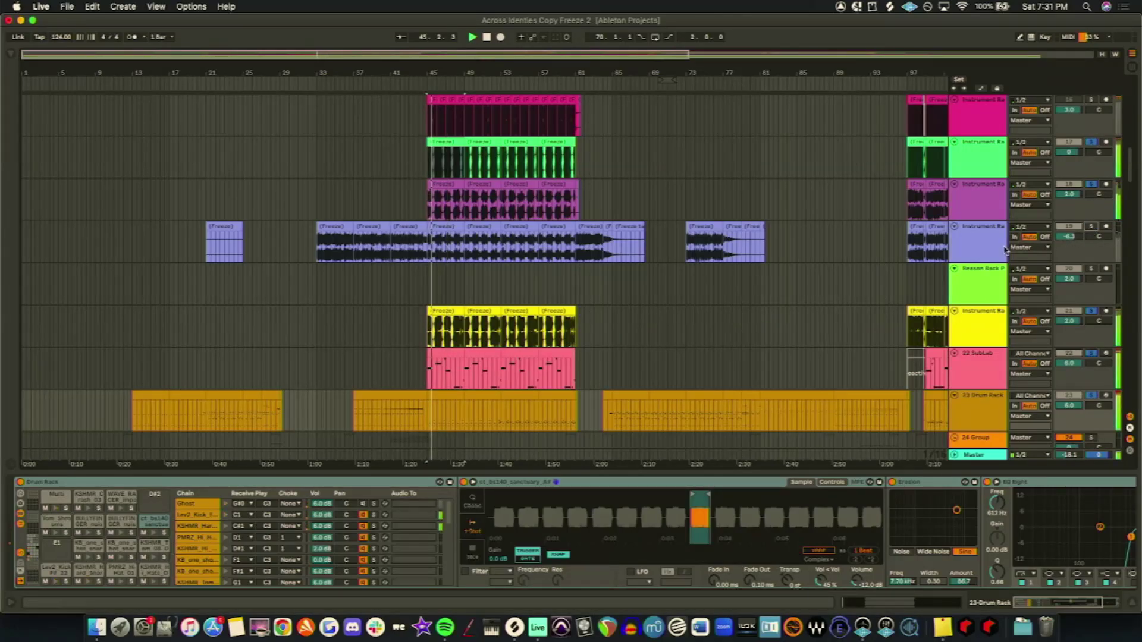
Step: Hide the device chain, move the bar 45 to 49 selection up to track 19, and solo that track
click(1130, 607)
scroll(947, 412, up, 1)
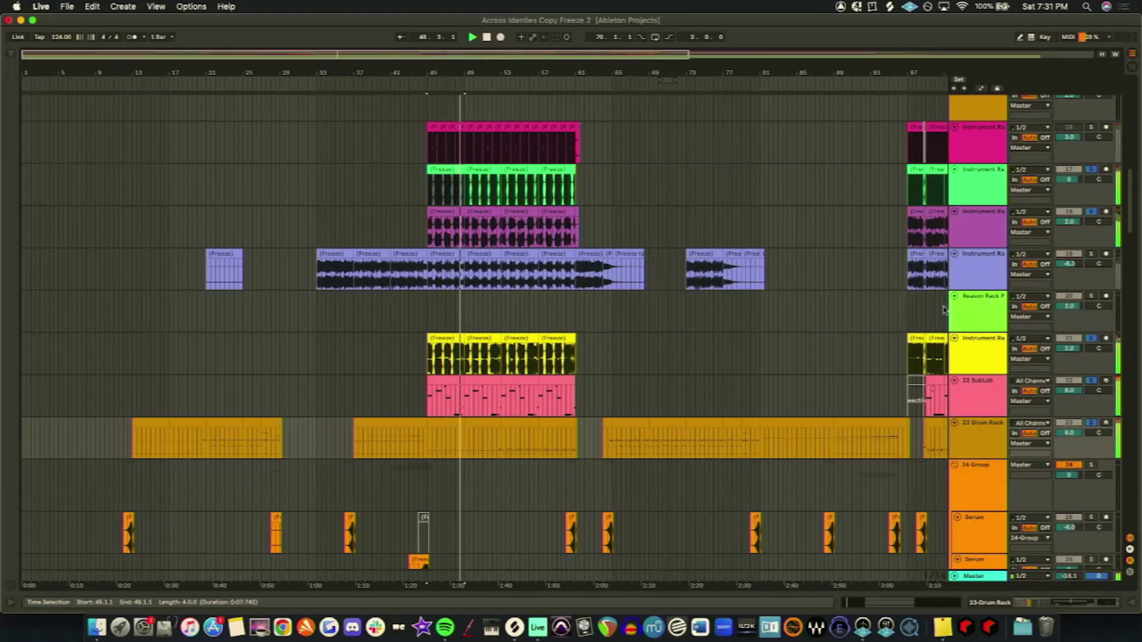
key(Up)
key(Up)
key(Up)
key(Up)
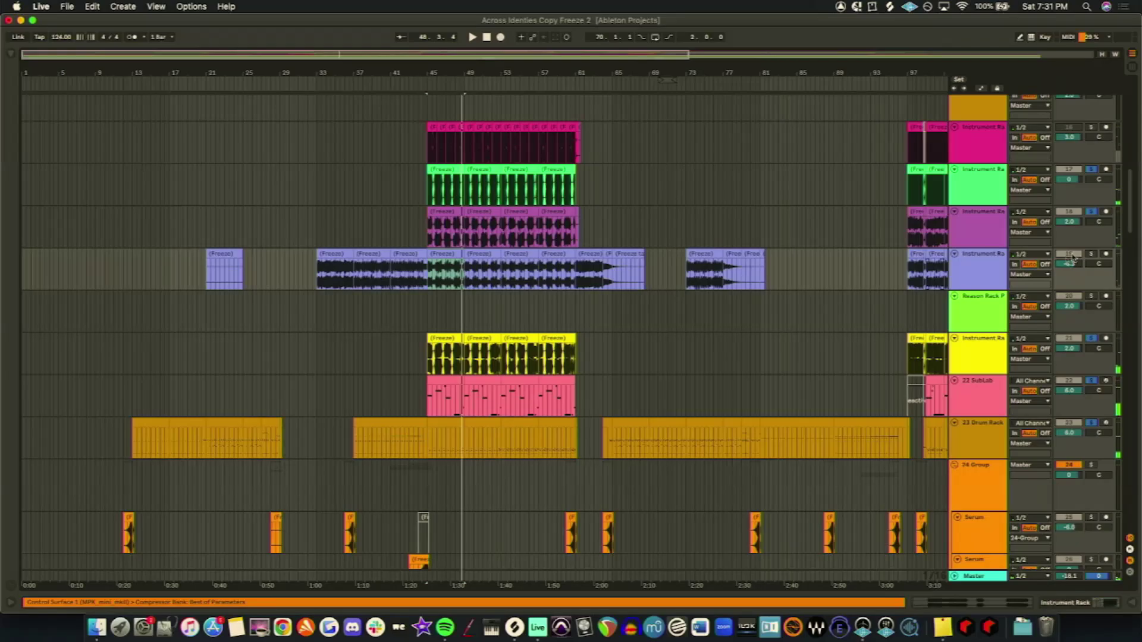
click(1092, 254)
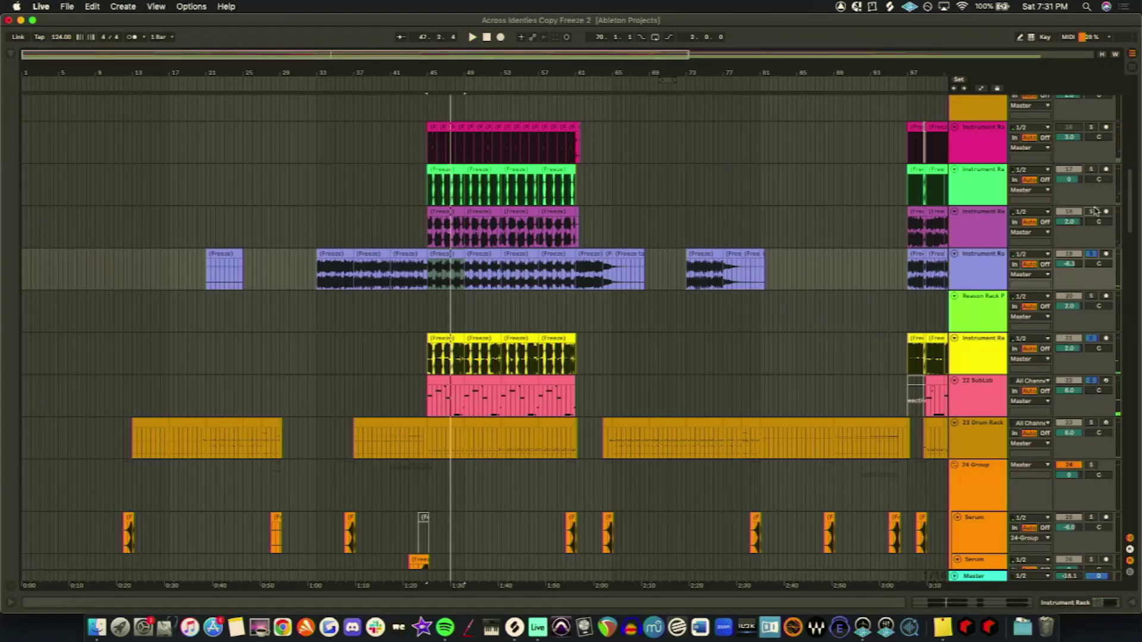
Step: Solo track 17 and the Drum Rack along with the other drop tracks and play from bar 53
click(1092, 170)
click(1091, 423)
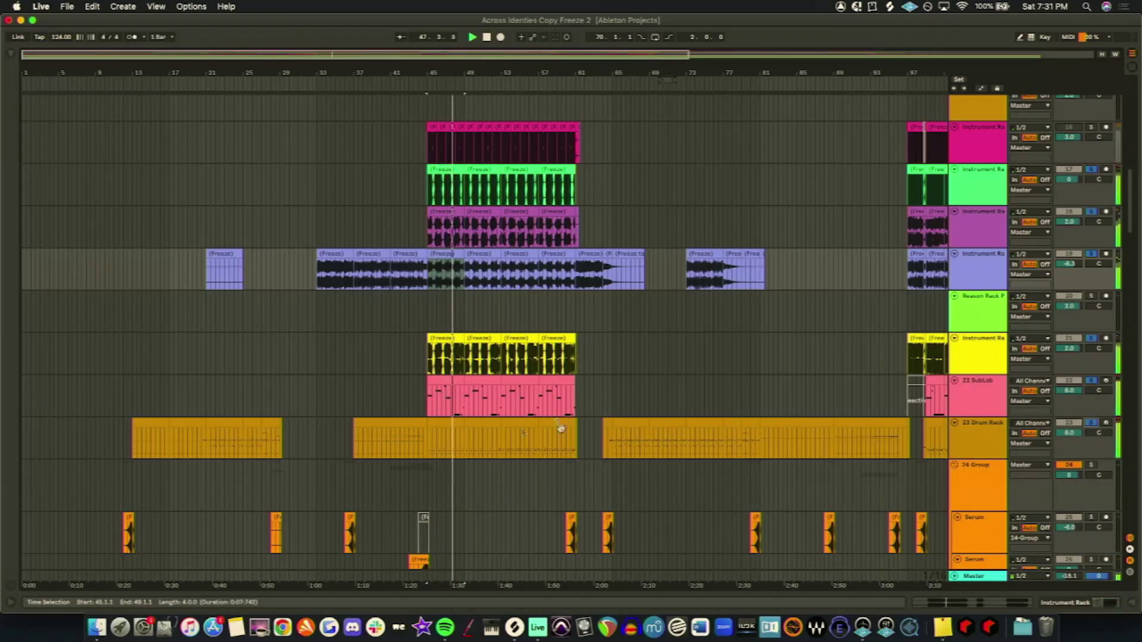
click(509, 425)
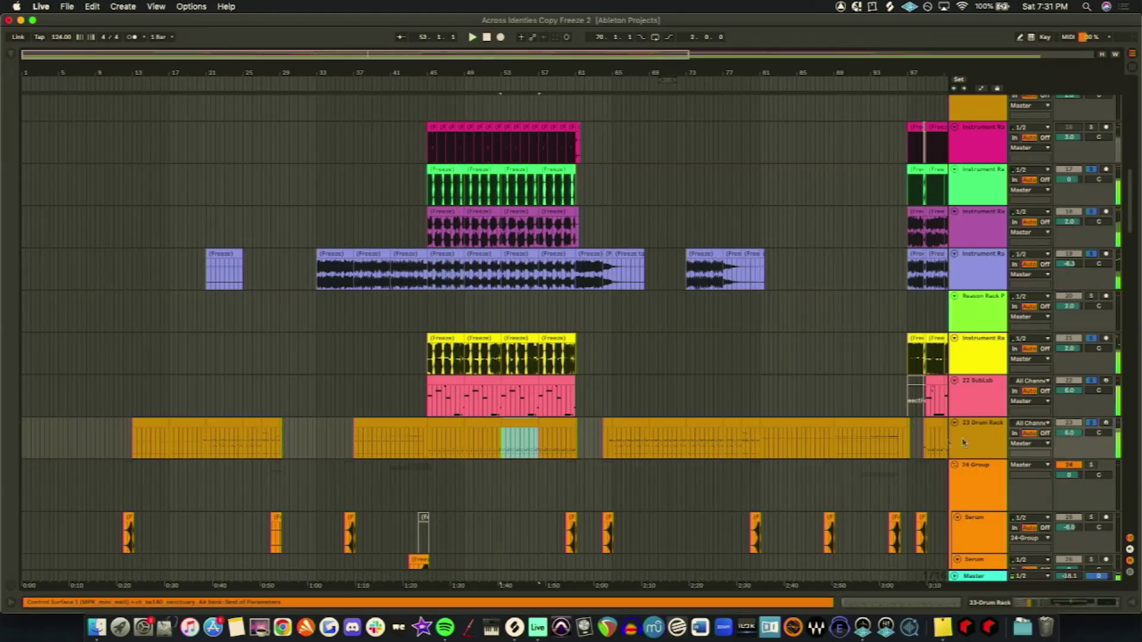
key(space)
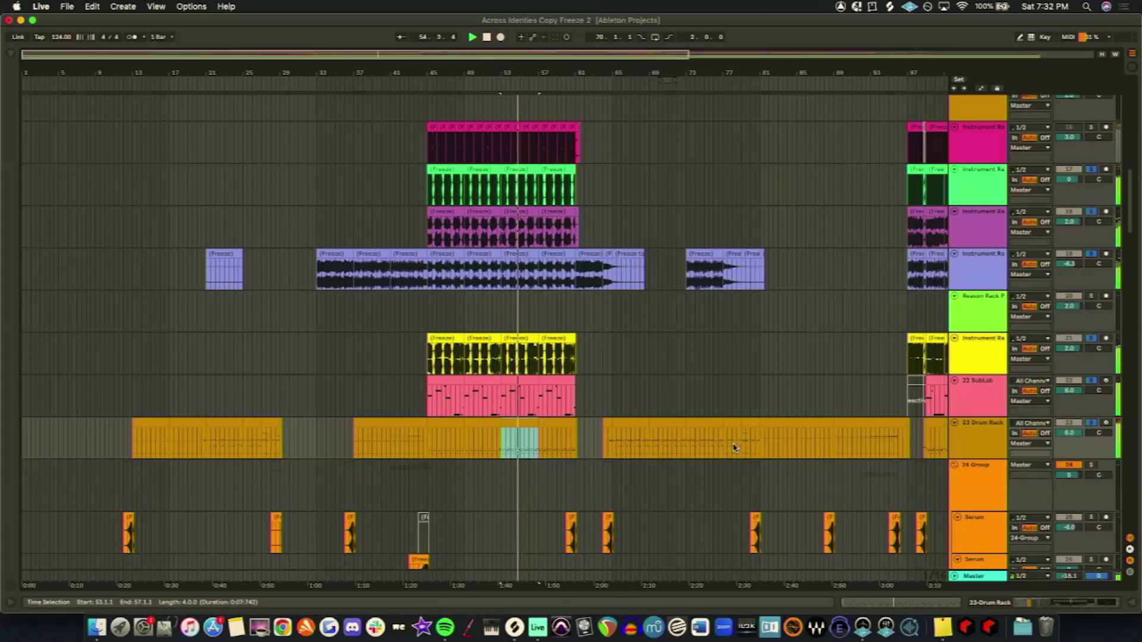
Step: Look through the arrangement's tracks for the remaining drop parts and select the start of the red clip at 45.3.1
scroll(713, 455, down, 5)
scroll(709, 456, up, 6)
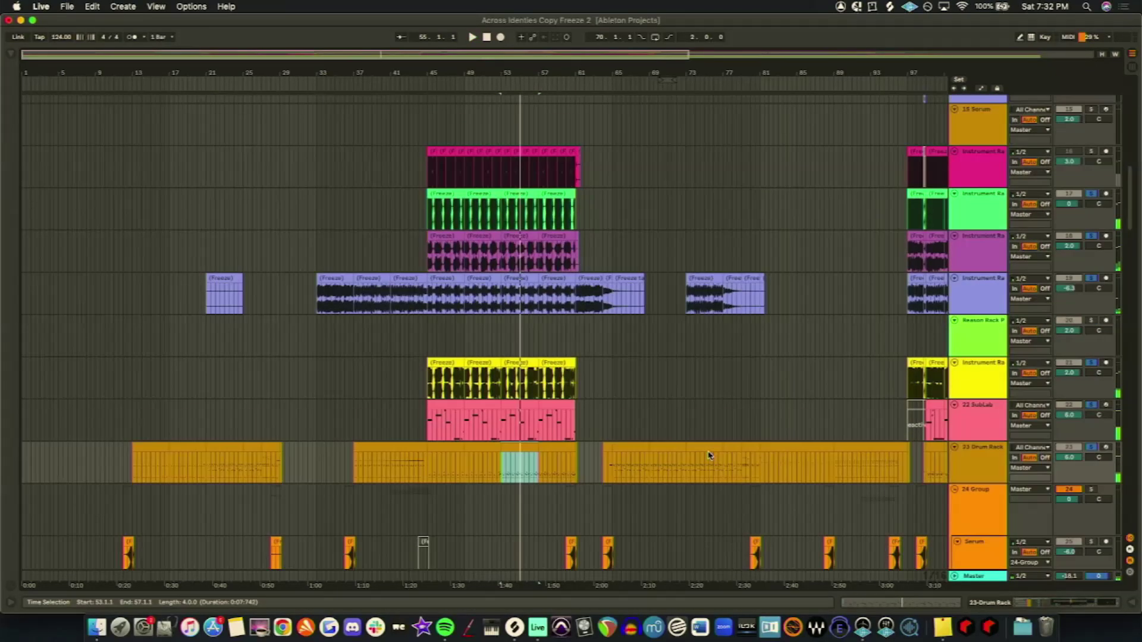
scroll(709, 457, down, 10)
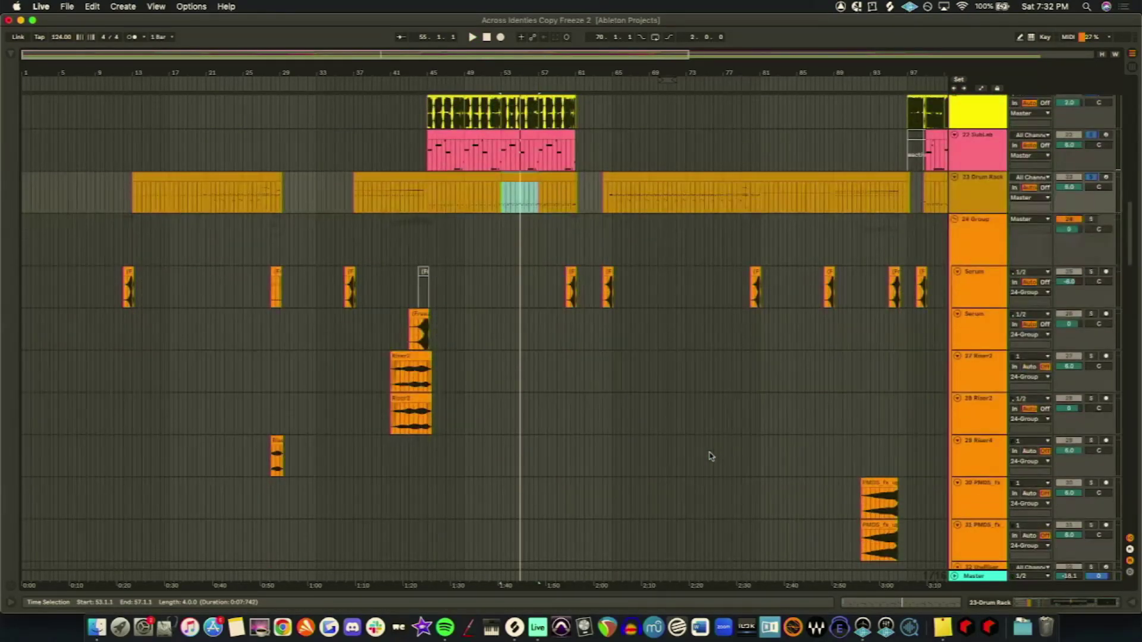
scroll(684, 456, down, 12)
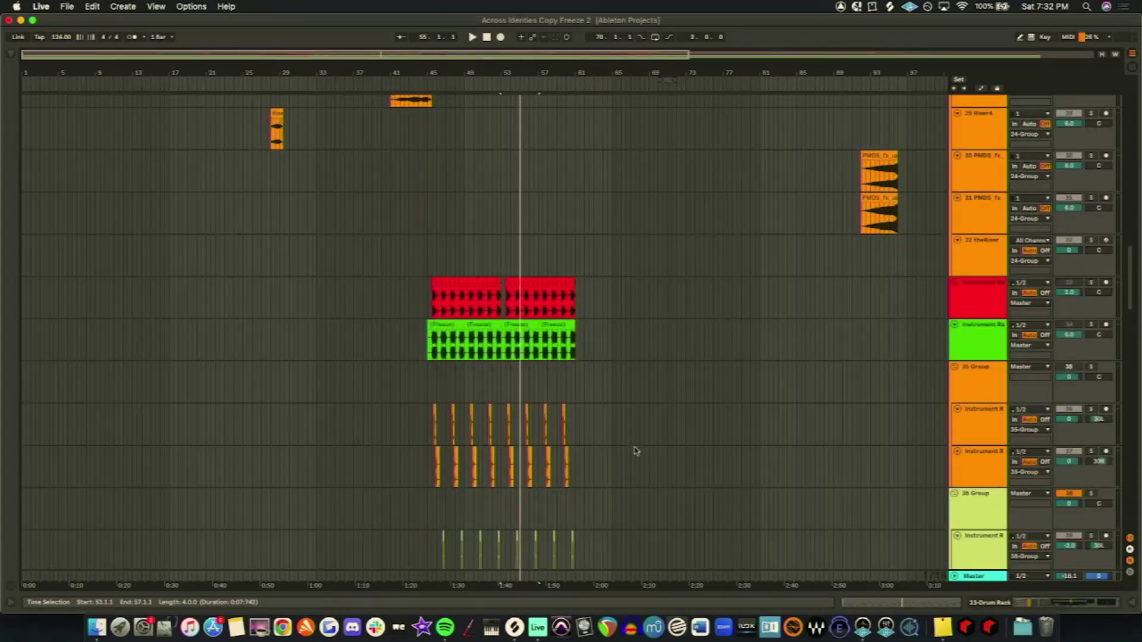
scroll(621, 437, up, 20)
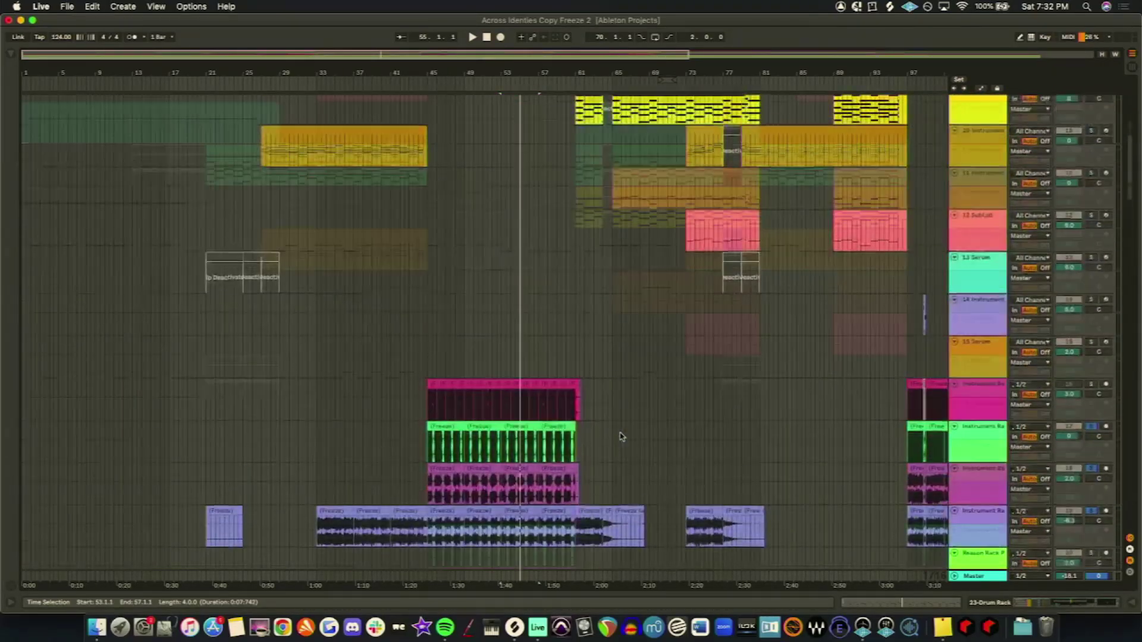
scroll(619, 432, down, 15)
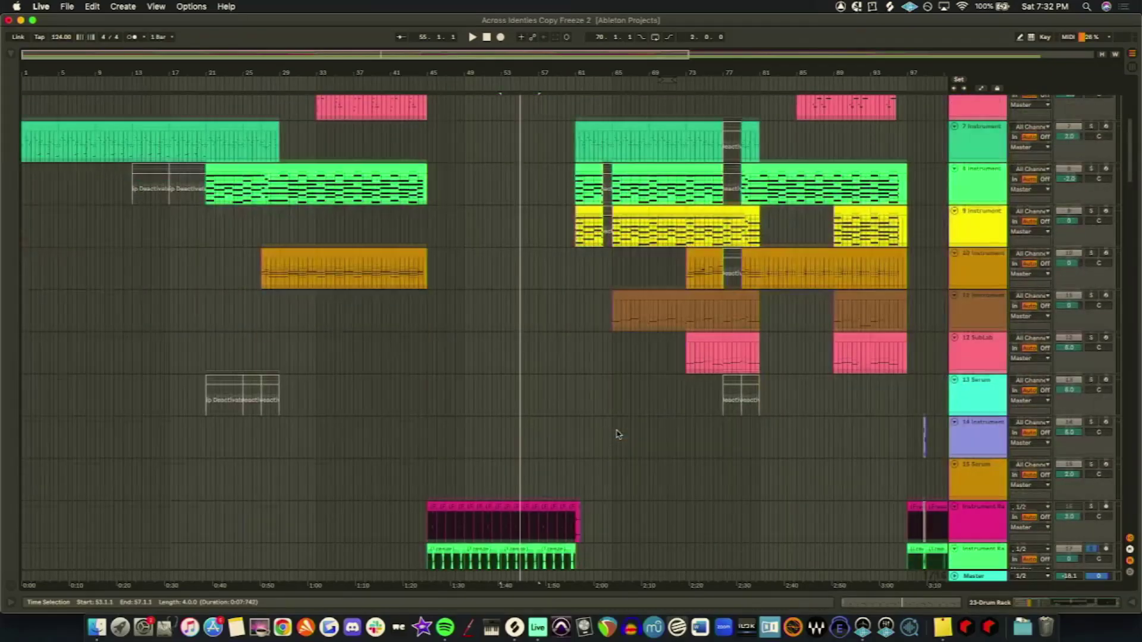
scroll(616, 433, down, 15)
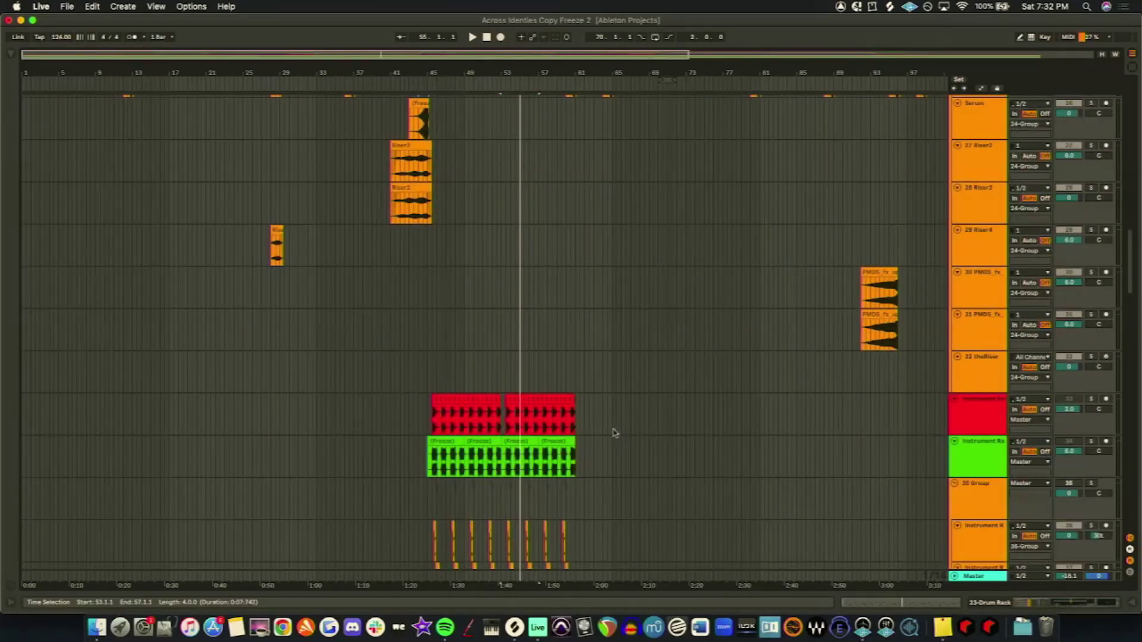
click(476, 409)
scroll(470, 408, down, 3)
click(440, 359)
scroll(621, 404, down, 3)
scroll(944, 397, up, 7)
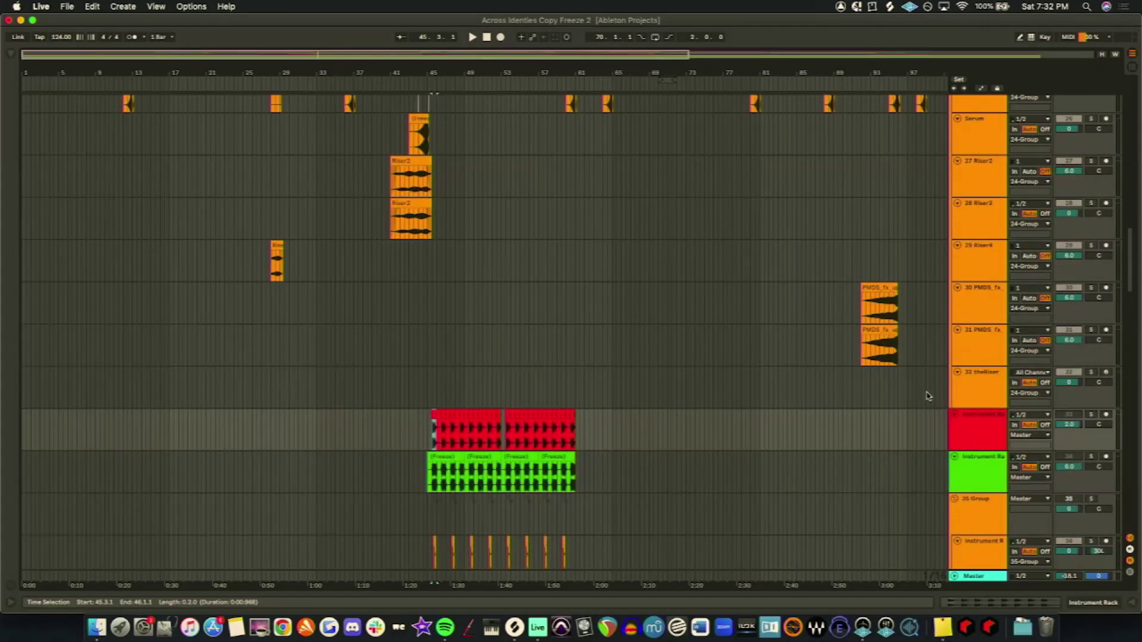
Step: Solo the 35 Group and play its clips from 45.2.2
scroll(937, 395, down, 10)
click(969, 337)
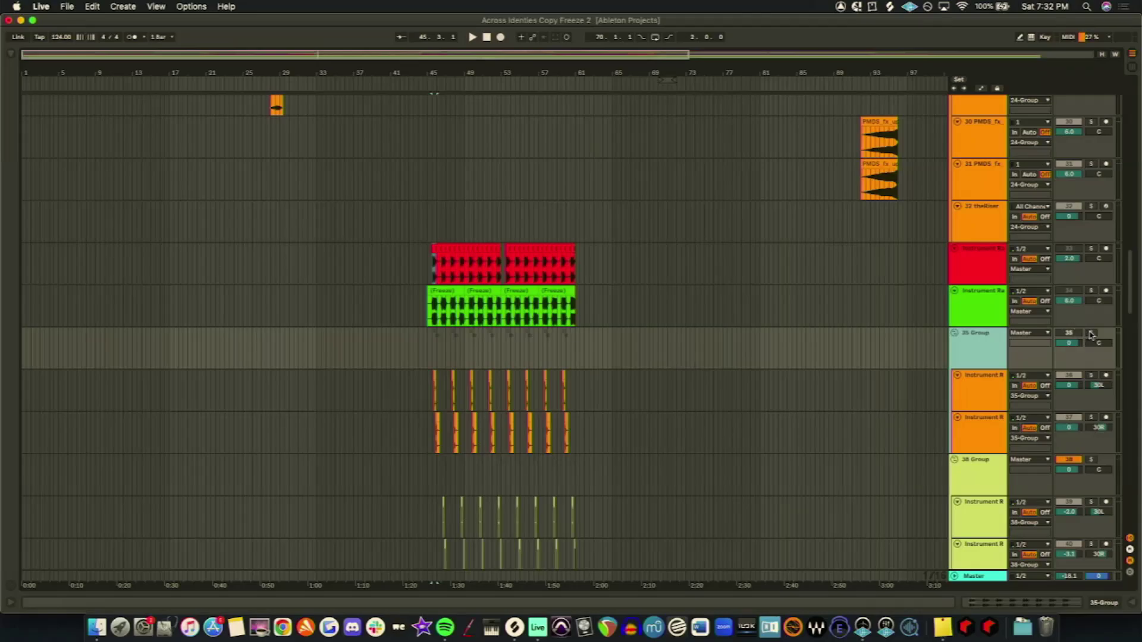
click(1091, 333)
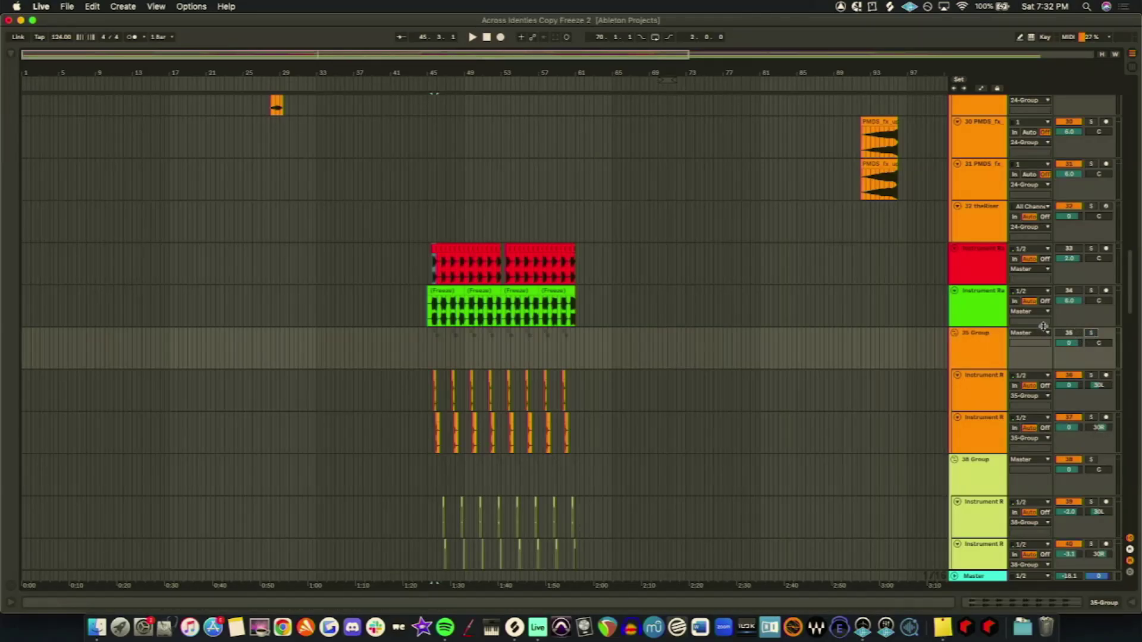
scroll(989, 337, down, 6)
click(1092, 230)
click(431, 284)
key(space)
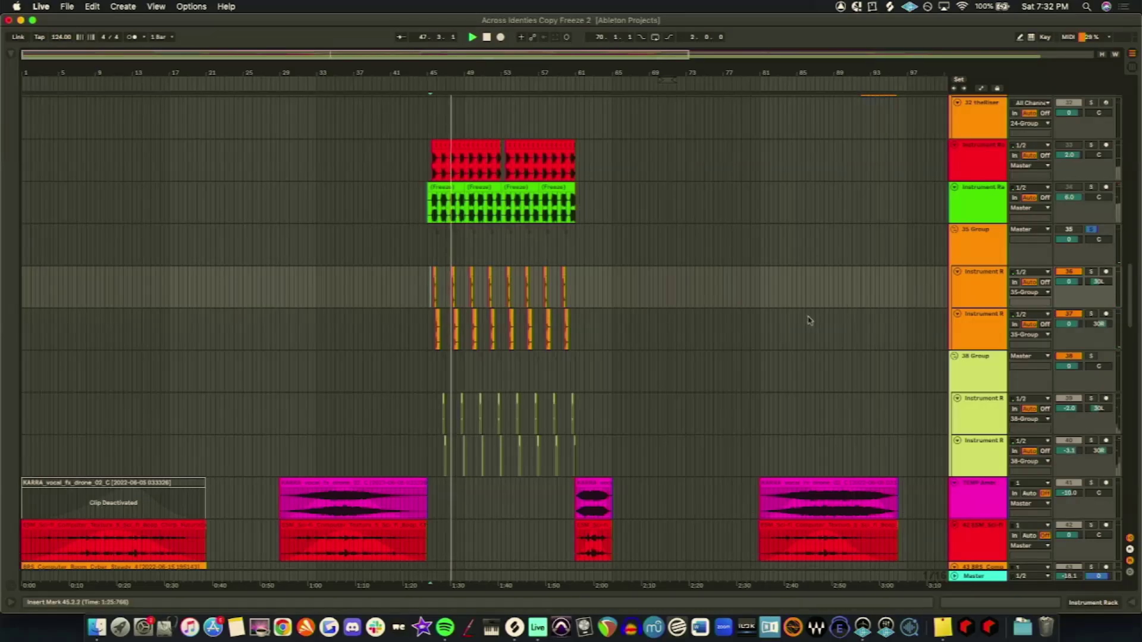
Step: Add the 38 Group to the solo and listen to both groups together
click(1092, 357)
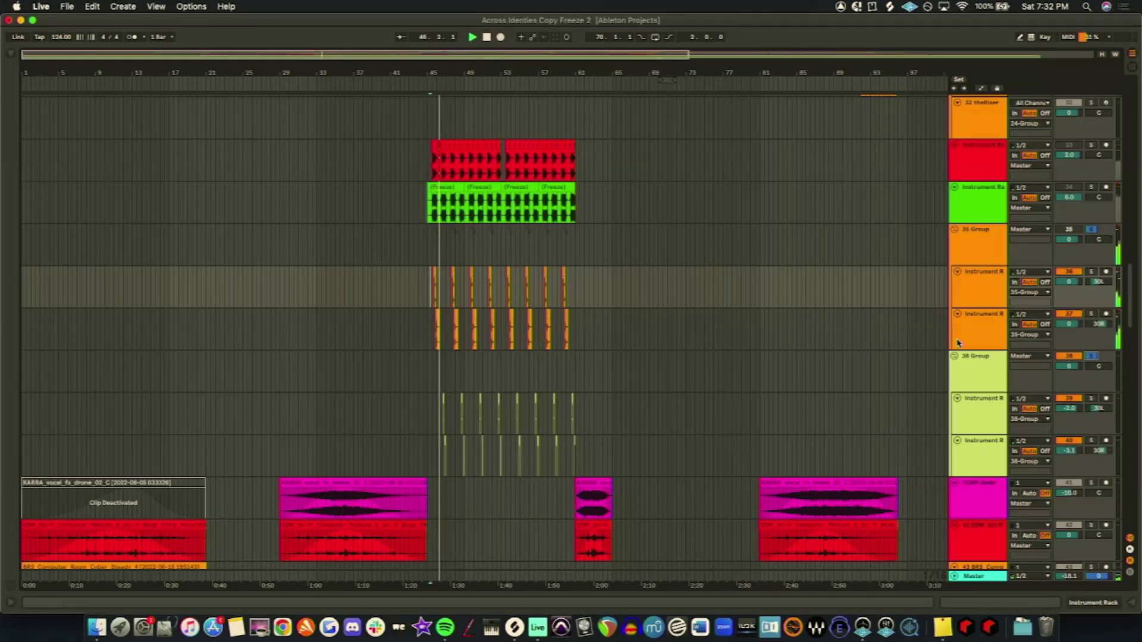
scroll(888, 397, down, 1)
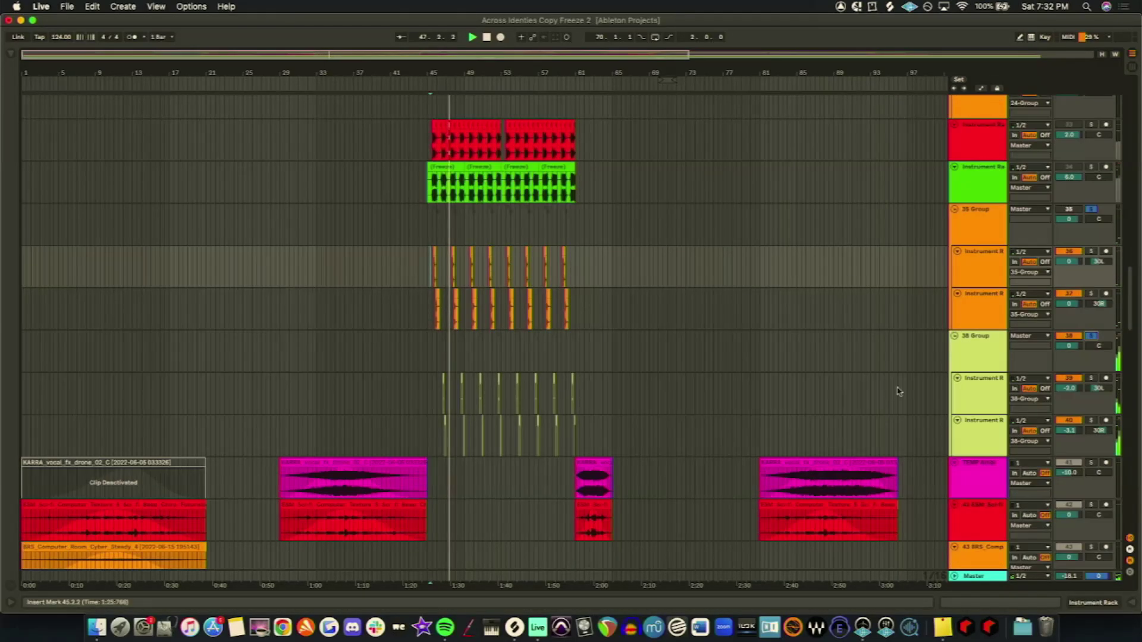
scroll(899, 388, down, 3)
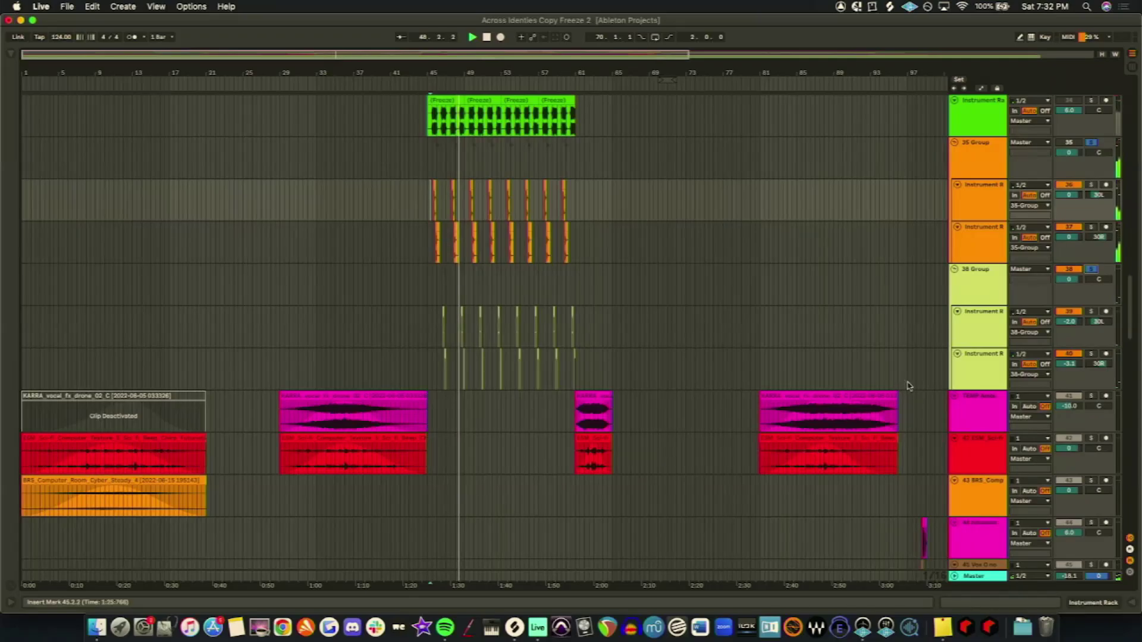
scroll(939, 354, up, 10)
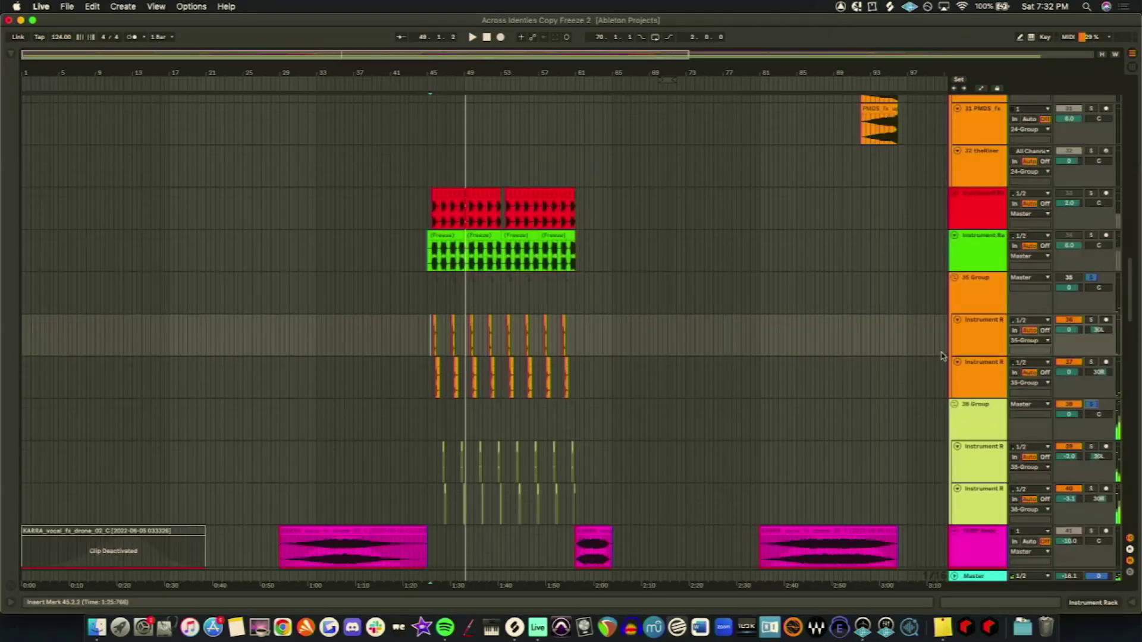
Step: Play the two groups together with the soloed drop tracks between 17 and 23, and clear the solos
scroll(941, 356, up, 15)
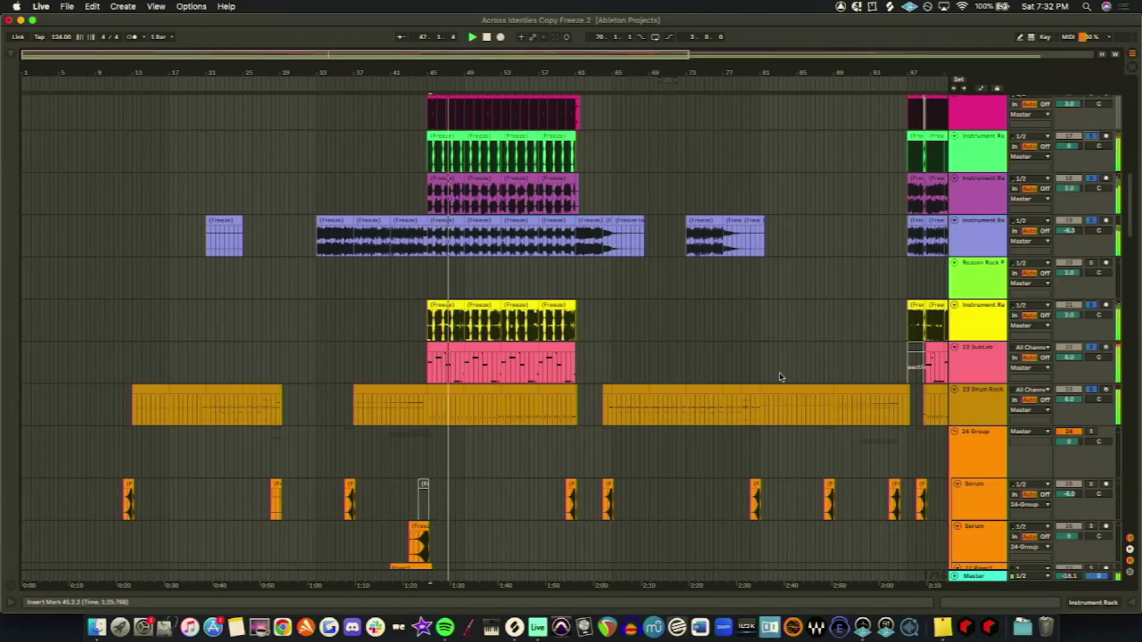
scroll(781, 377, down, 20)
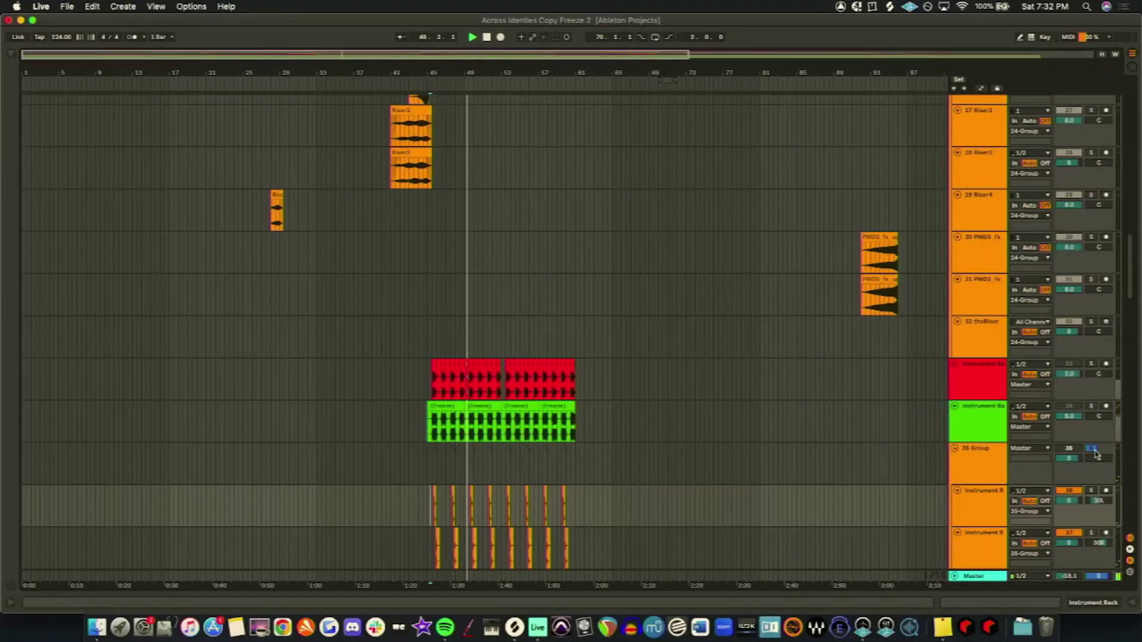
scroll(887, 370, down, 15)
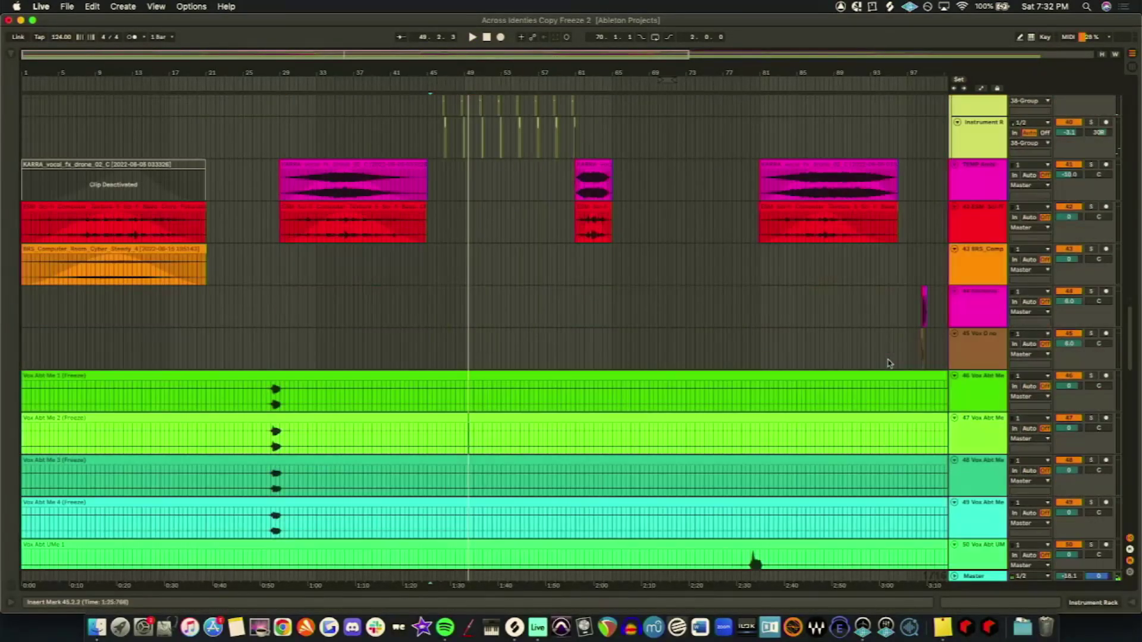
Step: Solo the green track 34 and play the drop from 45.3.1
scroll(888, 362, up, 6)
scroll(889, 362, up, 20)
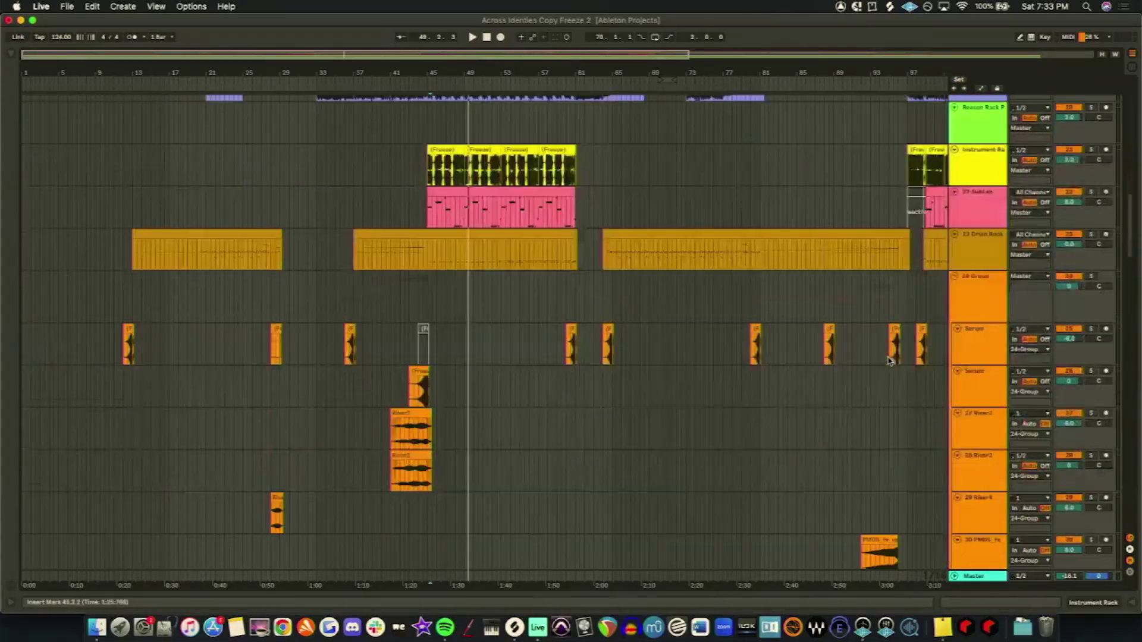
scroll(887, 361, down, 10)
scroll(882, 354, up, 20)
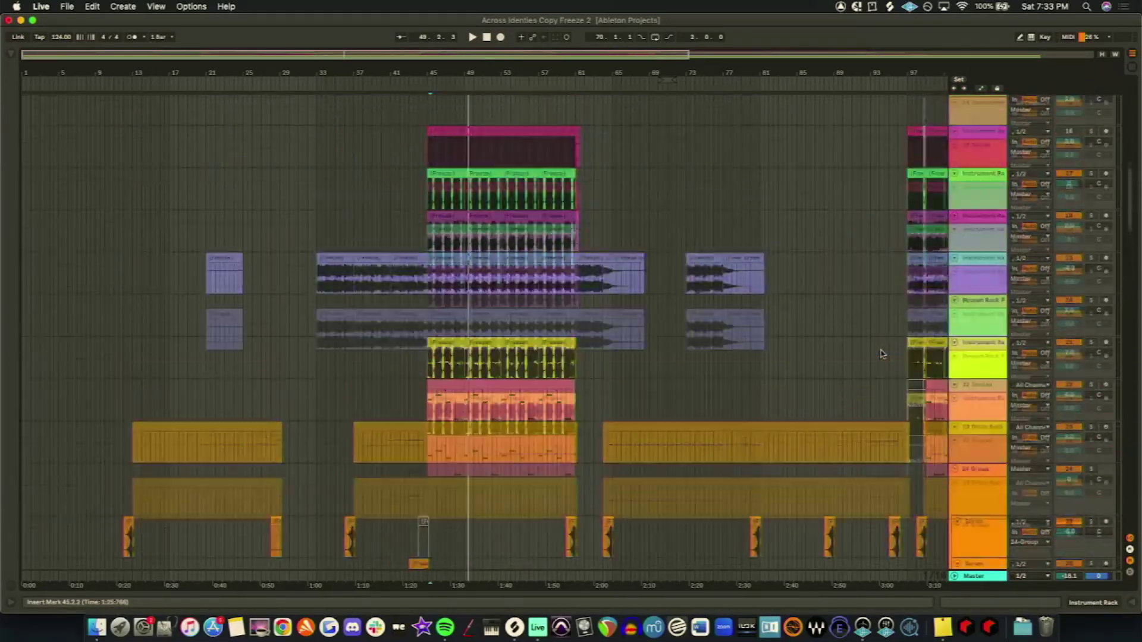
scroll(880, 357, down, 20)
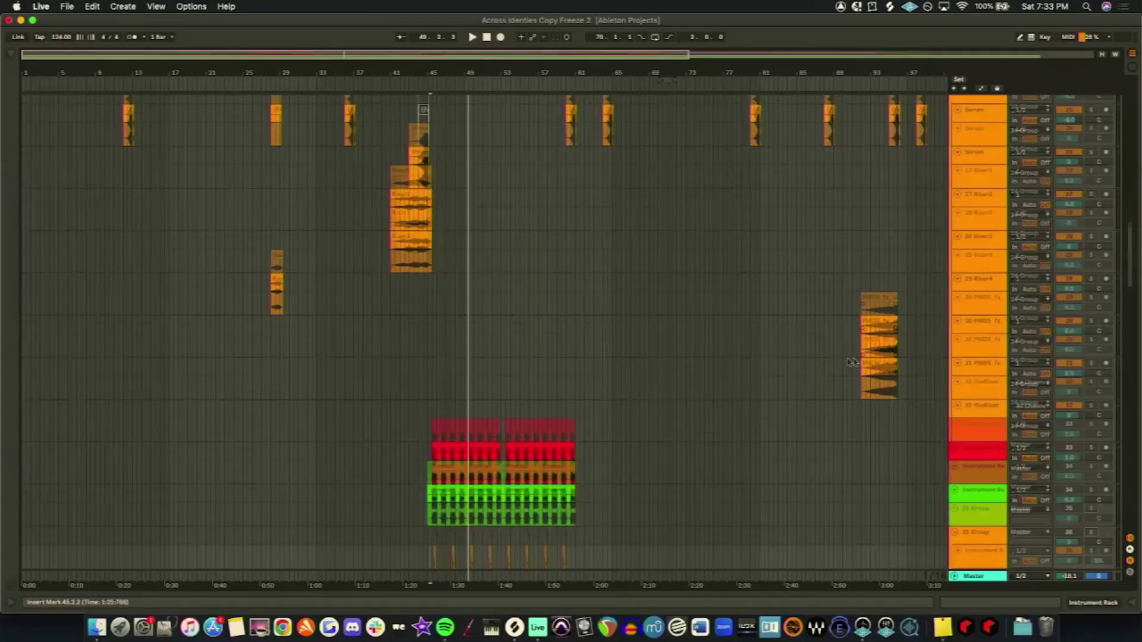
scroll(730, 364, down, 3)
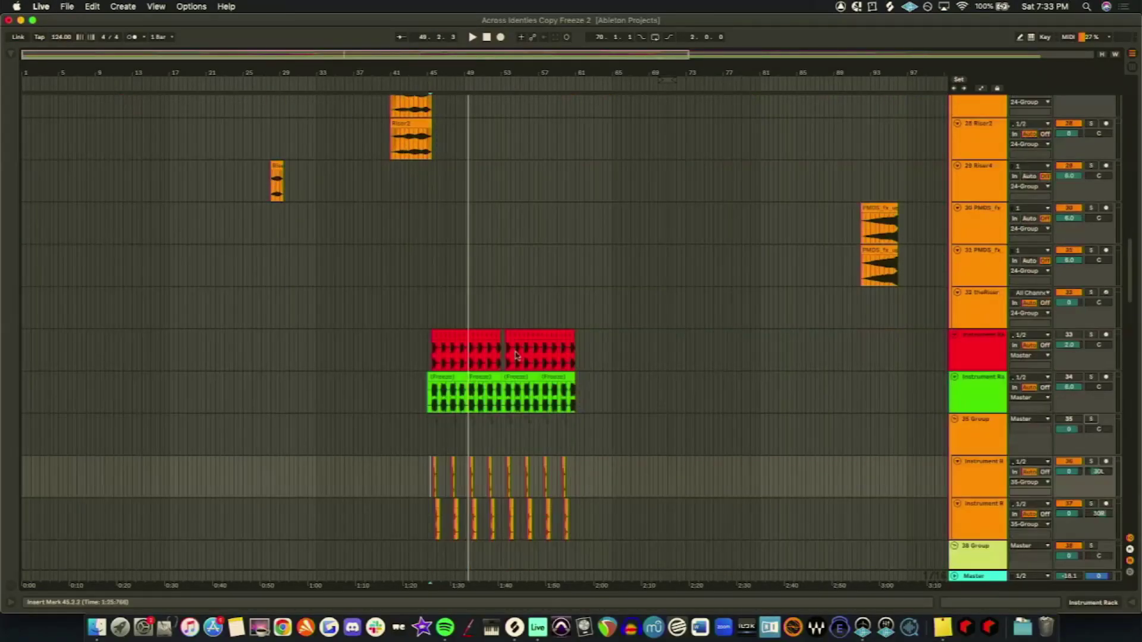
click(439, 342)
key(space)
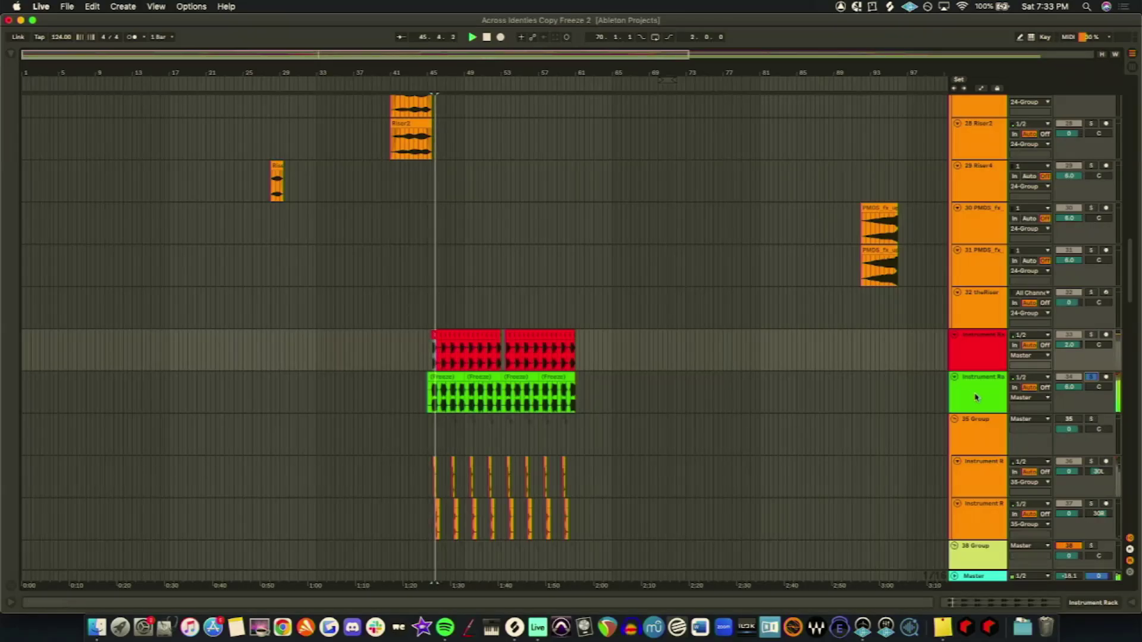
Step: Play the soloed green track 34 again from 45.3.1 and add the 35 Group to the solo
scroll(973, 390, down, 2)
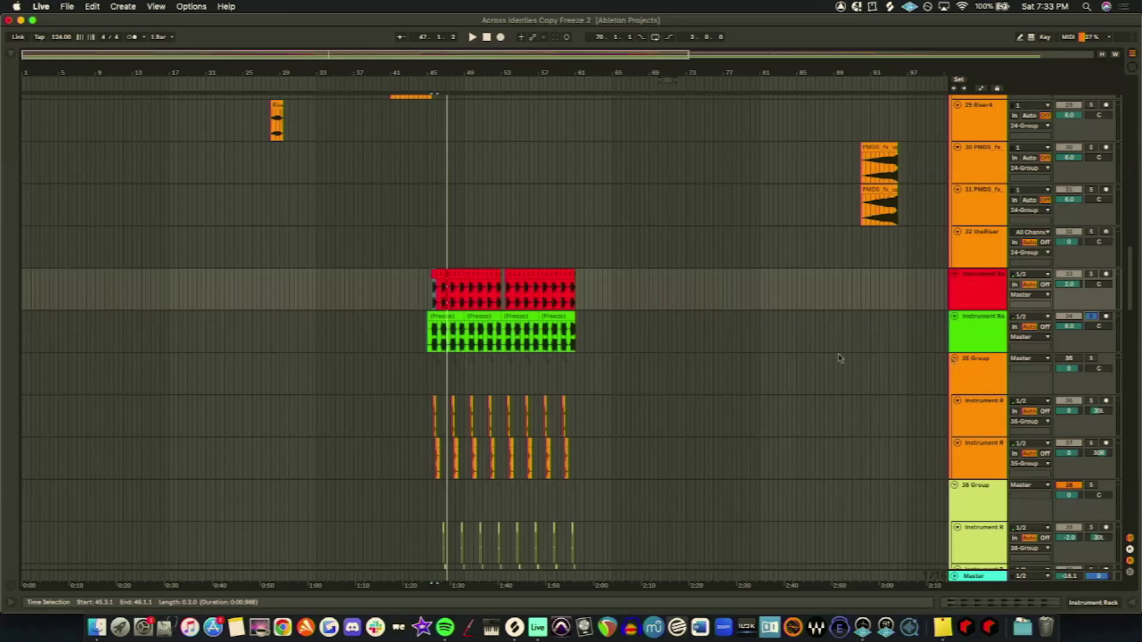
click(432, 344)
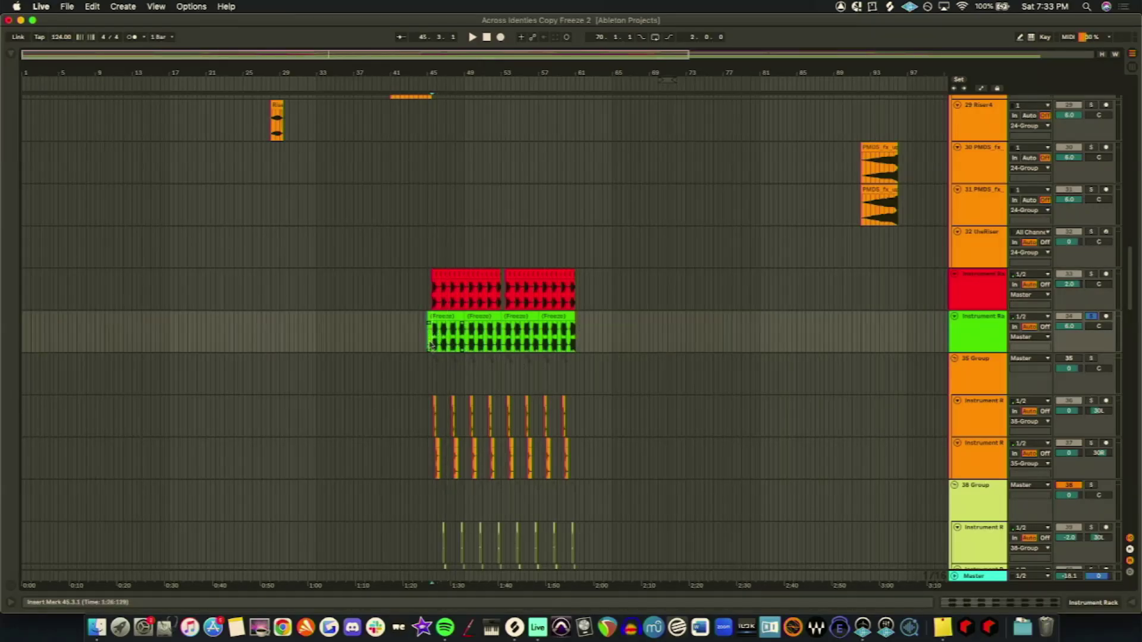
key(space)
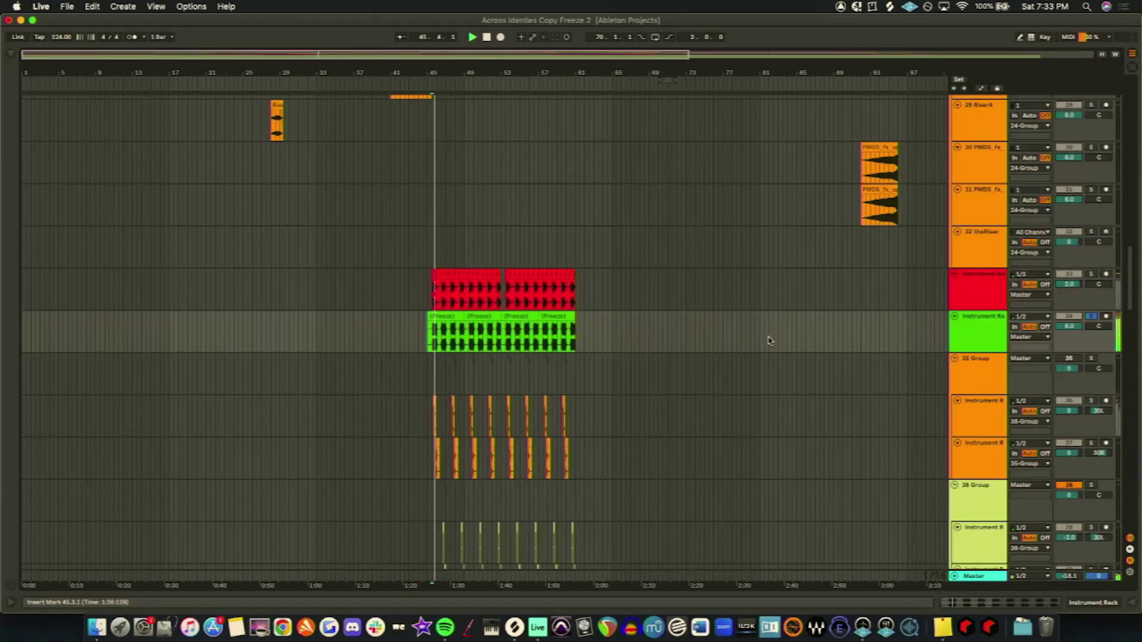
scroll(889, 351, down, 3)
scroll(891, 350, down, 3)
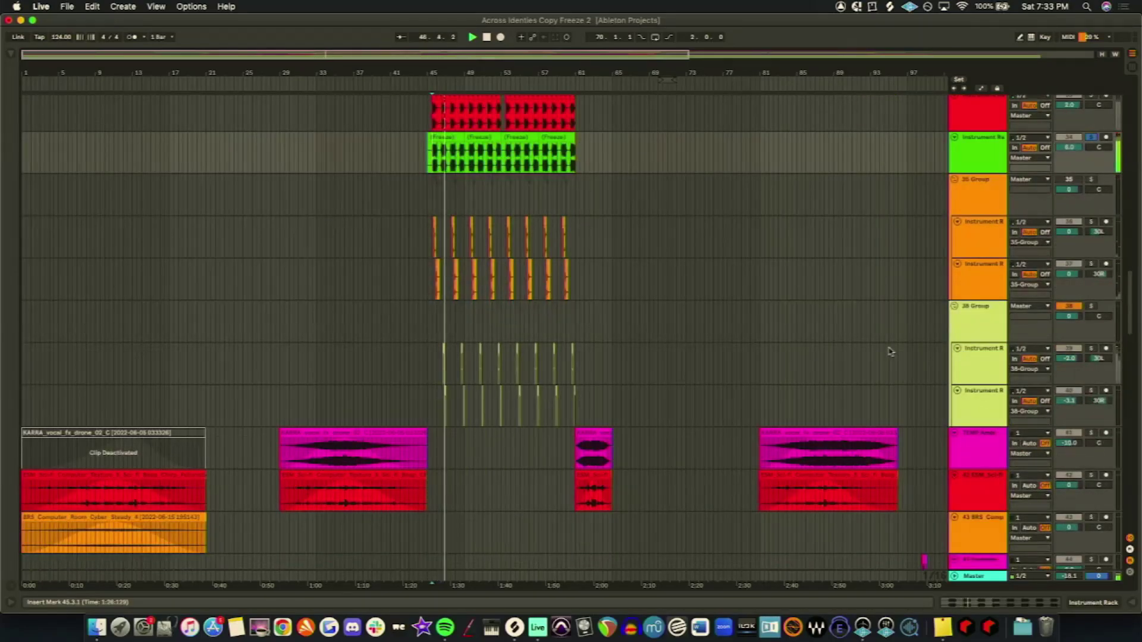
scroll(896, 351, down, 1)
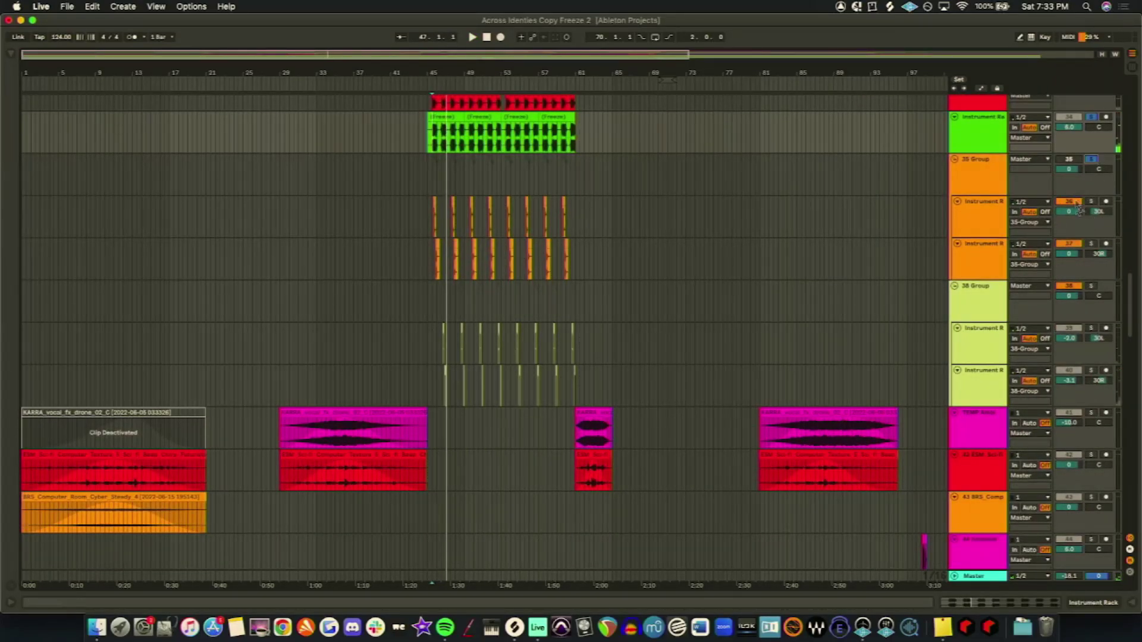
Step: Clear the solos and play the drop from 45.3.1 with tracks 16 and 33 deactivated
scroll(855, 298, up, 3)
scroll(855, 298, up, 15)
scroll(856, 298, up, 3)
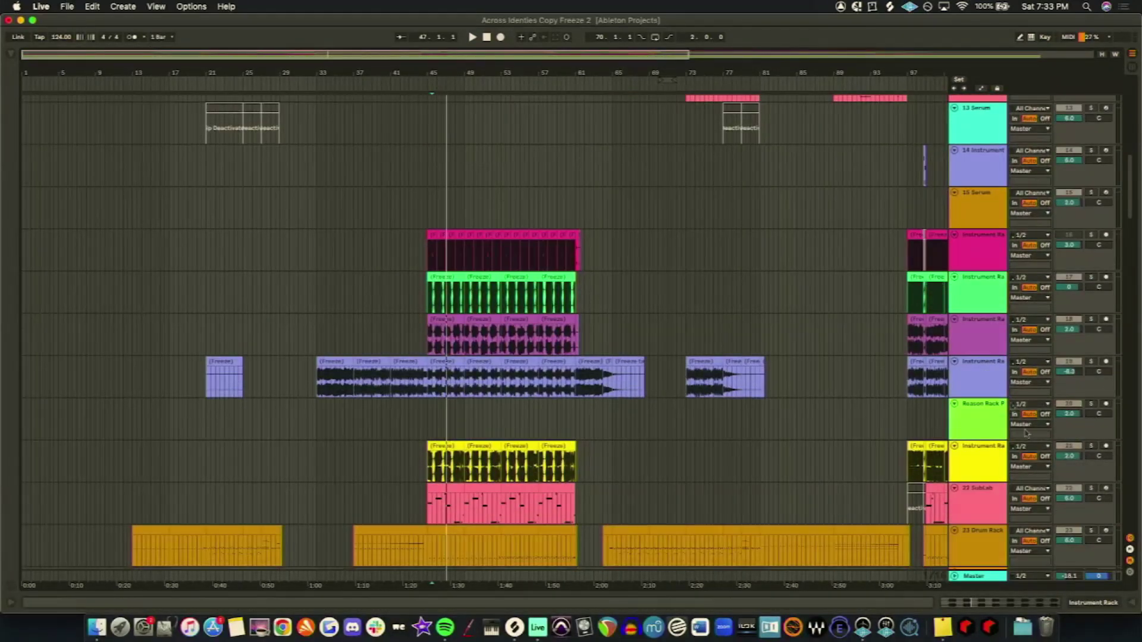
scroll(1012, 406, down, 1)
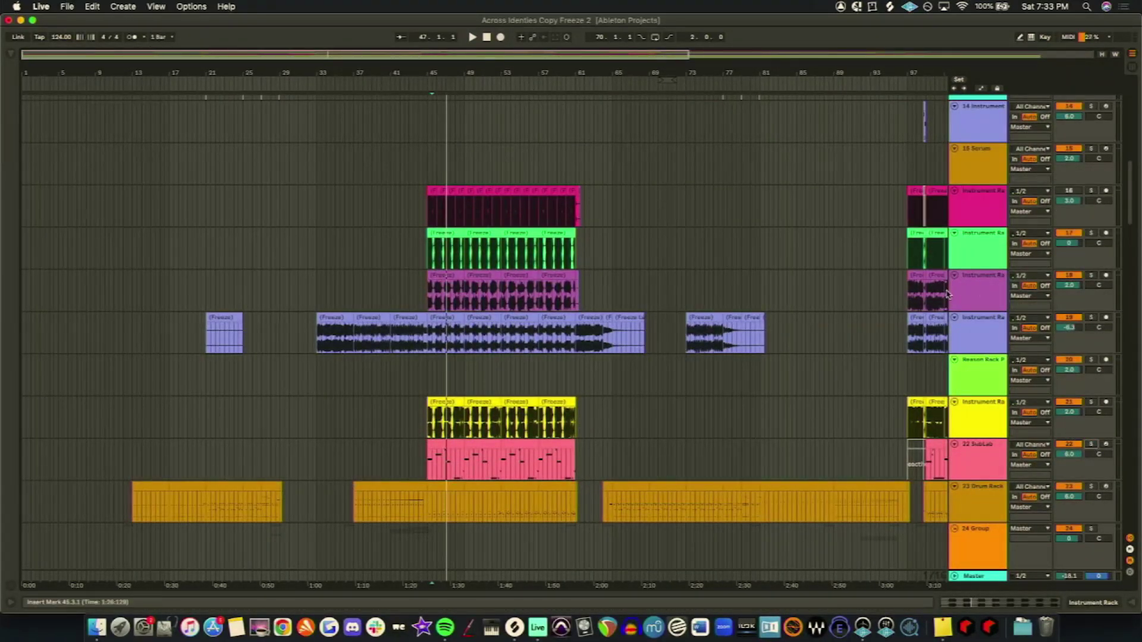
key(space)
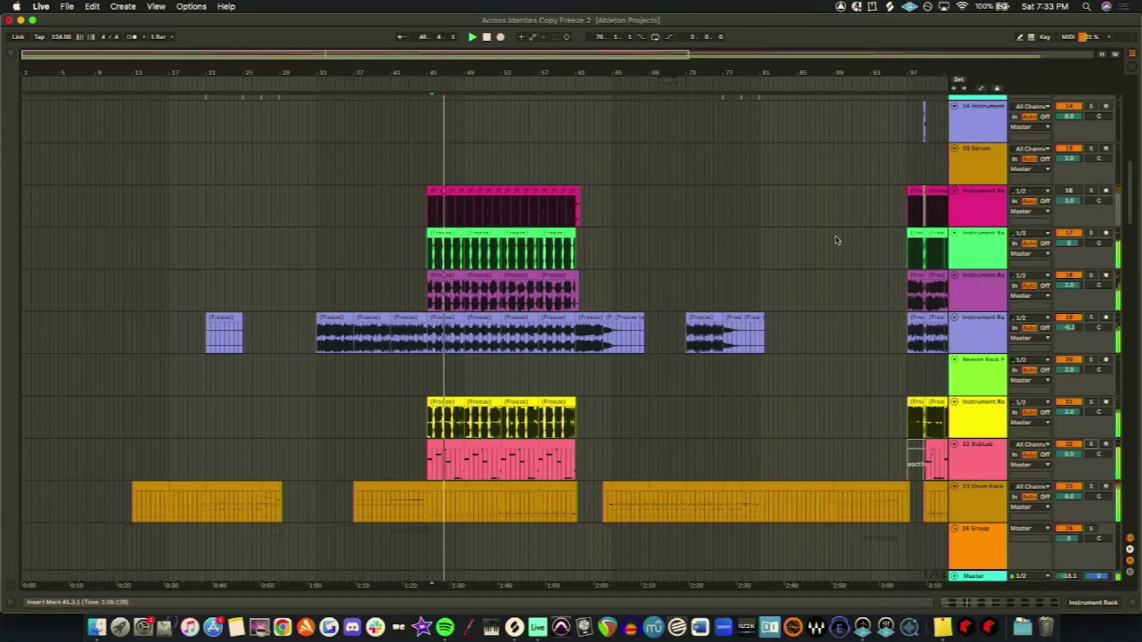
scroll(1020, 313, down, 15)
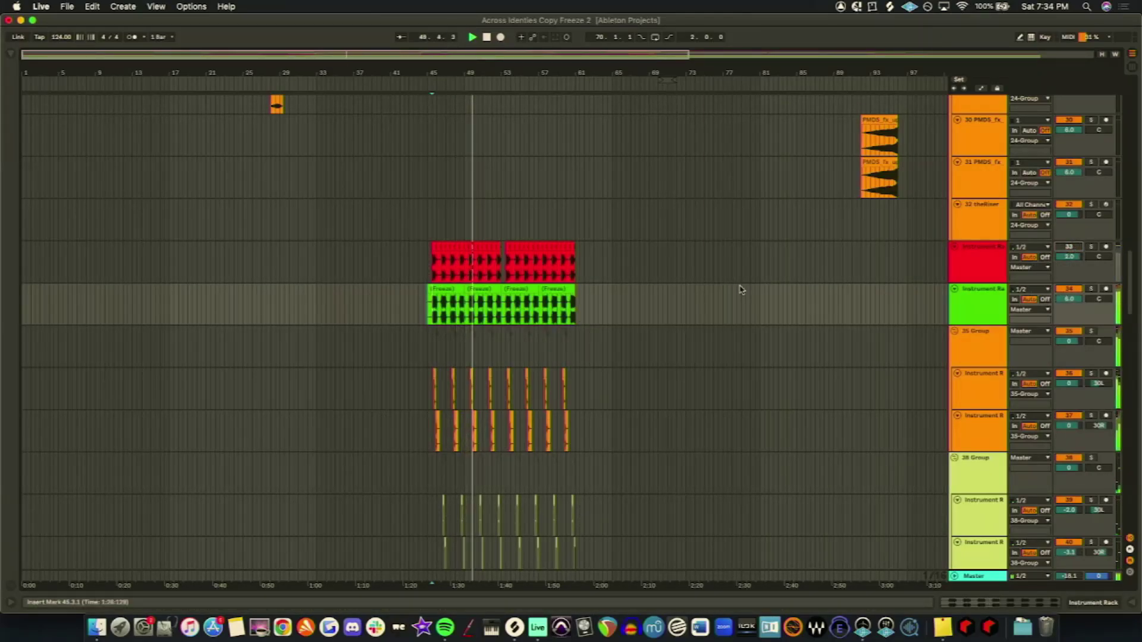
scroll(892, 346, up, 3)
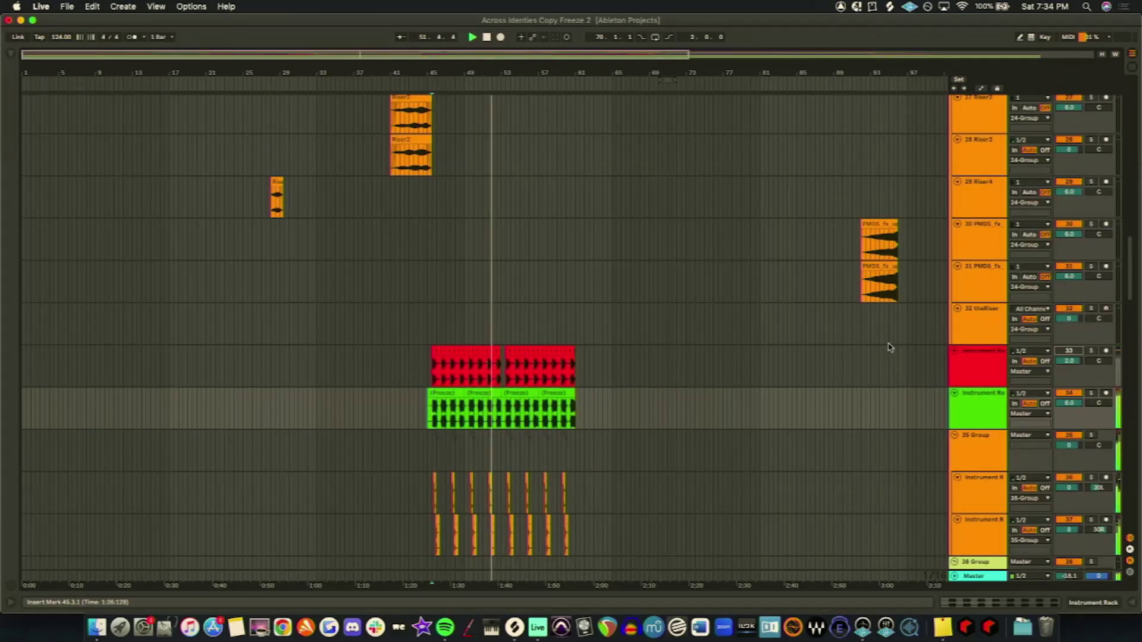
Step: Reactivate track 16, solo it and play it from its first clip at 45.1.1
scroll(839, 351, up, 1)
click(539, 368)
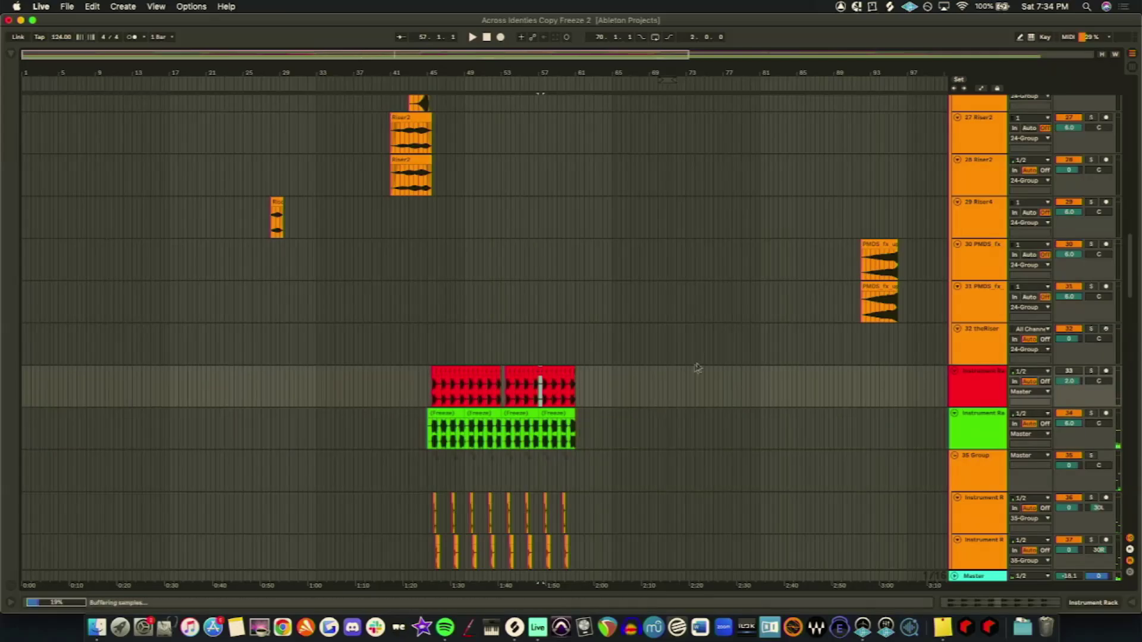
scroll(697, 368, up, 12)
scroll(697, 366, up, 3)
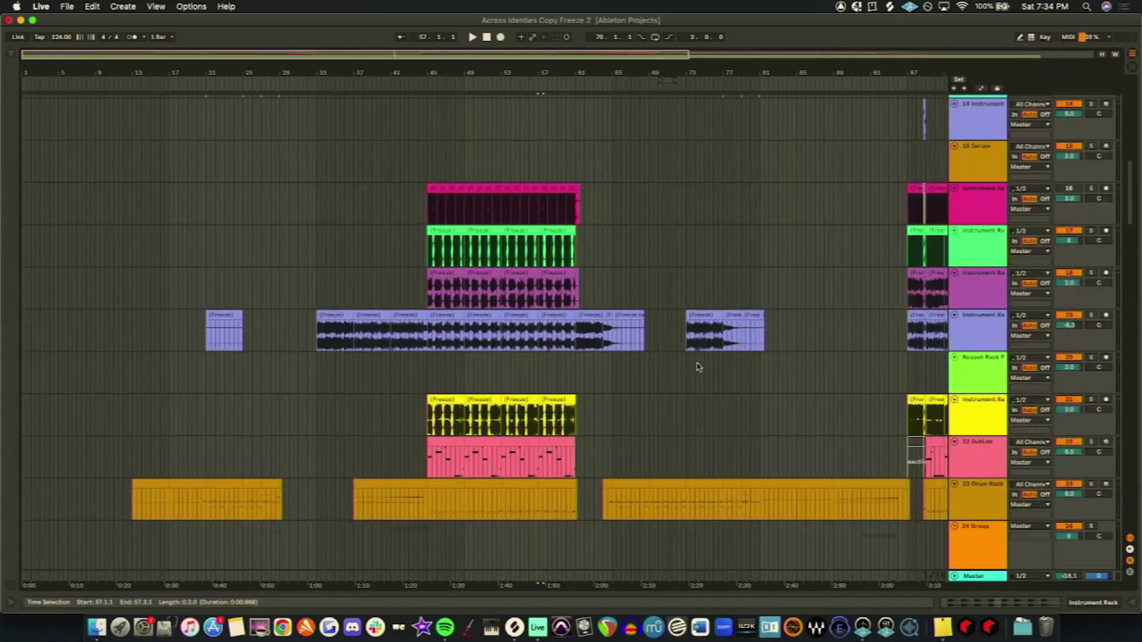
click(1070, 189)
click(431, 188)
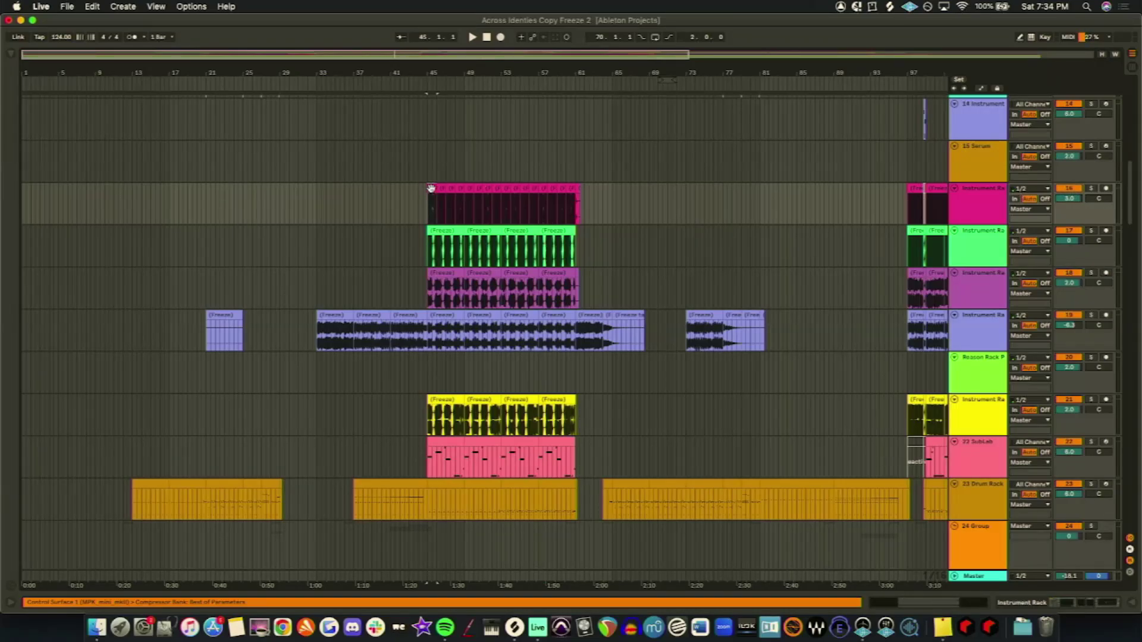
click(1093, 189)
key(space)
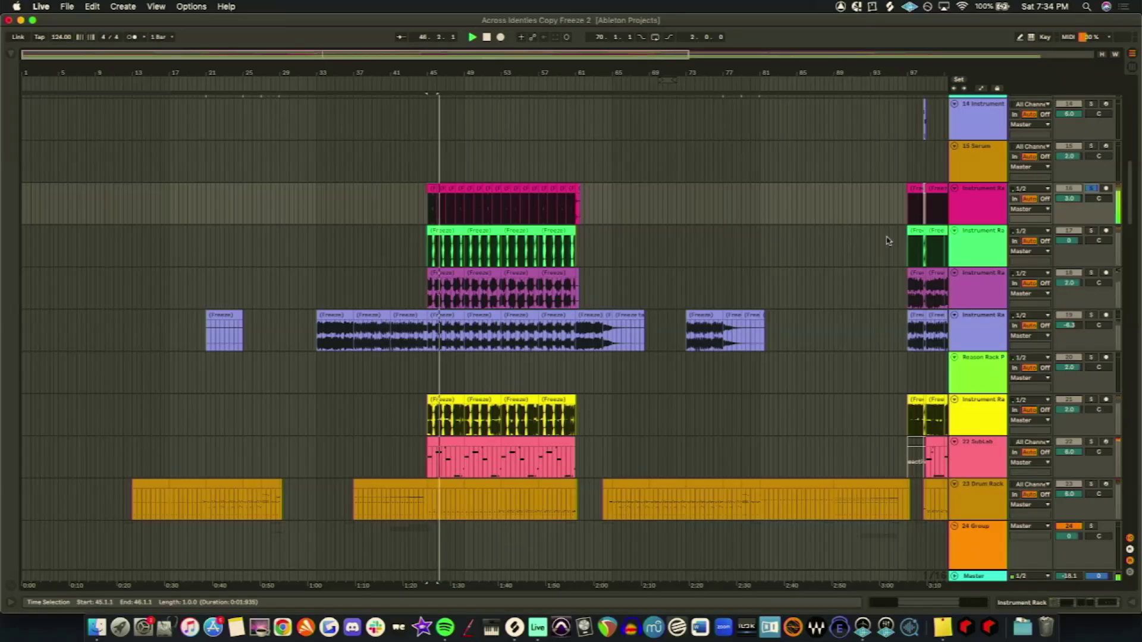
Step: Clear the solo on track 16 and play the full drop from 45.1.1 while looking over its tracks
drag(597, 55, 287, 55)
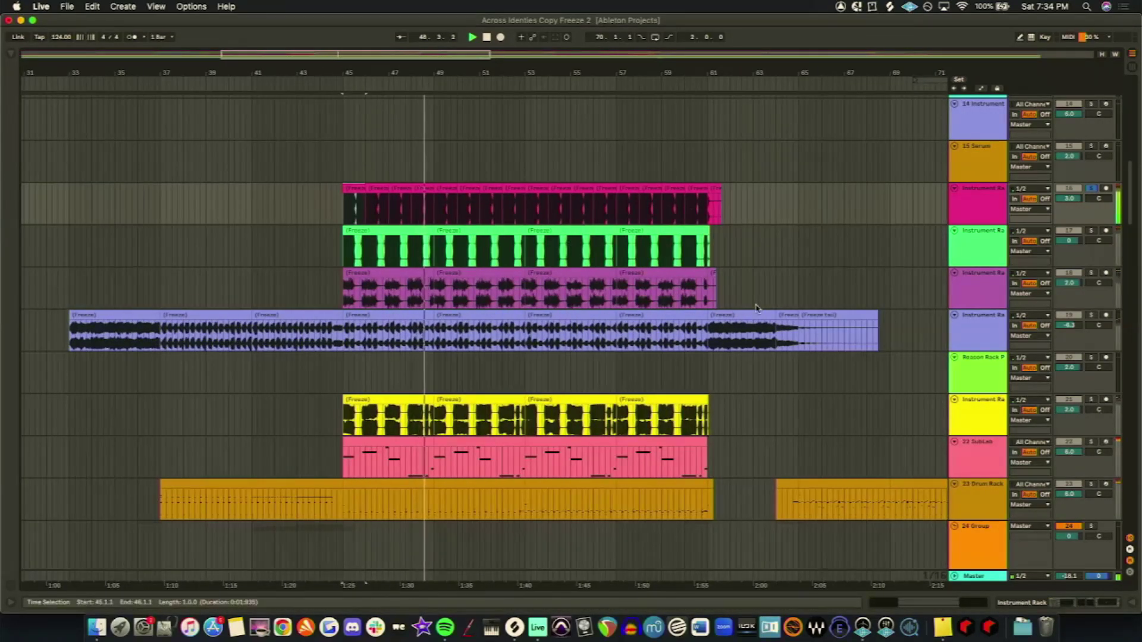
click(1093, 189)
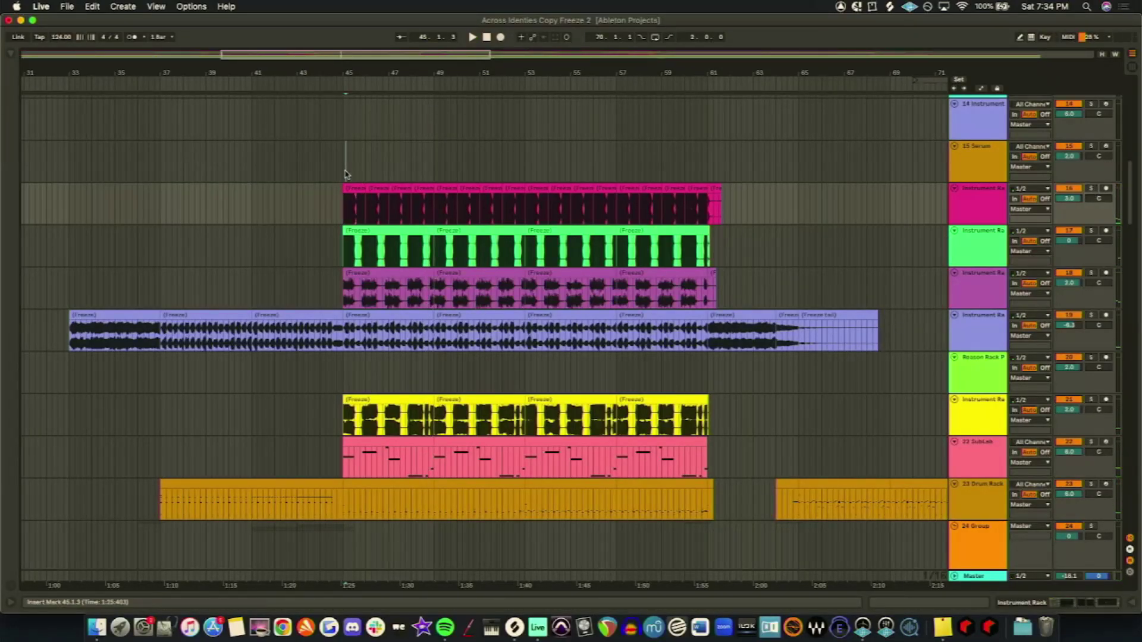
click(345, 173)
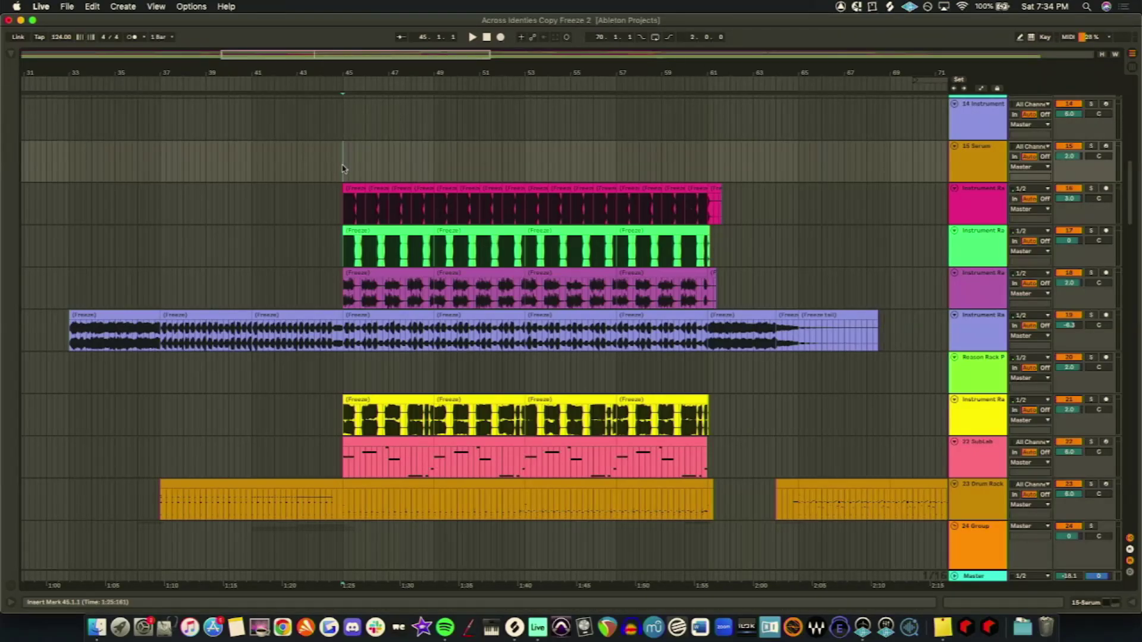
key(space)
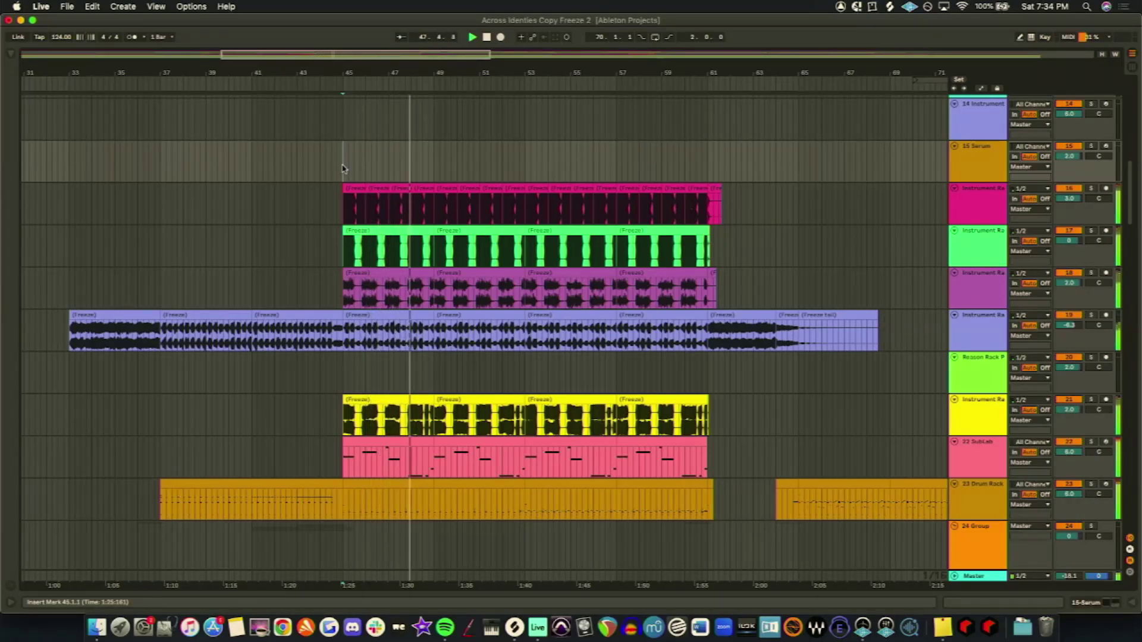
scroll(597, 286, down, 4)
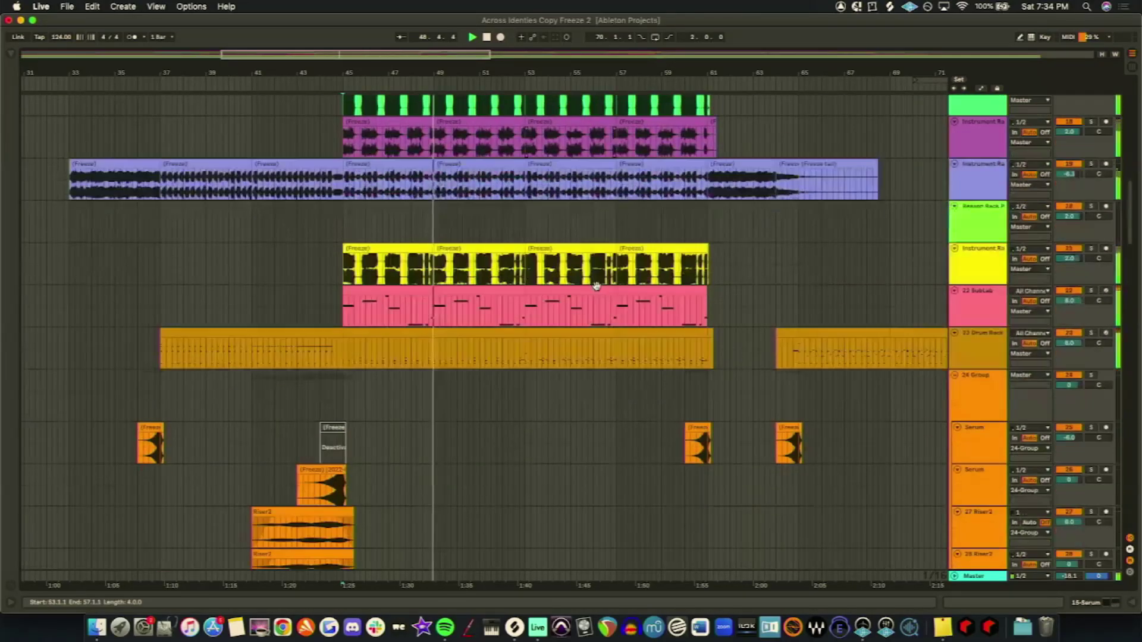
scroll(597, 286, up, 4)
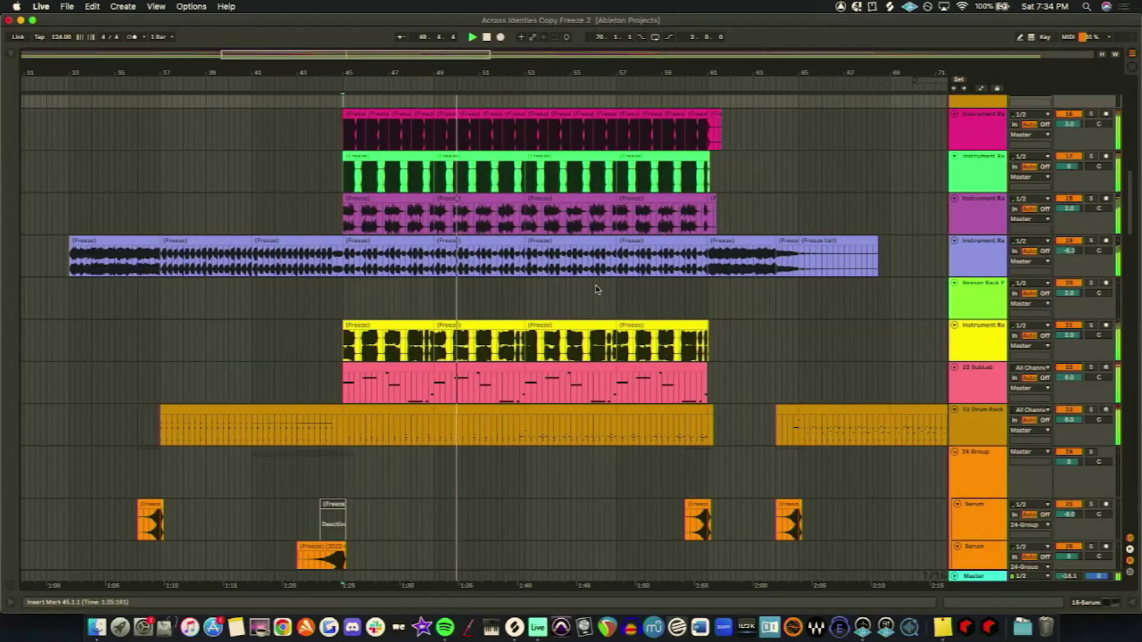
scroll(596, 289, up, 10)
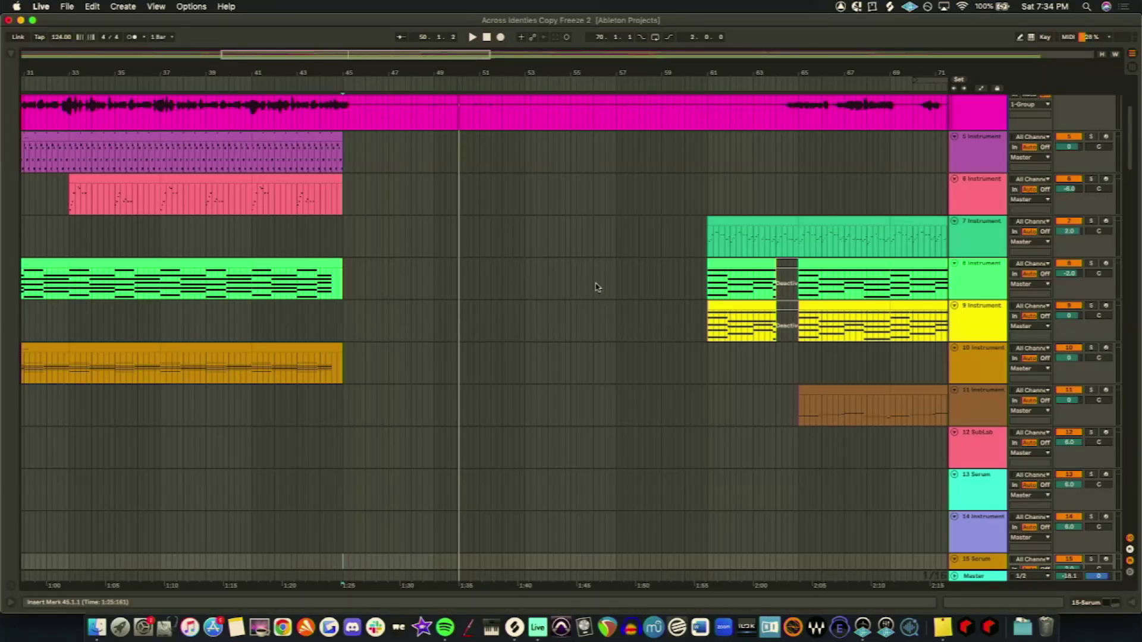
scroll(625, 288, down, 5)
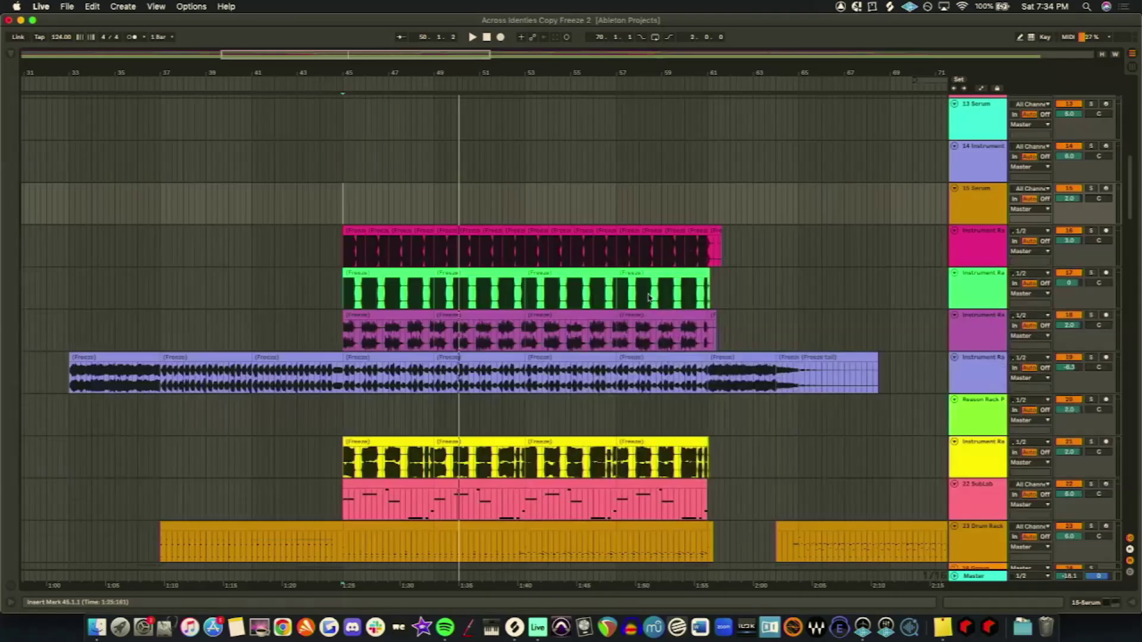
Step: Look through the final section's vocal tracks and place the insert mark at 114.2.1 on the Vox Find You 1 track
scroll(649, 289, up, 7)
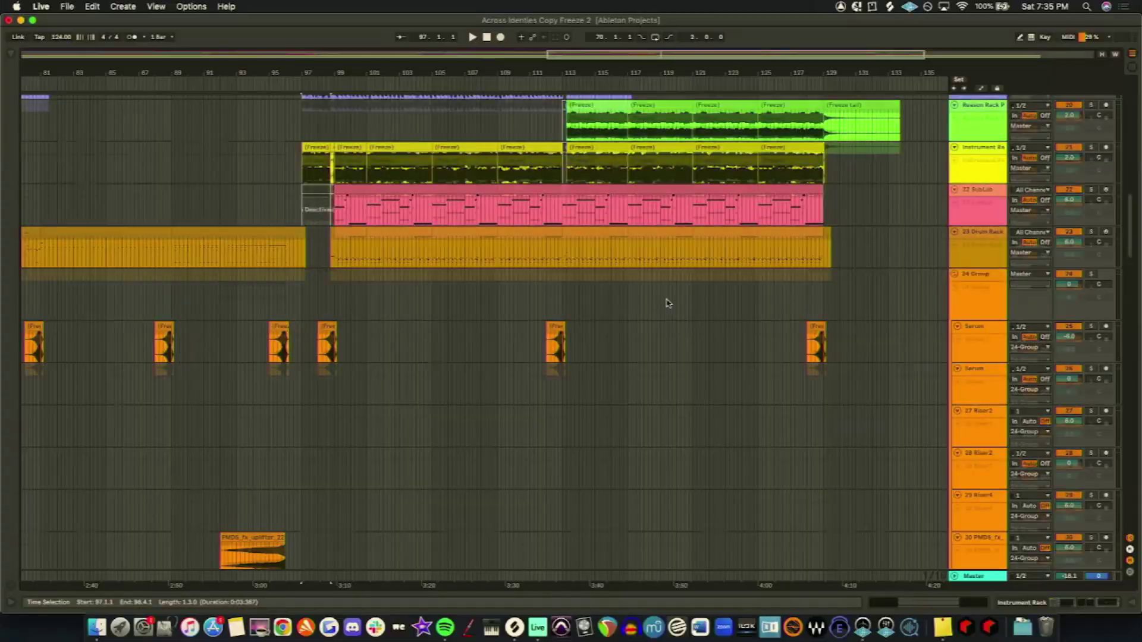
scroll(663, 303, down, 10)
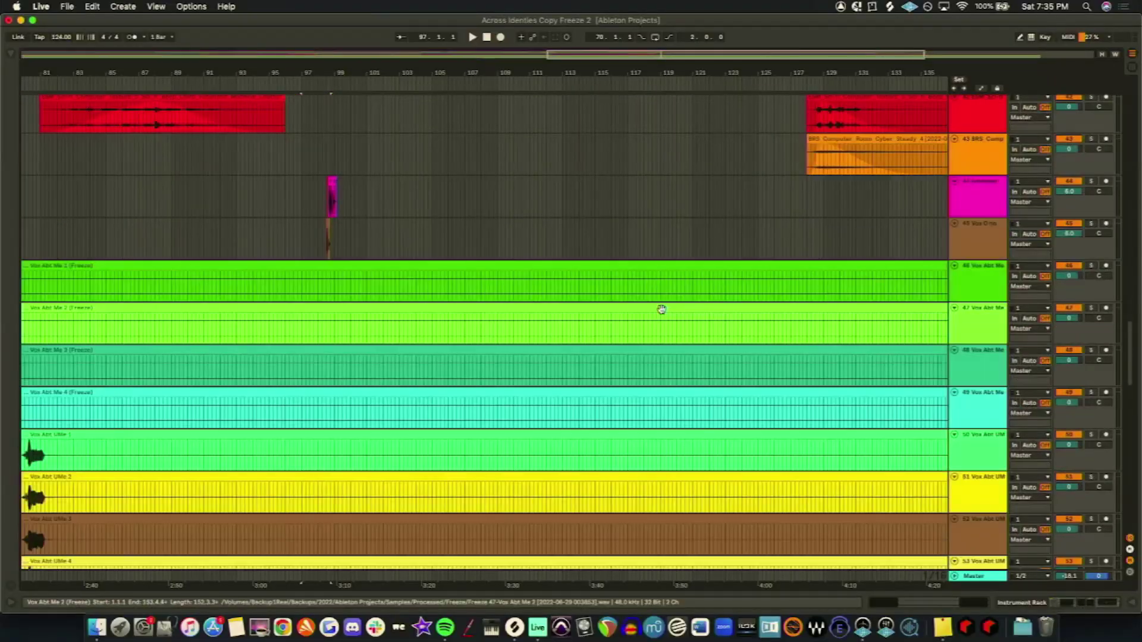
scroll(661, 309, down, 15)
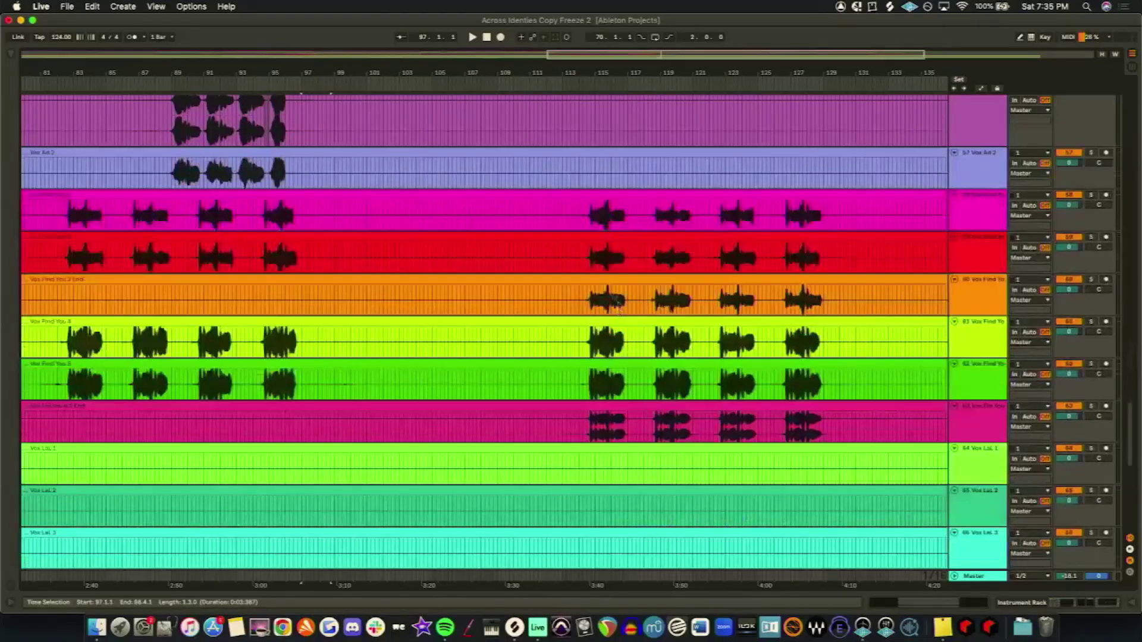
click(588, 220)
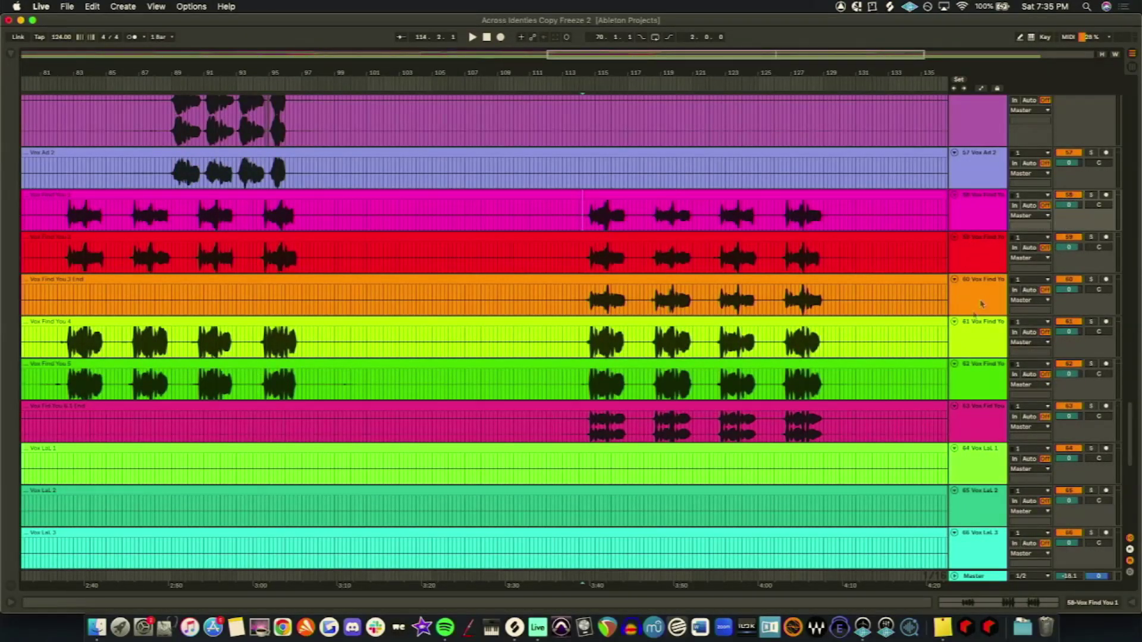
Step: Solo the Vox MASTER COMP track and play its final vocal section from 112.3.4
scroll(971, 316, down, 10)
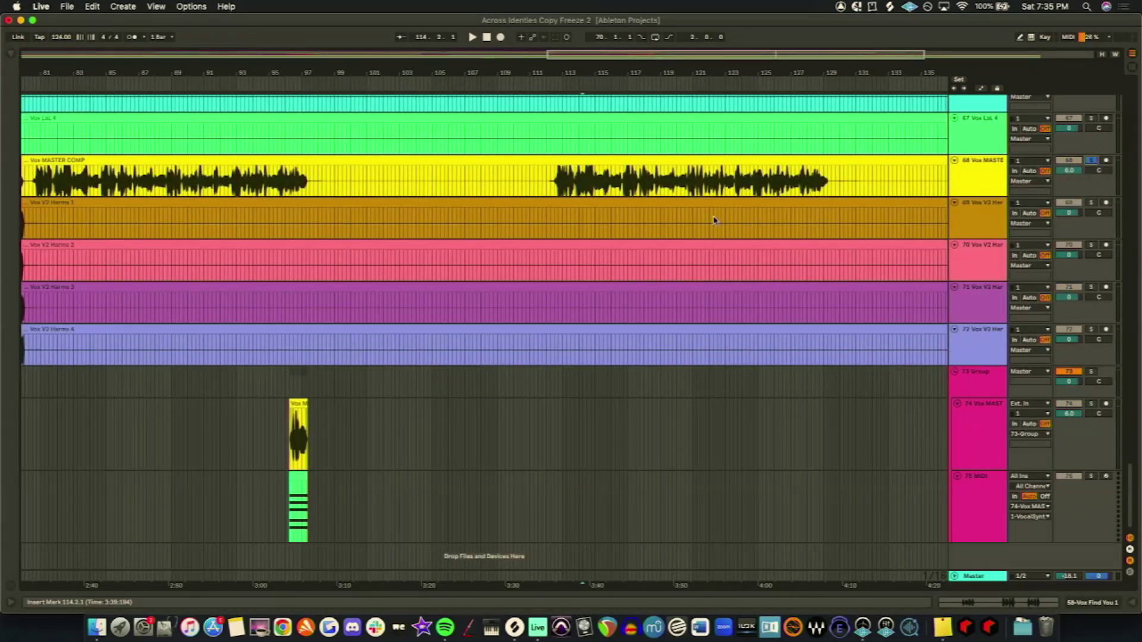
click(570, 182)
scroll(914, 275, up, 1)
scroll(915, 274, up, 3)
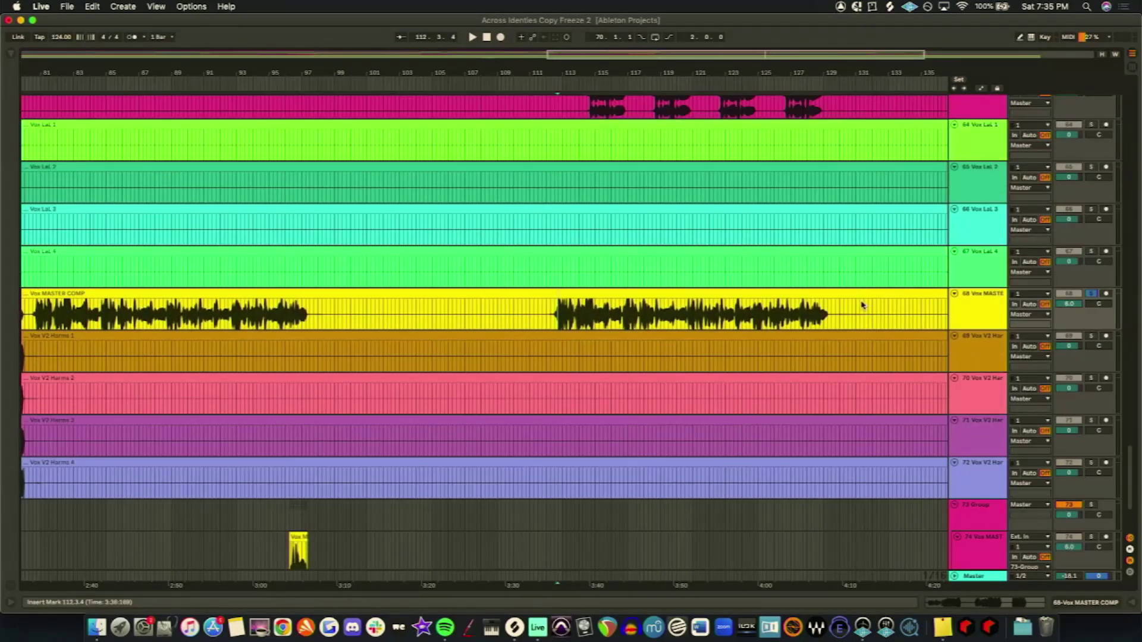
scroll(864, 305, up, 3)
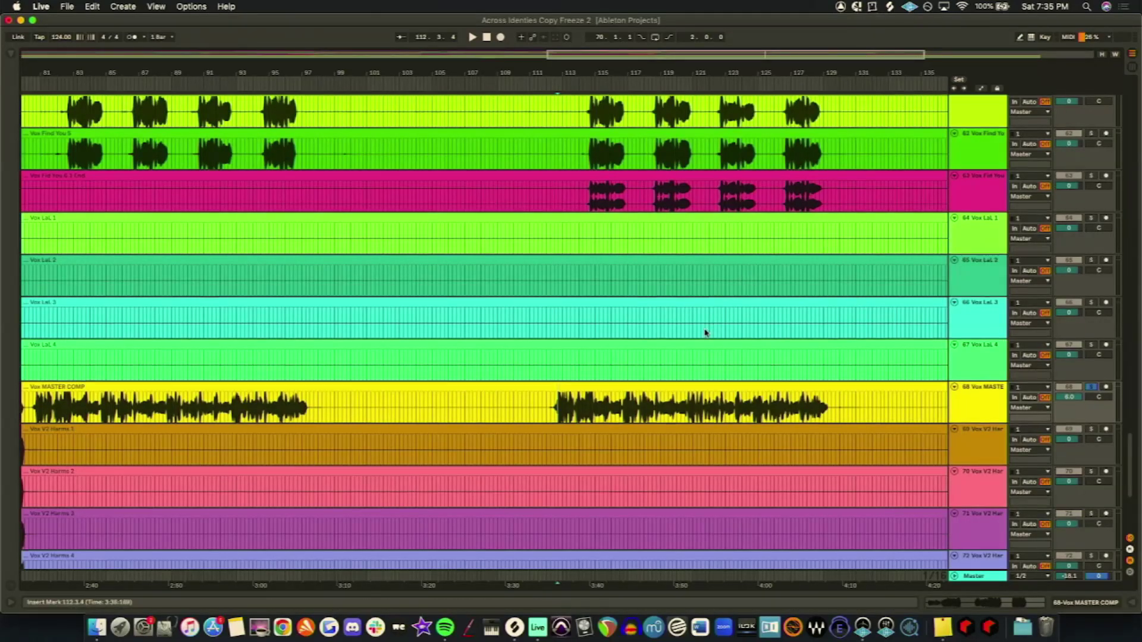
scroll(706, 329, down, 2)
key(space)
scroll(852, 336, up, 1)
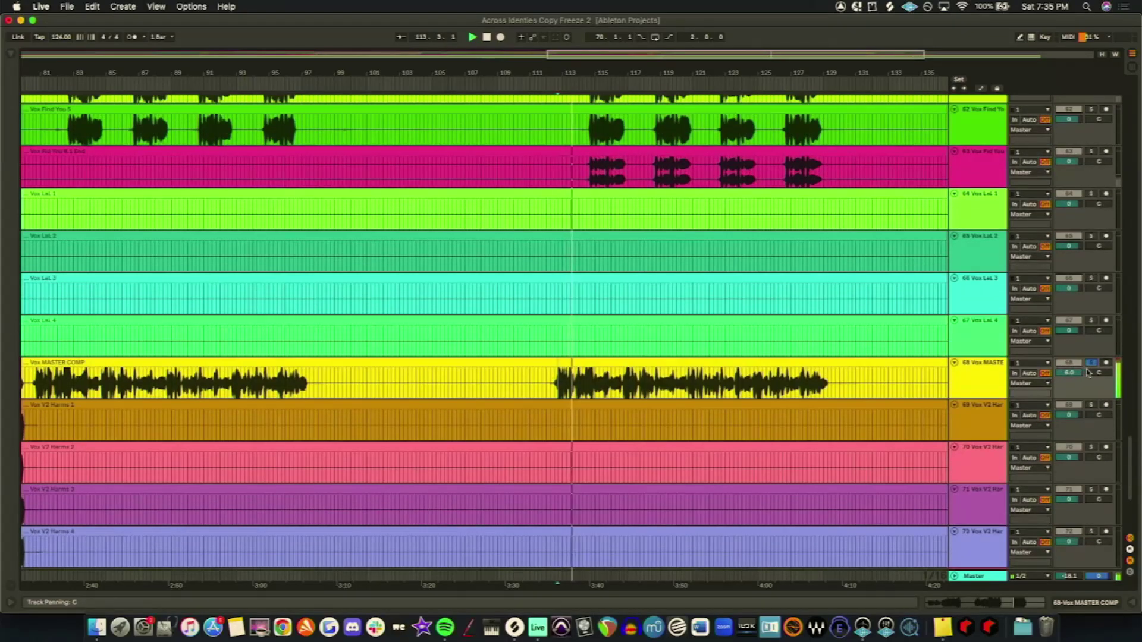
Step: Solo the six Vox Find You tracks 58 to 63 along with Vox MASTER COMP and play them from just before their final-section clips
scroll(1087, 402, up, 2)
scroll(1087, 402, up, 2)
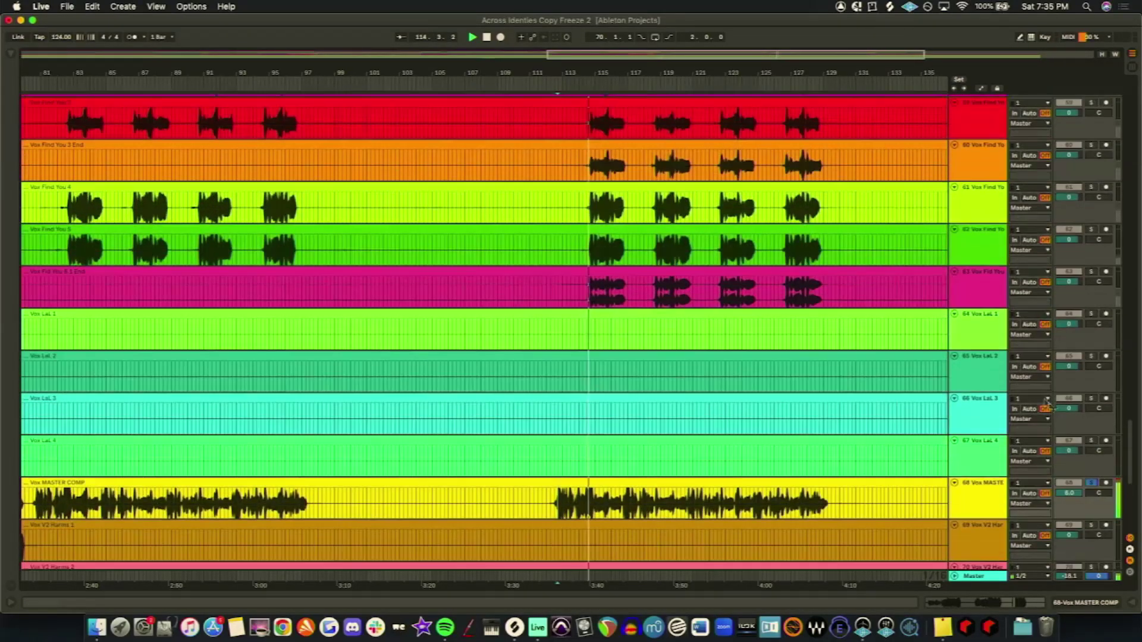
scroll(992, 371, up, 1)
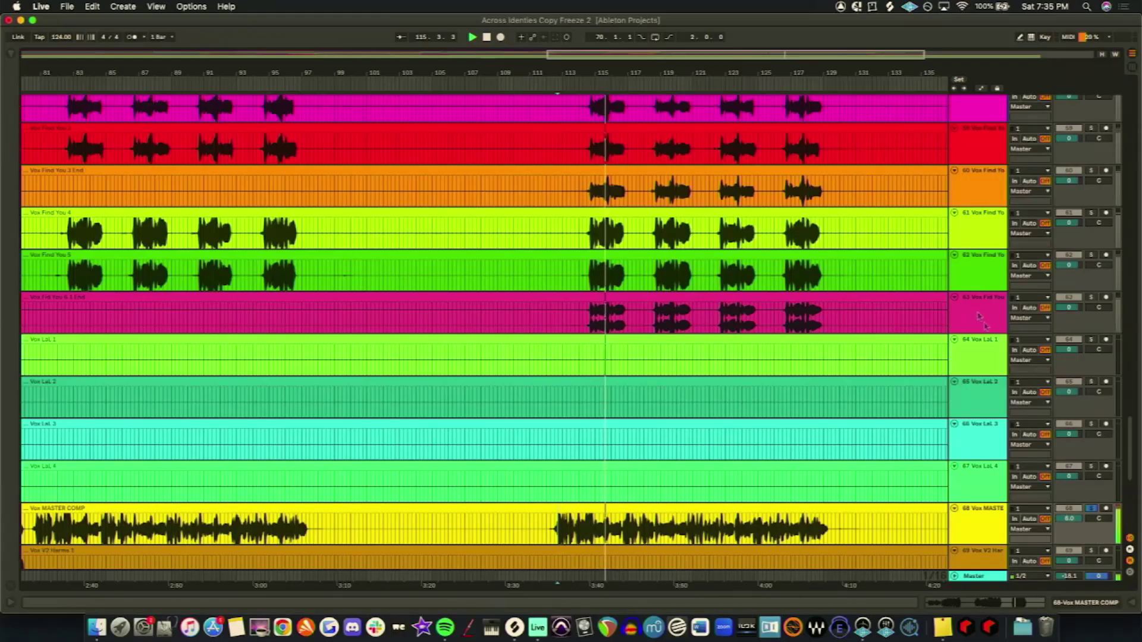
scroll(1035, 316, up, 1)
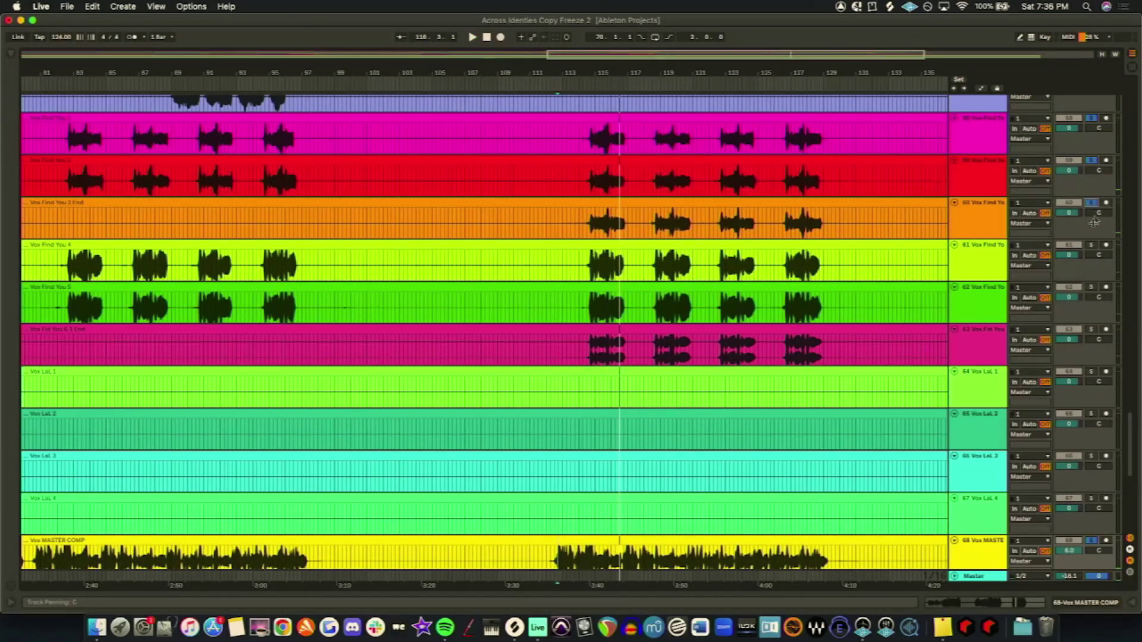
click(1092, 246)
click(1091, 288)
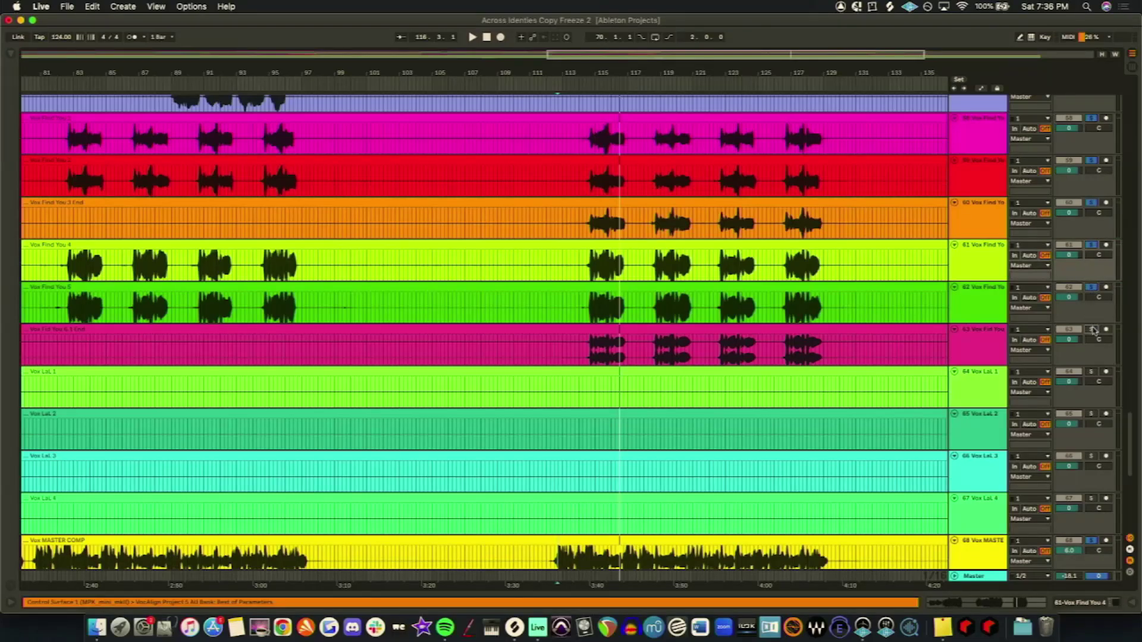
click(587, 158)
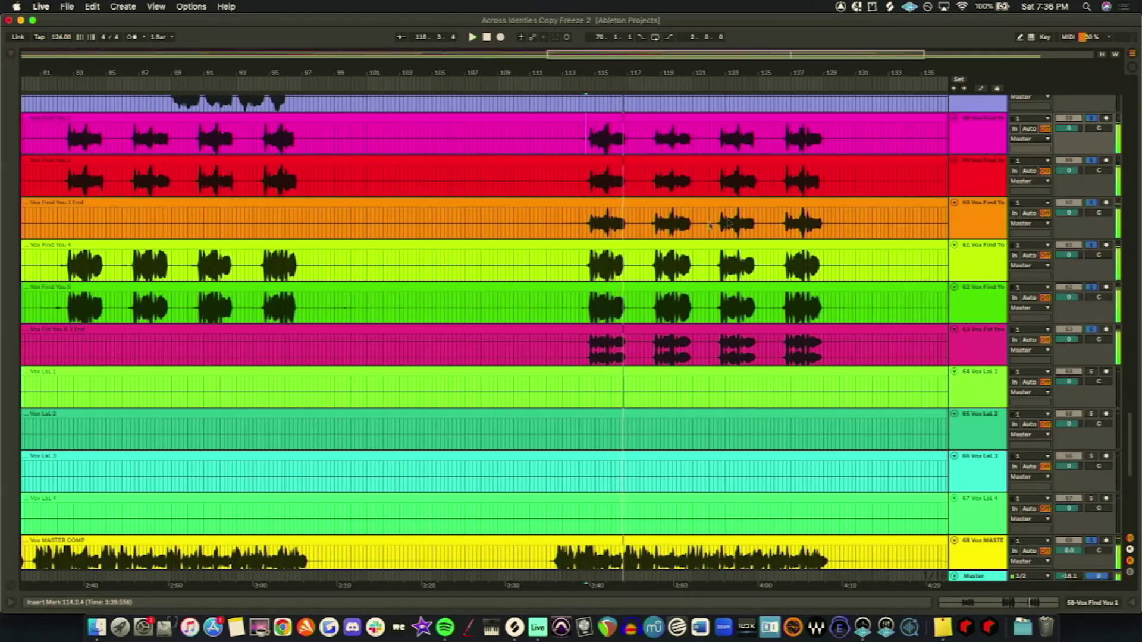
Step: Clear the vocal solos, deactivate tracks 58 to 63, and place the insert mark just before their final-section clips
scroll(1077, 370, down, 5)
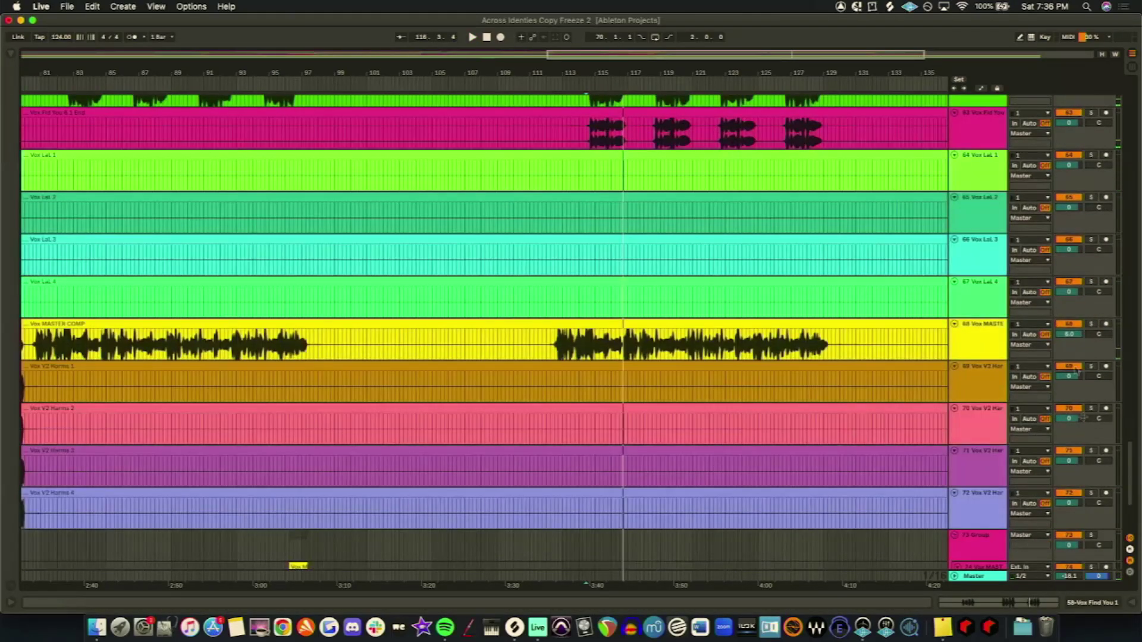
scroll(1097, 346, down, 1)
click(1092, 320)
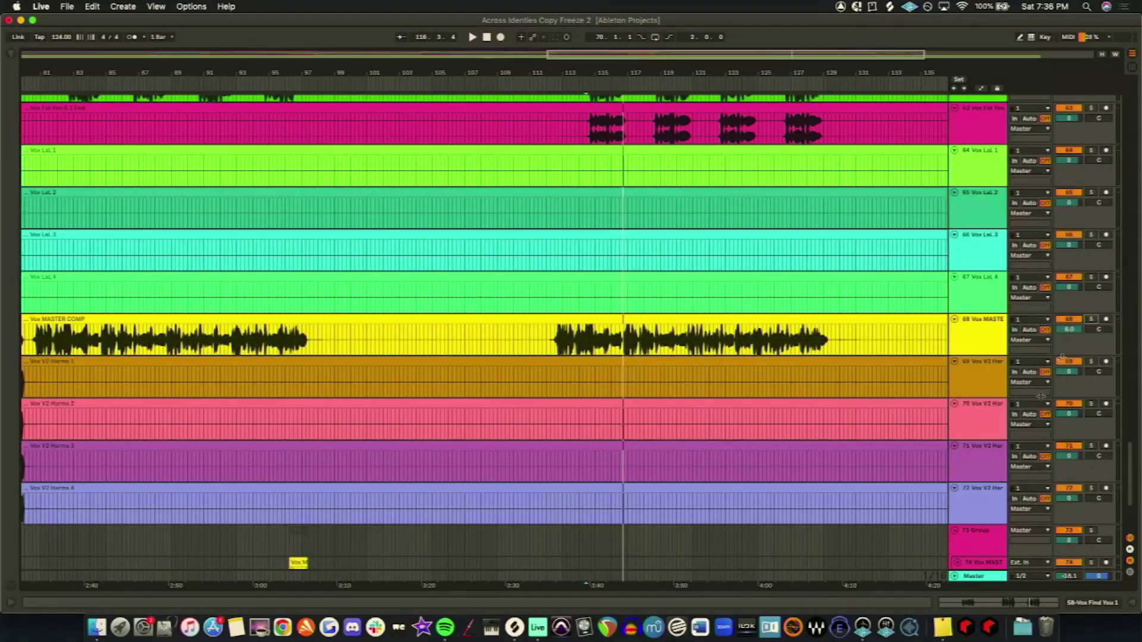
scroll(1063, 357, up, 4)
scroll(981, 207, up, 1)
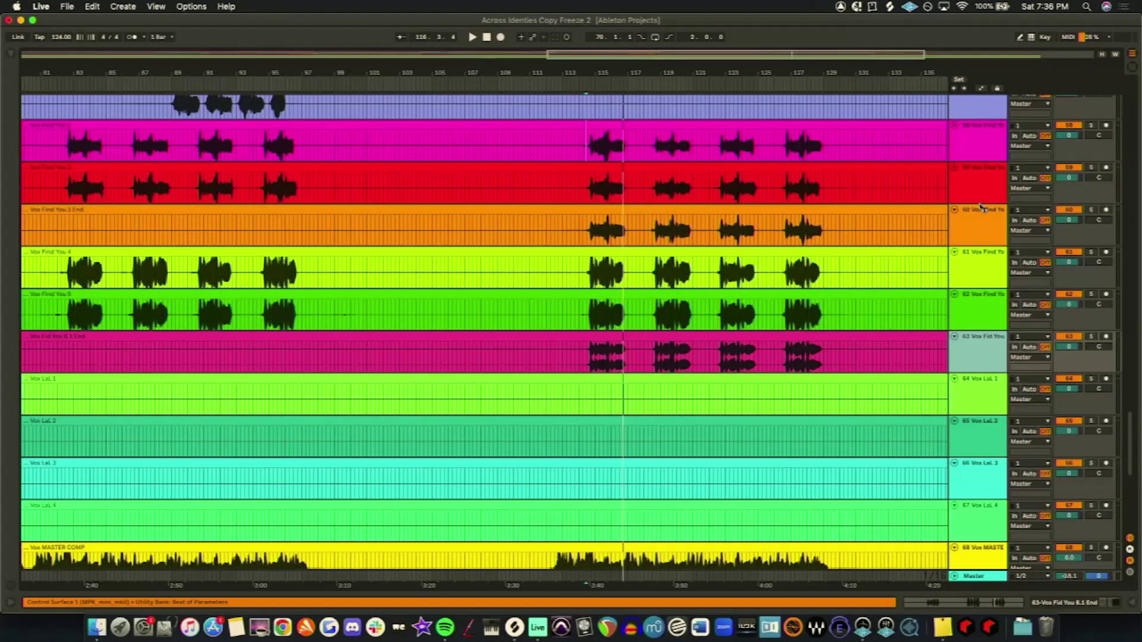
shift+click(984, 148)
scroll(880, 305, up, 3)
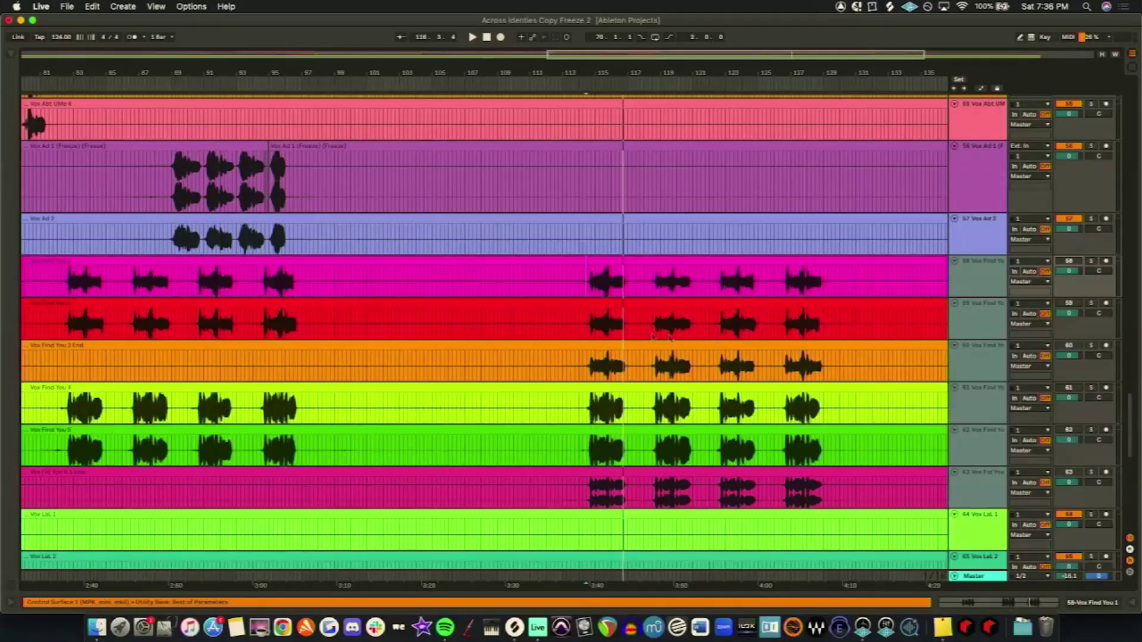
click(587, 298)
Step: Solo track 17 and play it from its clip at 101.1.1
scroll(664, 338, up, 1)
scroll(664, 338, up, 15)
scroll(664, 333, up, 15)
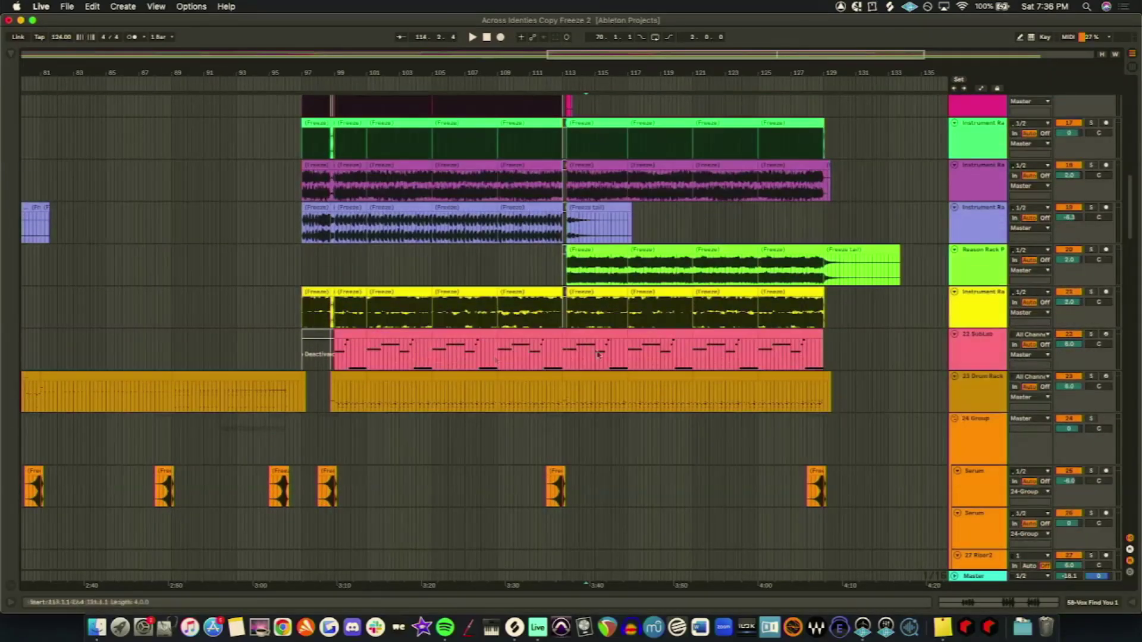
scroll(599, 354, up, 2)
click(443, 226)
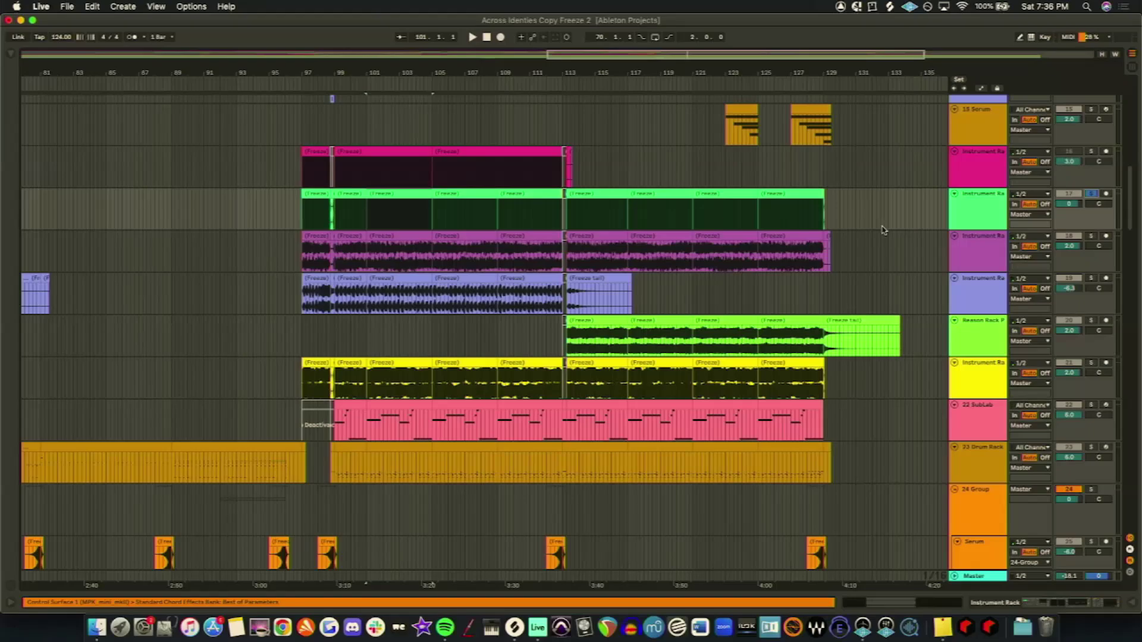
key(space)
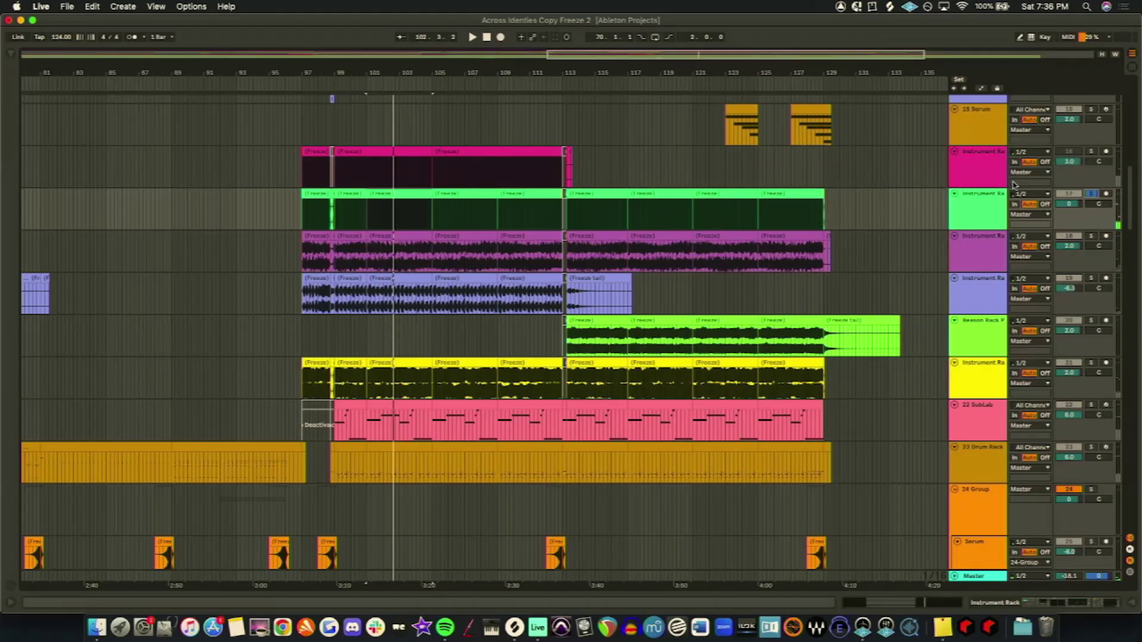
key(space)
Step: Solo track 16 and play it from 97.1.1
click(1051, 173)
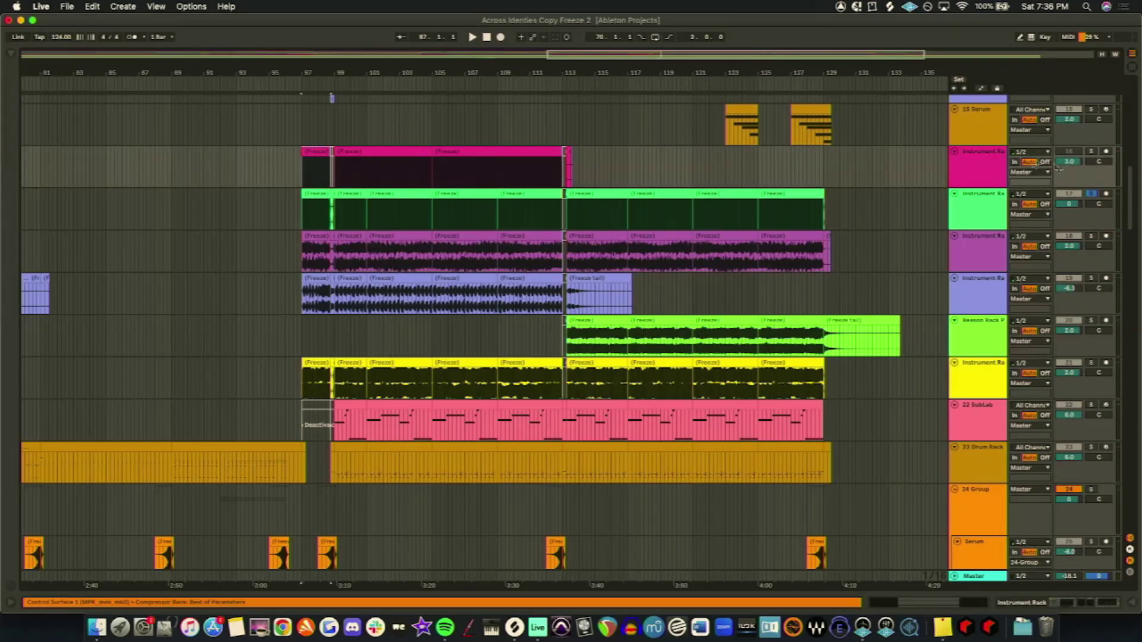
click(1092, 152)
key(space)
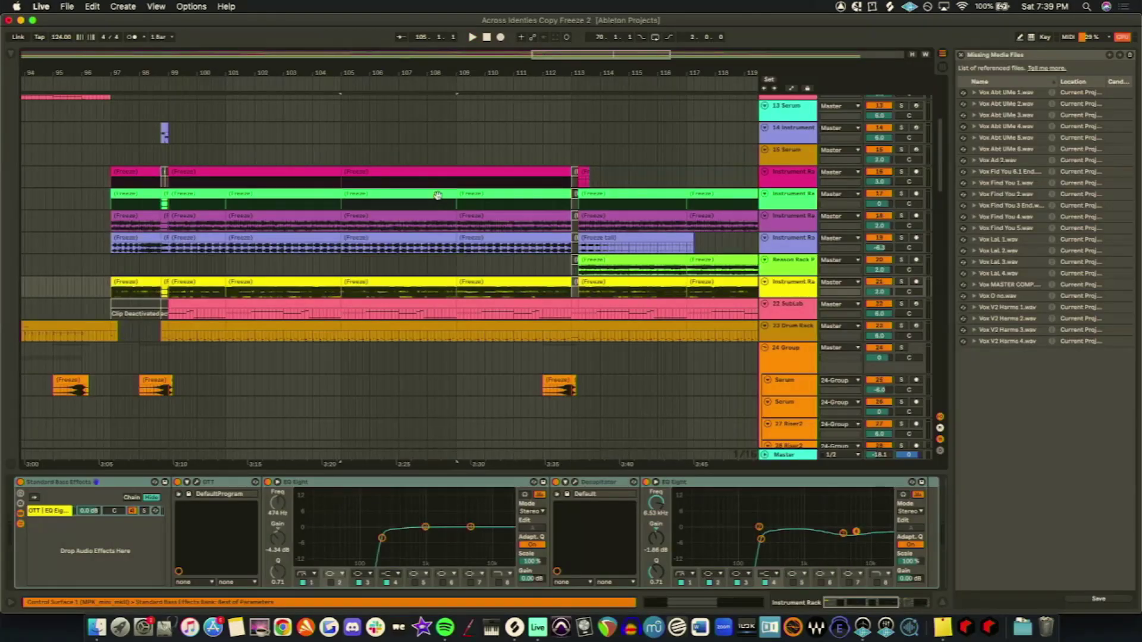
Step: Play the full drop from 105.1.1 with no track soloed
click(437, 195)
click(418, 282)
key(space)
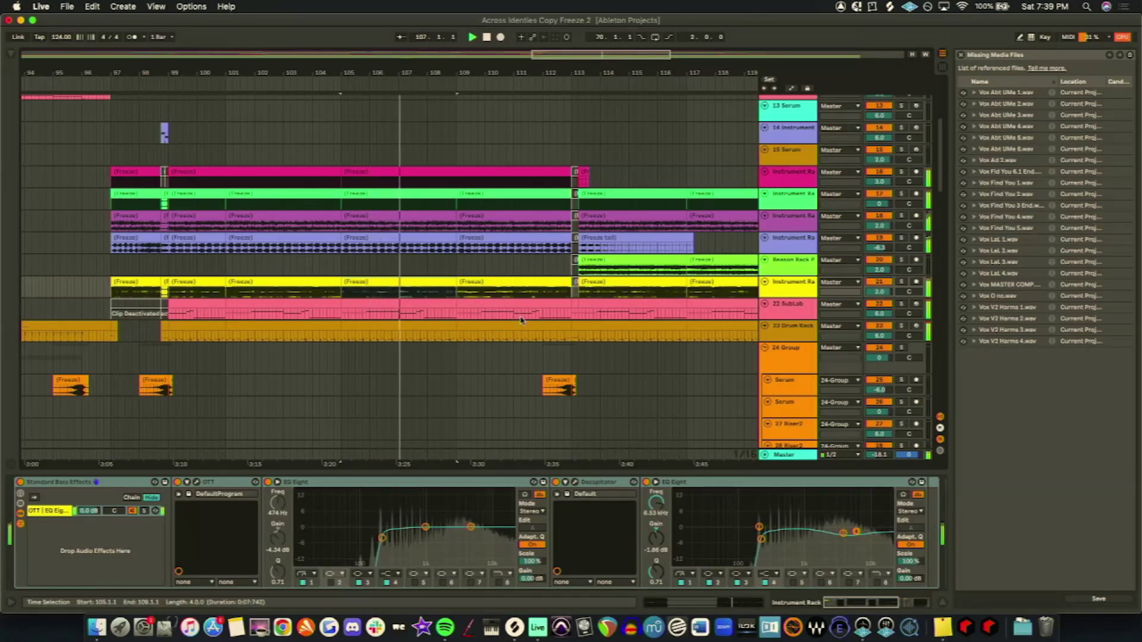
Step: Play the final section from the SubLab clip at 113.2.1 and deactivate the six Vox Find You tracks 58 to 63
click(594, 300)
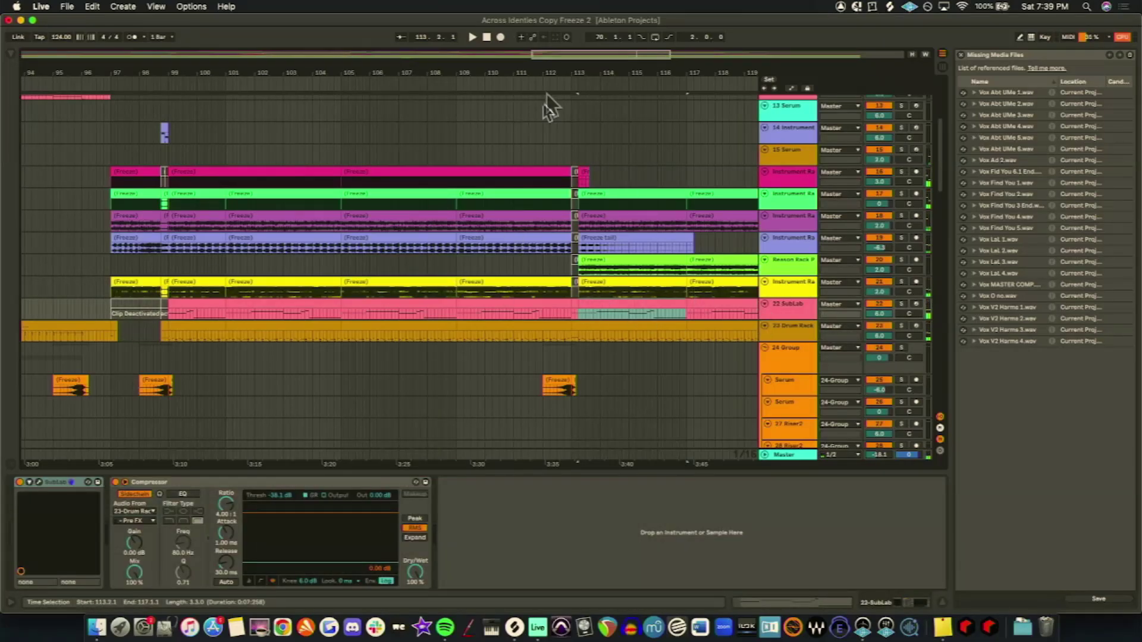
scroll(529, 209, right, 5)
scroll(508, 304, down, 10)
scroll(509, 306, down, 10)
key(space)
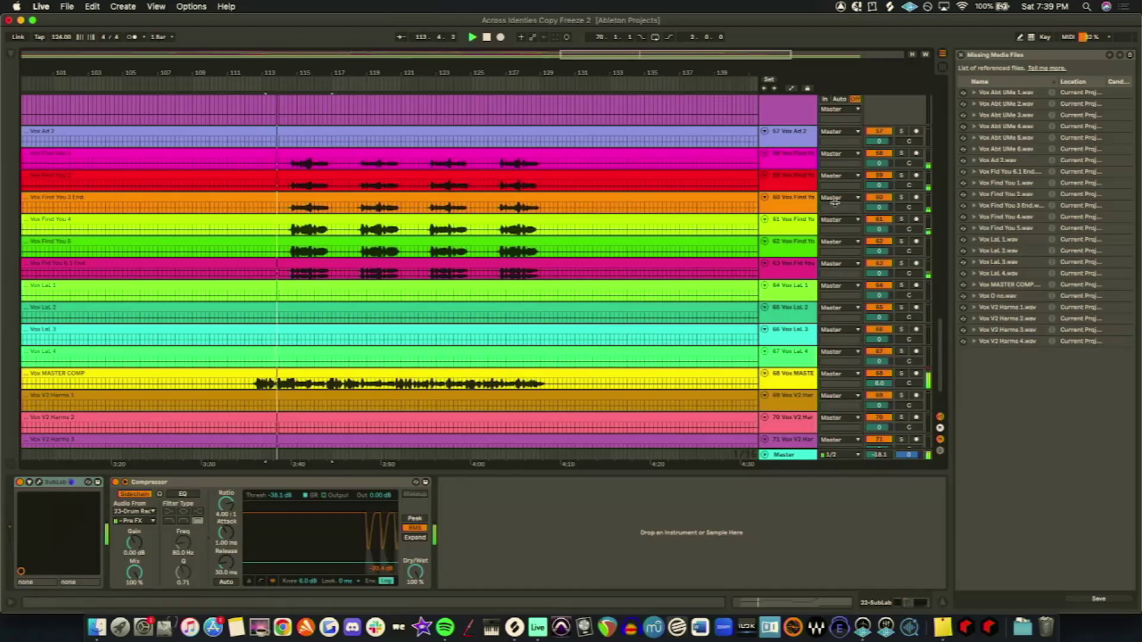
click(885, 265)
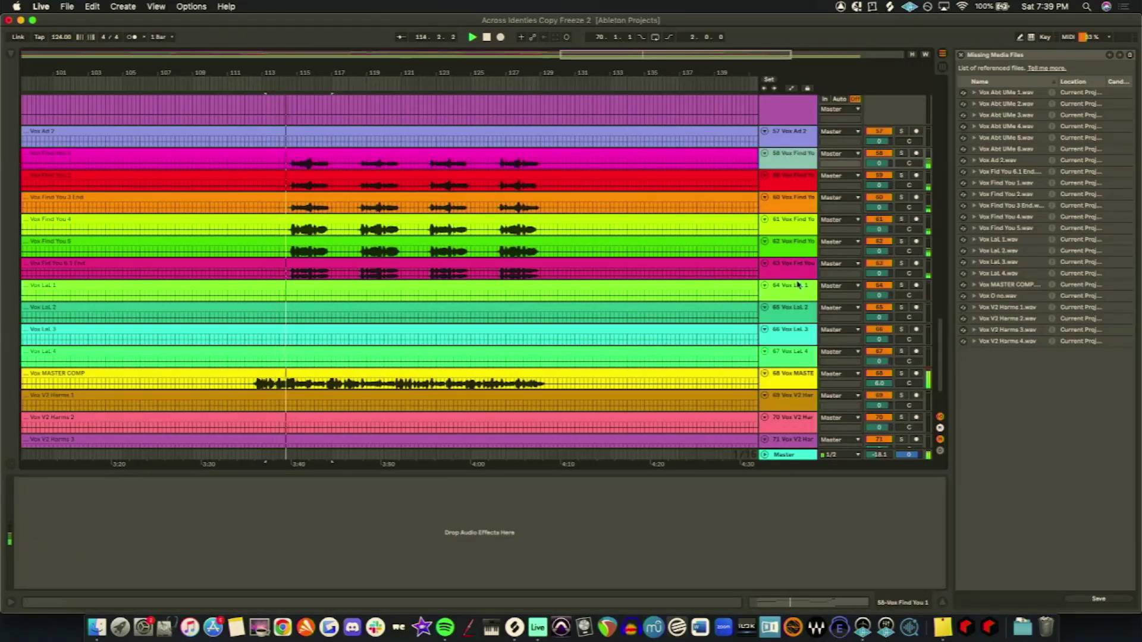
click(883, 264)
scroll(573, 309, up, 1)
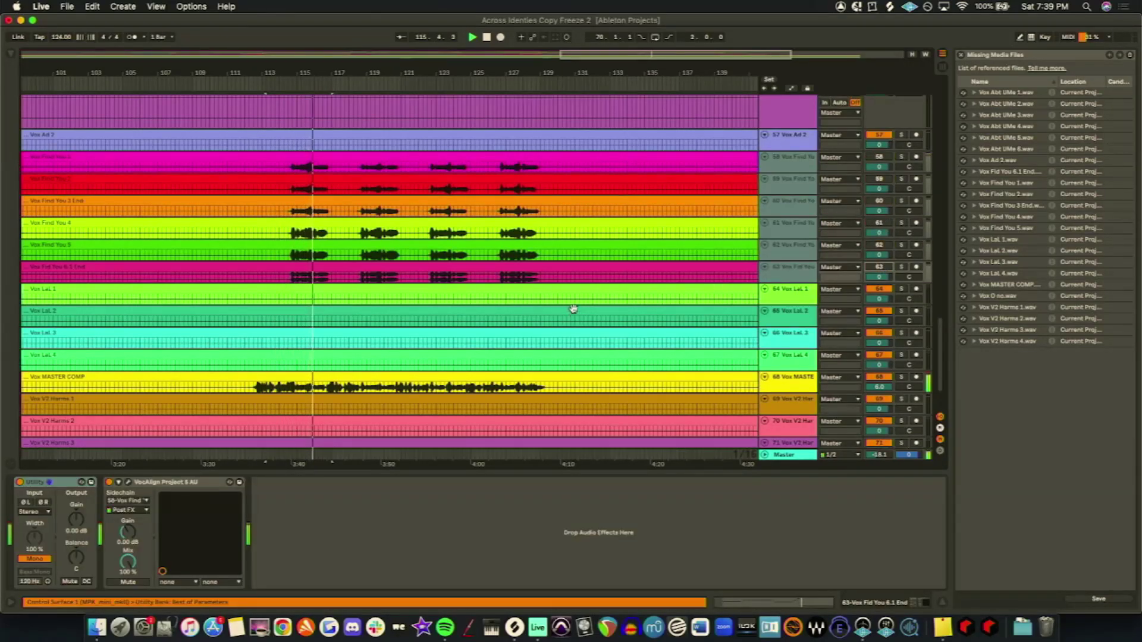
Step: Solo the 15 Serum track, play it from just before its first clip, and hide the browser
scroll(573, 309, up, 20)
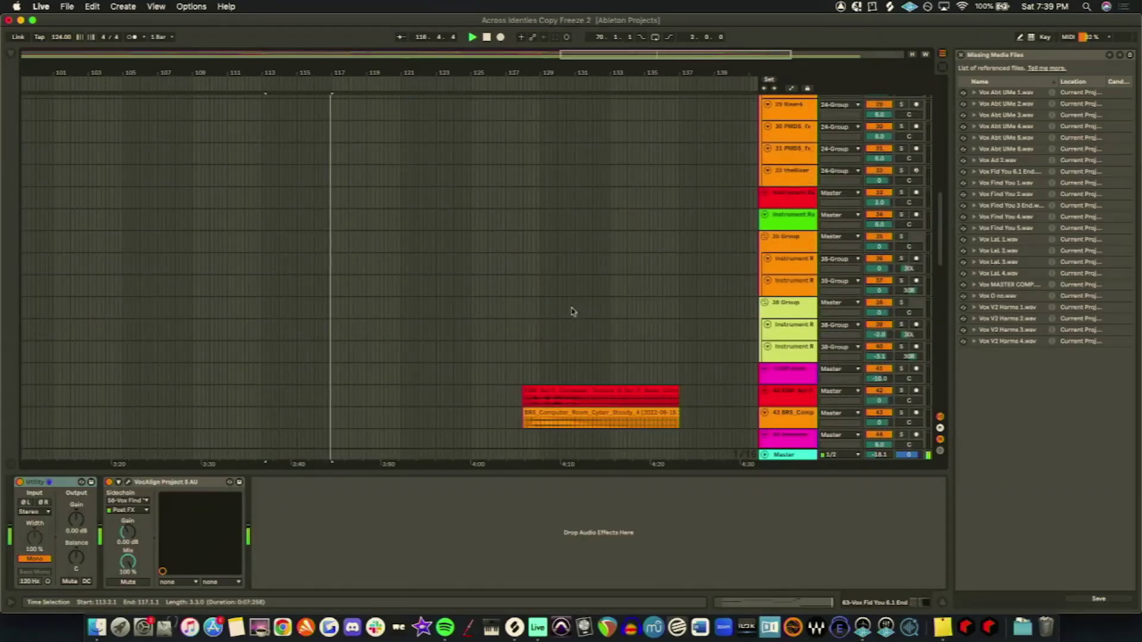
scroll(573, 310, up, 10)
click(462, 331)
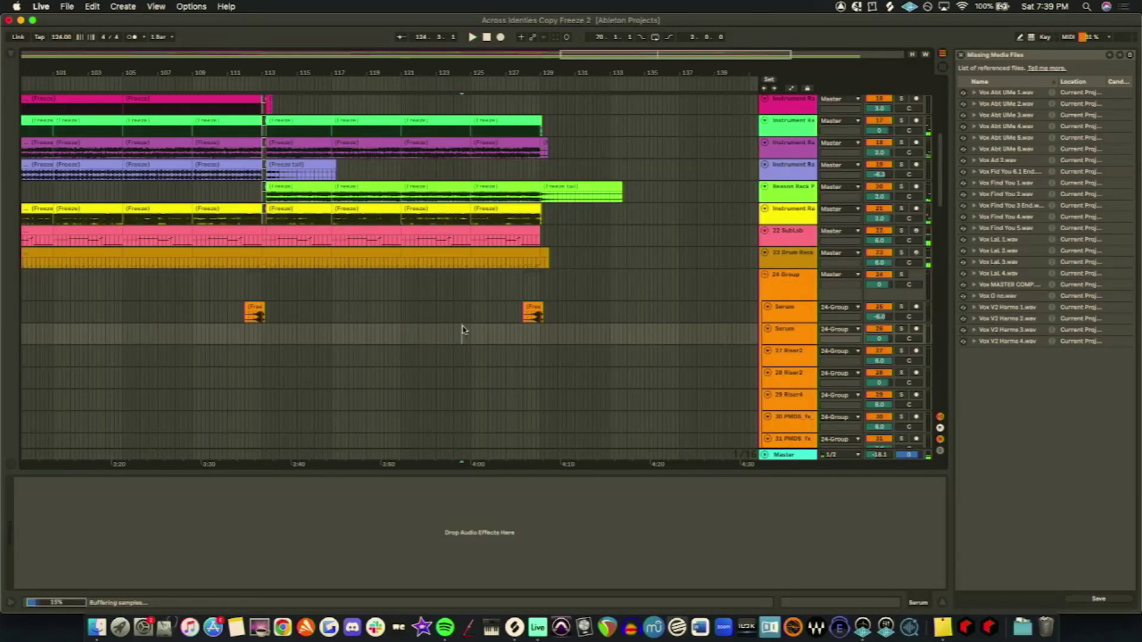
scroll(465, 330, up, 2)
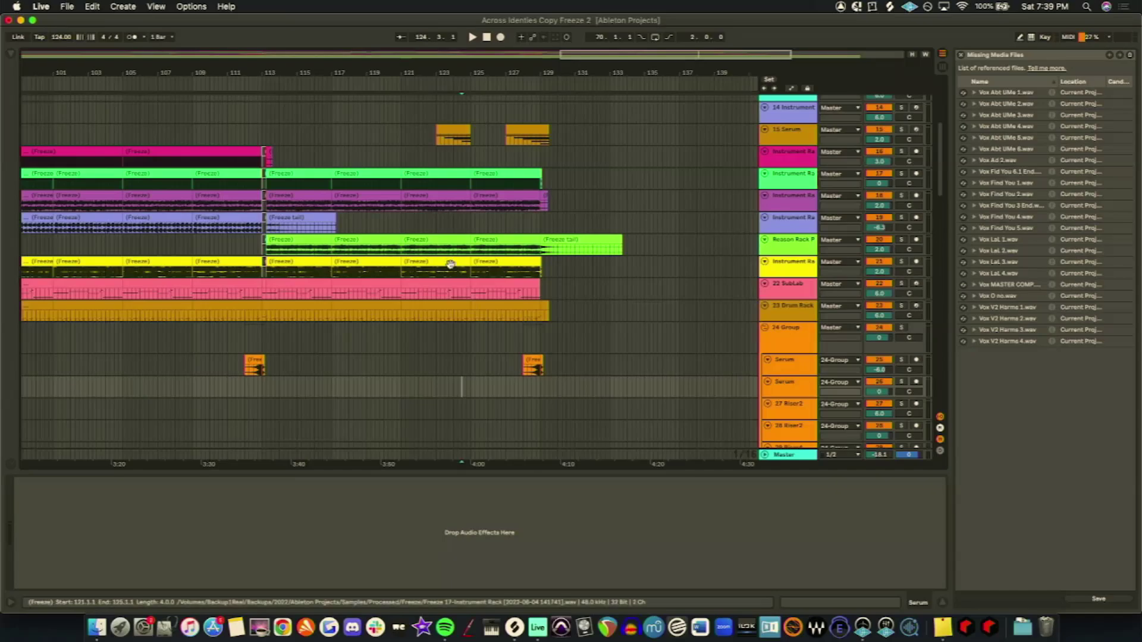
click(430, 135)
click(901, 129)
key(space)
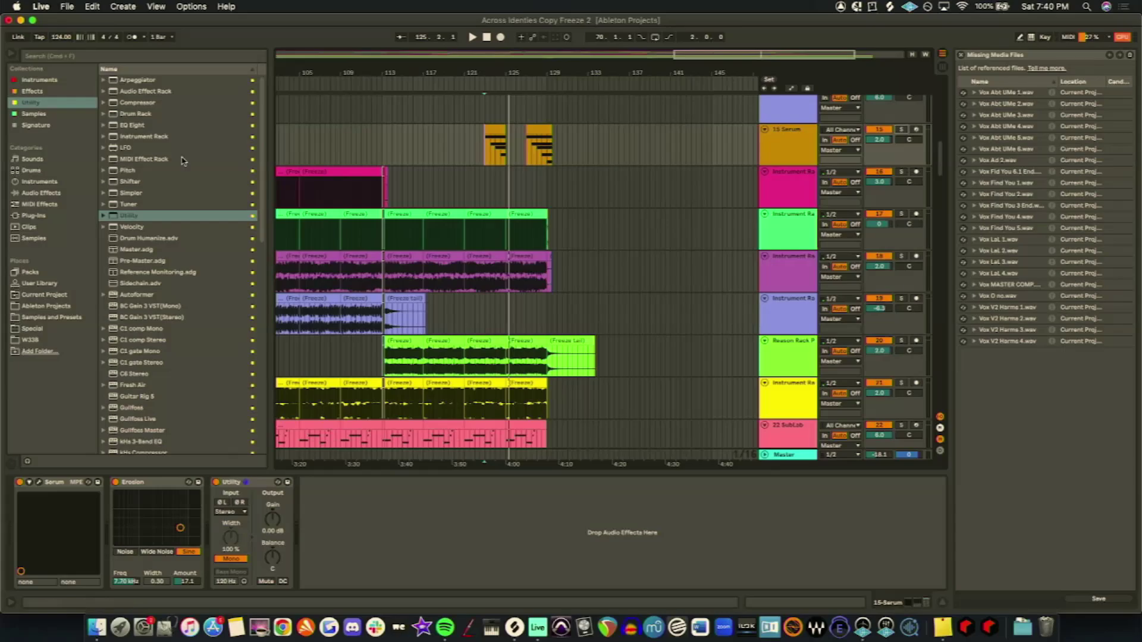
click(7, 53)
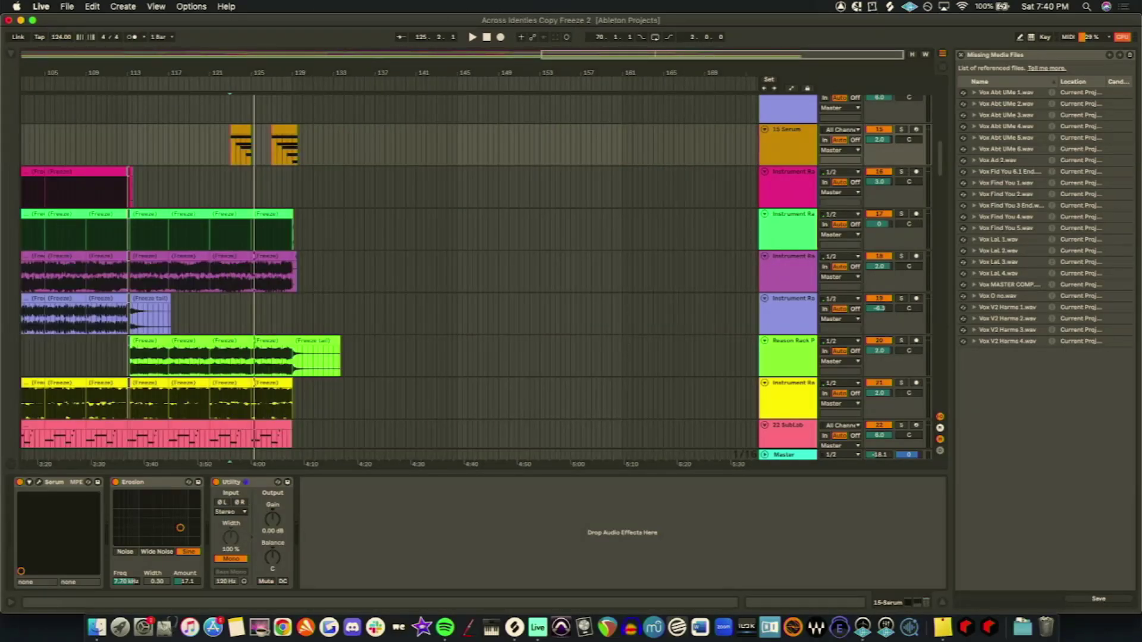
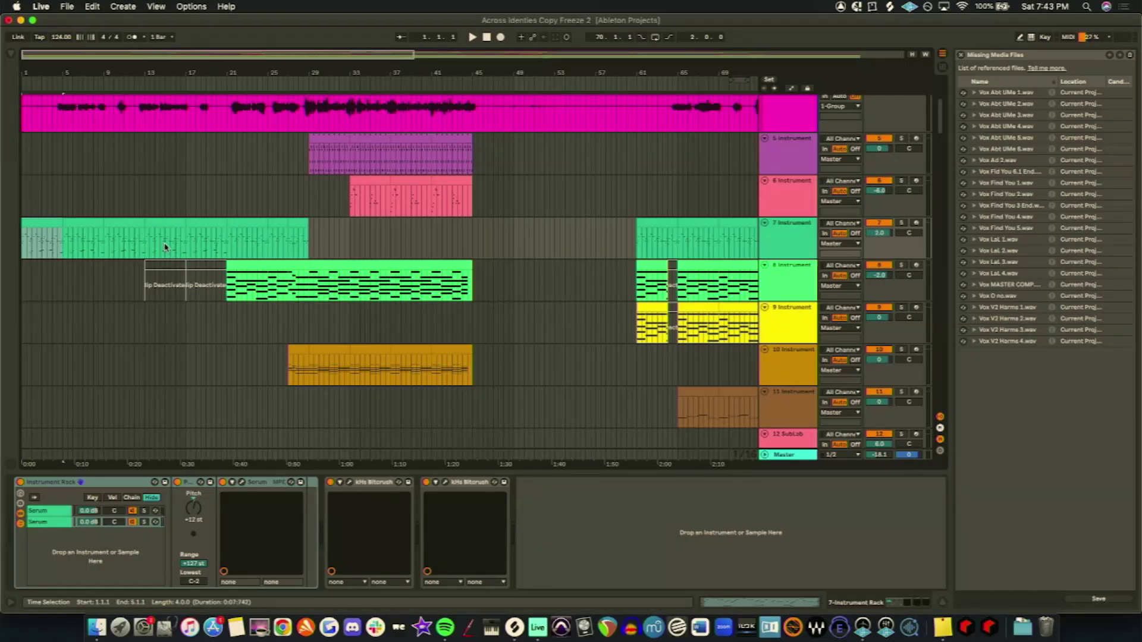
Step: Solo the 7 Instrument track, play its intro part from 1.1.1, and place the insert mark at 22.4.4
click(903, 223)
key(space)
drag(232, 58, 229, 80)
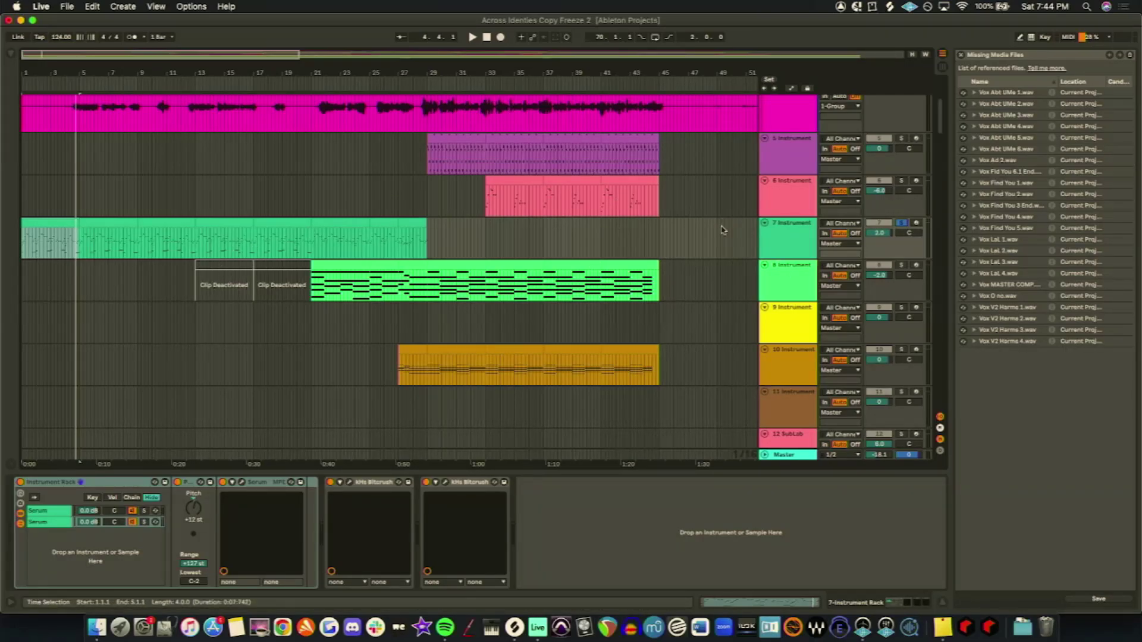
key(space)
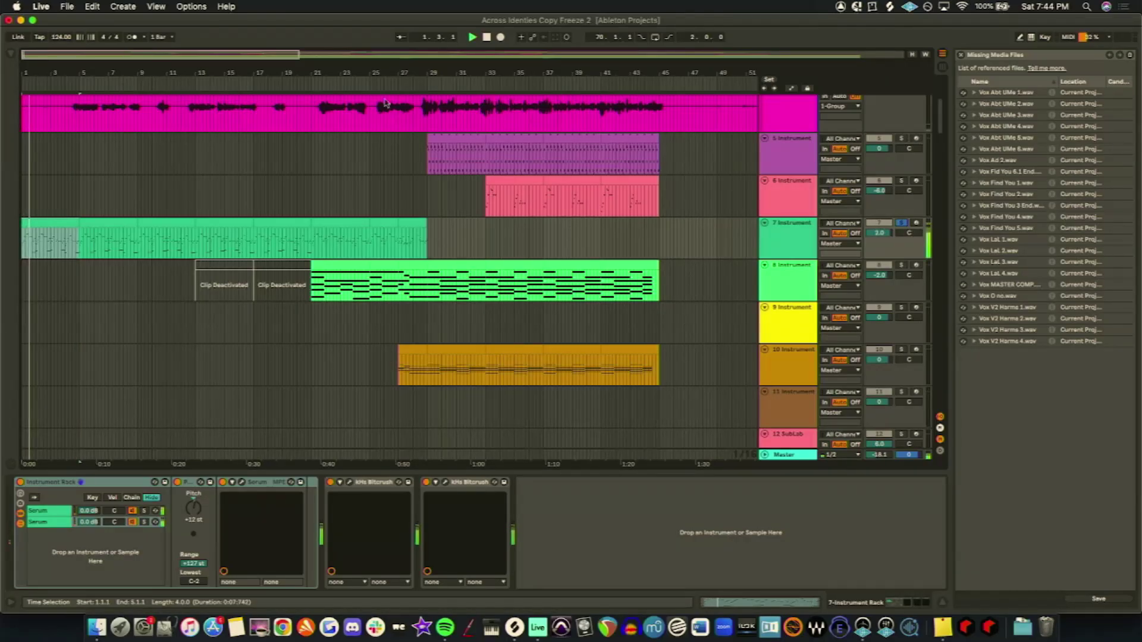
drag(289, 57, 300, 203)
scroll(300, 202, up, 3)
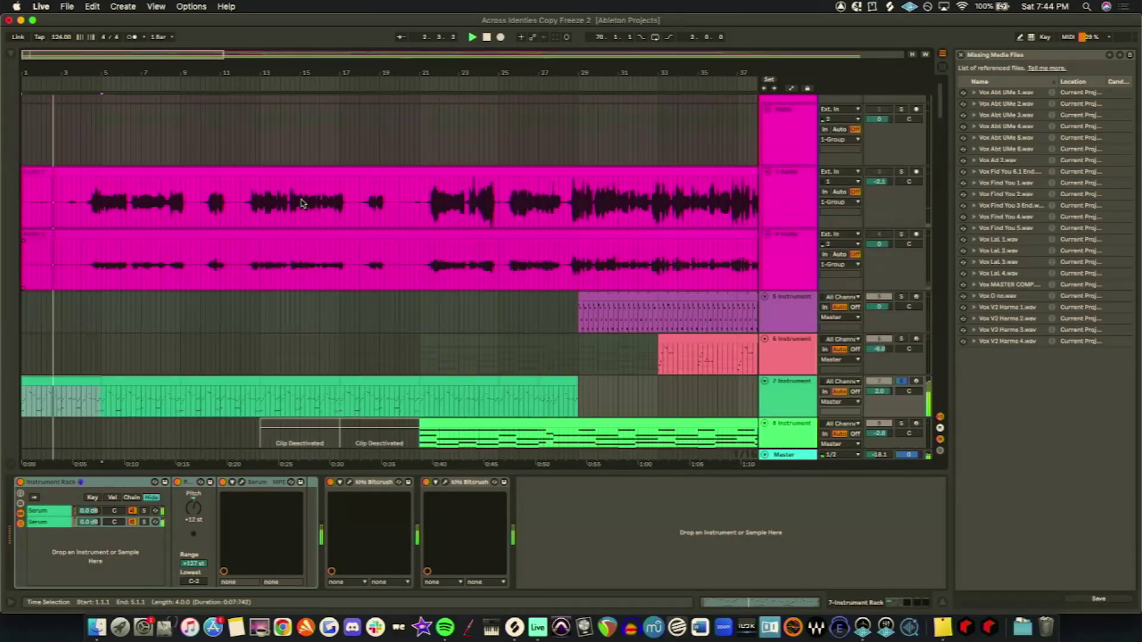
scroll(301, 203, down, 5)
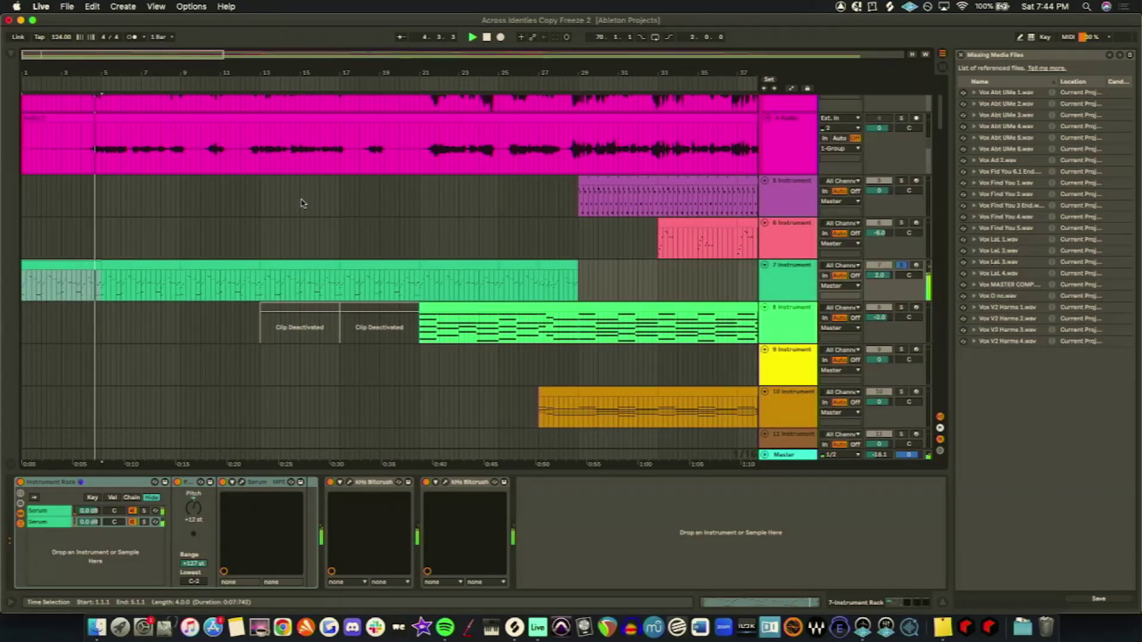
click(454, 268)
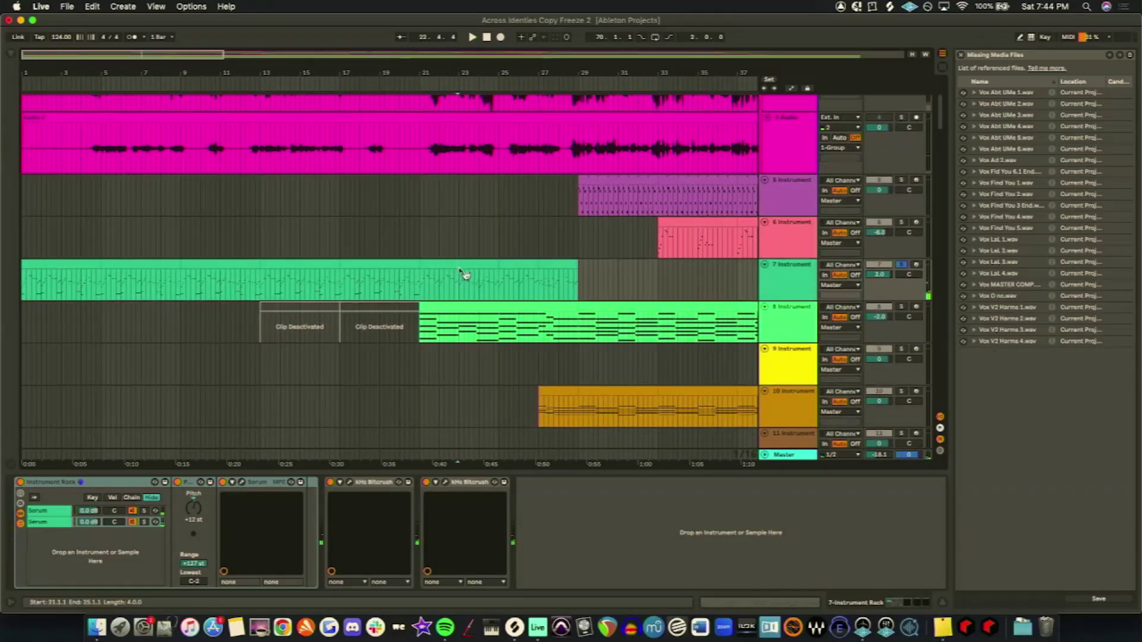
Step: Select the deactivated clip at 13.1.1 on the 8 Instrument track and clear the solo on track 7
scroll(458, 268, down, 10)
scroll(456, 266, down, 15)
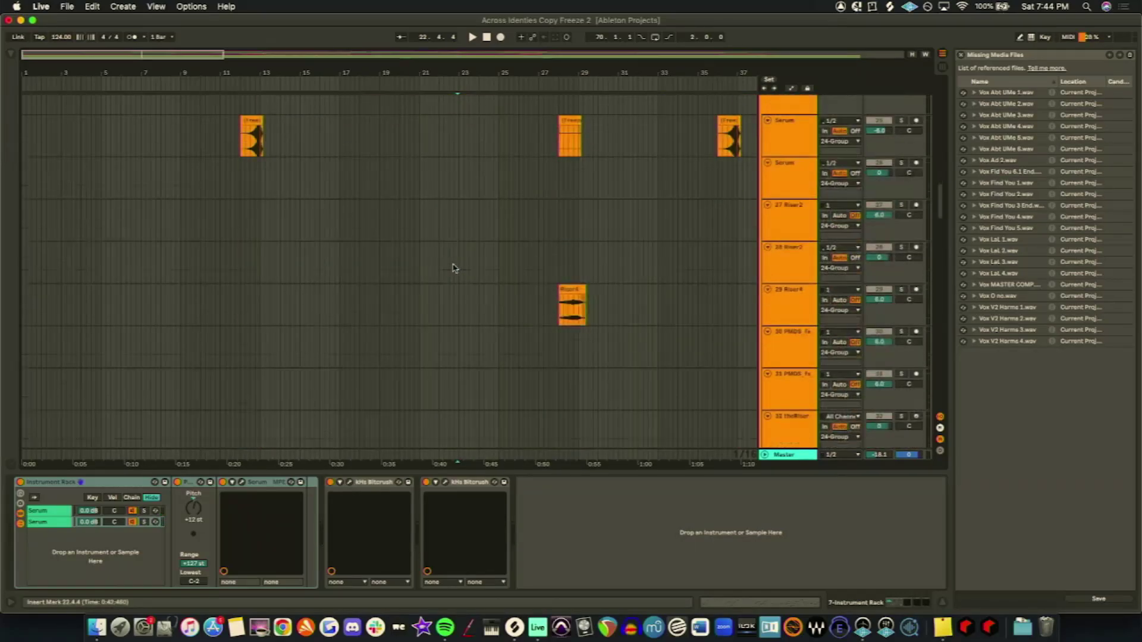
scroll(454, 263, up, 15)
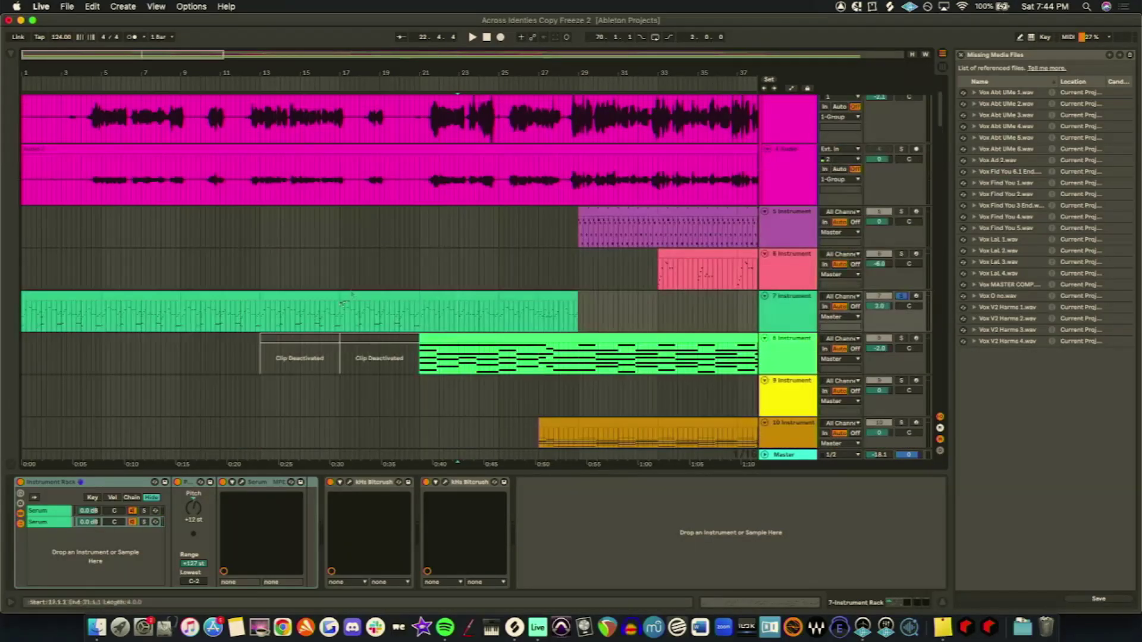
click(296, 335)
click(902, 296)
Step: Place the insert mark at 5.1.3 in the intro and play from there while reviewing the tracks
scroll(726, 238, up, 3)
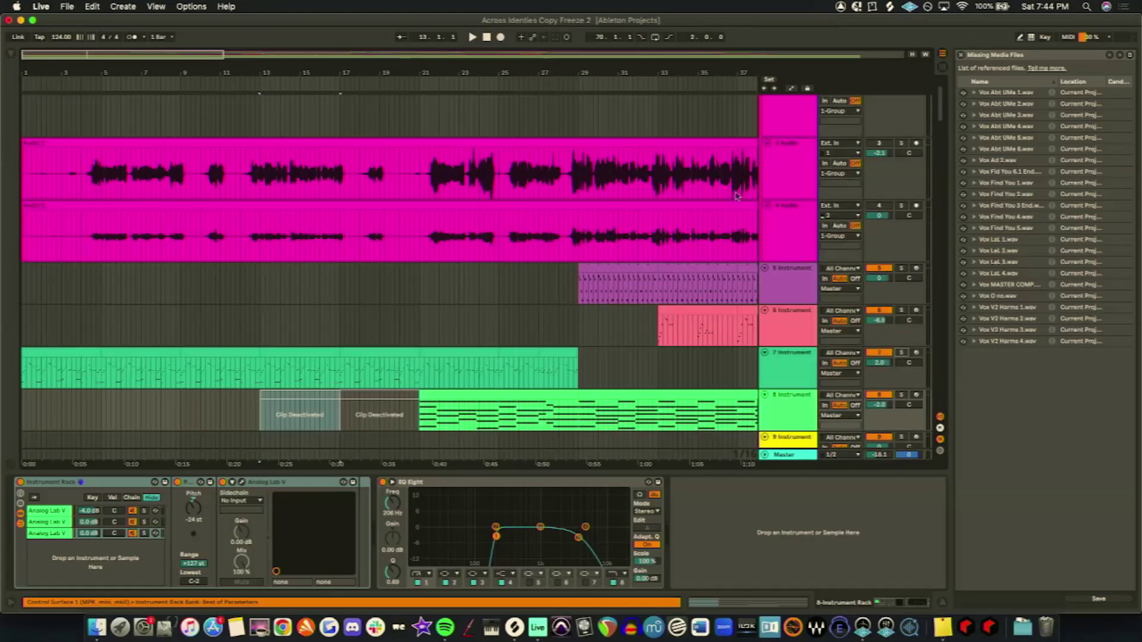
scroll(725, 213, down, 4)
scroll(744, 213, down, 15)
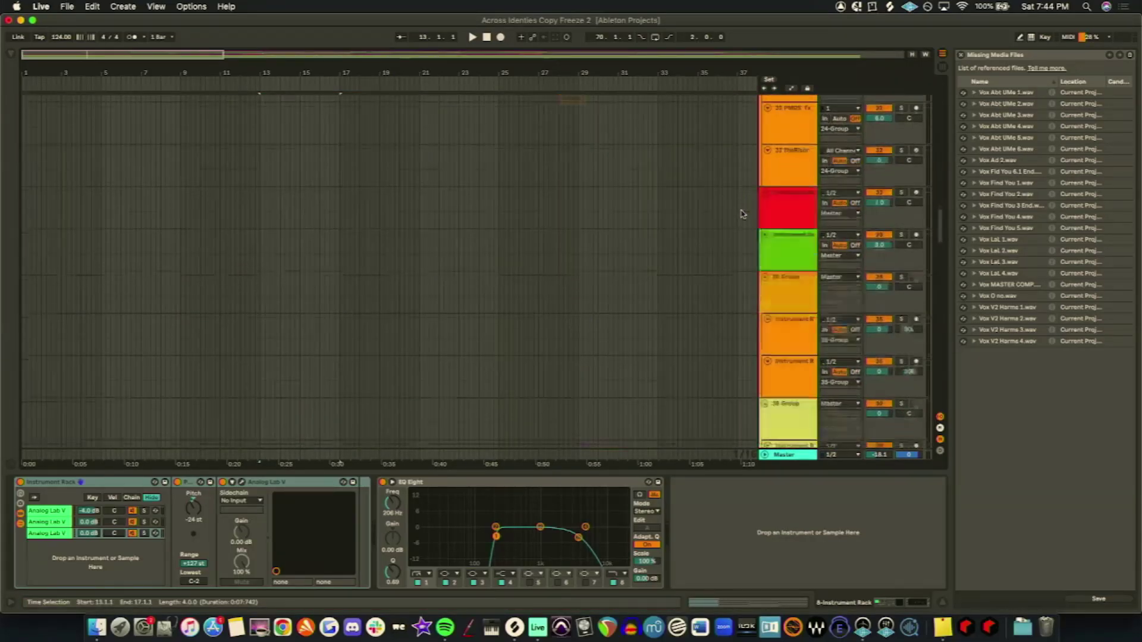
scroll(738, 212, up, 10)
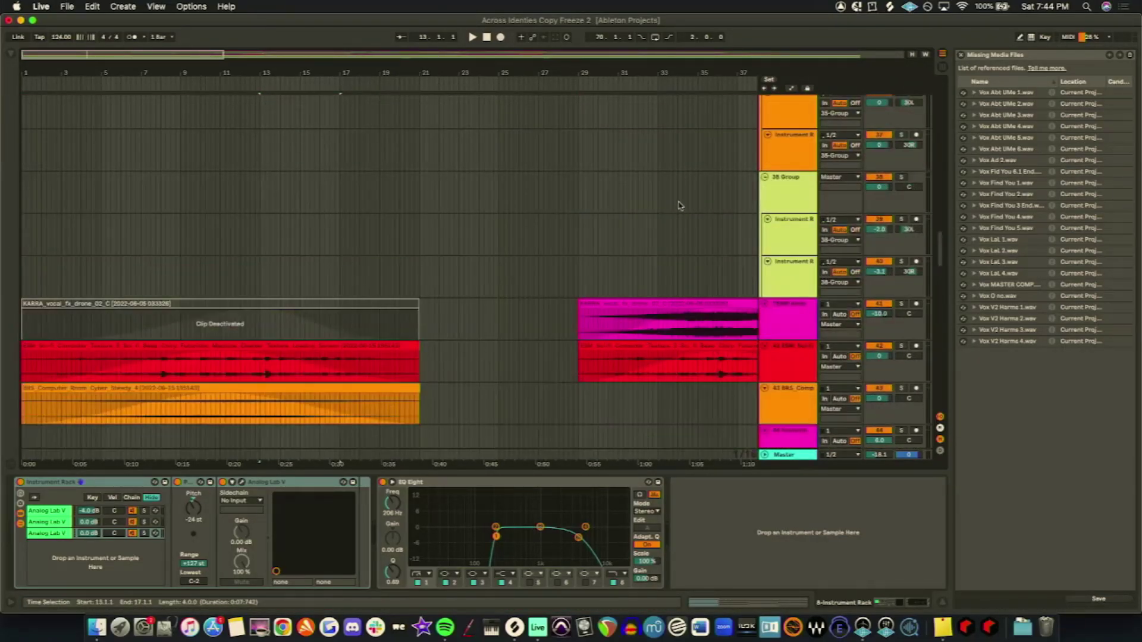
scroll(439, 141, up, 12)
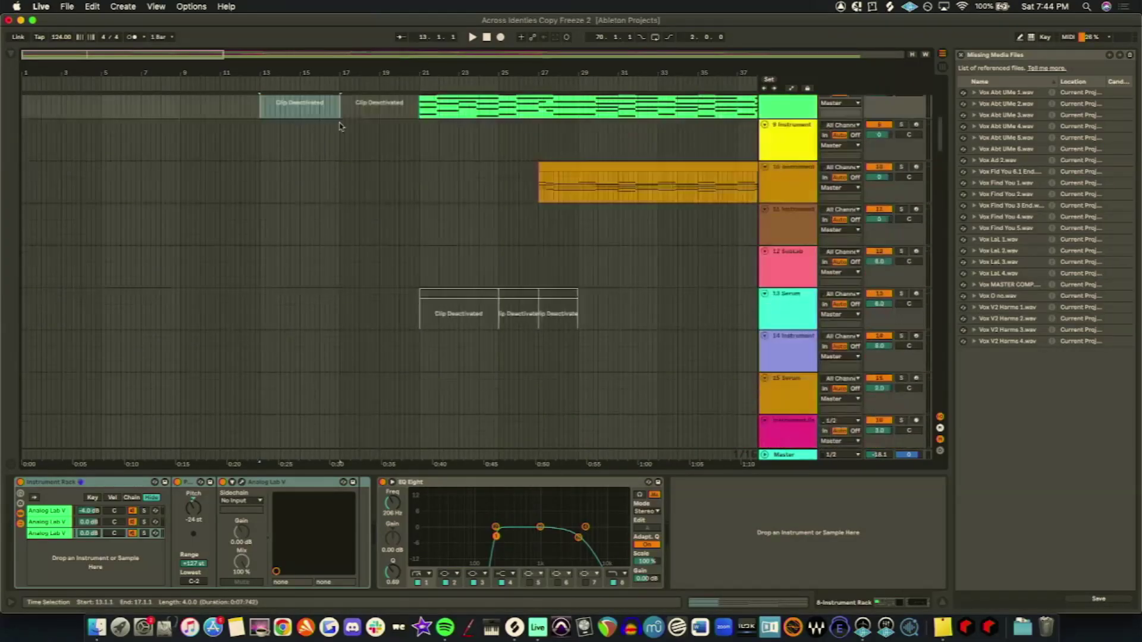
click(103, 291)
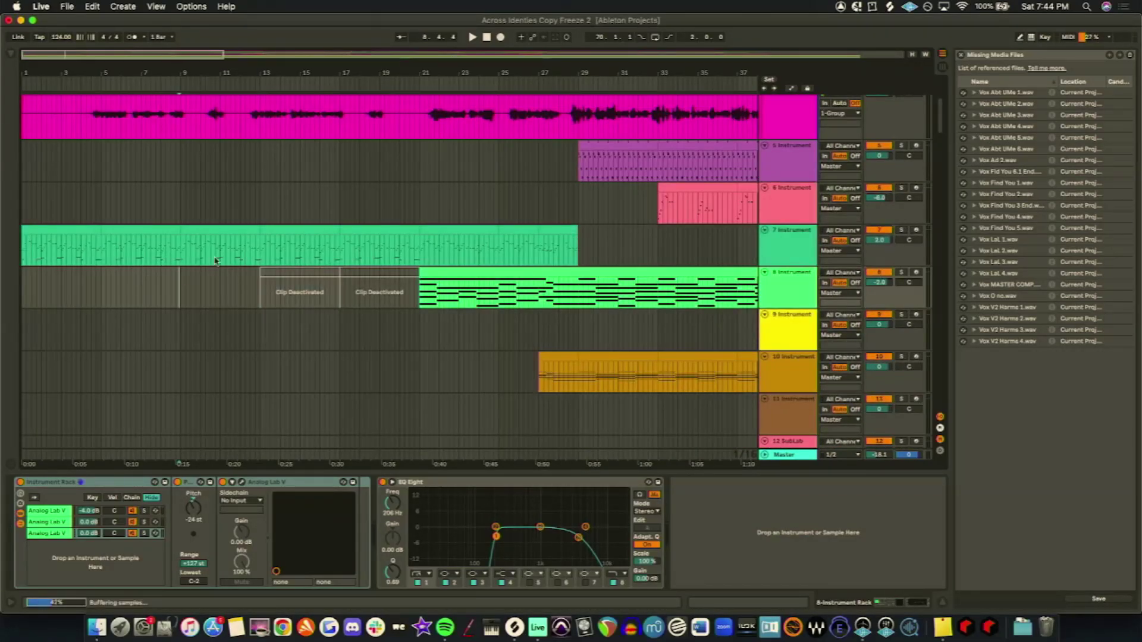
scroll(102, 184, down, 3)
scroll(171, 234, up, 6)
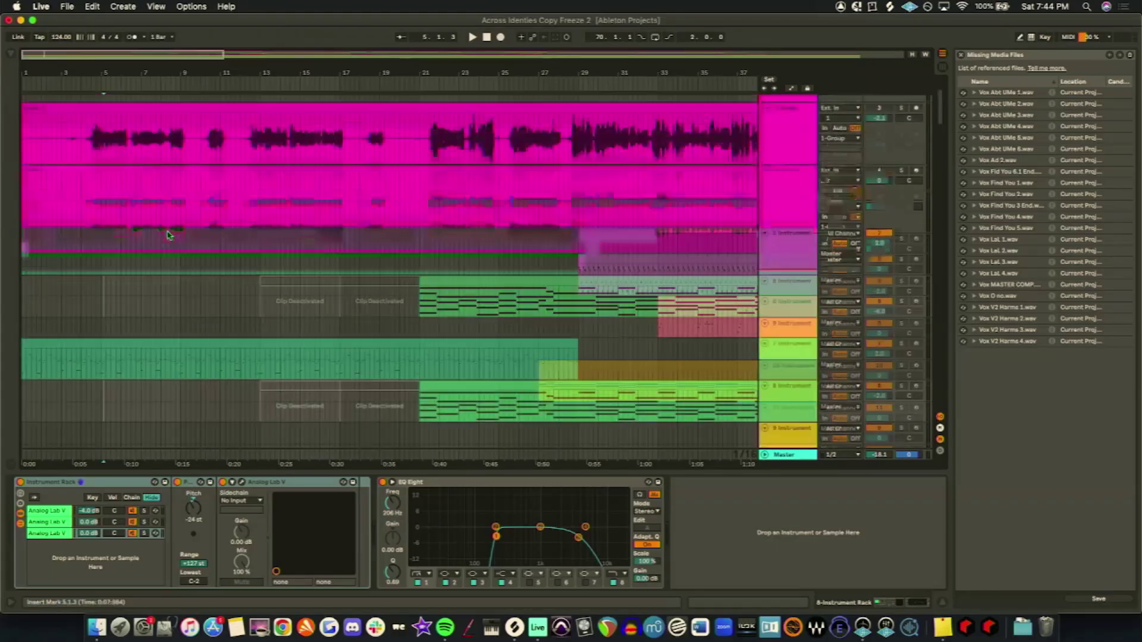
scroll(164, 247, down, 20)
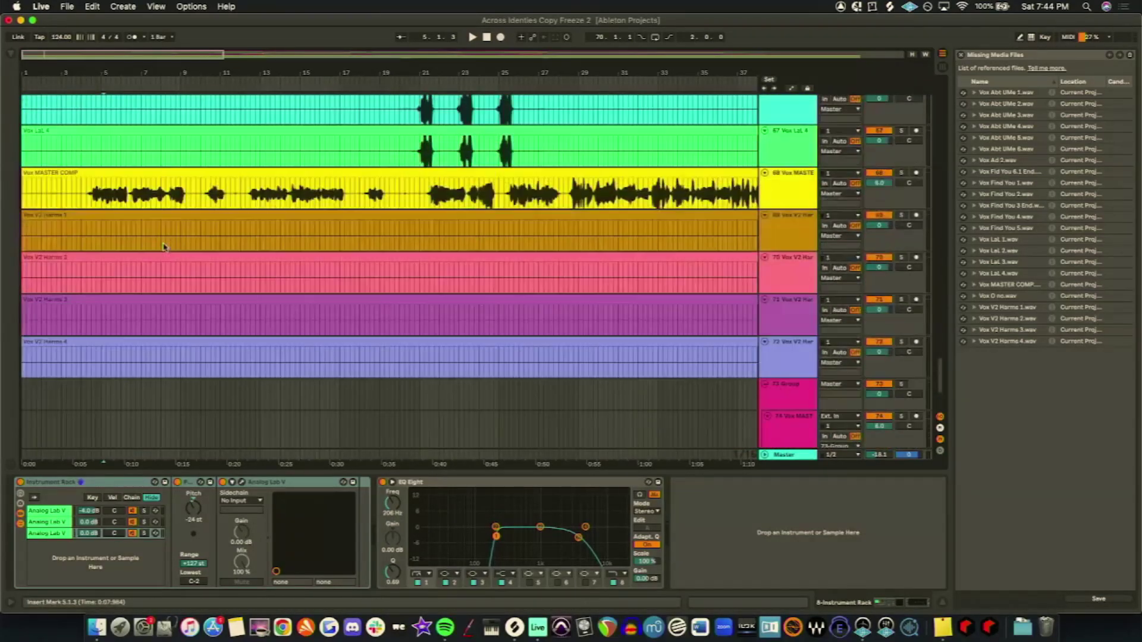
scroll(164, 244, up, 20)
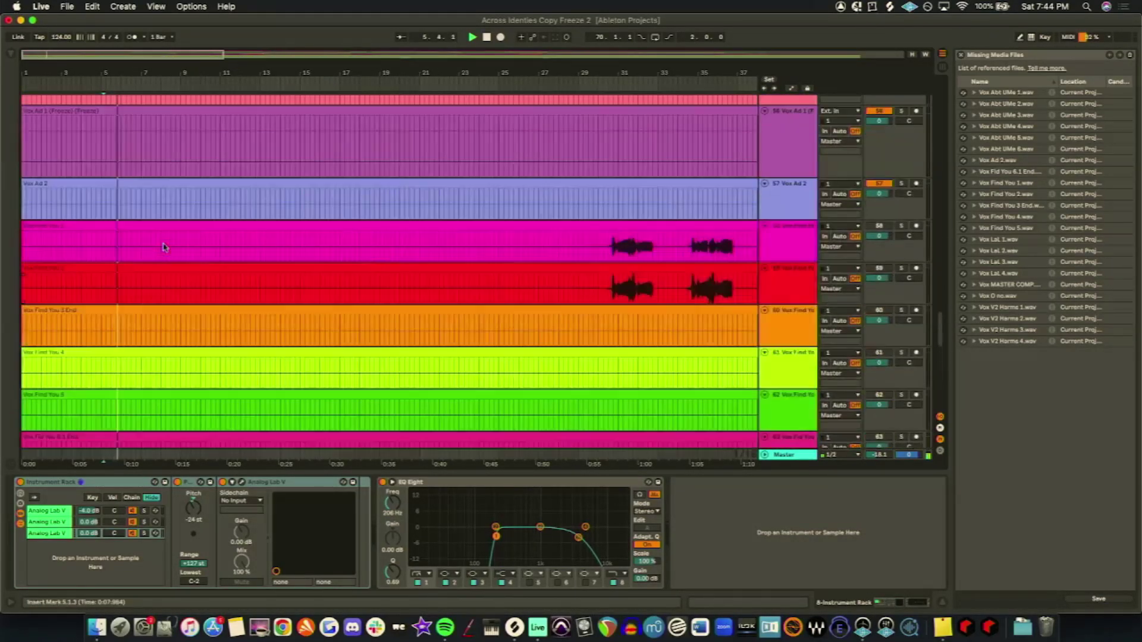
scroll(165, 243, up, 15)
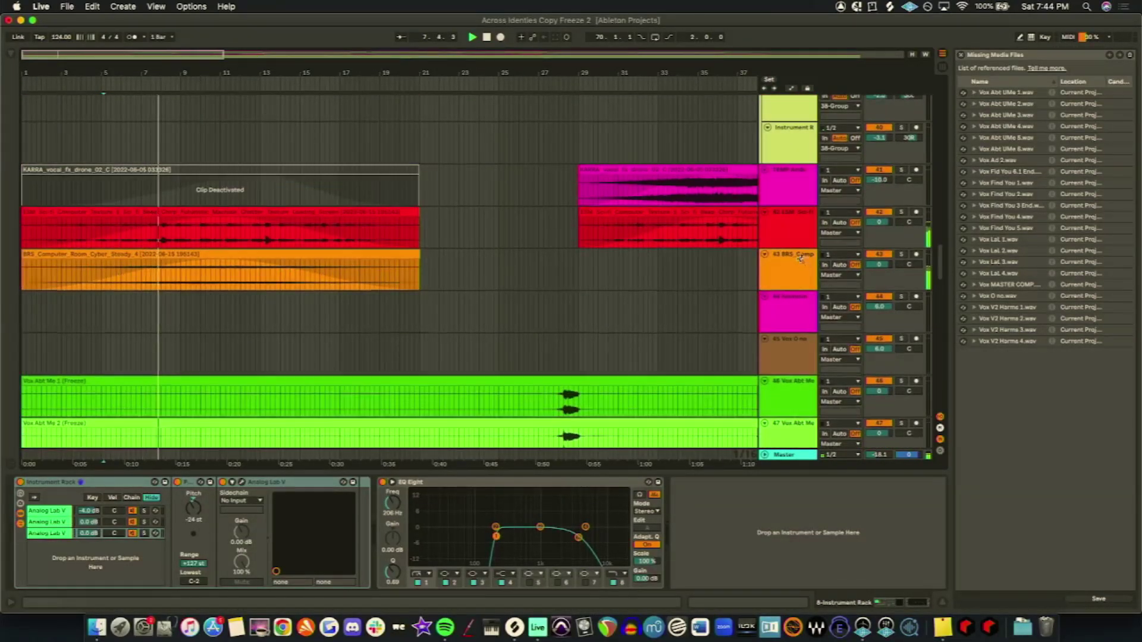
Step: Stop playback and select the 42 ESM_Sci-Fi and 43 BRS_Computer_Room tracks holding the two ambience clips
scroll(777, 287, up, 8)
scroll(776, 287, up, 5)
scroll(776, 287, down, 10)
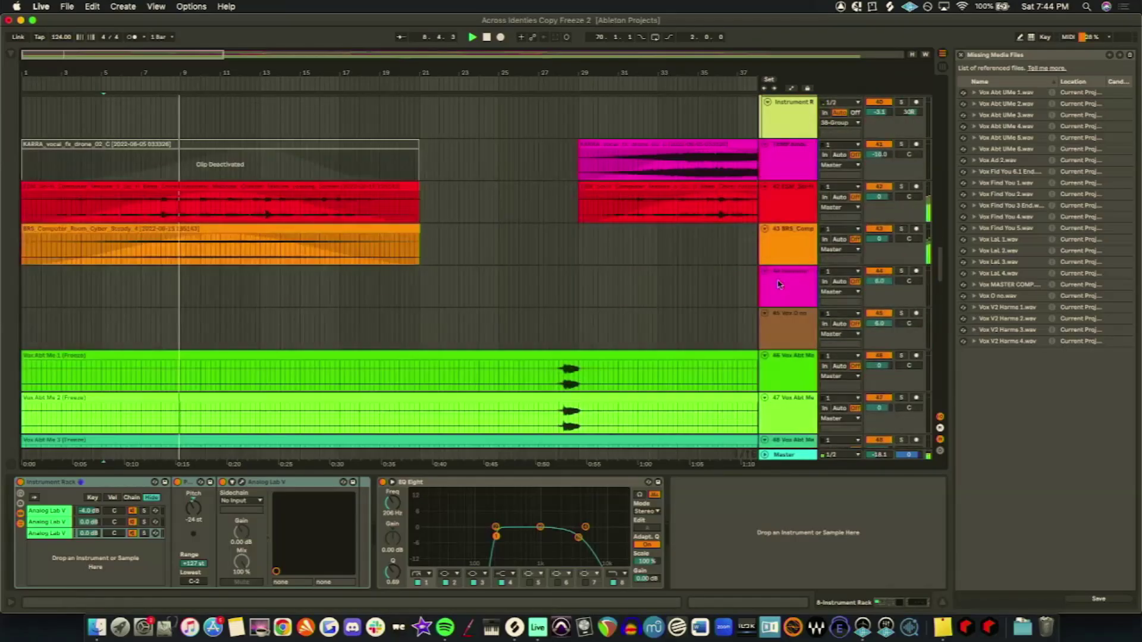
click(797, 218)
click(802, 229)
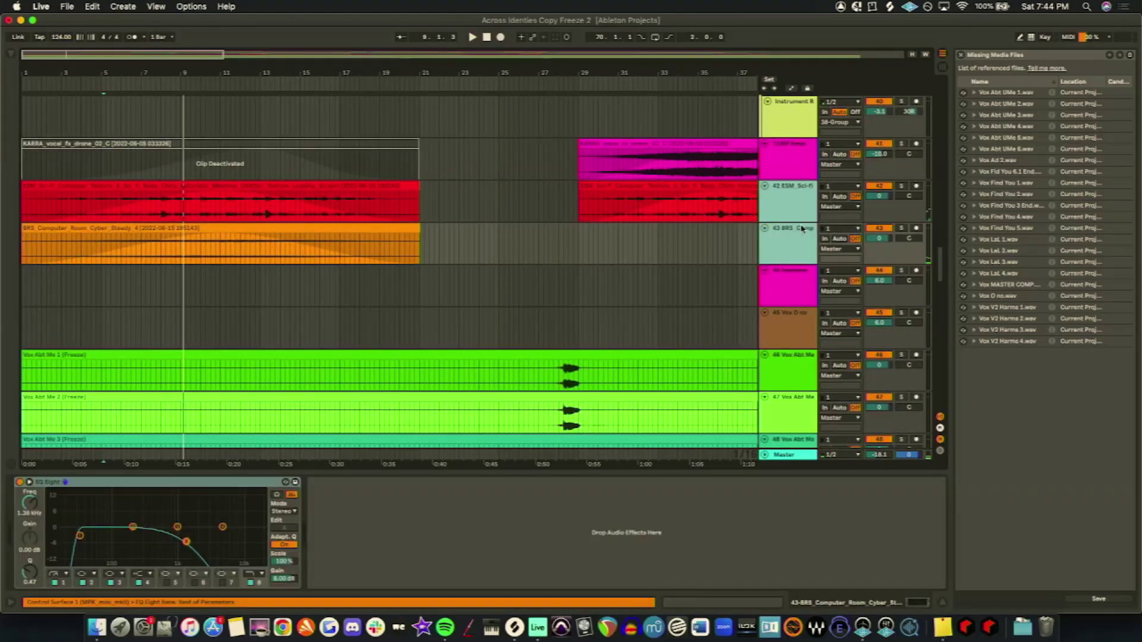
Step: Select the 23 Drum Rack clip from 13.1.1 to 17.1.1 and play the section from its start
scroll(597, 202, up, 15)
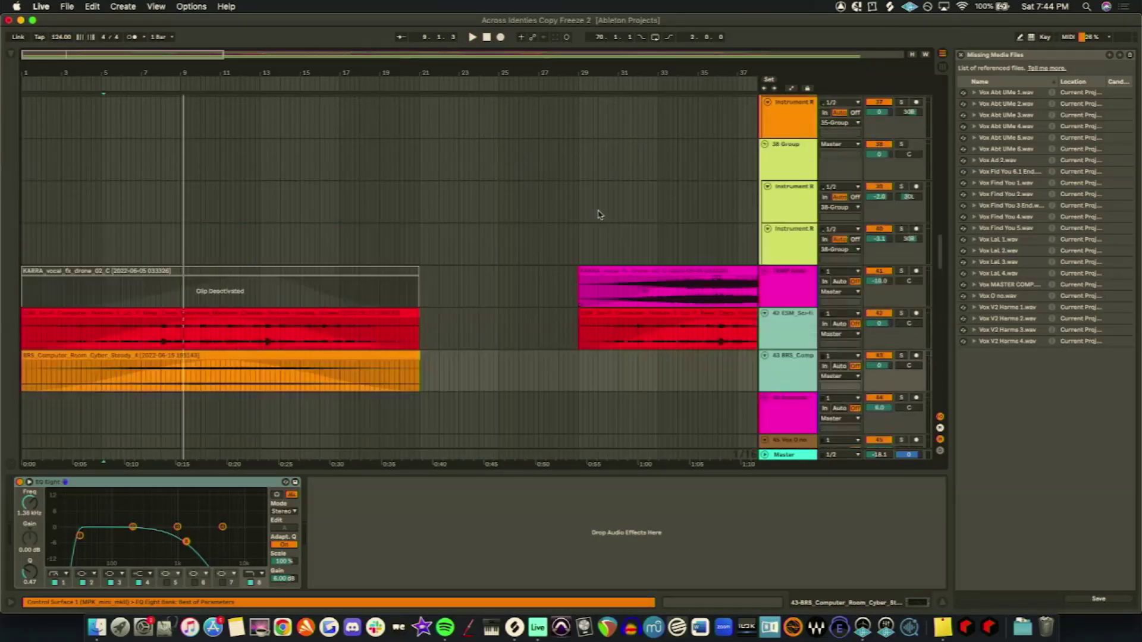
scroll(413, 280, down, 5)
drag(340, 333, 260, 342)
scroll(406, 320, down, 3)
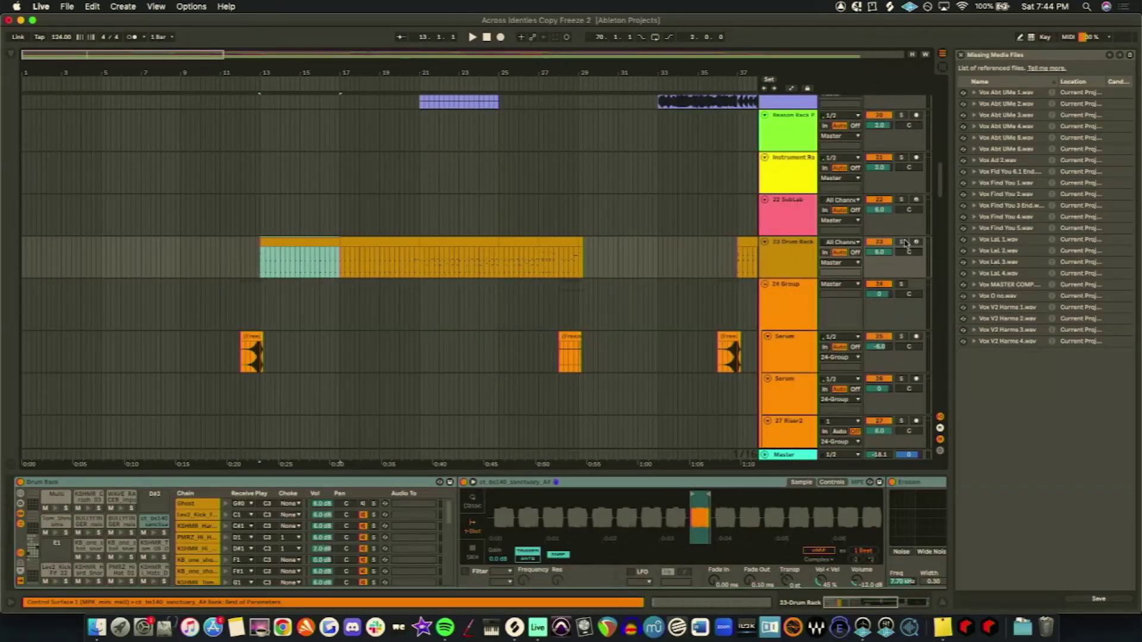
click(904, 242)
click(341, 260)
key(space)
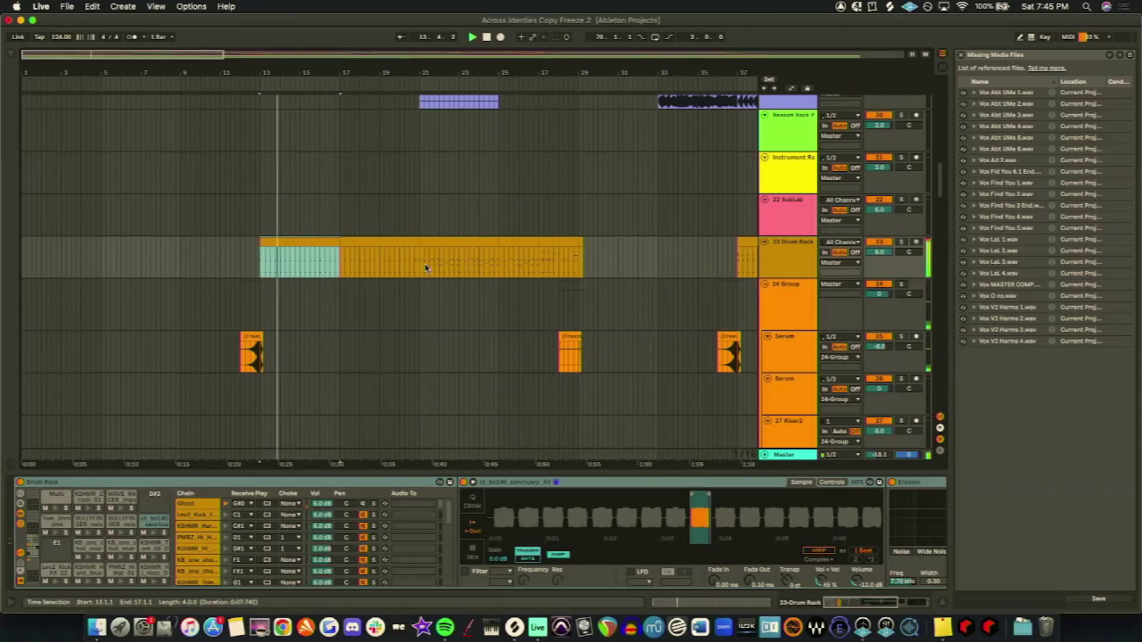
scroll(423, 259, up, 5)
scroll(423, 259, up, 5)
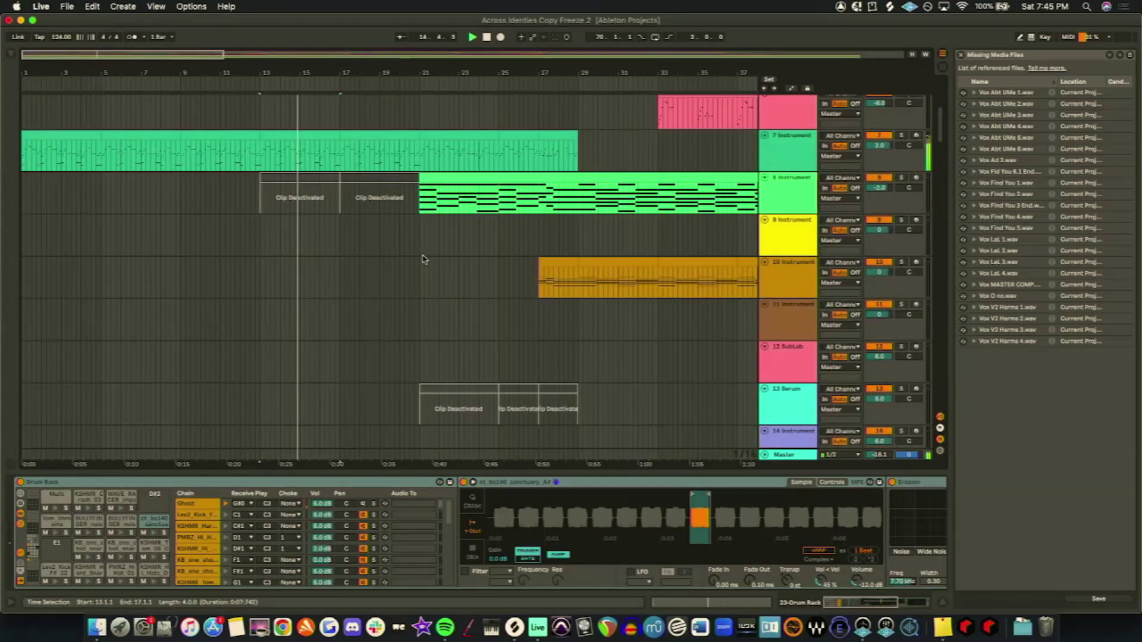
scroll(424, 259, down, 10)
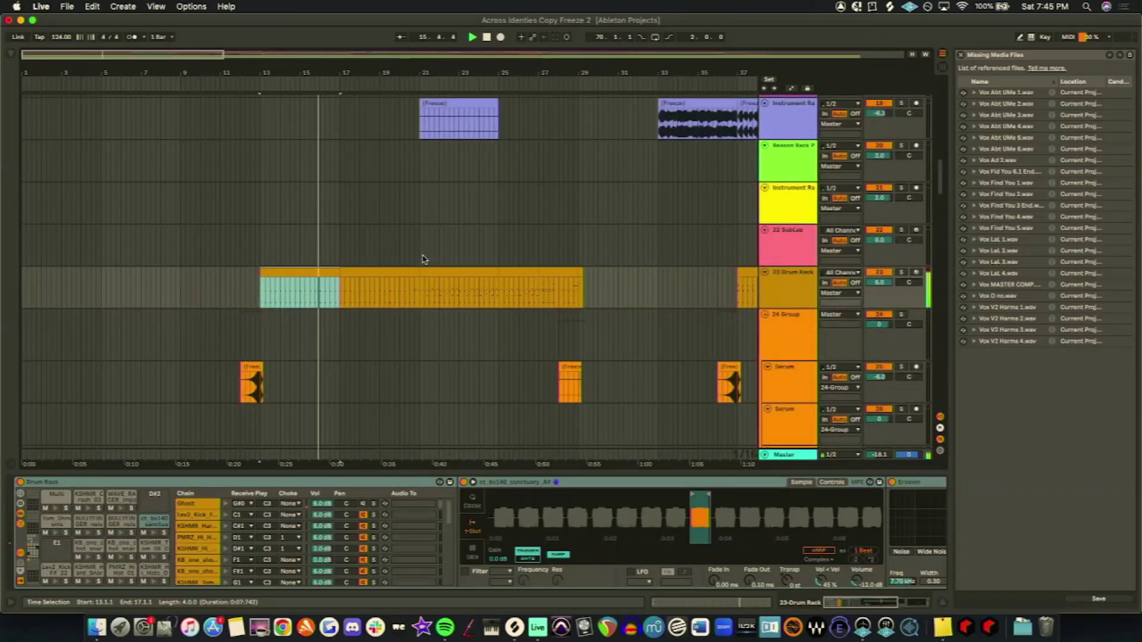
Step: Stop playback, move the time selection to 21.1.1–25.1.1, and carry it from the 23 Drum Rack up to the 8 Instrument track
click(402, 281)
key(super+z)
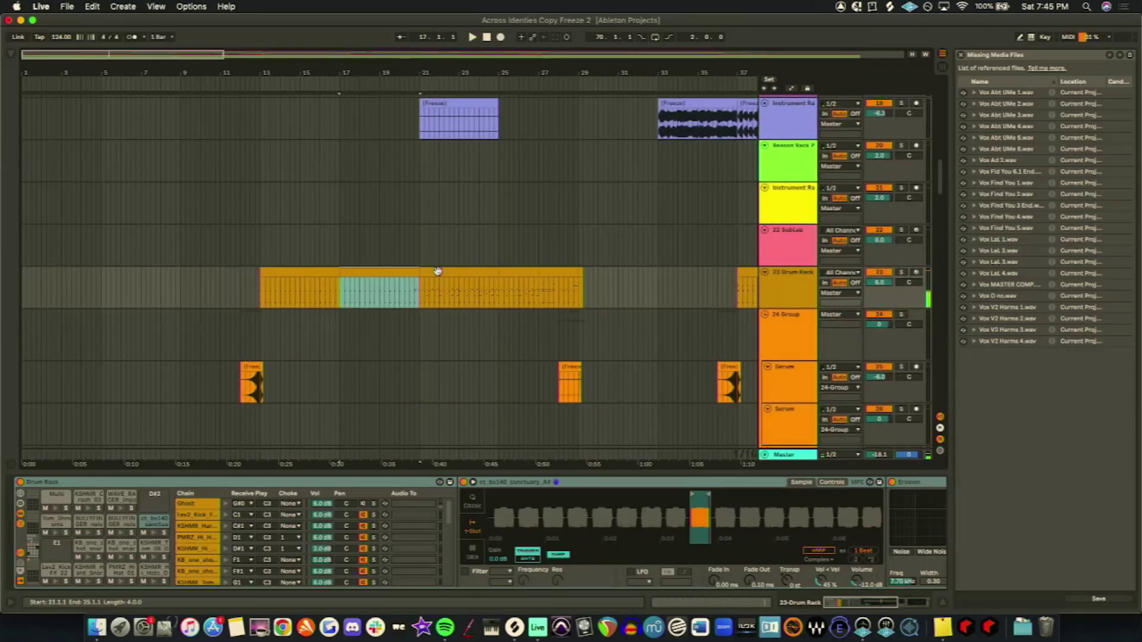
key(super+d)
key(Up)
key(Up)
key(Up)
key(Up)
key(Up)
key(Up)
key(Up)
key(Up)
key(Up)
key(Up)
key(Up)
key(Up)
key(Up)
key(Up)
key(Up)
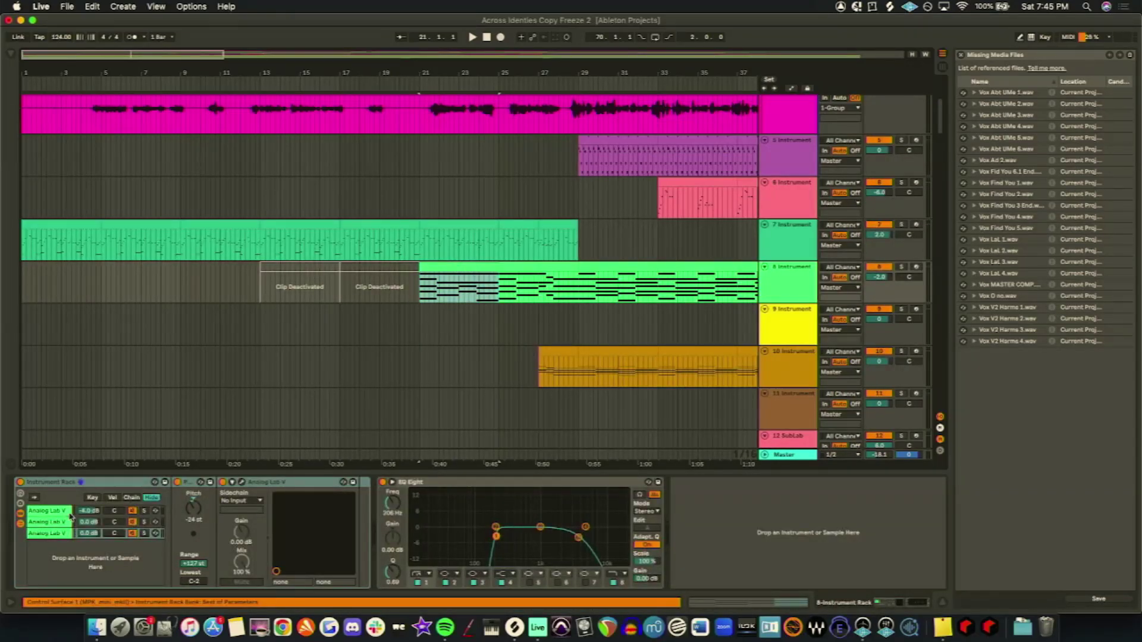
Step: Open the Analog Lab V plug-in on the 8 Instrument rack's first chain, audition a high note, and close it
click(232, 482)
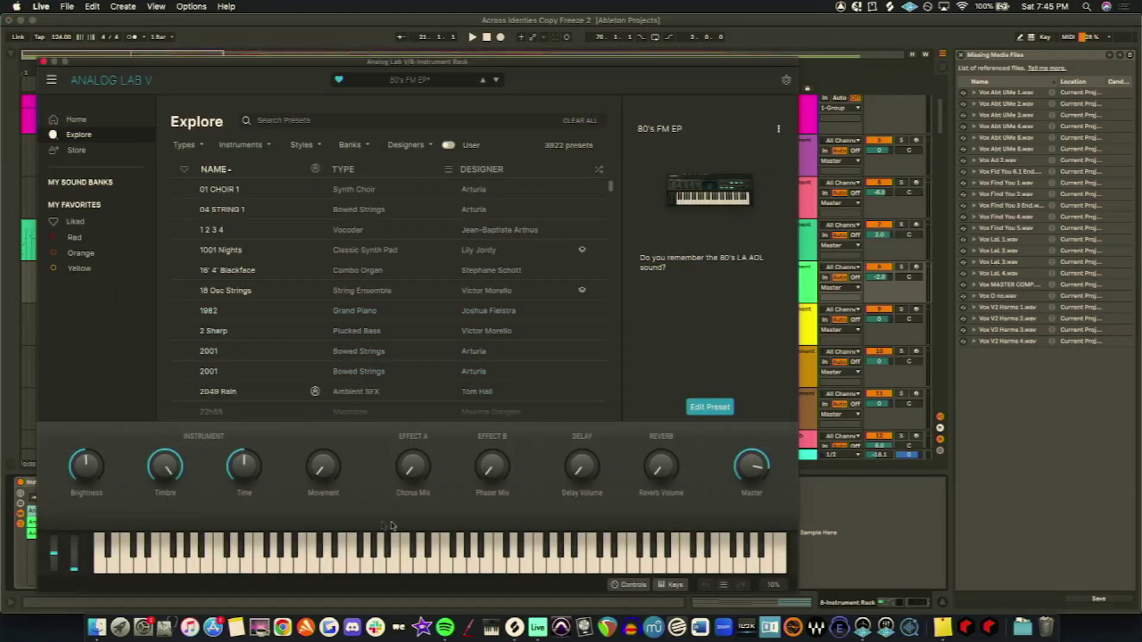
click(553, 562)
click(43, 61)
Step: Inspect the Analog Lab V presets on the rack's second and third chains, then reselect the first chain
click(63, 524)
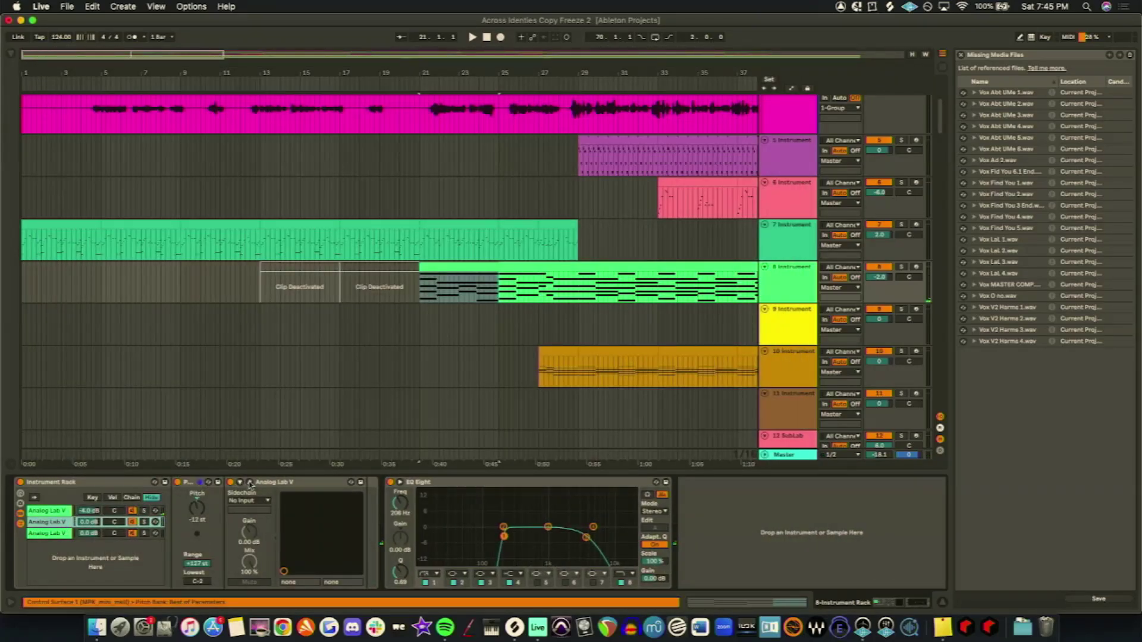
click(250, 483)
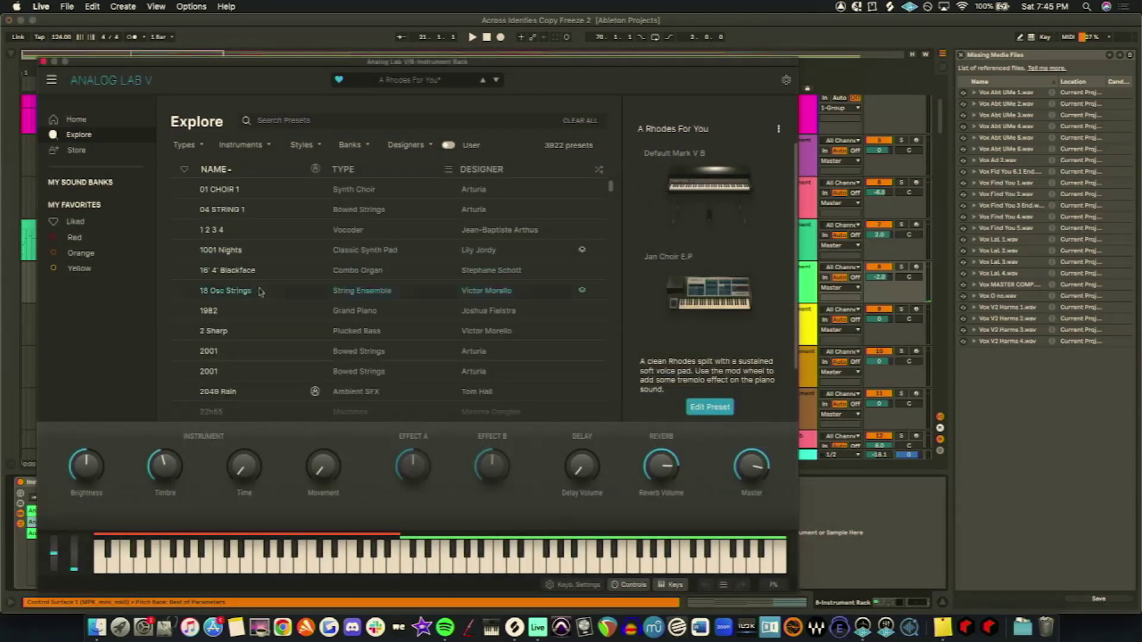
click(43, 61)
click(53, 534)
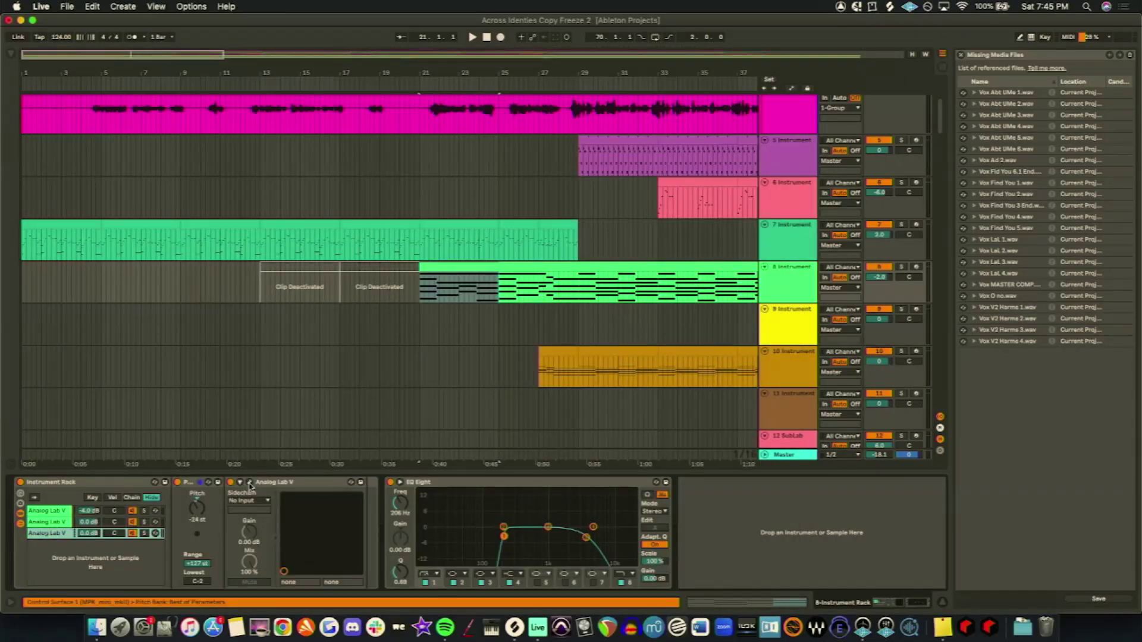
click(250, 484)
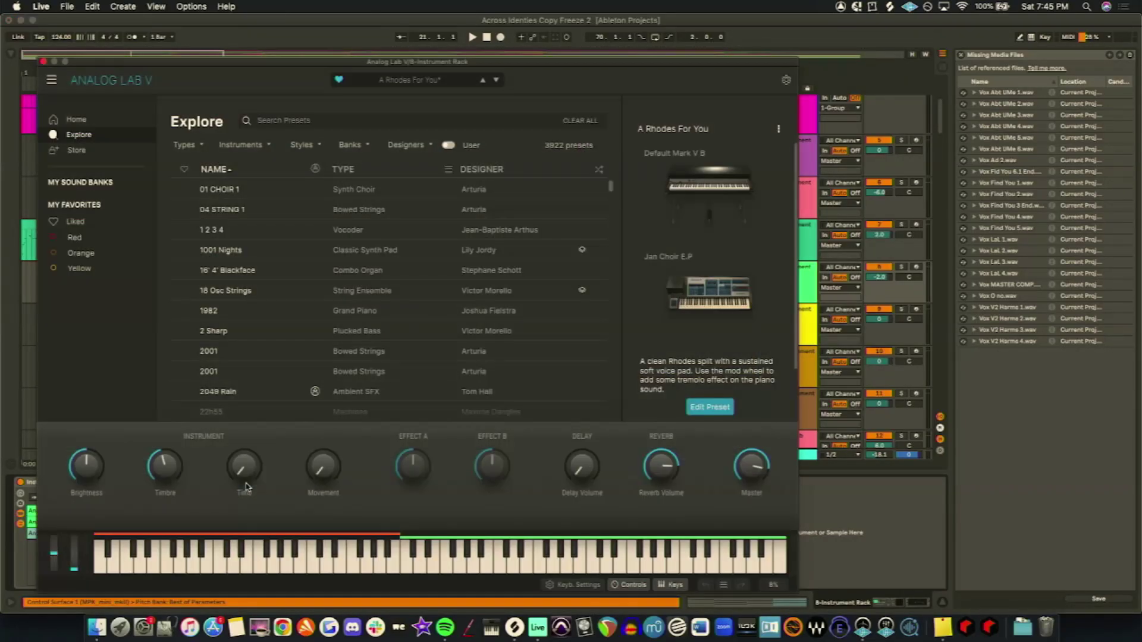
click(43, 62)
click(50, 522)
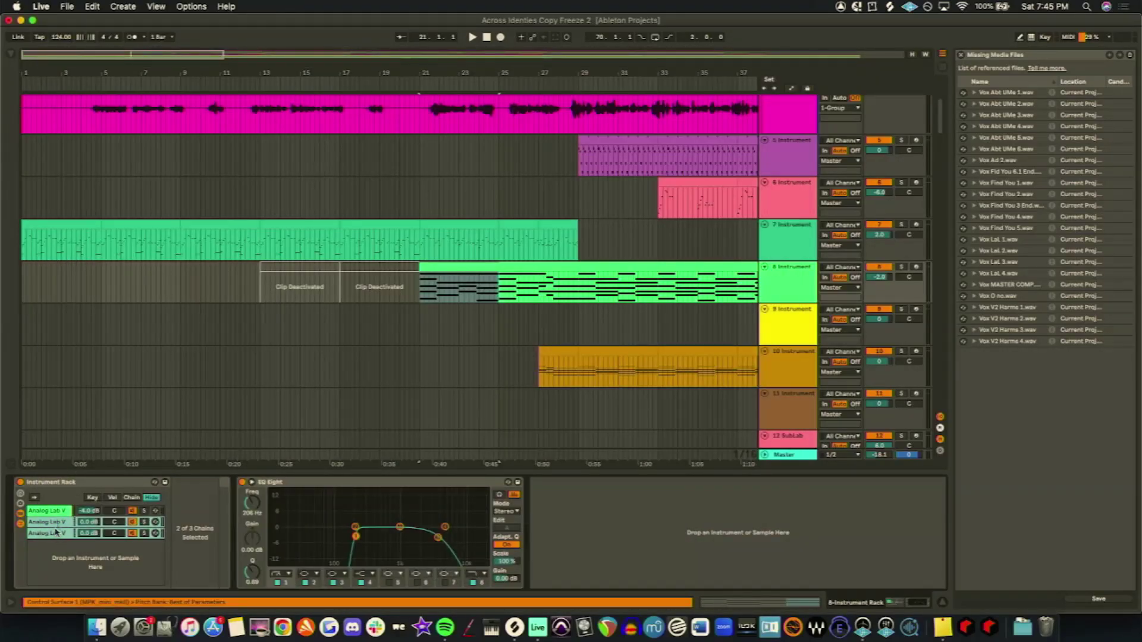
click(59, 512)
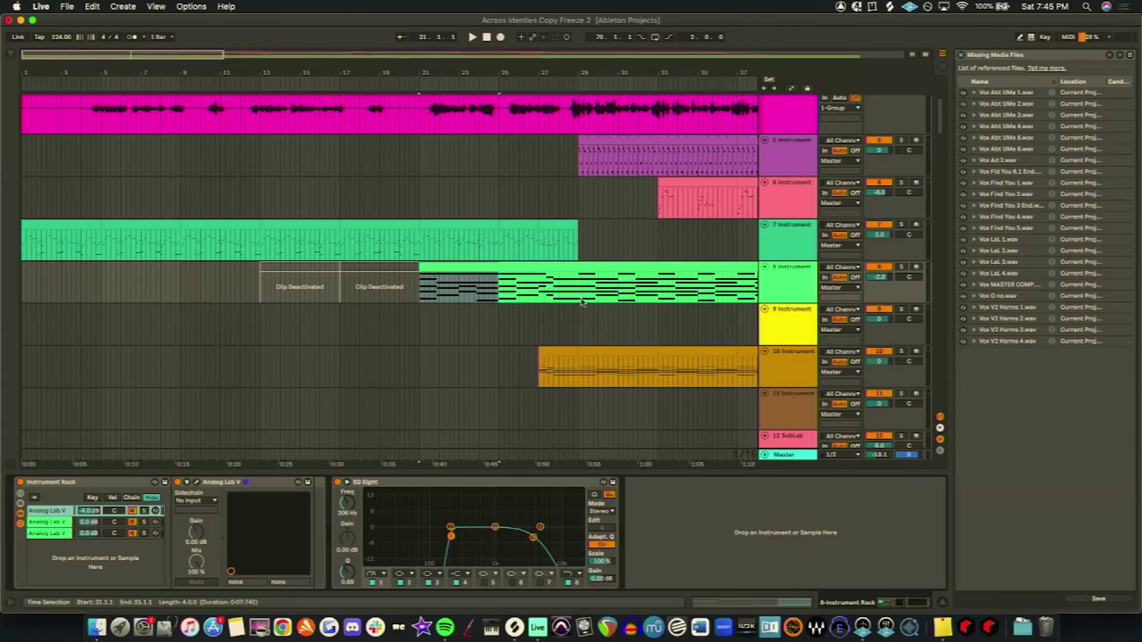
Step: Solo the 8 Instrument track and play its part from 21.1.1
scroll(713, 269, down, 15)
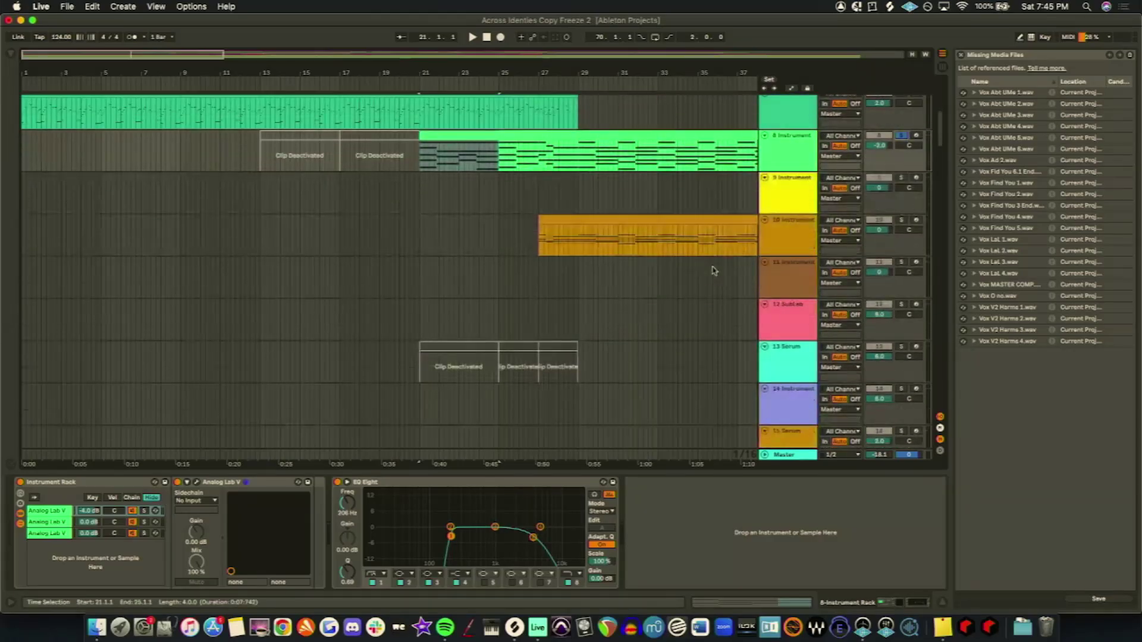
scroll(714, 268, up, 3)
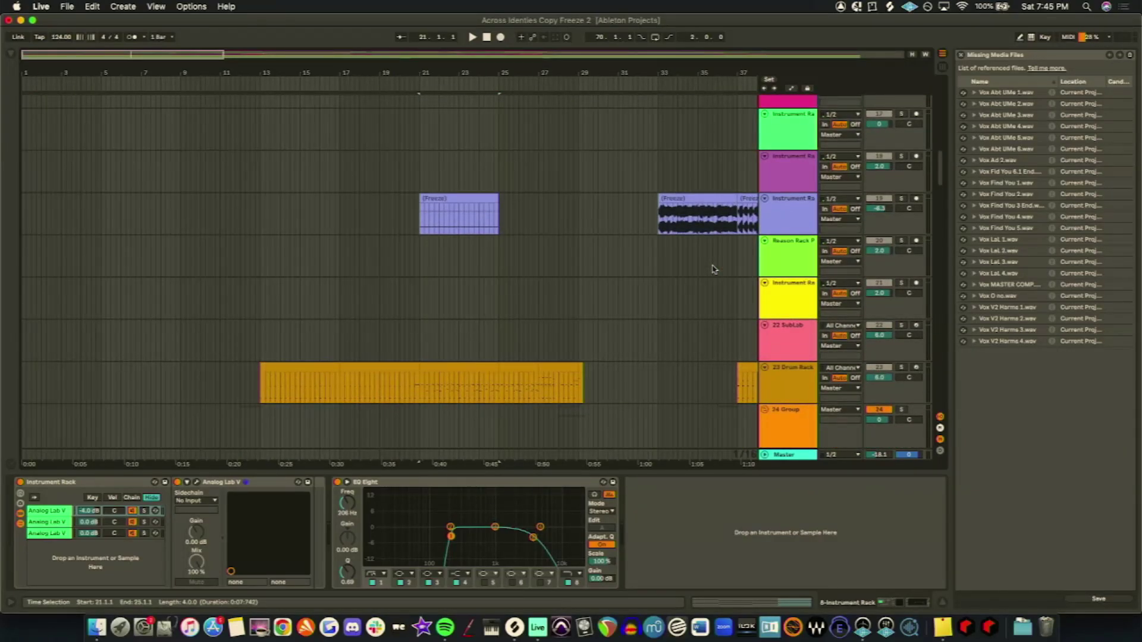
scroll(726, 282, up, 11)
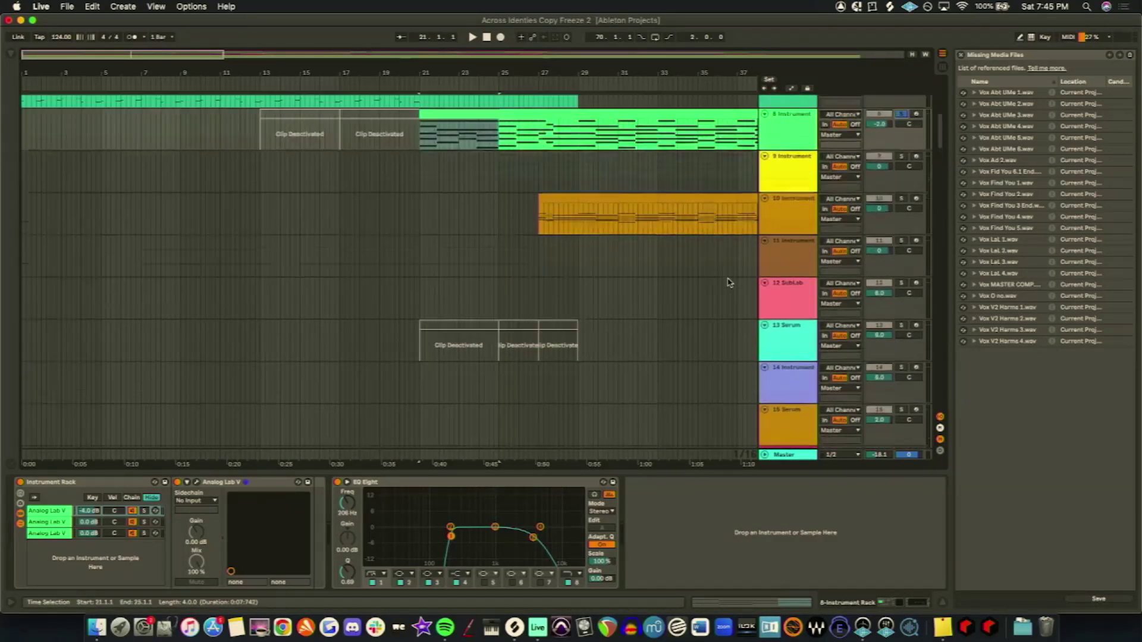
scroll(729, 282, down, 20)
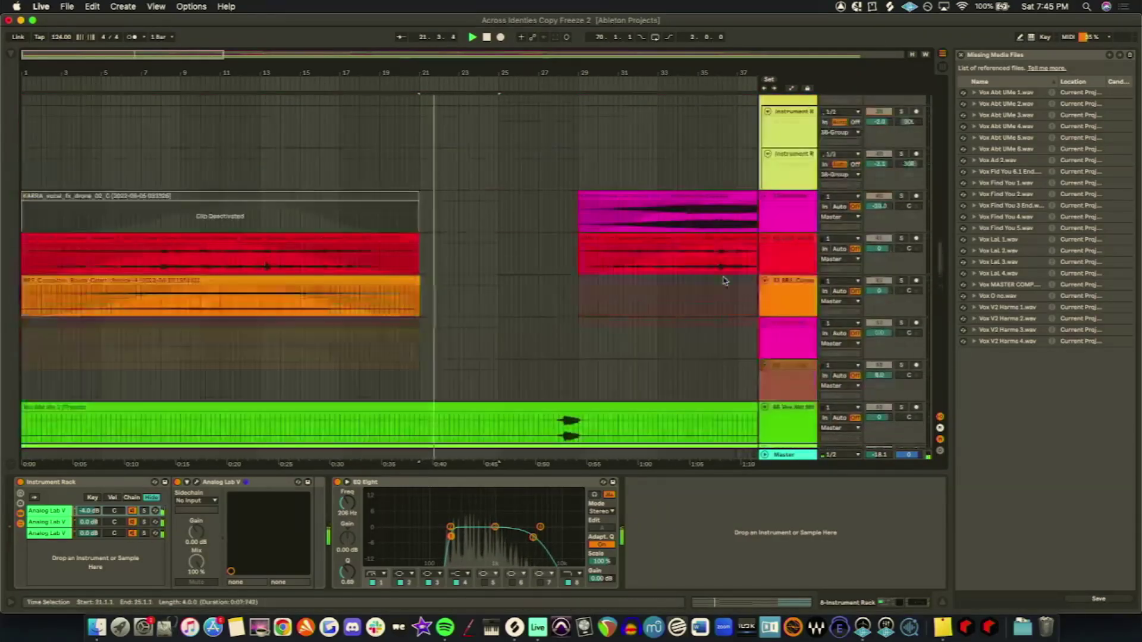
scroll(725, 281, up, 12)
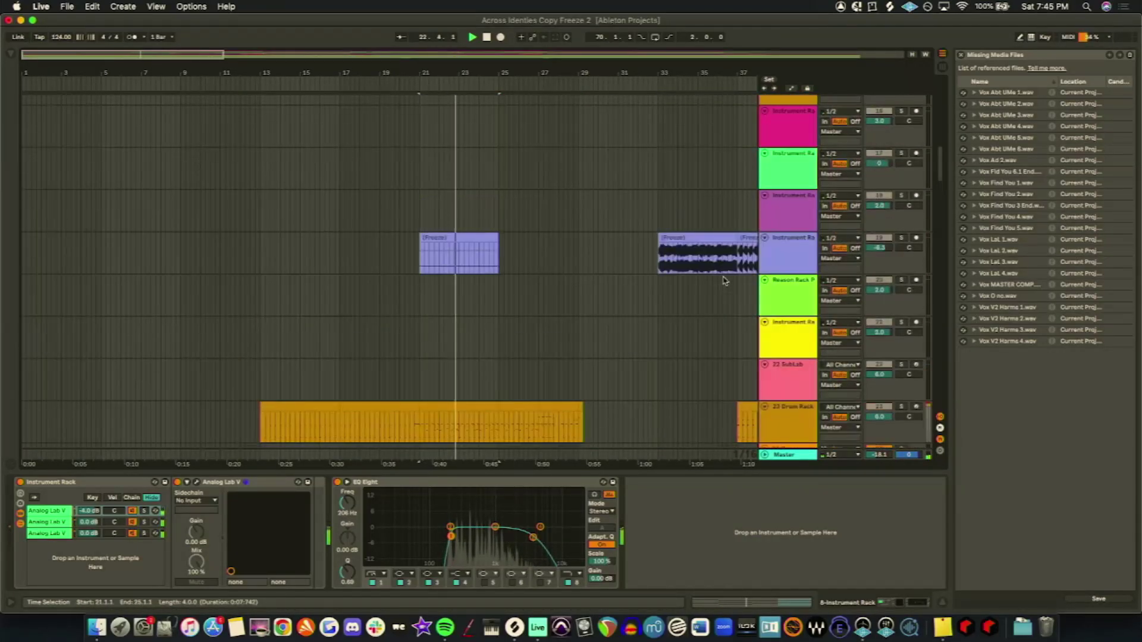
scroll(725, 281, up, 5)
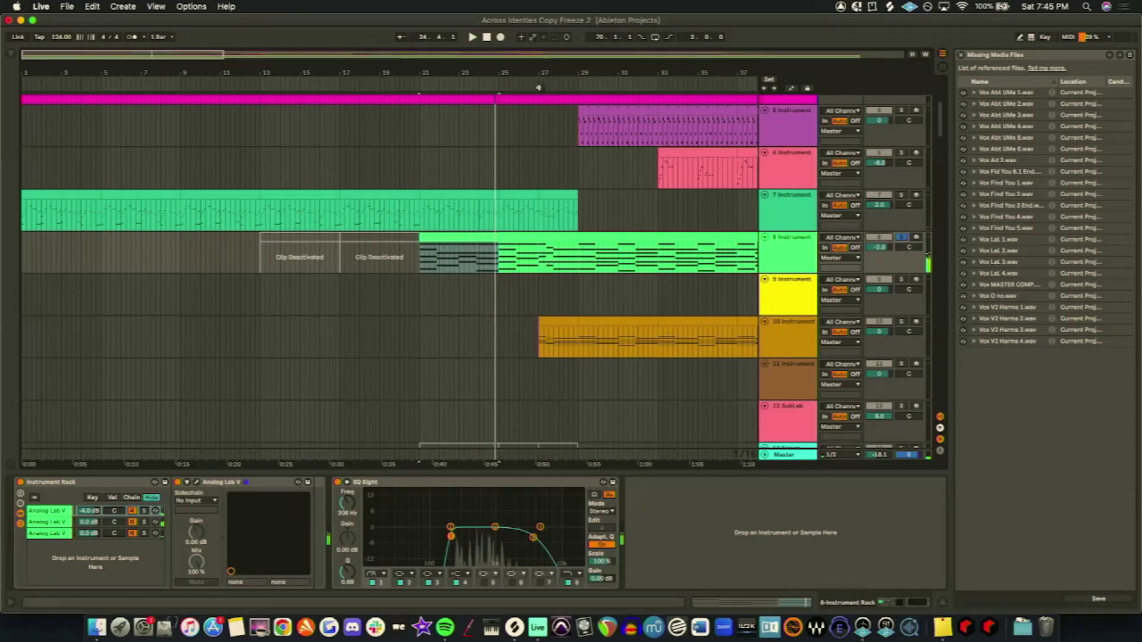
Step: Solo the 10 Instrument track alongside track 8 and play both from the start of its clip at 27.1.1
click(539, 182)
click(531, 340)
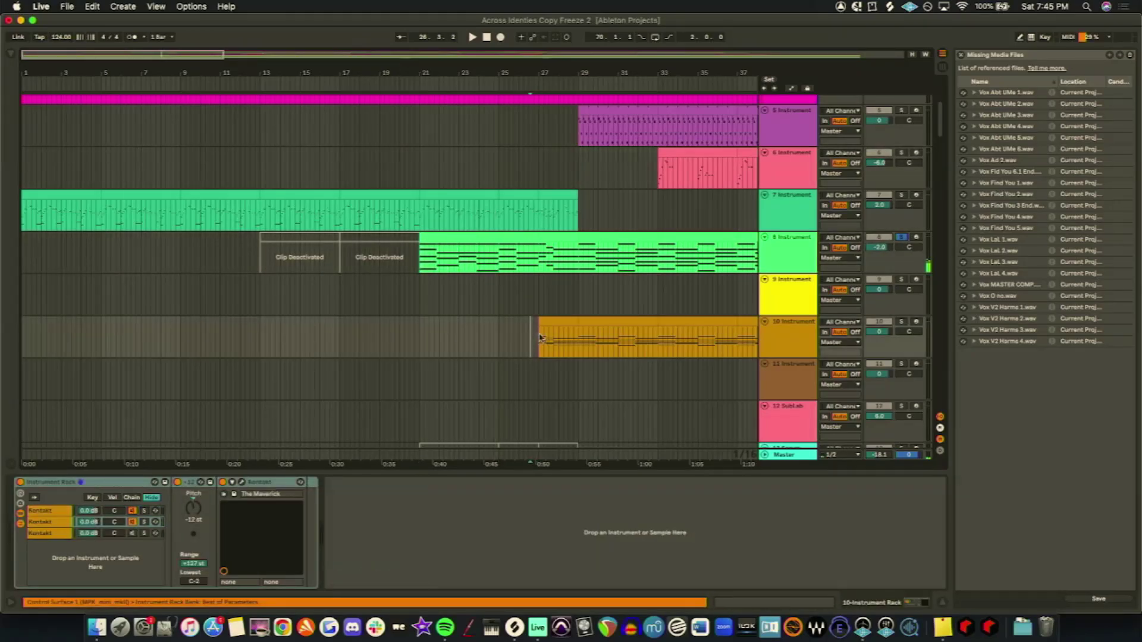
click(903, 323)
key(space)
key(space)
key(space)
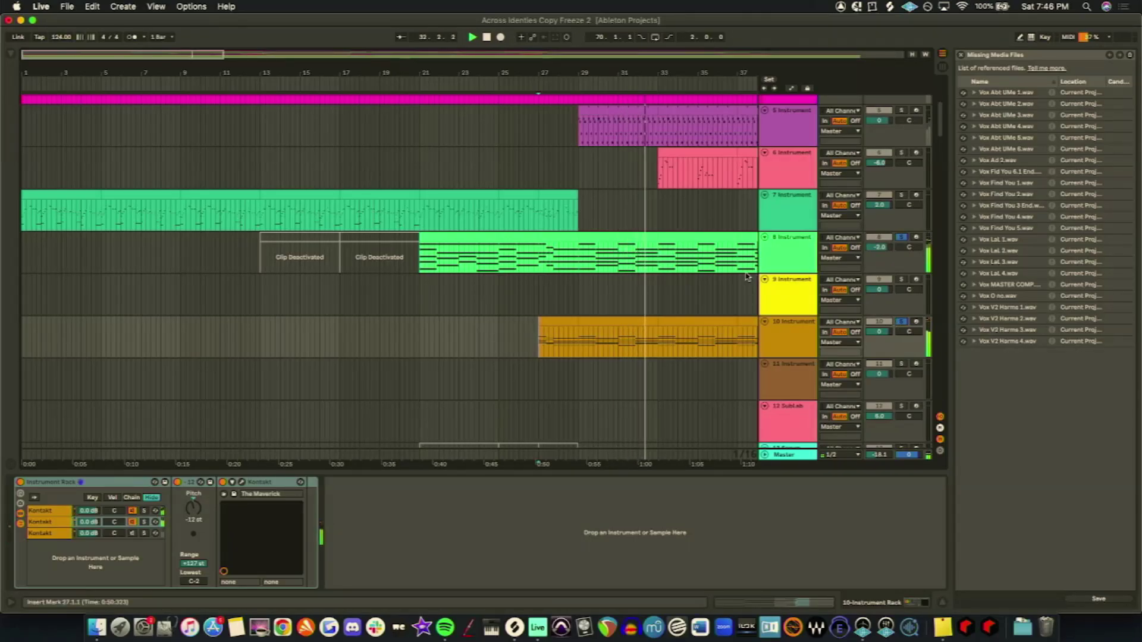
Step: Widen the visible timeline, place the insert mark at 28.4.3 on the 8 Instrument track, and clear the solos on tracks 8 and 10
drag(211, 54, 238, 27)
scroll(417, 250, down, 1)
click(379, 220)
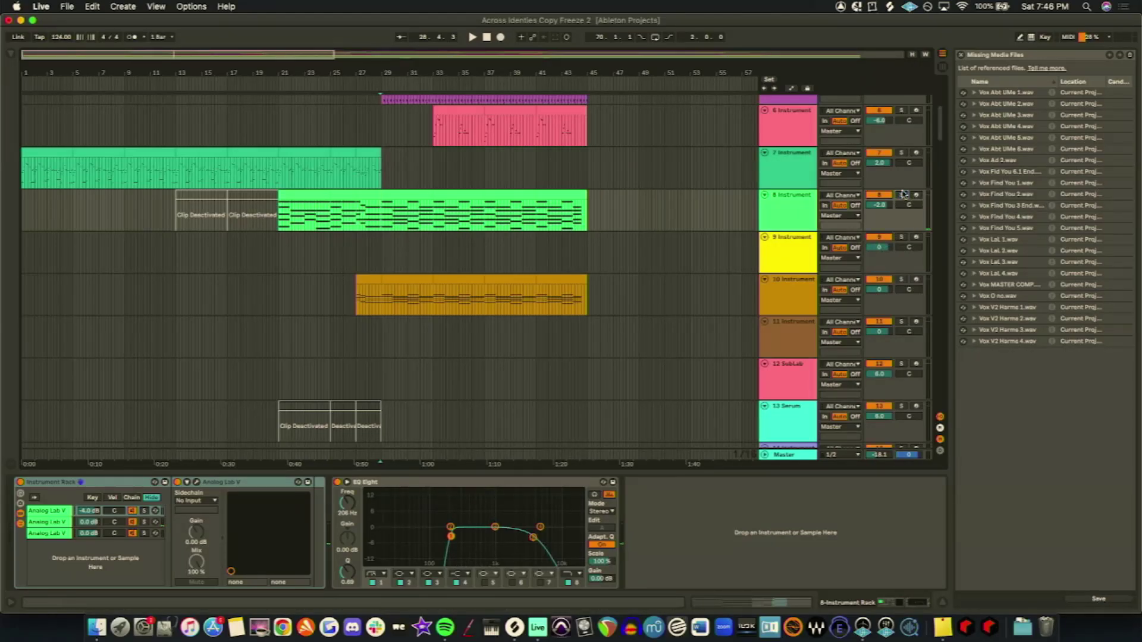
scroll(788, 248, up, 5)
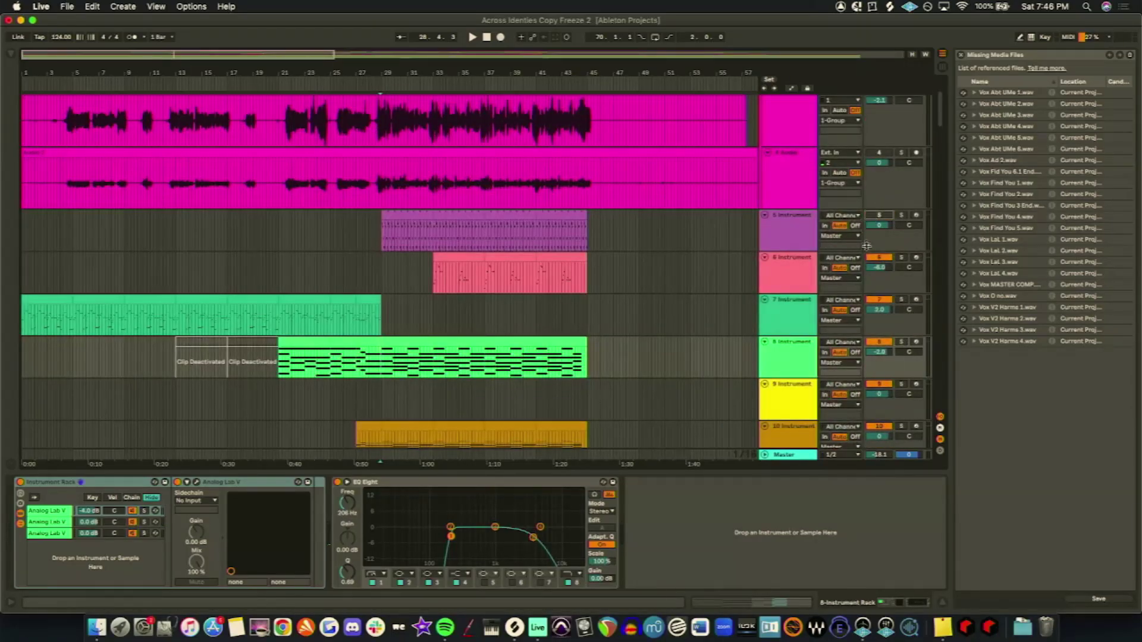
Step: Play the full mix from 28.4.3 and deactivate the four Vox Abt Me tracks, 46 through 49
scroll(658, 291, down, 15)
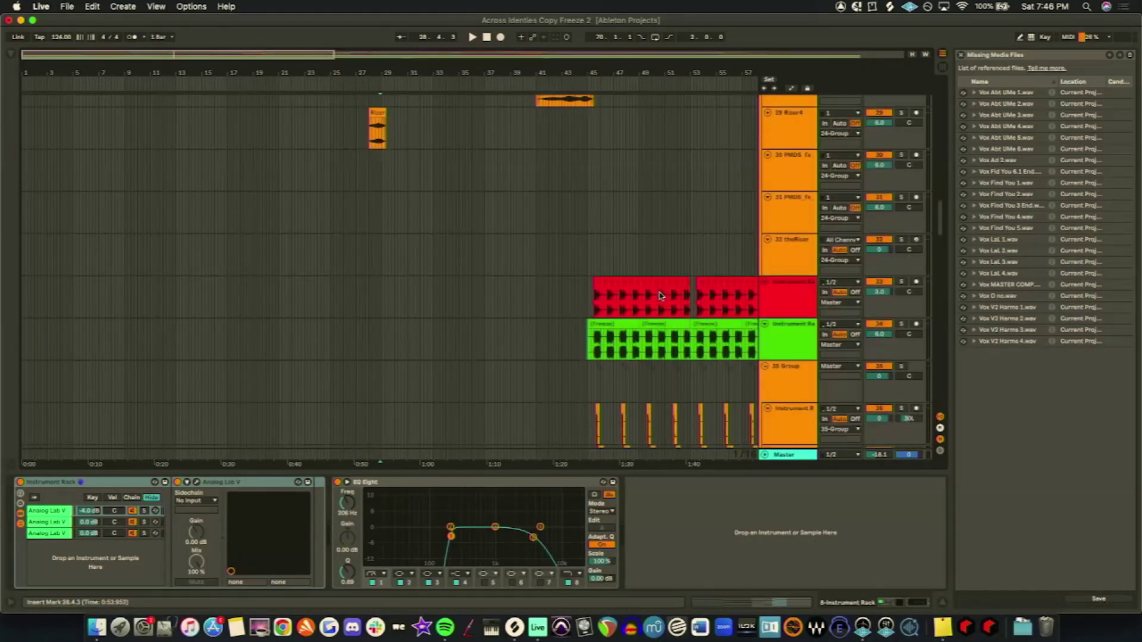
scroll(659, 295, down, 10)
key(space)
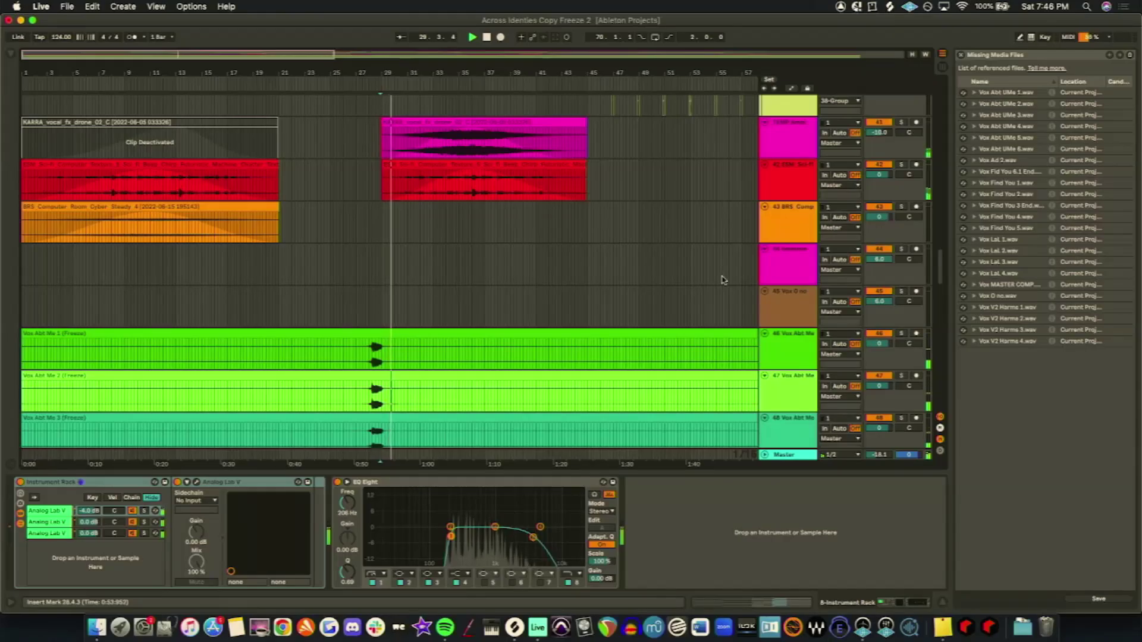
scroll(722, 279, down, 8)
scroll(721, 277, up, 9)
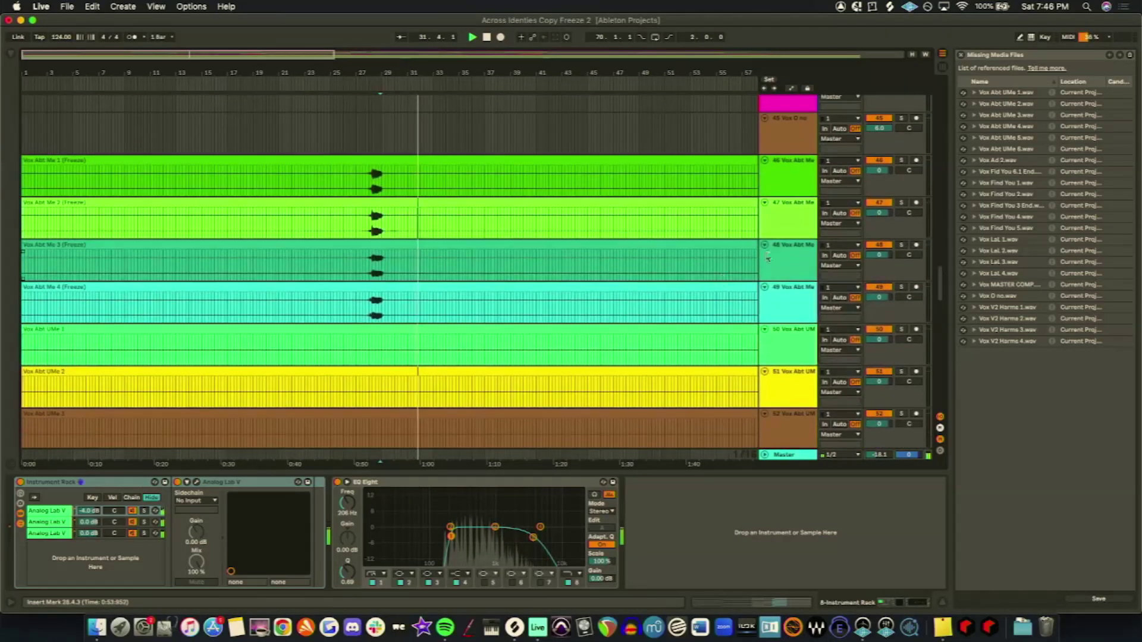
click(768, 257)
shift+click(803, 309)
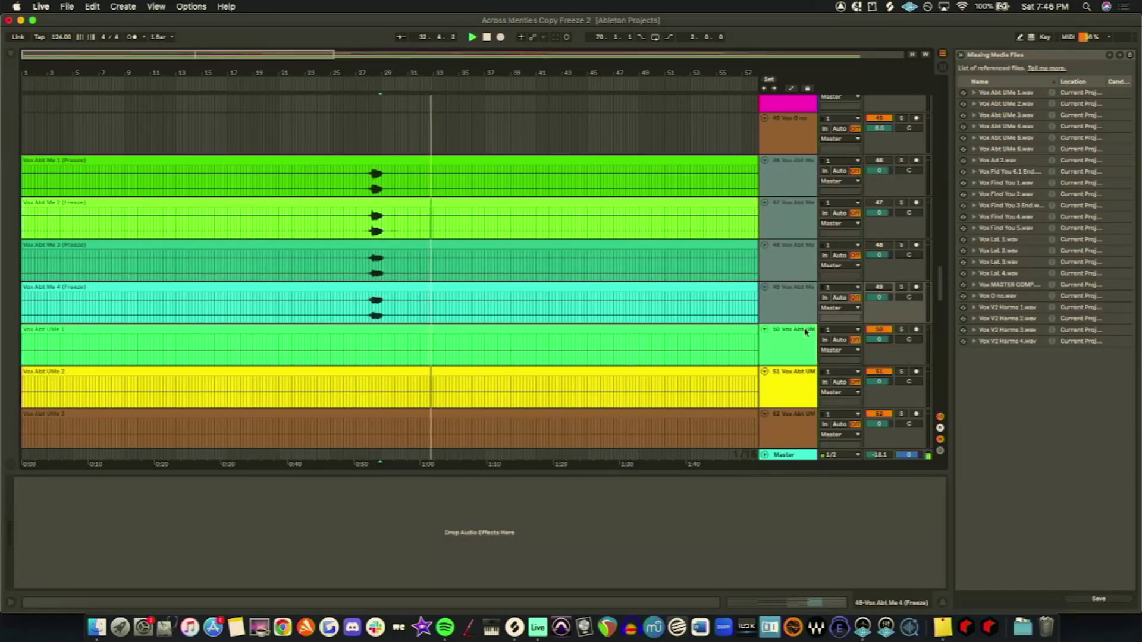
Step: Select tracks 50 through 57, from Vox Abt UMe 1 to Vox Ad 2, and deactivate them together
click(806, 332)
scroll(806, 322, down, 6)
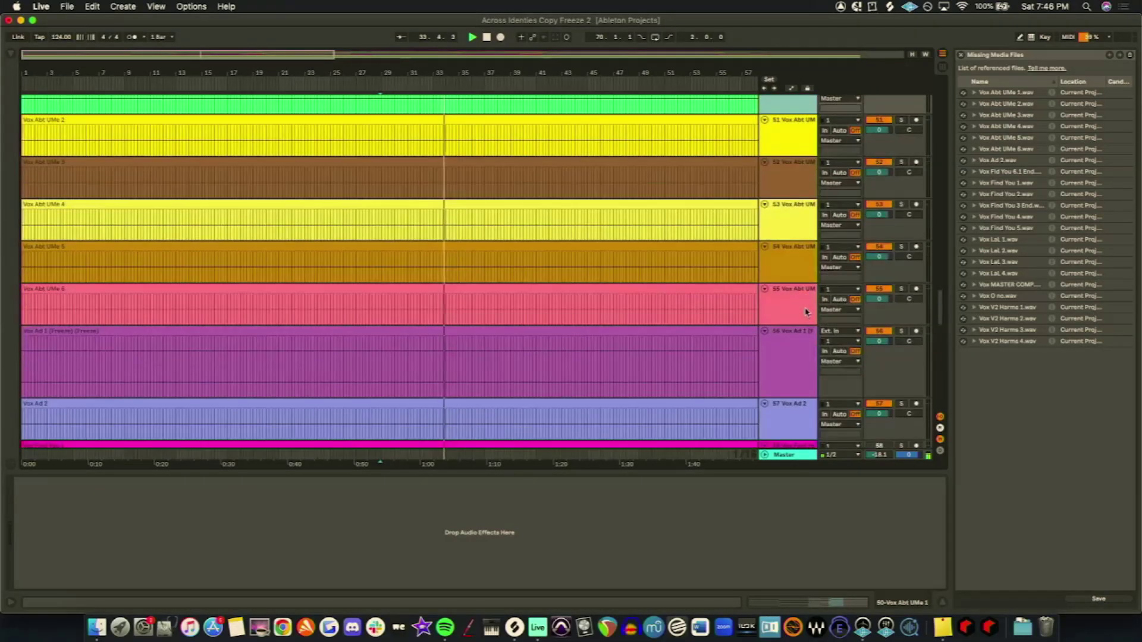
scroll(807, 312, down, 5)
shift+click(796, 270)
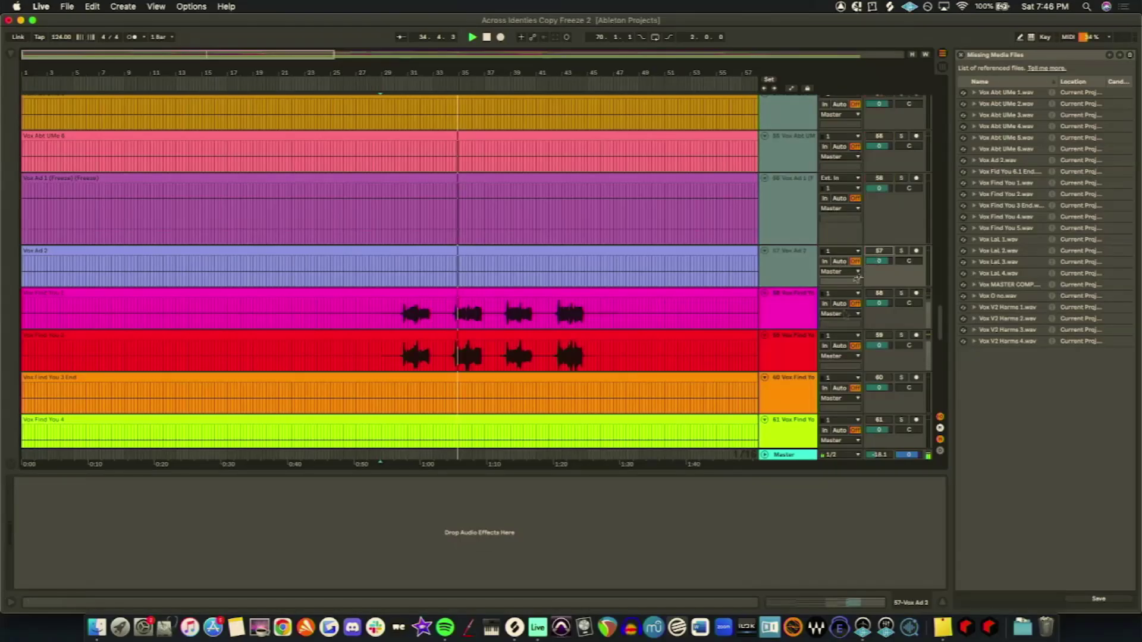
Step: Deactivate the four Vox LaL tracks, 64 through 67
scroll(858, 277, down, 9)
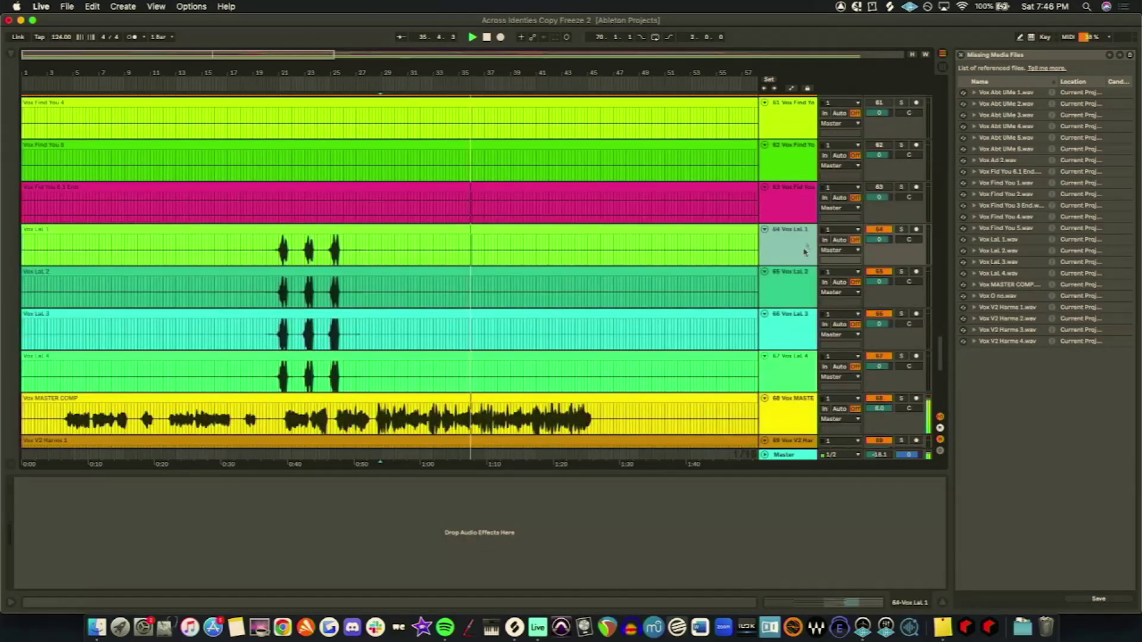
shift+click(866, 360)
scroll(823, 372, down, 3)
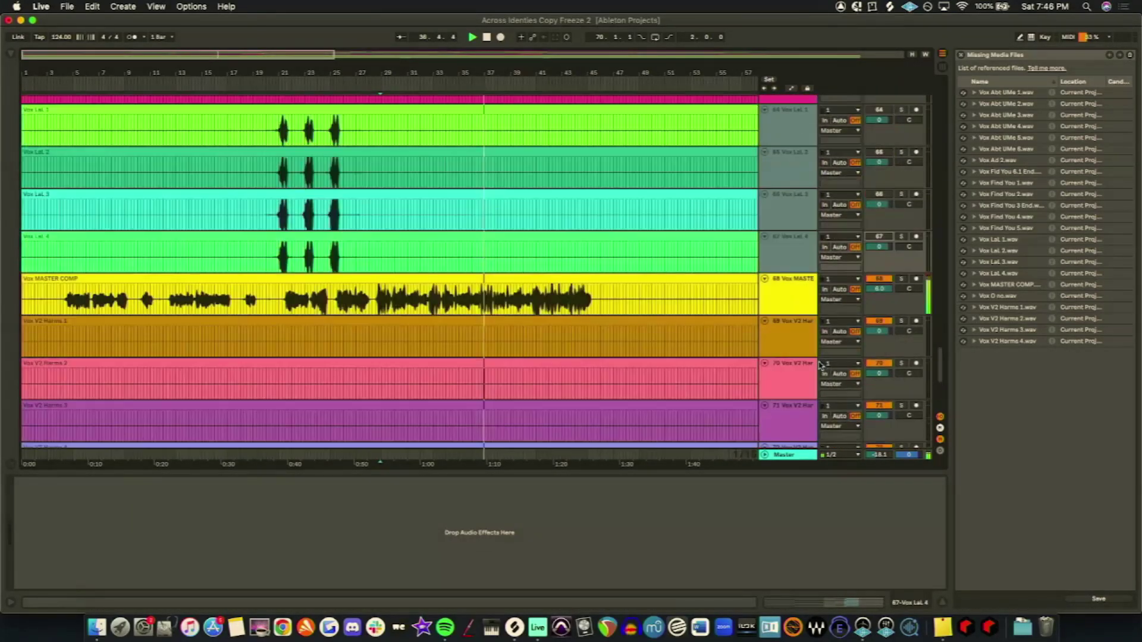
Step: Stop playback, solo track 19 to play its frozen clip from 33.1.1, and clear the solo
scroll(810, 368, up, 20)
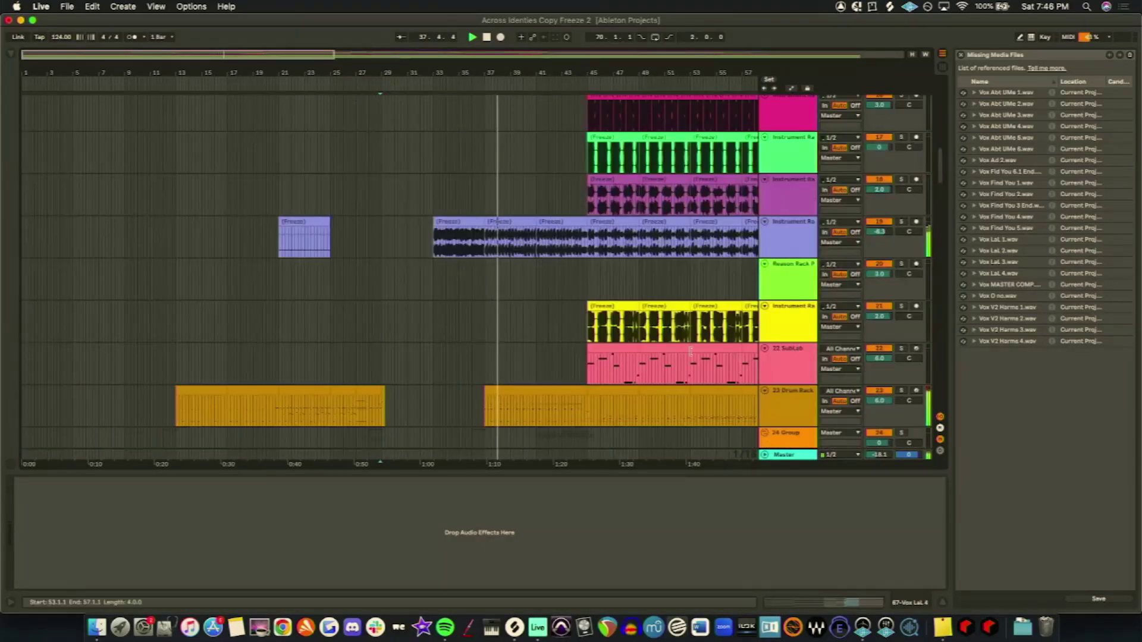
scroll(613, 323, up, 2)
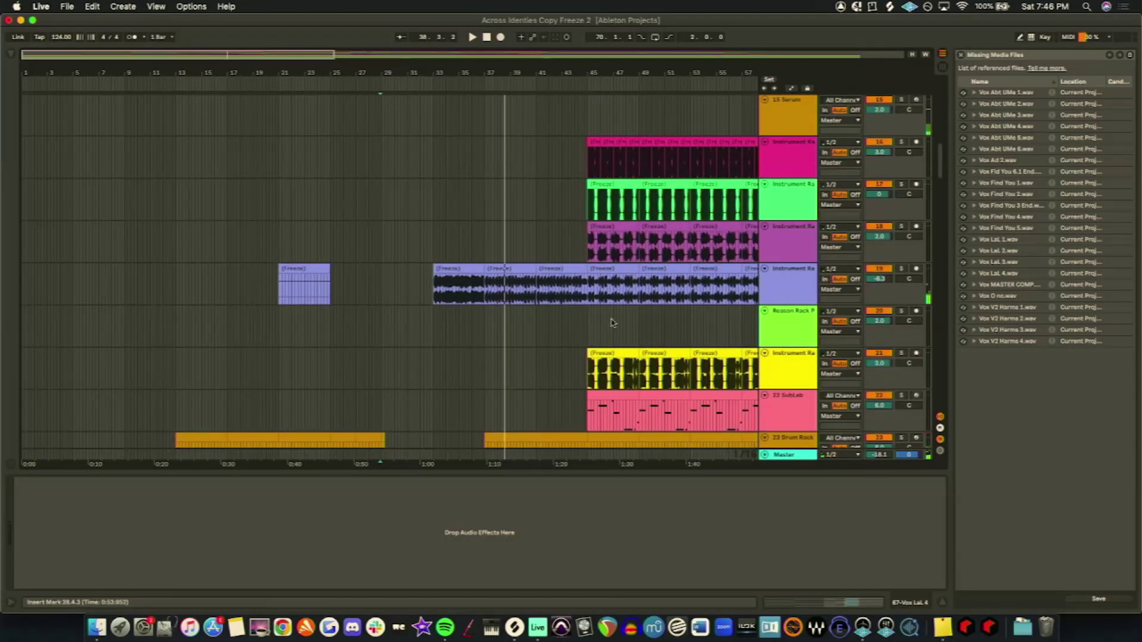
click(482, 269)
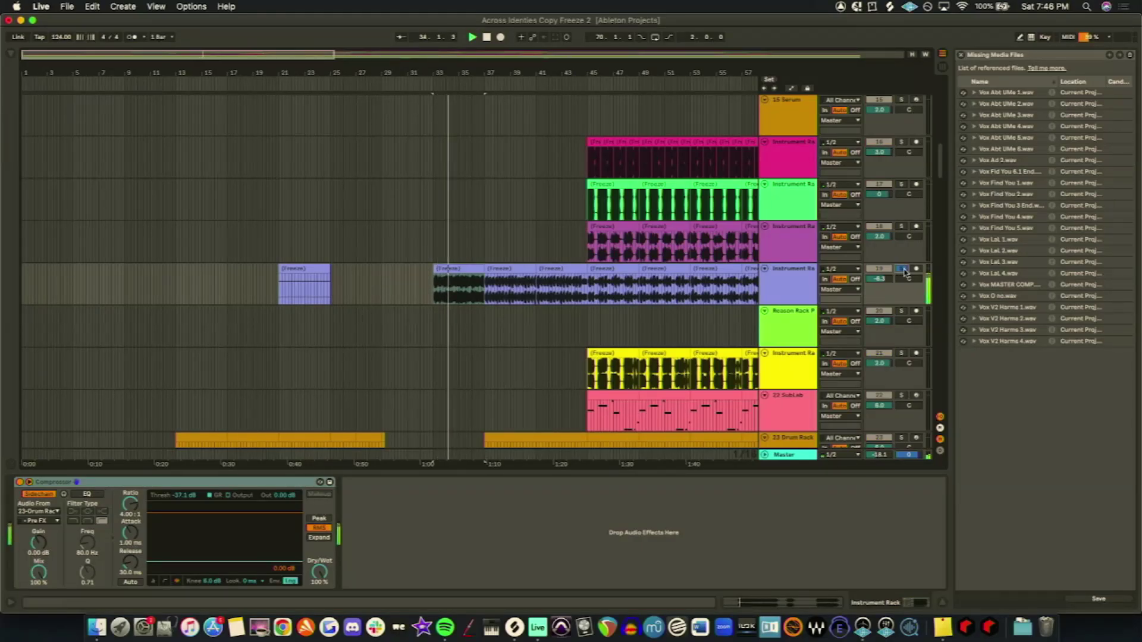
click(901, 269)
Step: Solo the TEMP Ambi track 41 and play its KARRA vocal drone clip from 33.4.3
scroll(518, 285, up, 15)
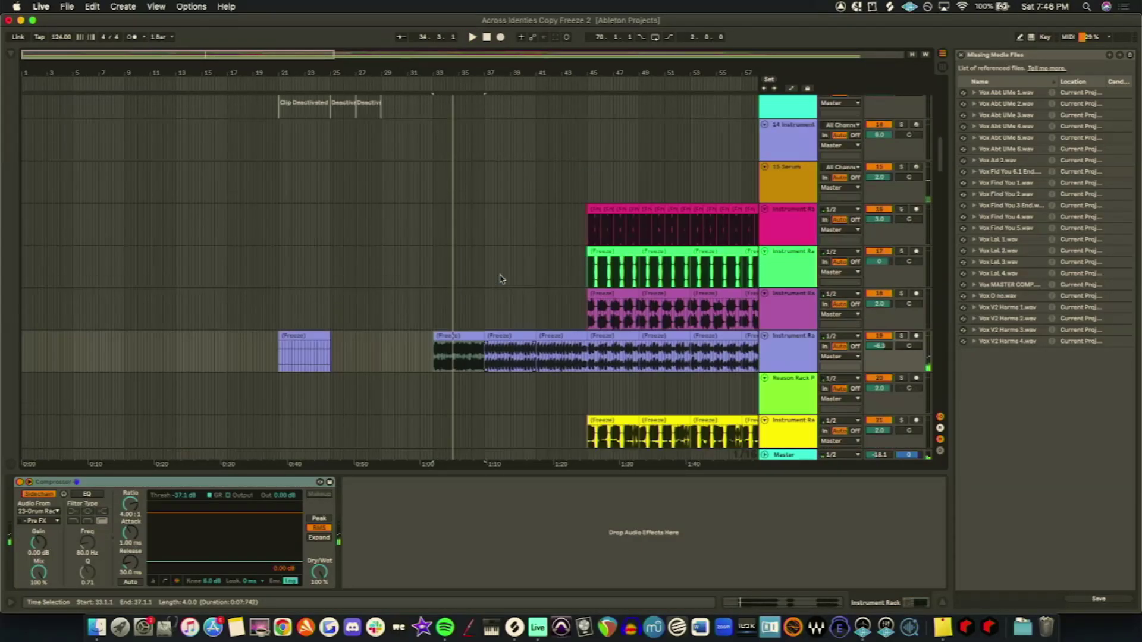
scroll(502, 269, down, 8)
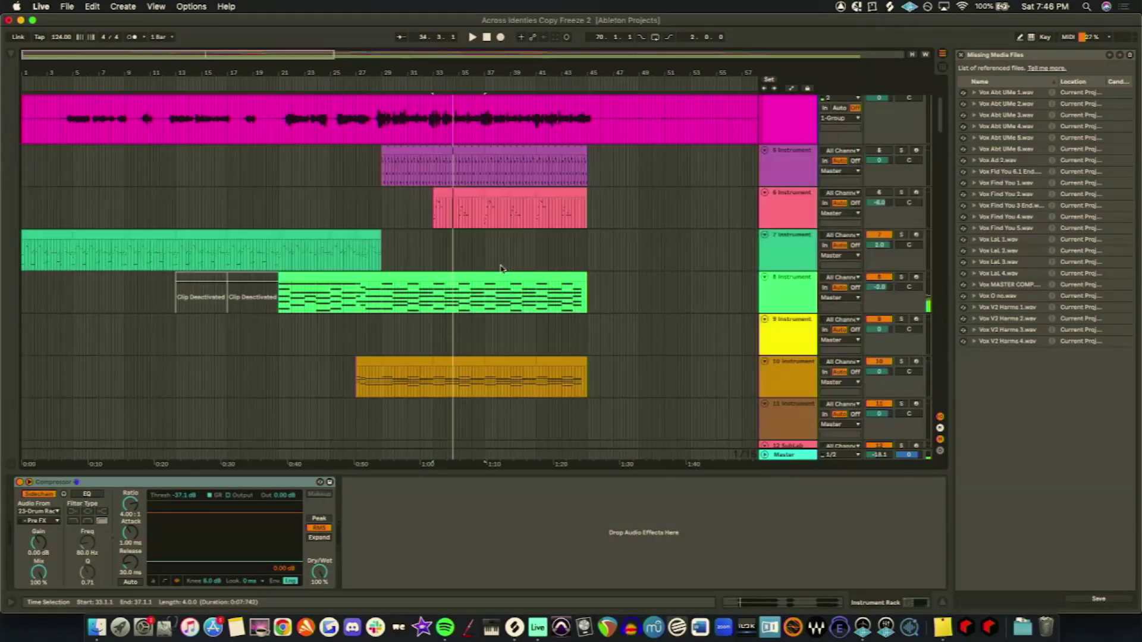
scroll(502, 269, up, 7)
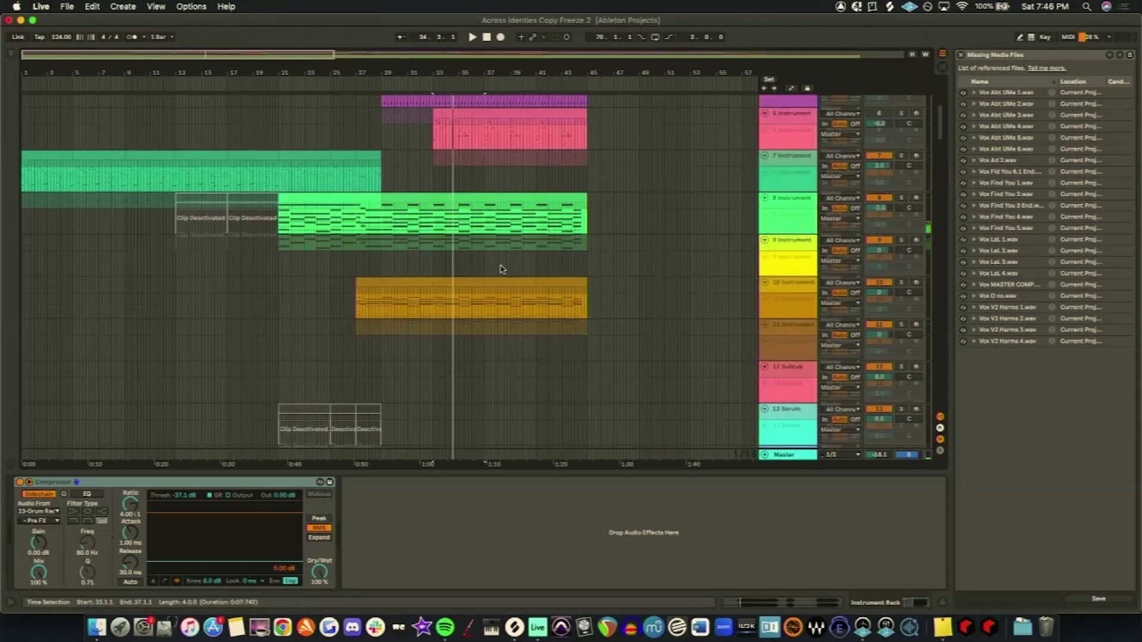
scroll(445, 222, down, 20)
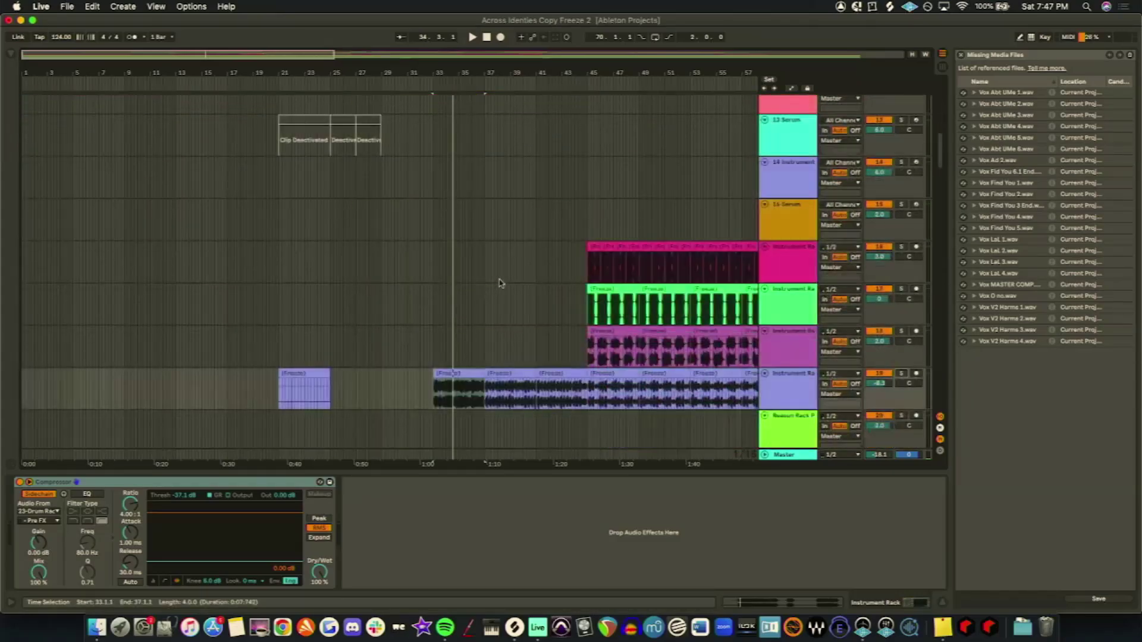
click(448, 163)
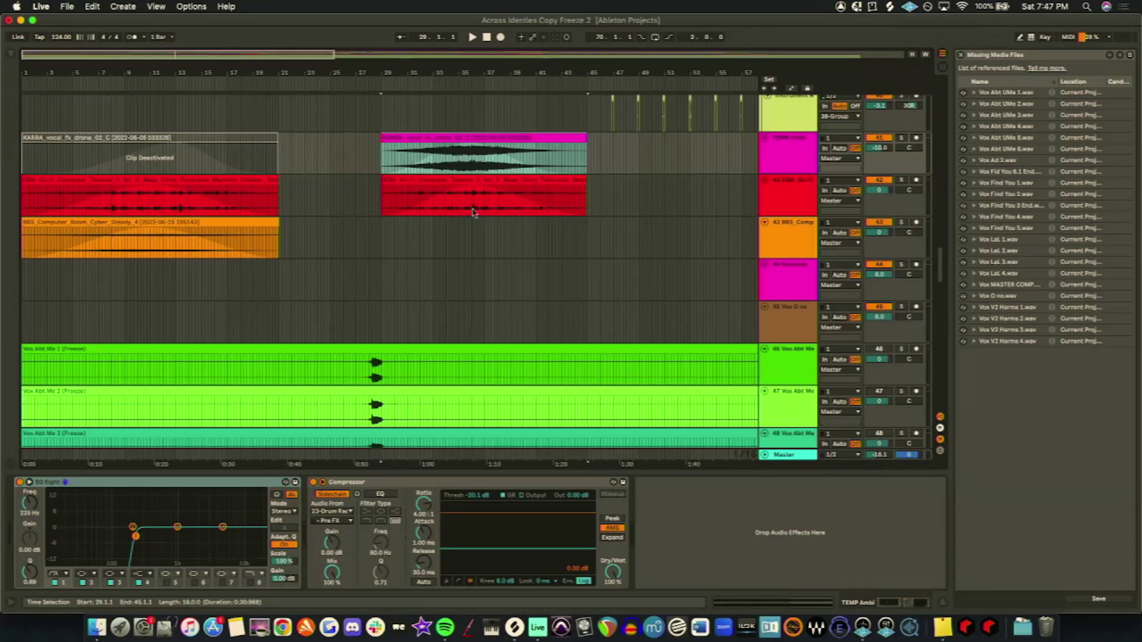
click(458, 172)
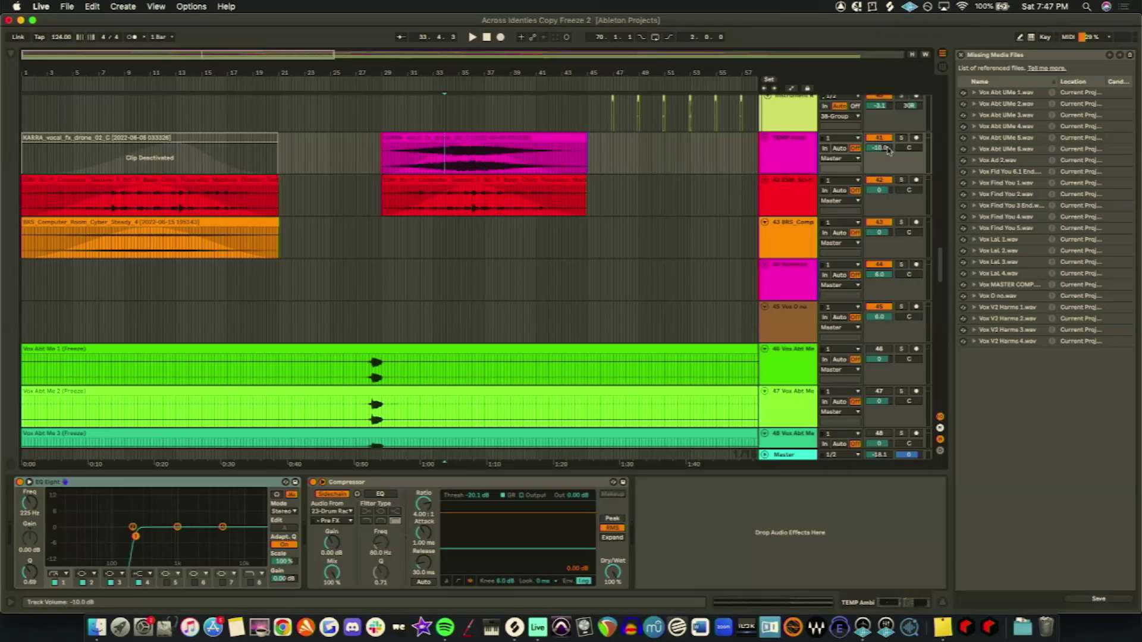
key(space)
click(901, 138)
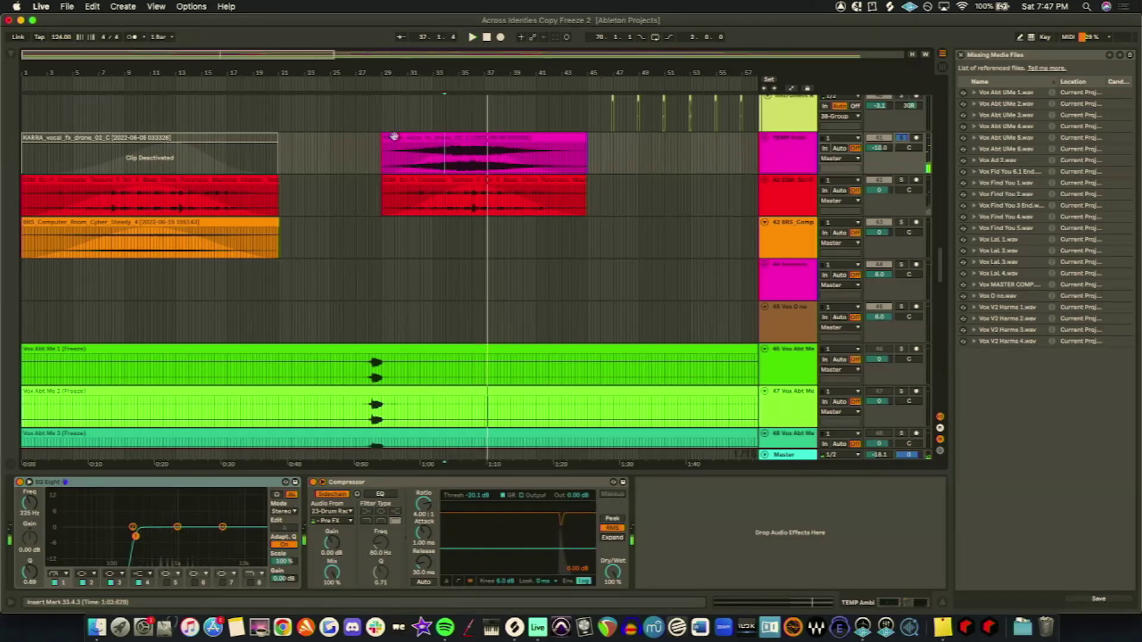
Step: Select the KARRA vocal drone clip on track 41, inspect its sample view, and return to the track's devices
click(483, 164)
click(453, 169)
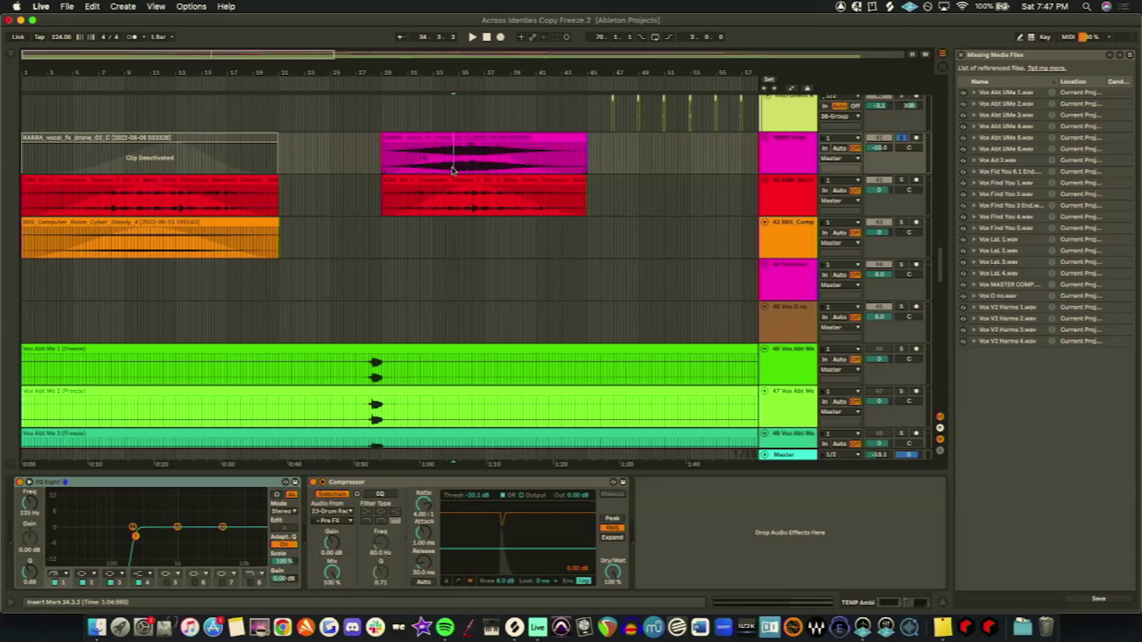
click(526, 151)
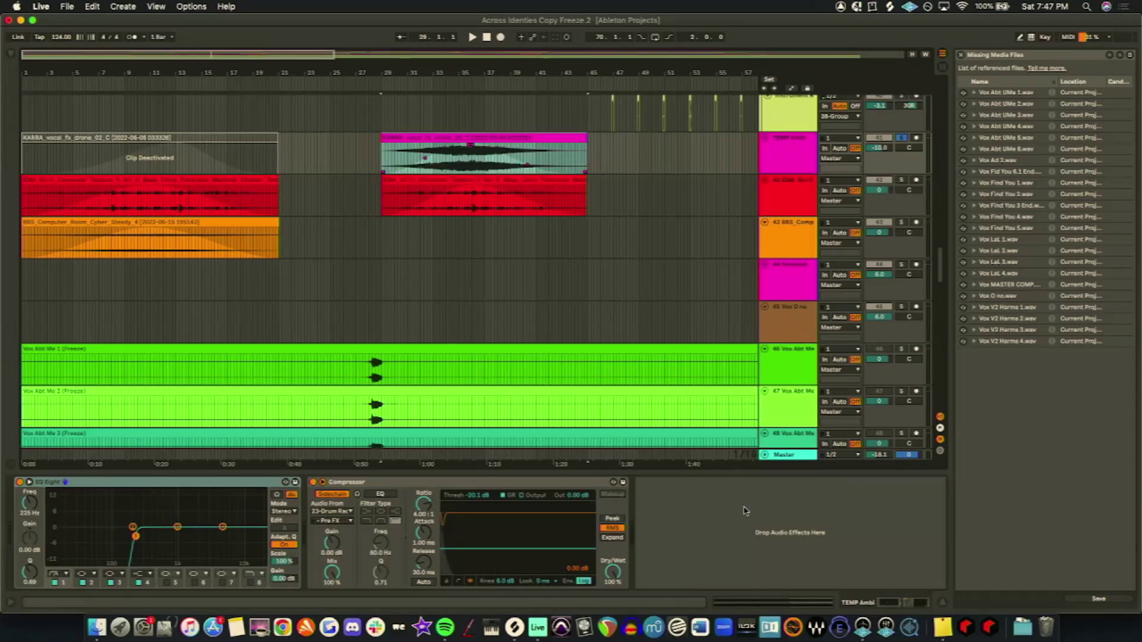
key(shift+Tab)
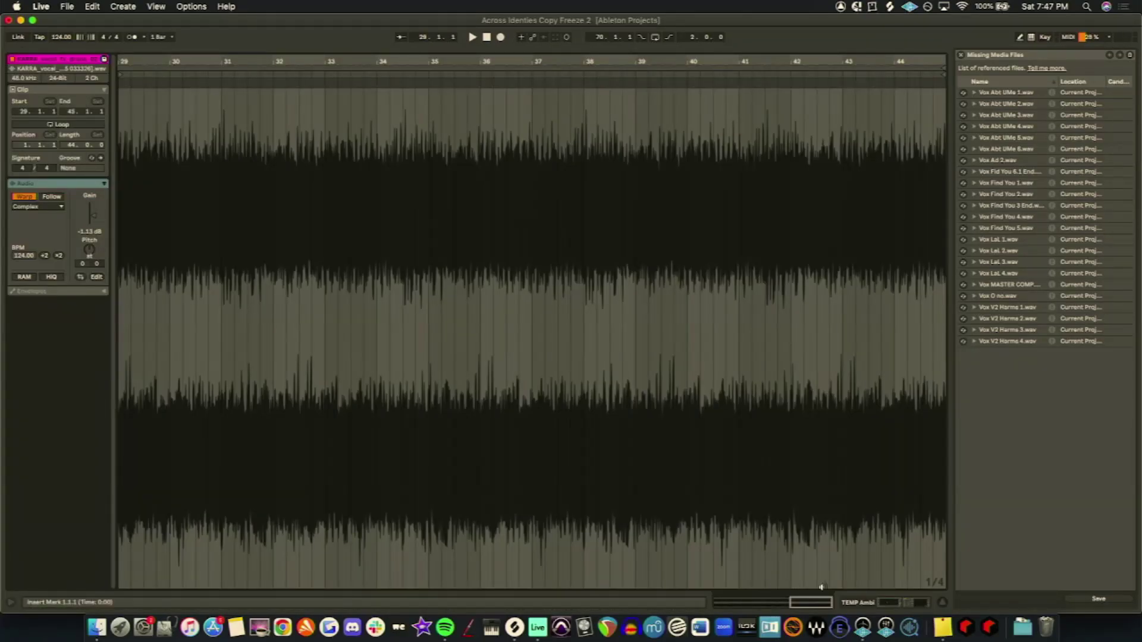
key(shift+Tab)
Step: Clear the solo on track 41 and place the insert mark at 36.3.1 on the sci-fi computer texture clip below it
scroll(572, 326, up, 3)
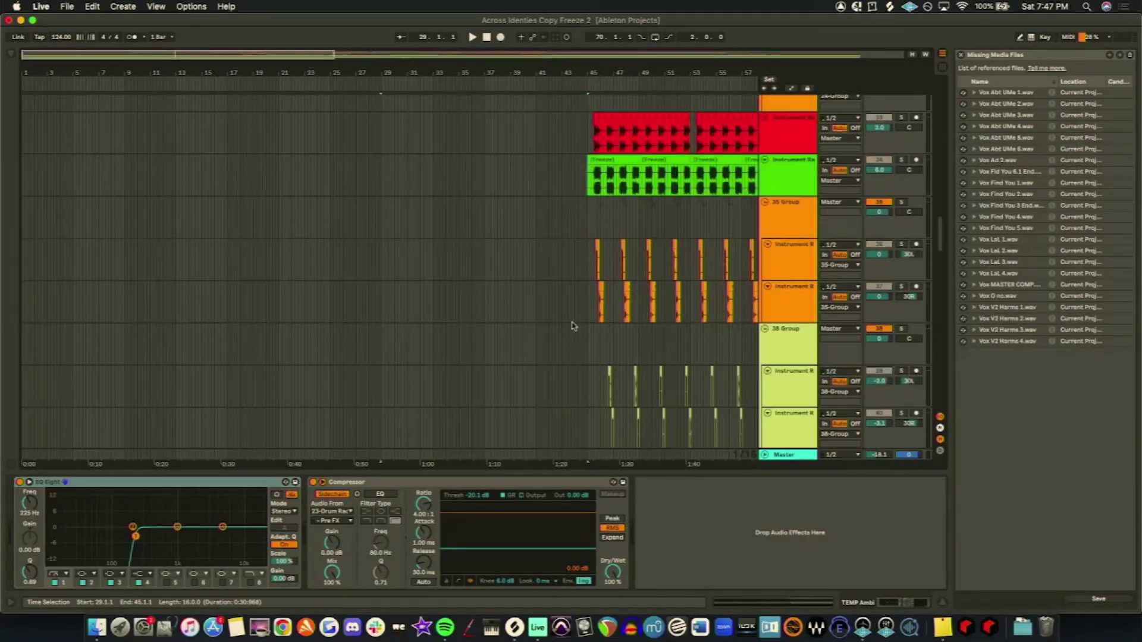
scroll(572, 326, down, 5)
click(470, 273)
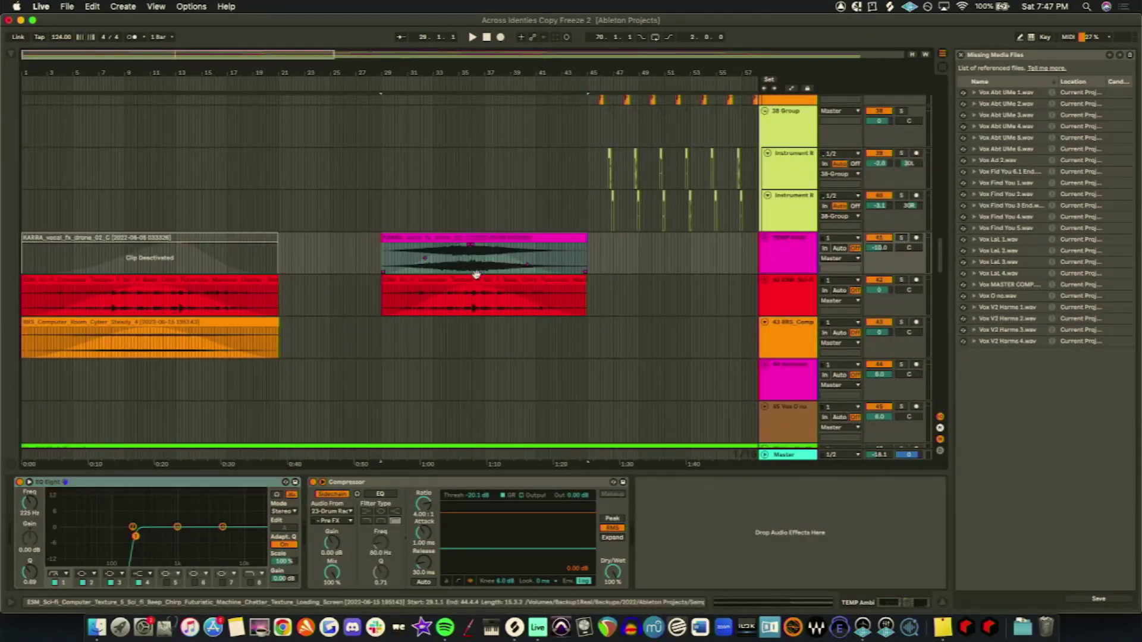
click(476, 304)
Step: Activate and solo the 5 Instrument track and play its clip from 29.1.1
scroll(479, 297, up, 15)
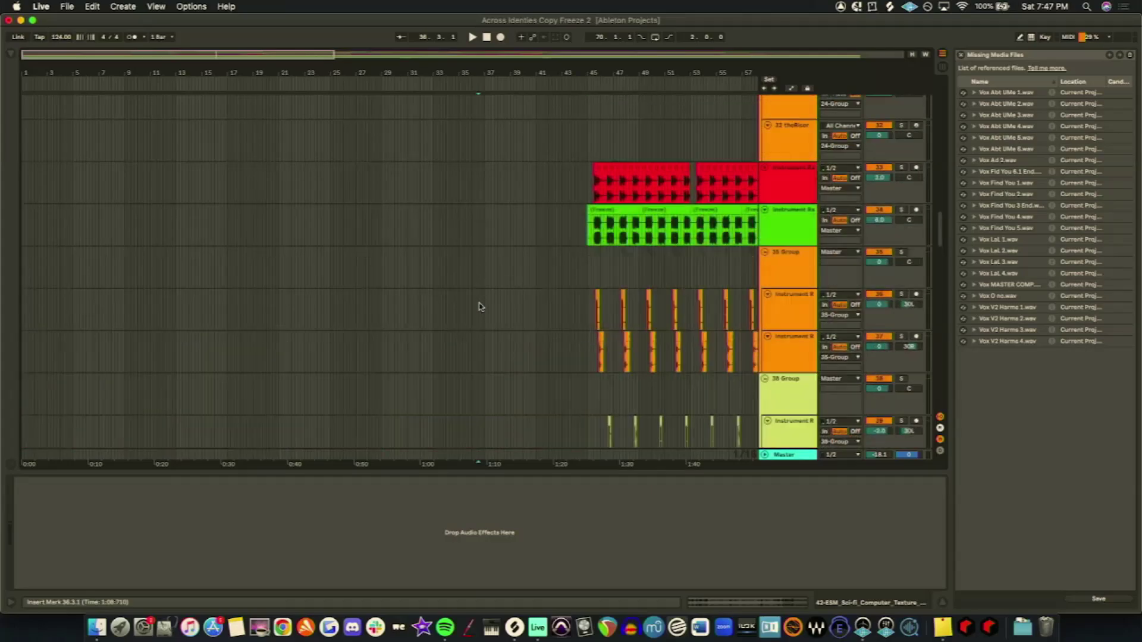
scroll(479, 285, up, 4)
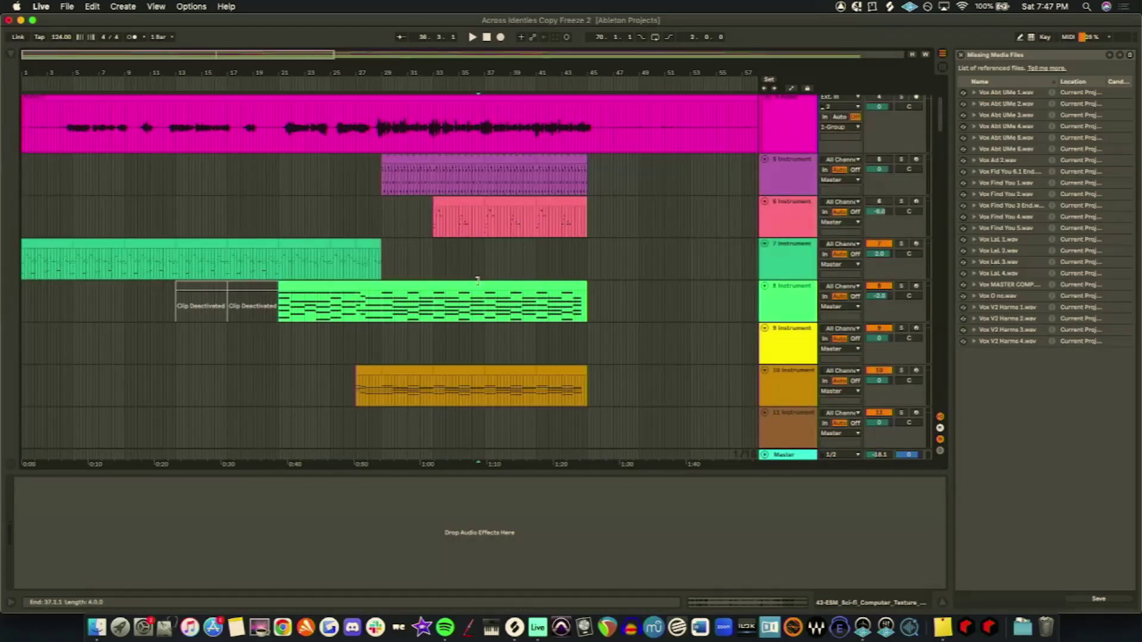
drag(454, 202, 386, 176)
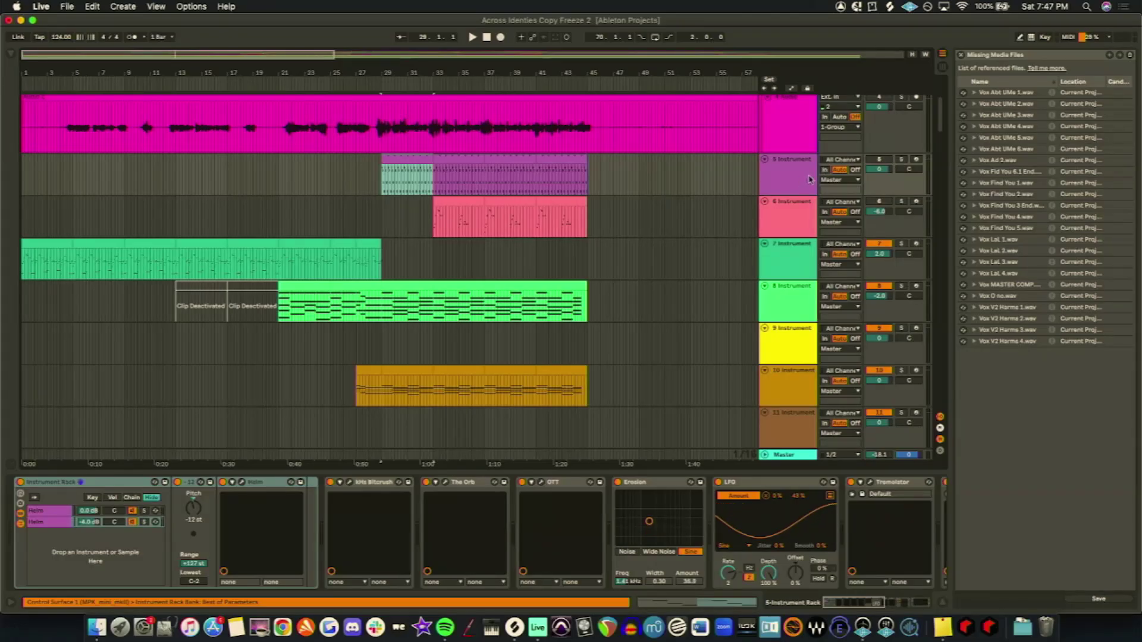
scroll(700, 245, right, 15)
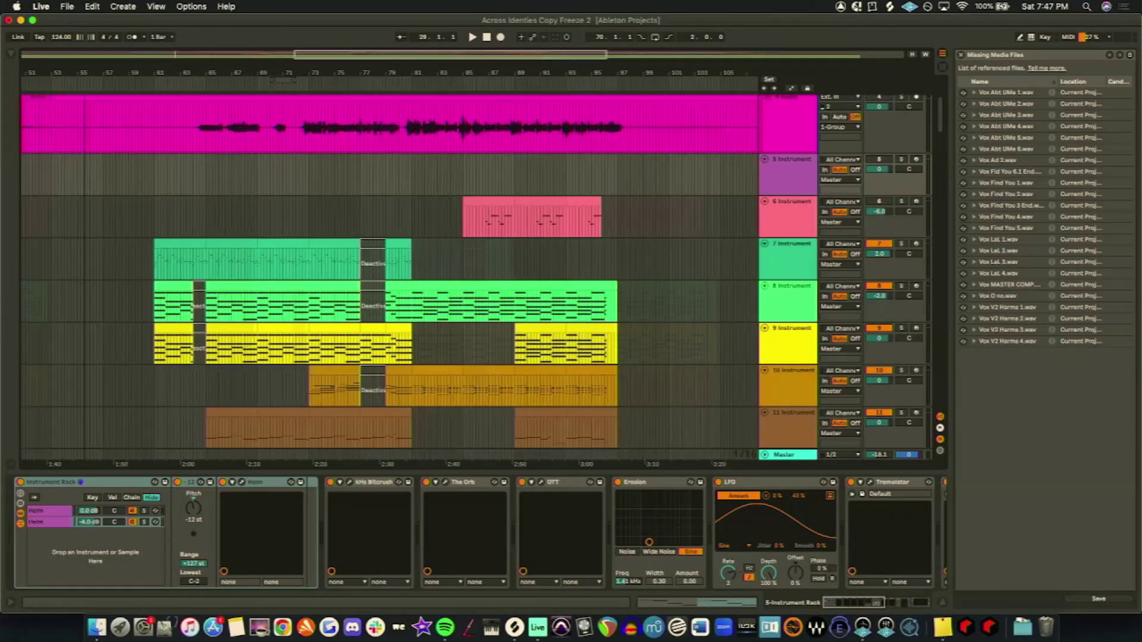
scroll(706, 171, left, 15)
click(883, 160)
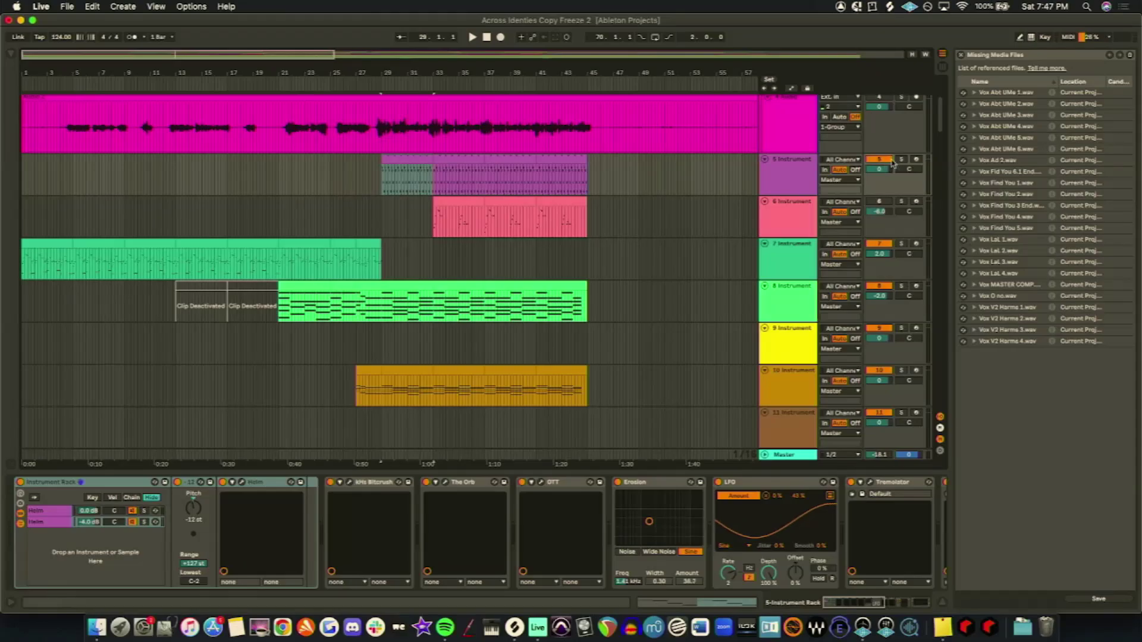
click(904, 160)
key(space)
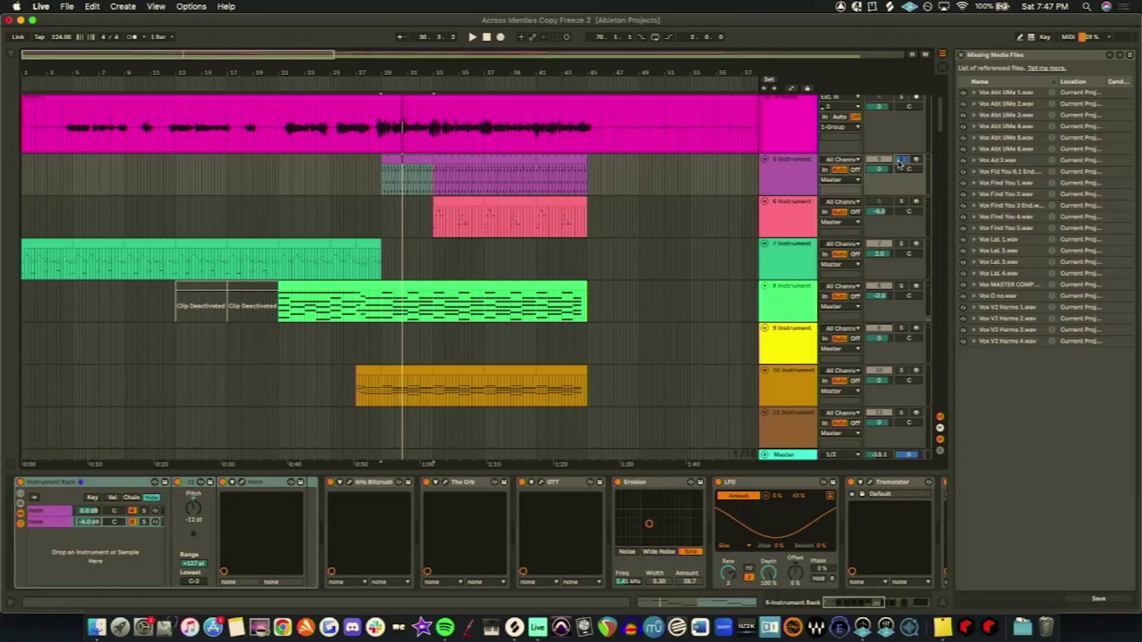
Step: Clear the solo and compare the mix from 28.4.4 with the 5 Instrument track deactivated and reactivated
click(381, 178)
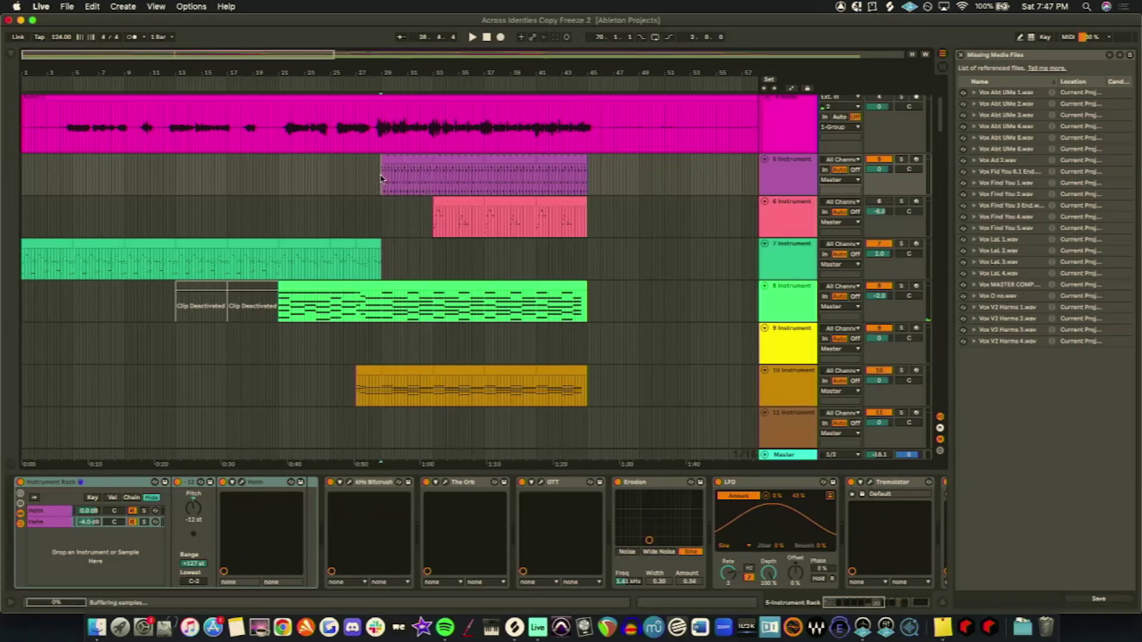
click(885, 160)
key(space)
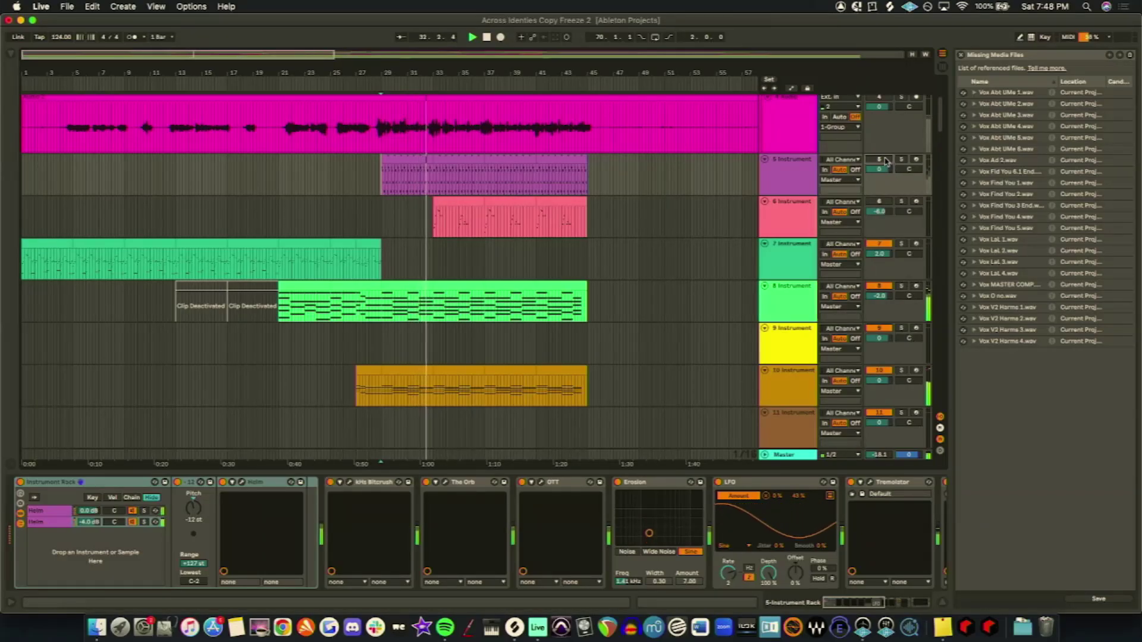
key(space)
key(space)
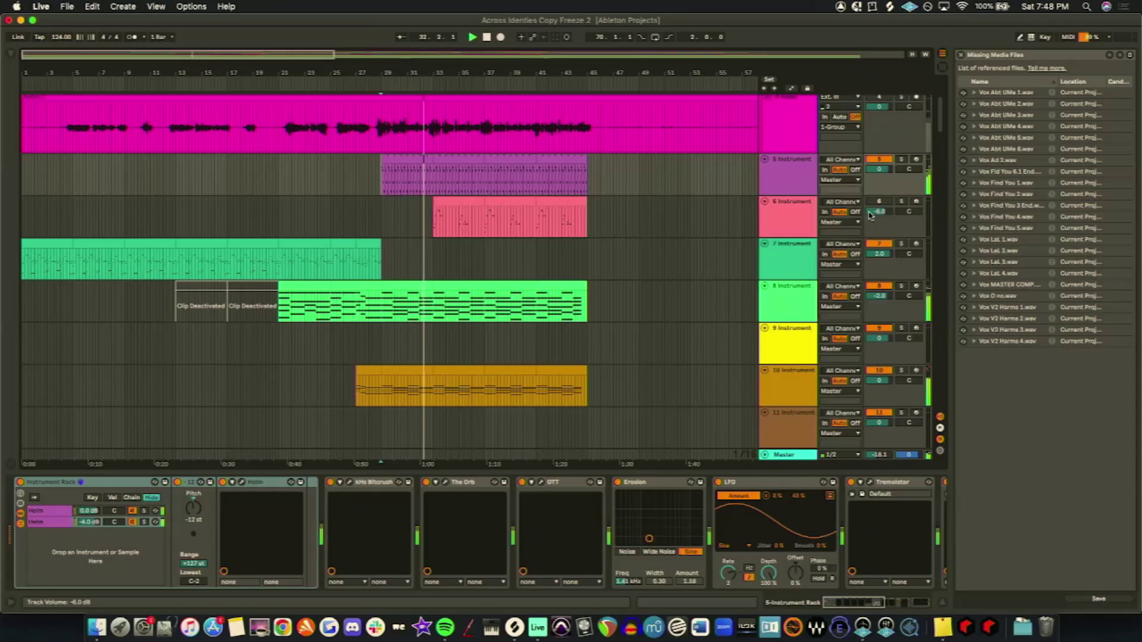
Step: Solo the 6 Instrument track and play its part from 33.1.1
click(900, 202)
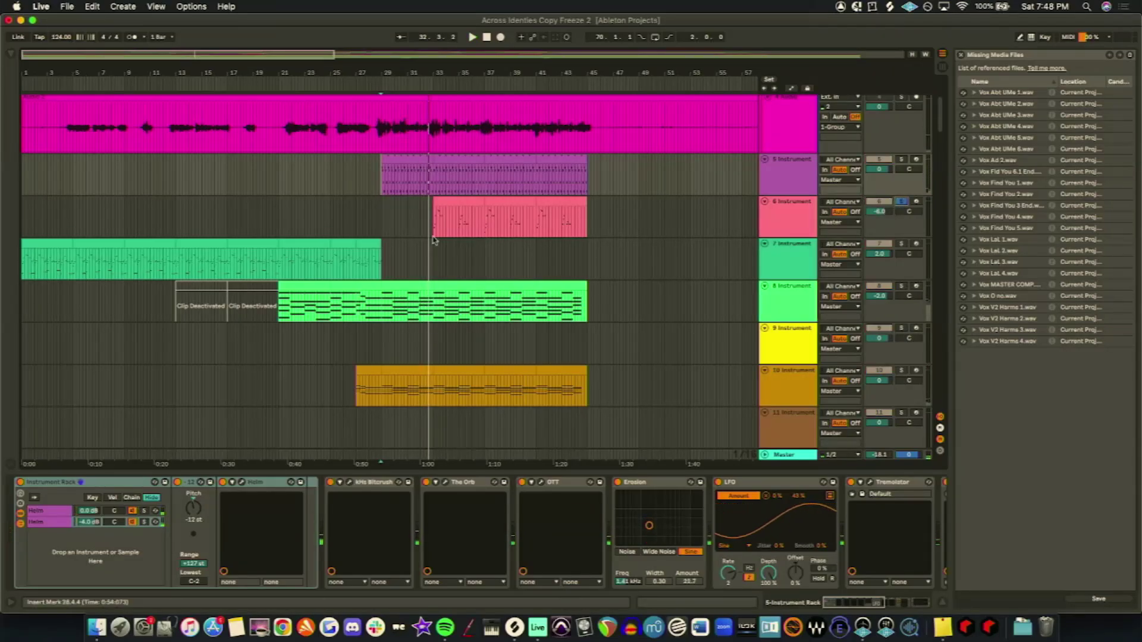
click(434, 228)
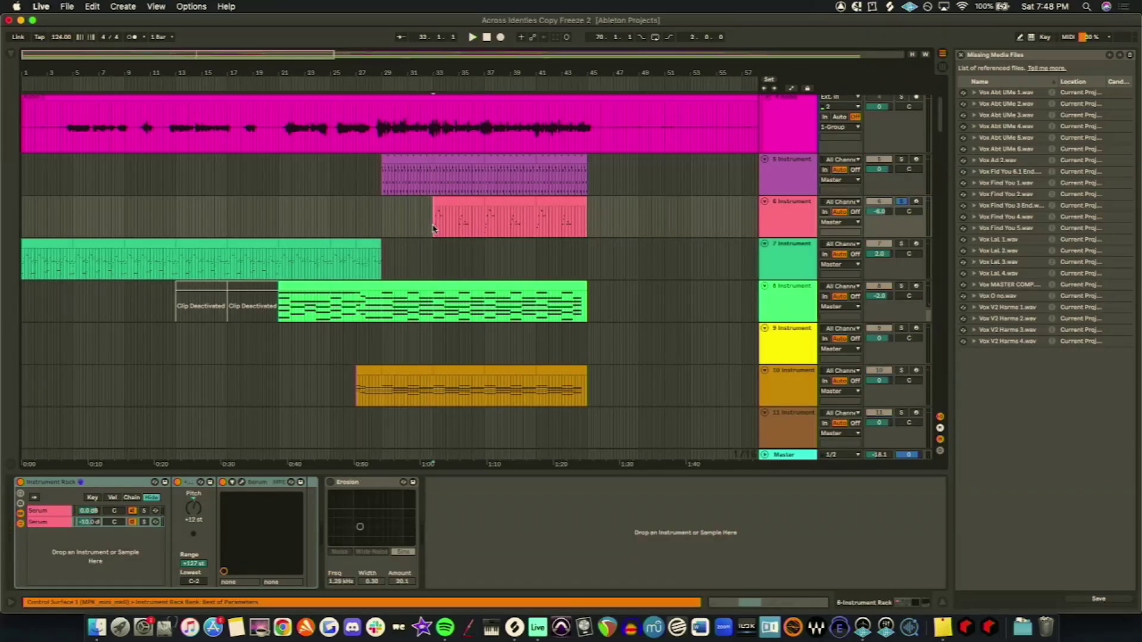
key(space)
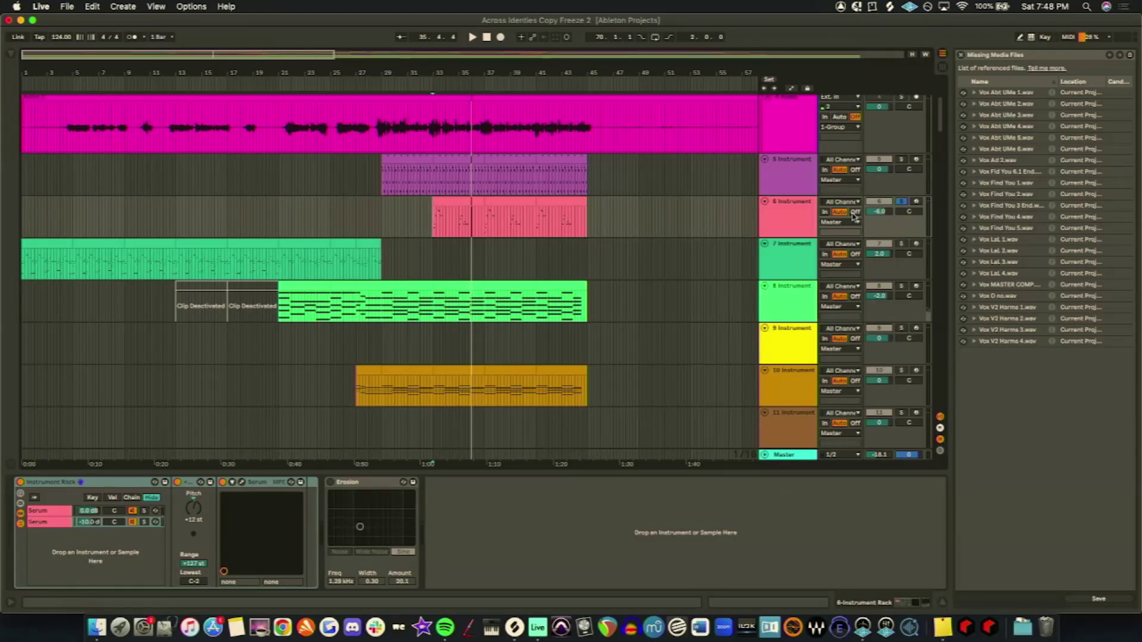
Step: Clear the 6 Instrument solo and play the full mix from 33.1.1
click(434, 225)
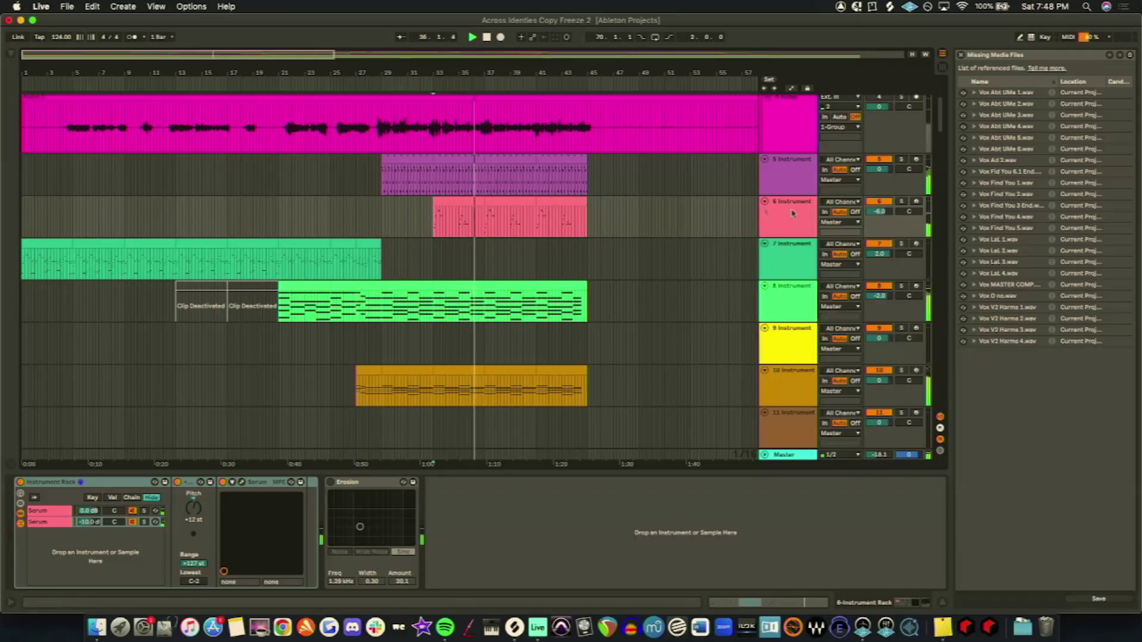
drag(353, 61, 436, 306)
click(361, 268)
Step: Play the riser section in the 24 Group from 41.4.3 through into the drop
scroll(411, 262, down, 15)
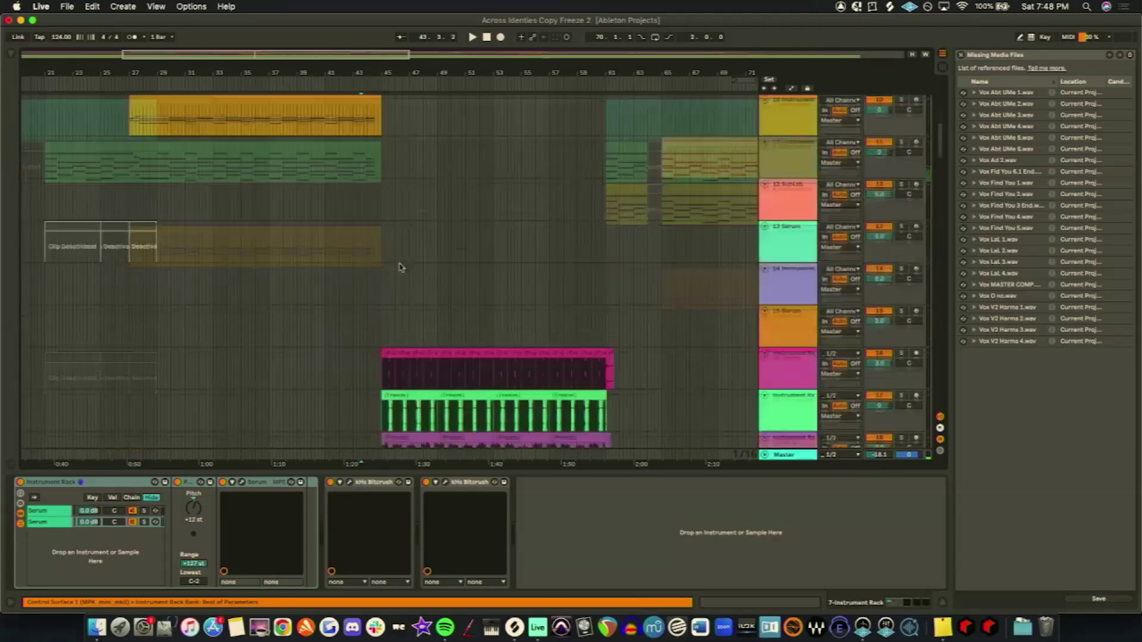
click(354, 247)
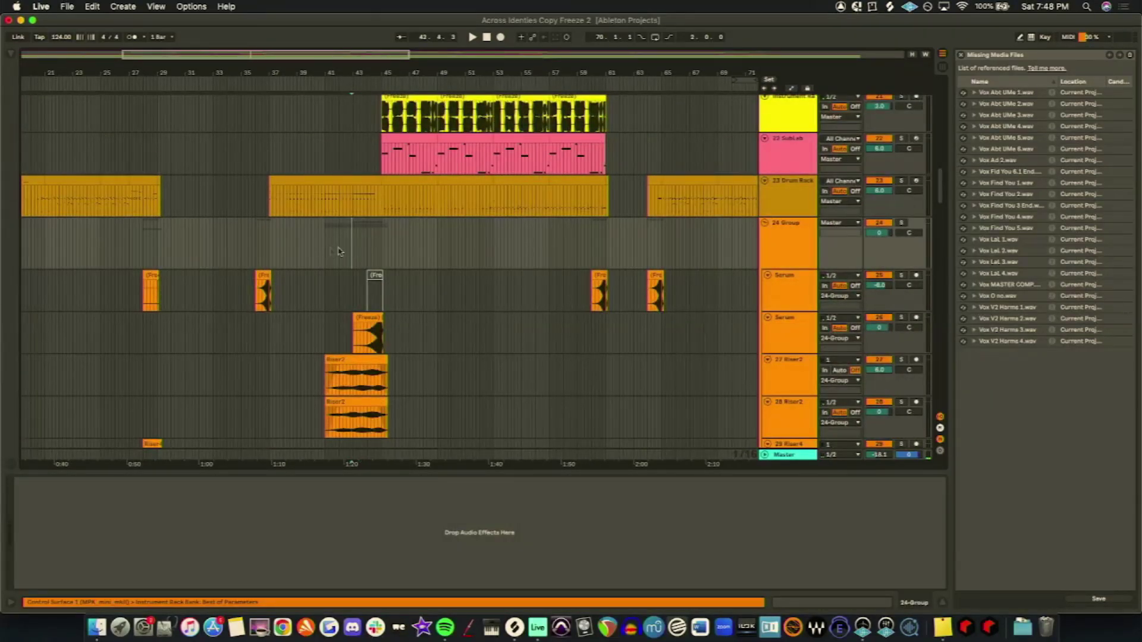
click(337, 246)
key(space)
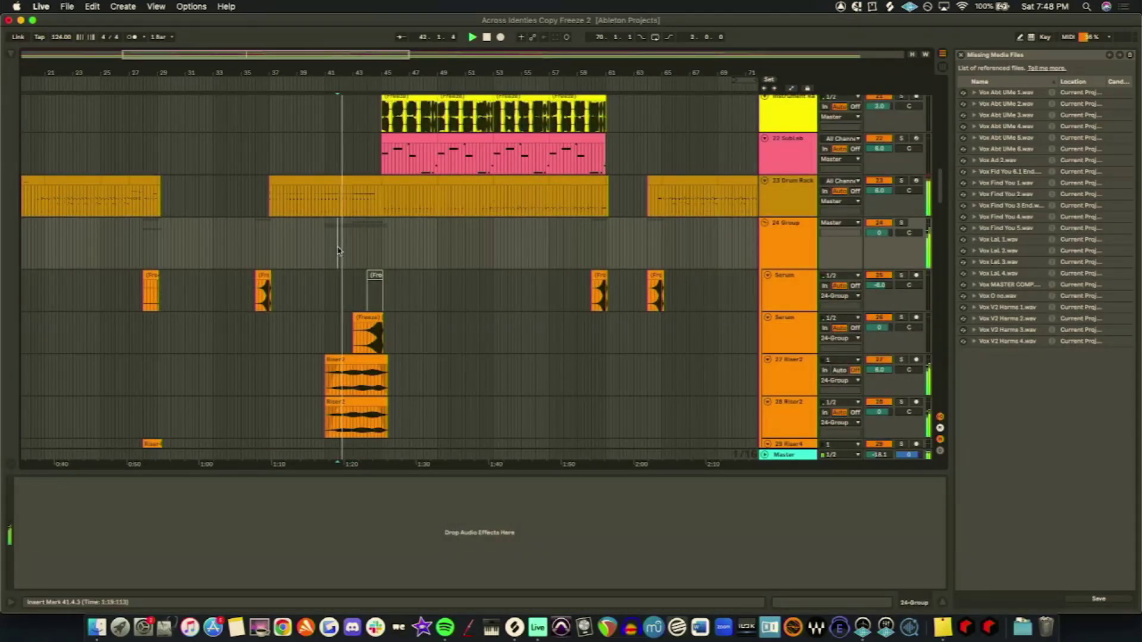
scroll(376, 243, down, 3)
scroll(381, 242, up, 4)
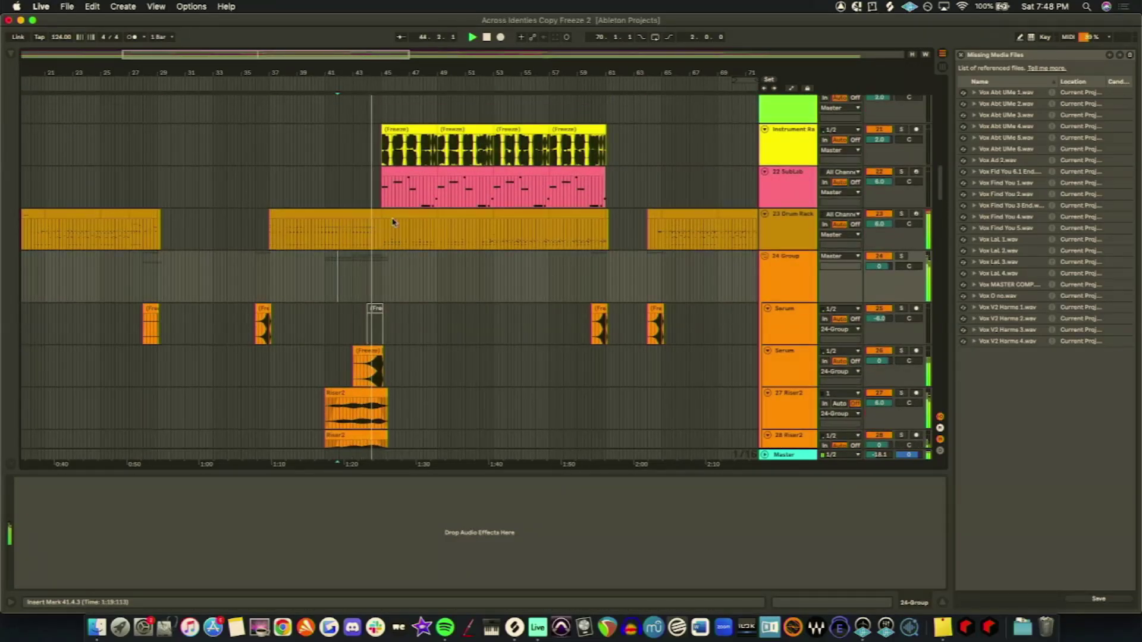
scroll(392, 238, up, 3)
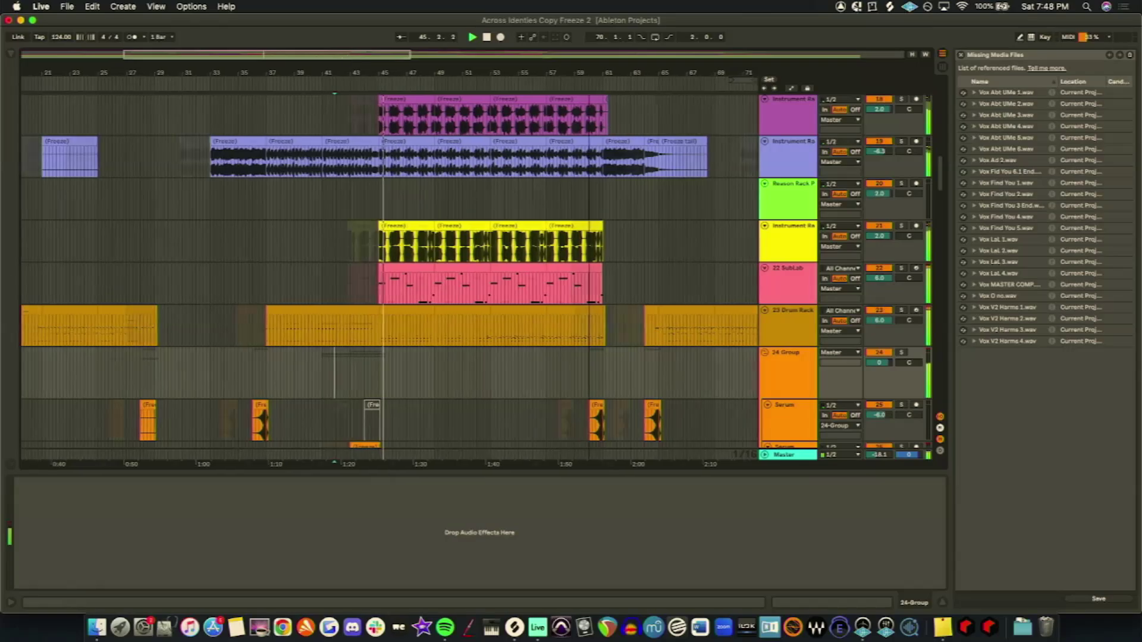
scroll(475, 298, right, 5)
scroll(410, 321, down, 1)
scroll(410, 321, down, 2)
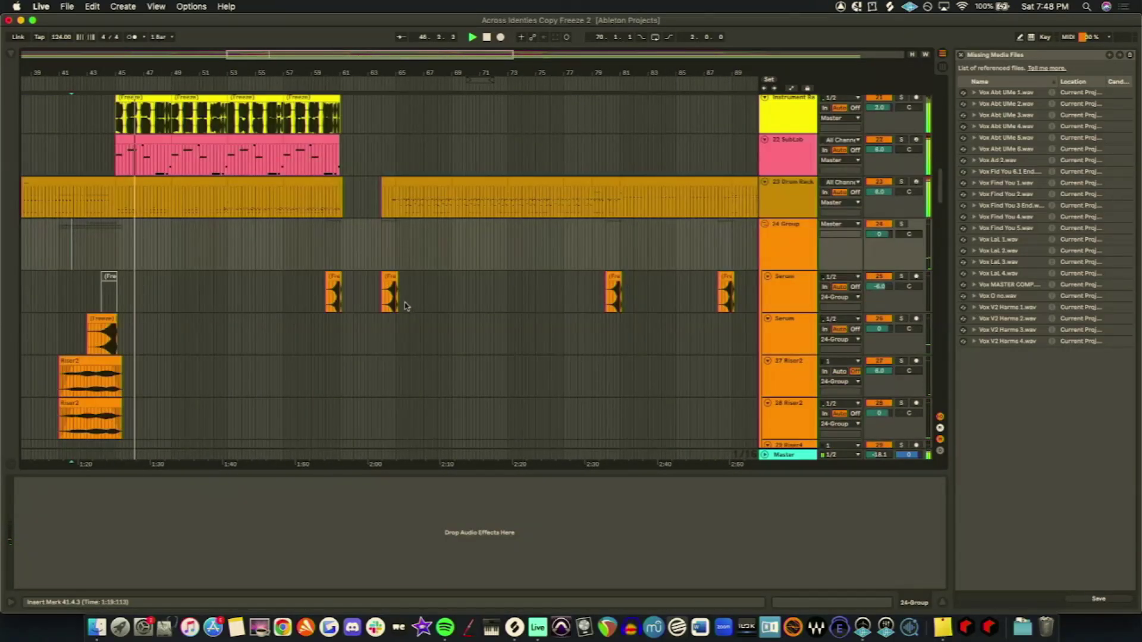
Step: Stop playback and select the 8 Instrument clip that starts the second verse at 61.1.1
click(385, 249)
scroll(399, 253, up, 20)
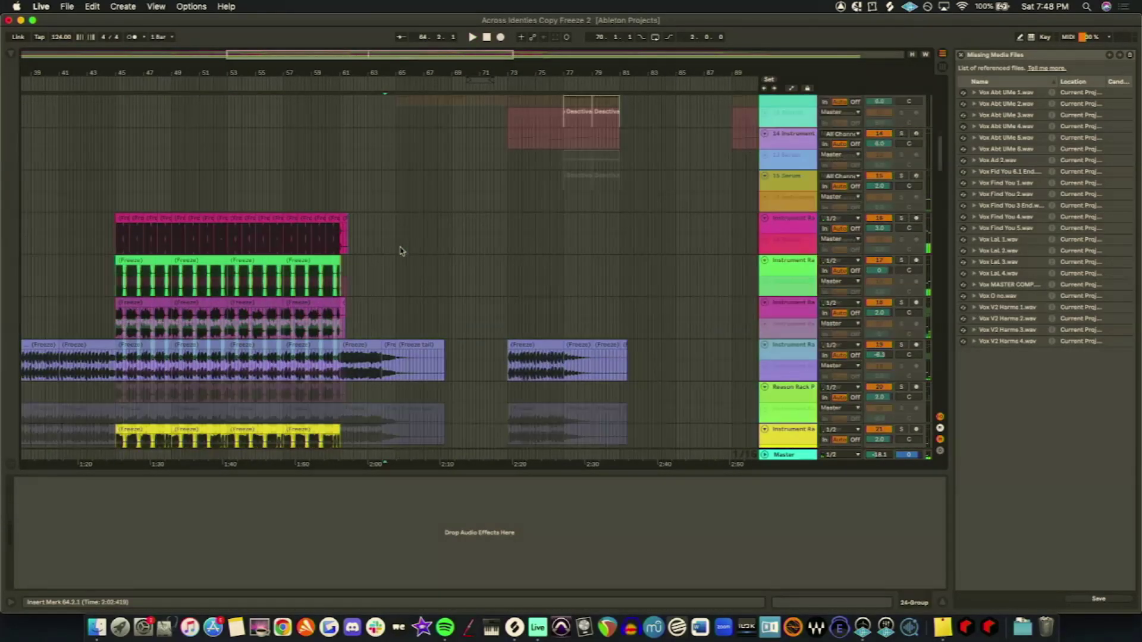
scroll(400, 249, down, 2)
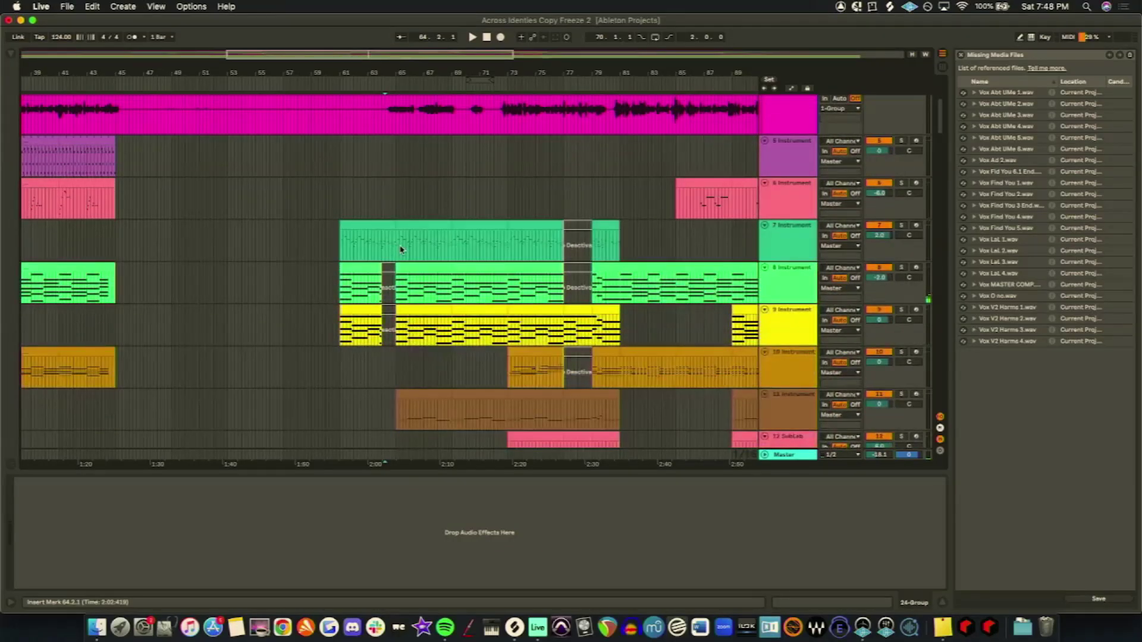
click(369, 267)
scroll(370, 268, up, 1)
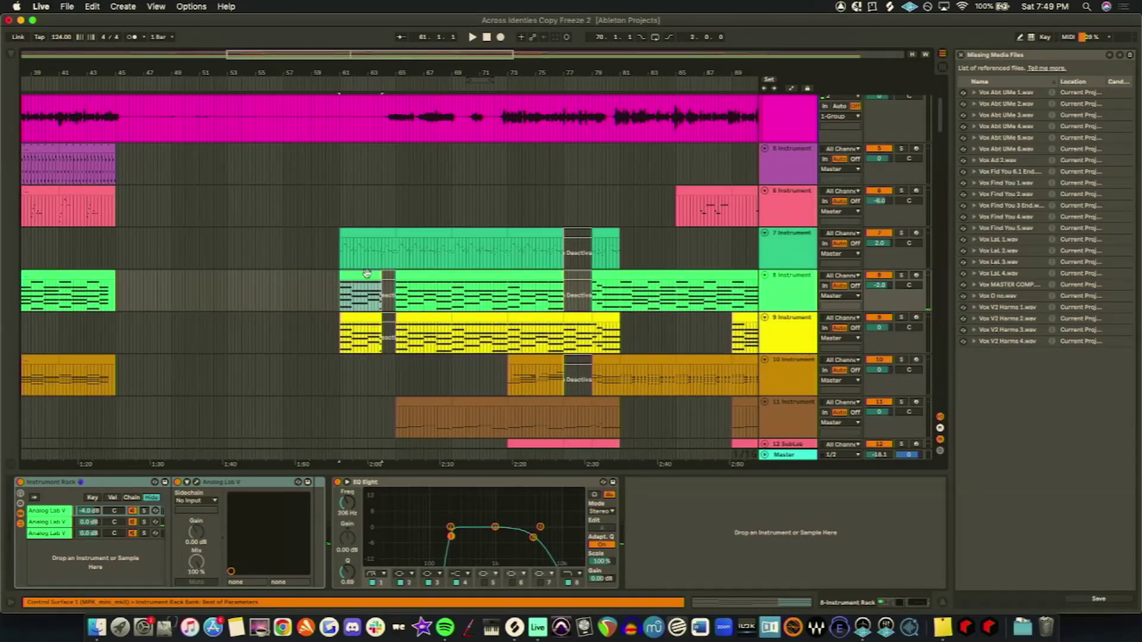
Step: Solo the 7, 8 and 9 Instrument tracks and play them together from 61.1.1
click(362, 235)
scroll(515, 265, down, 2)
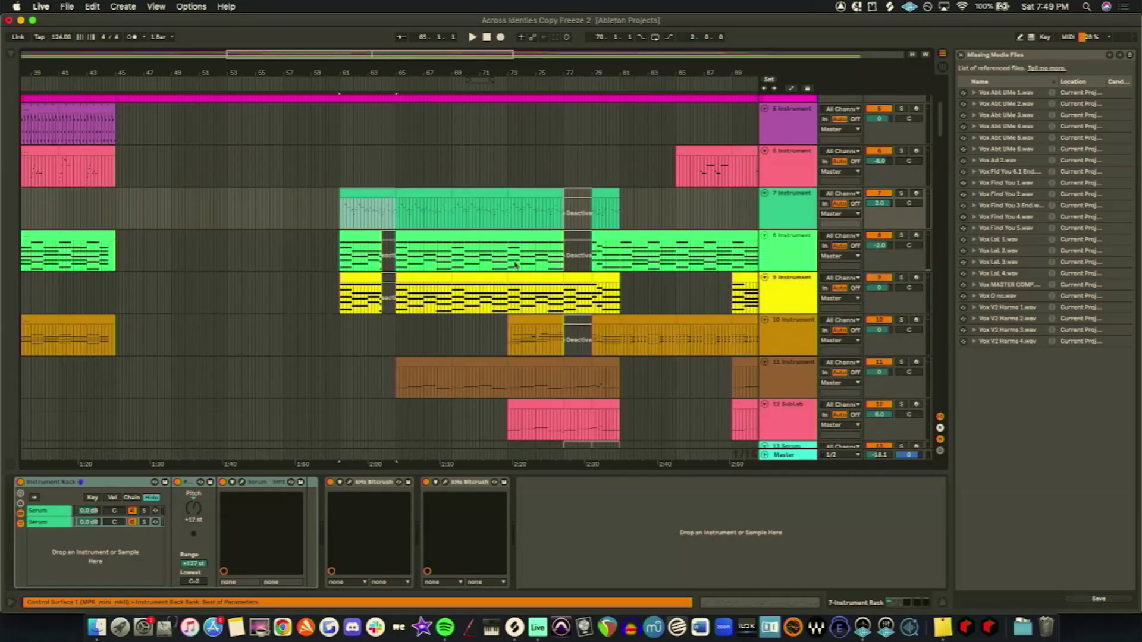
click(902, 194)
click(901, 278)
key(space)
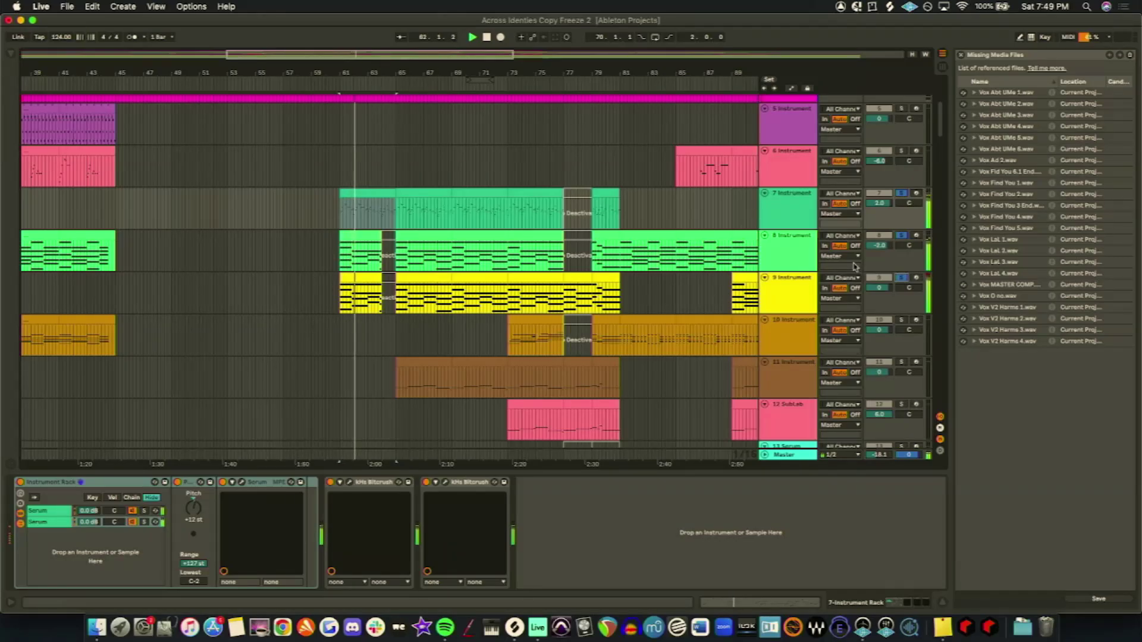
scroll(857, 289, down, 3)
scroll(856, 290, down, 15)
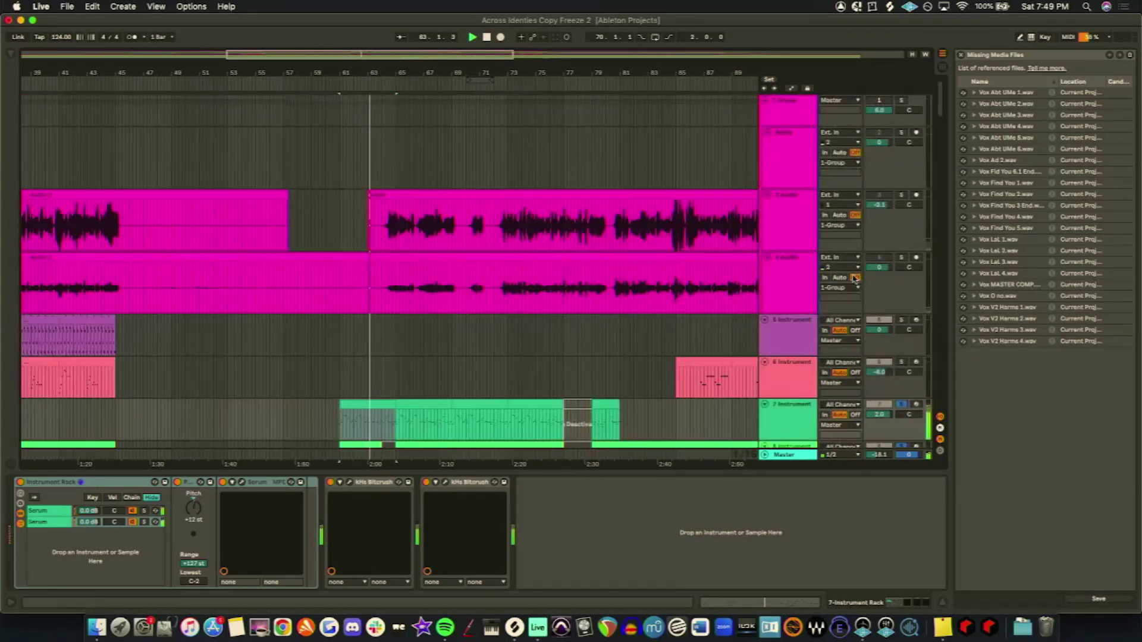
scroll(851, 278, up, 10)
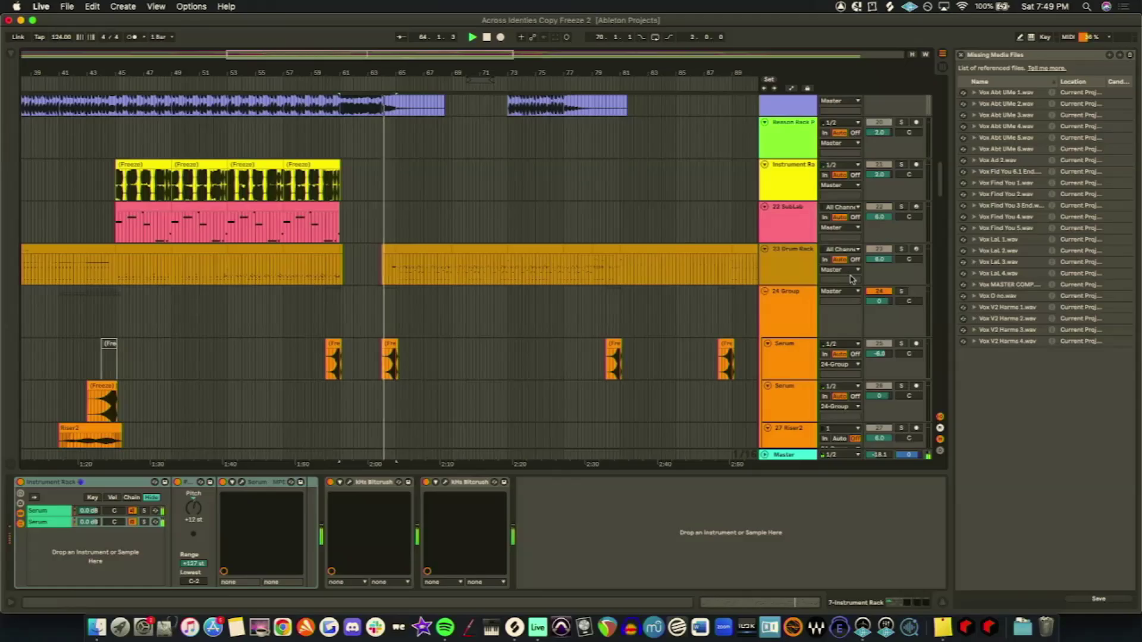
scroll(851, 279, up, 10)
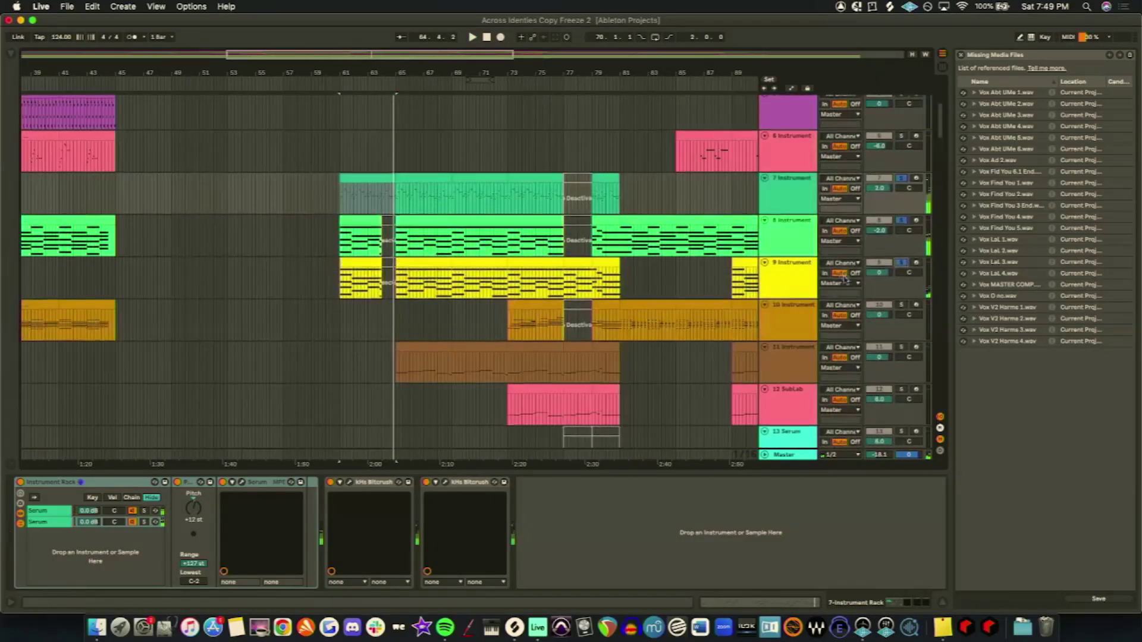
Step: Solo only the 9 Instrument track, play its clip from 61.1.1 and inspect the Serum synth in its rack
click(370, 276)
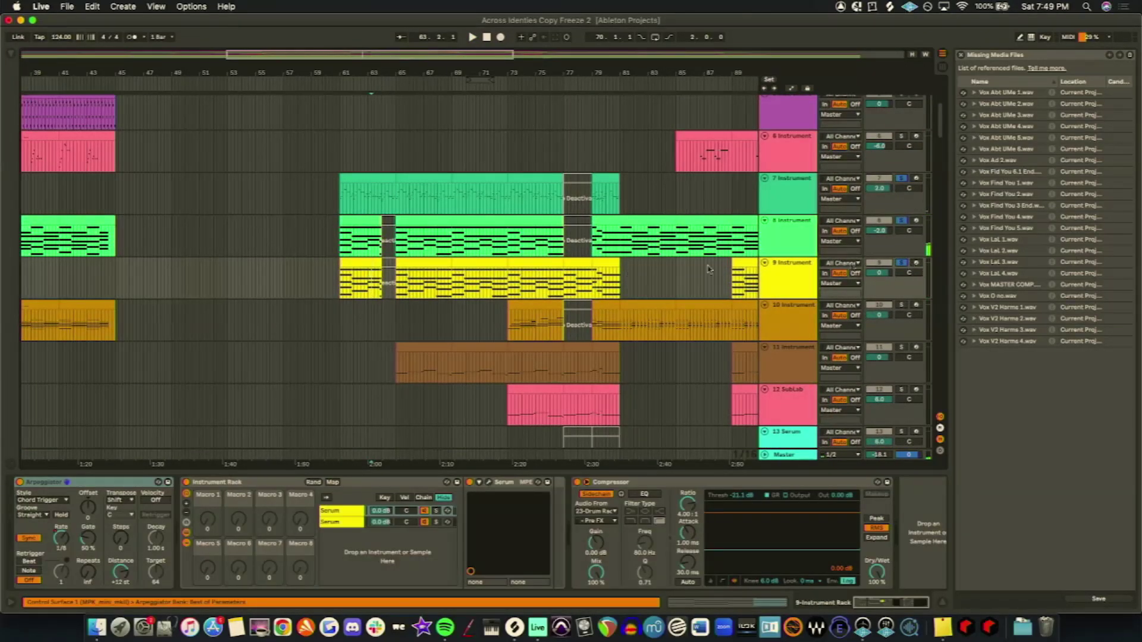
click(377, 266)
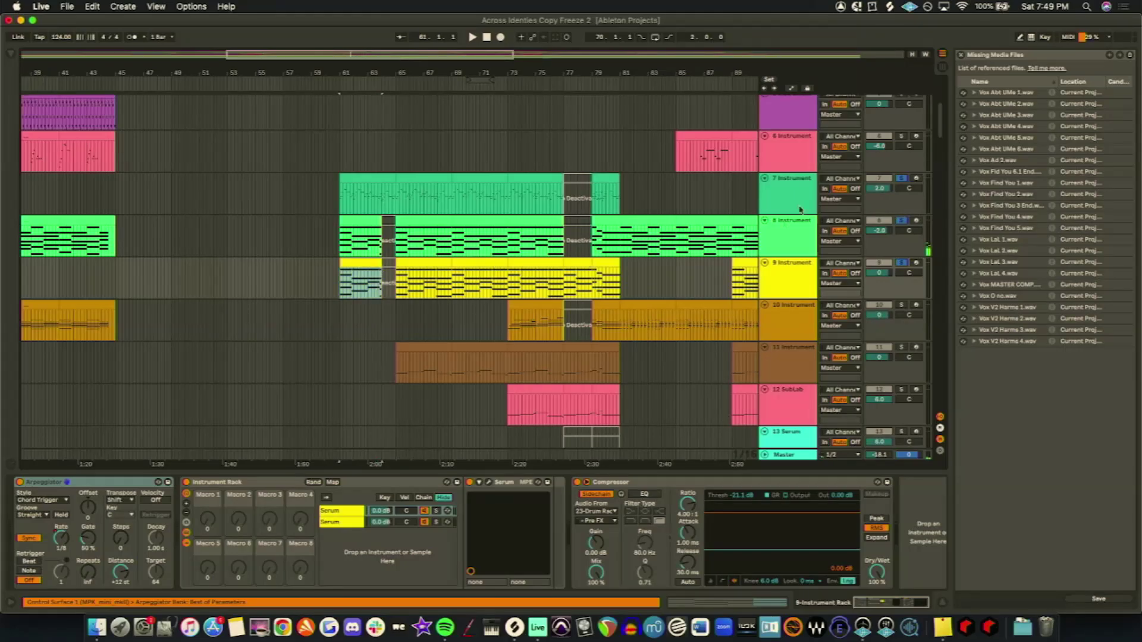
click(902, 263)
key(space)
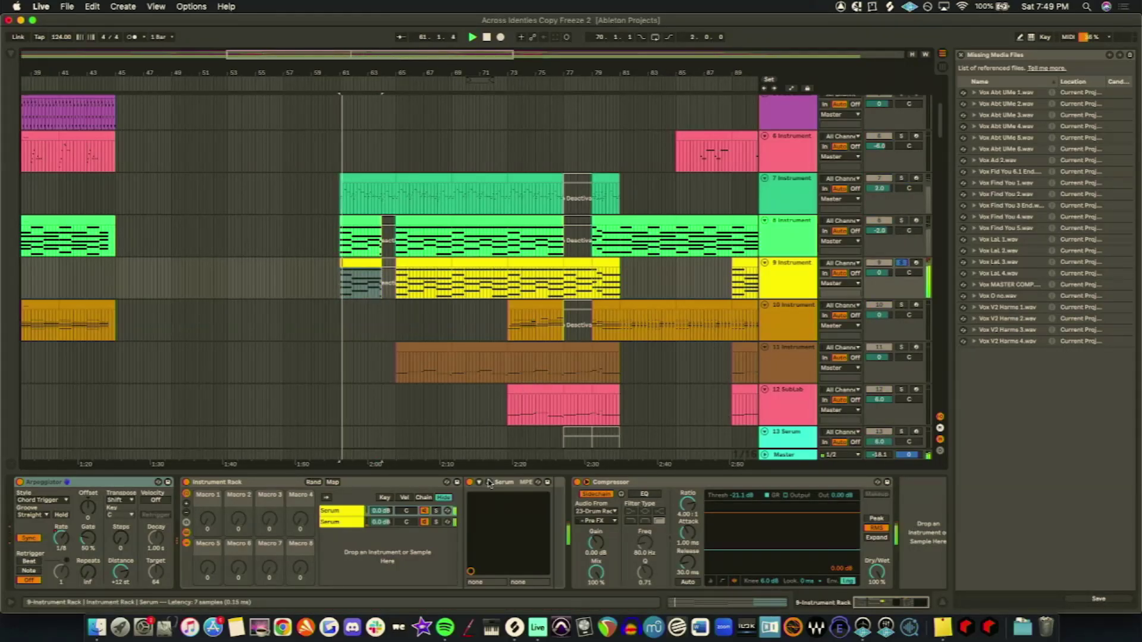
click(489, 482)
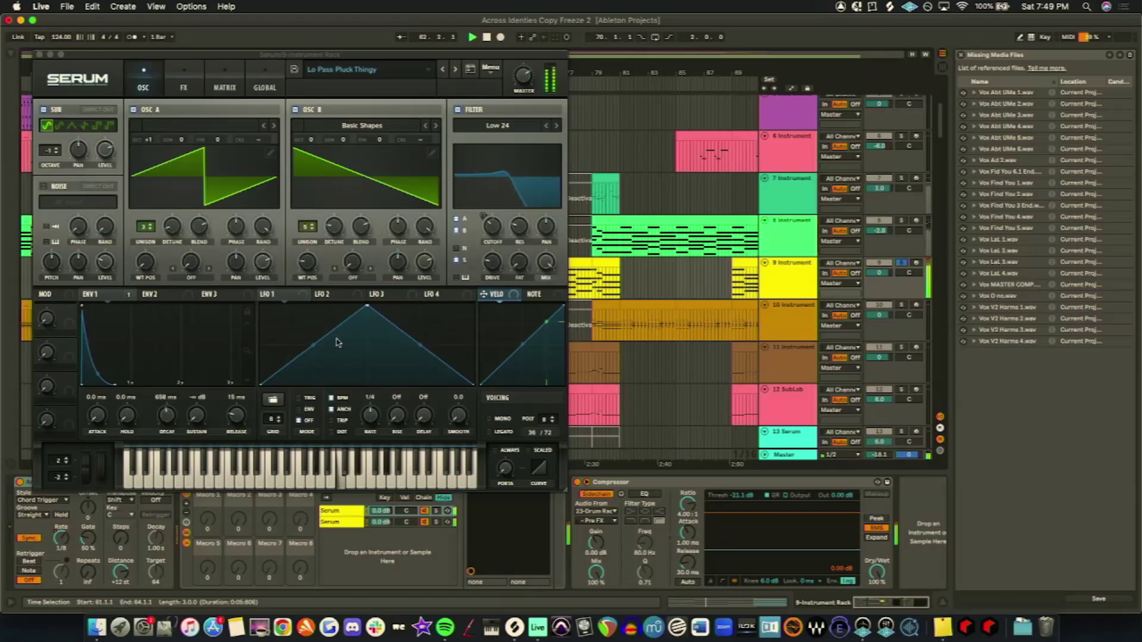
click(41, 54)
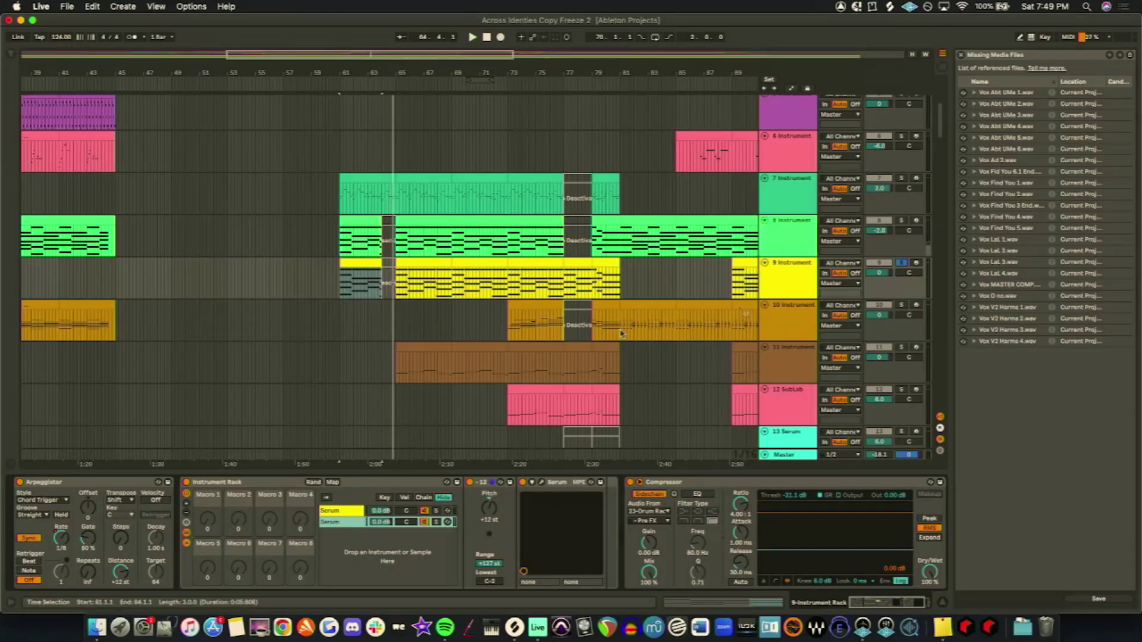
Step: Clear the 9 Instrument solo, then solo the 11 Instrument track and play its clip from 65.1.1
click(901, 263)
click(415, 348)
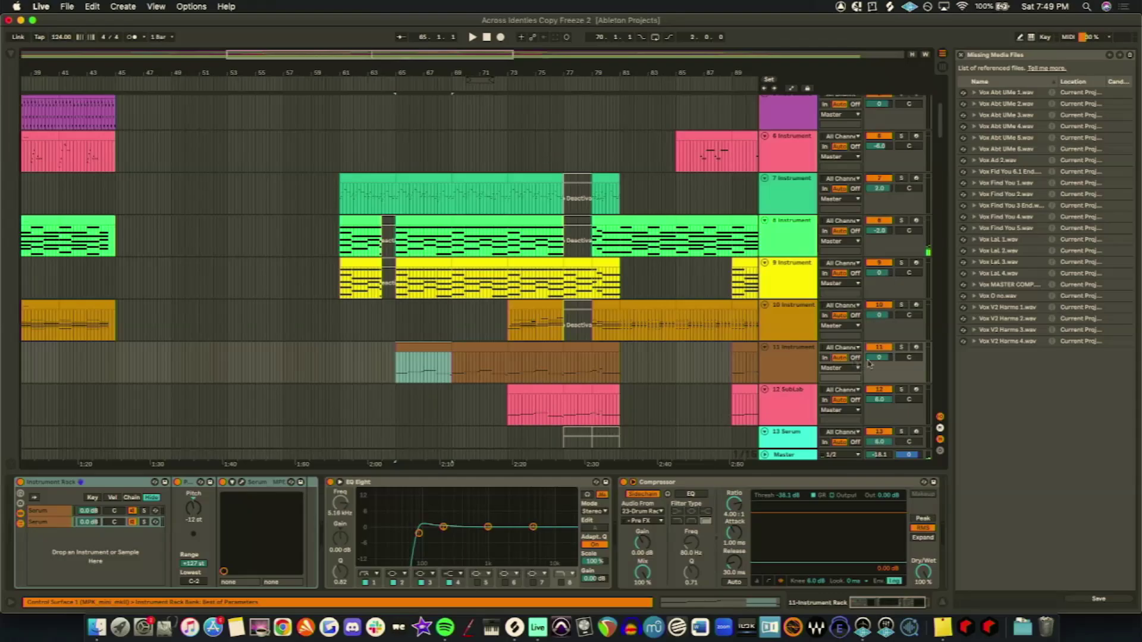
key(Up)
key(Up)
key(Up)
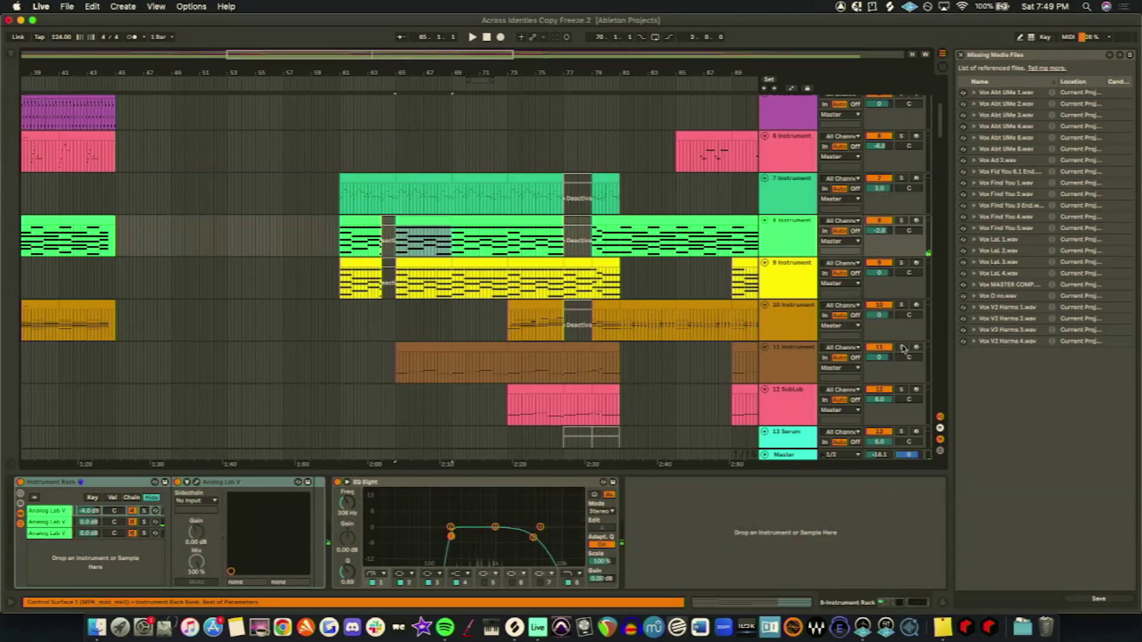
click(902, 347)
click(428, 350)
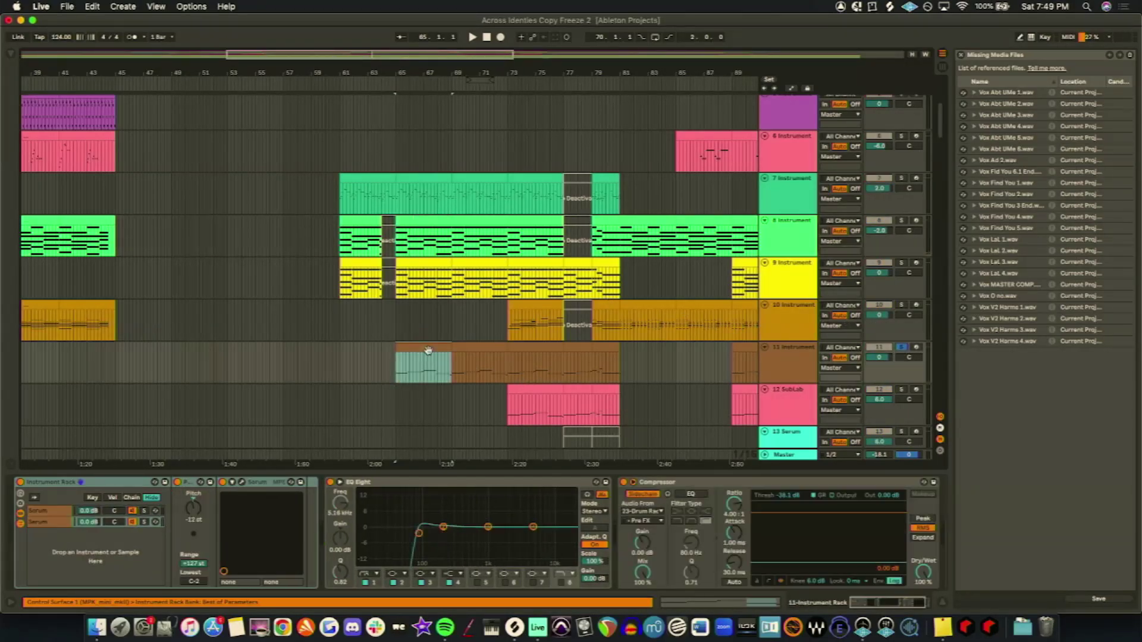
key(space)
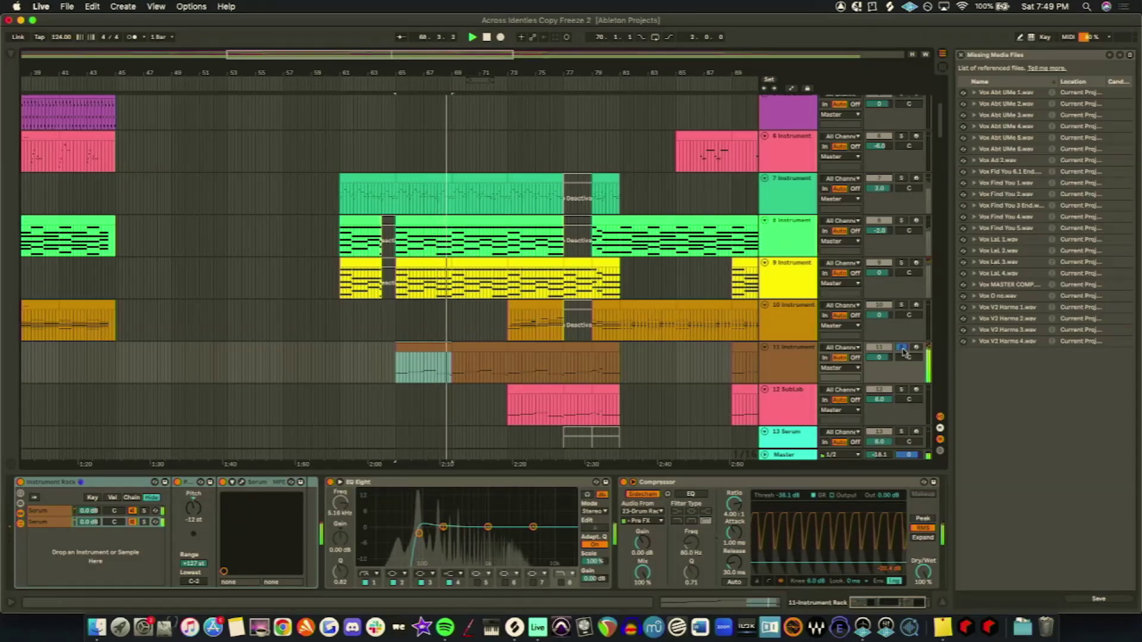
Step: Clear the 11 Instrument solo and play the full mix of the second verse from 65.1.1
scroll(565, 360, down, 15)
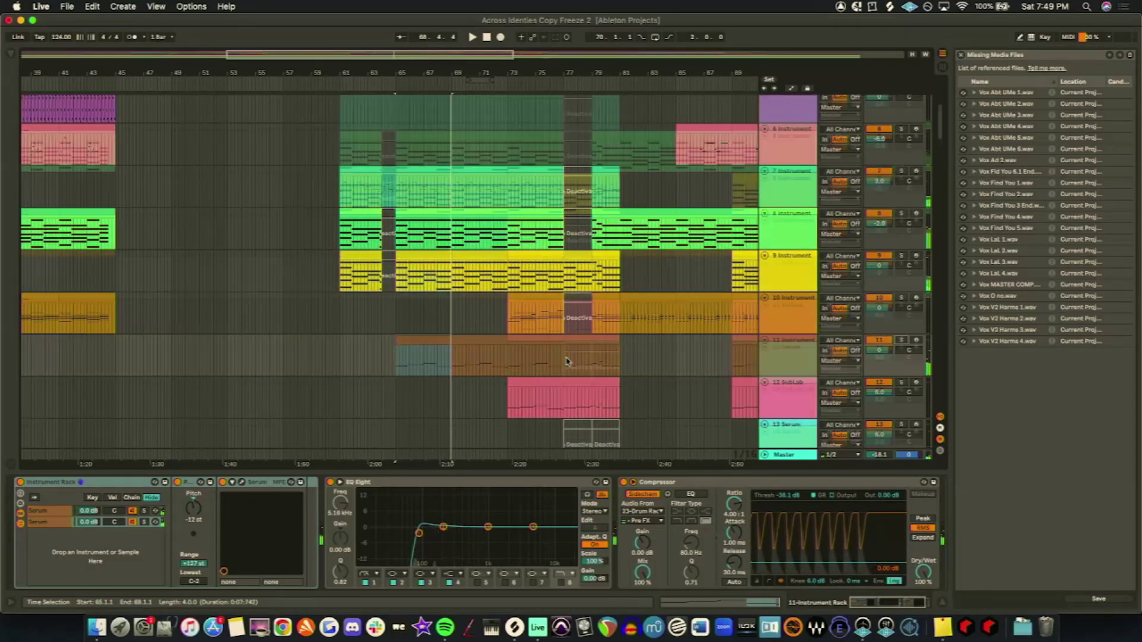
scroll(565, 360, up, 20)
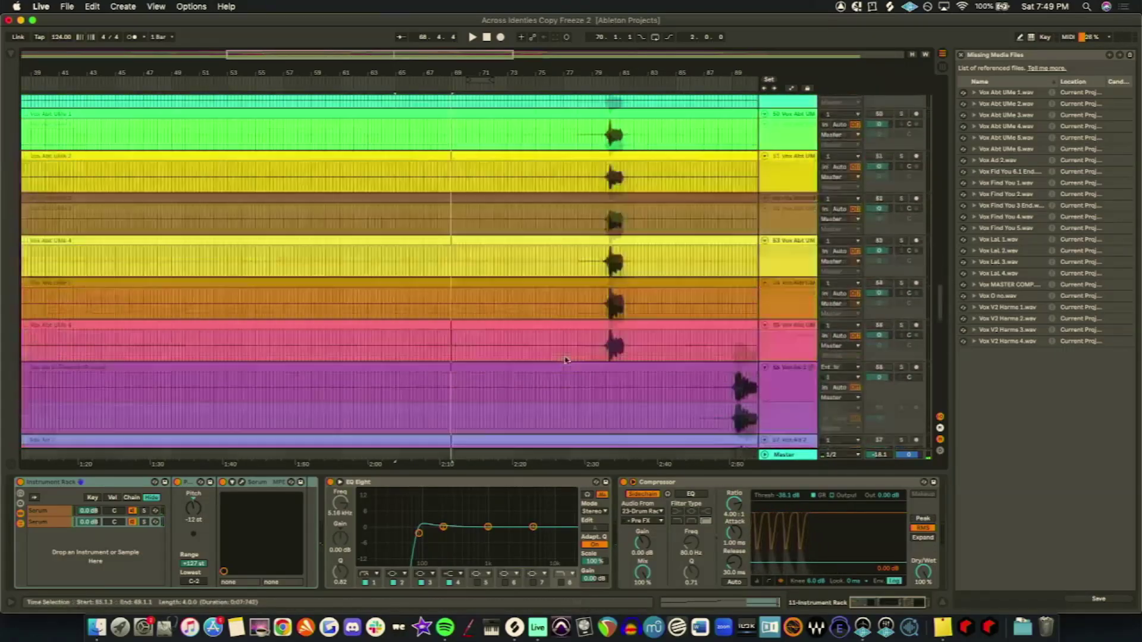
scroll(566, 360, down, 5)
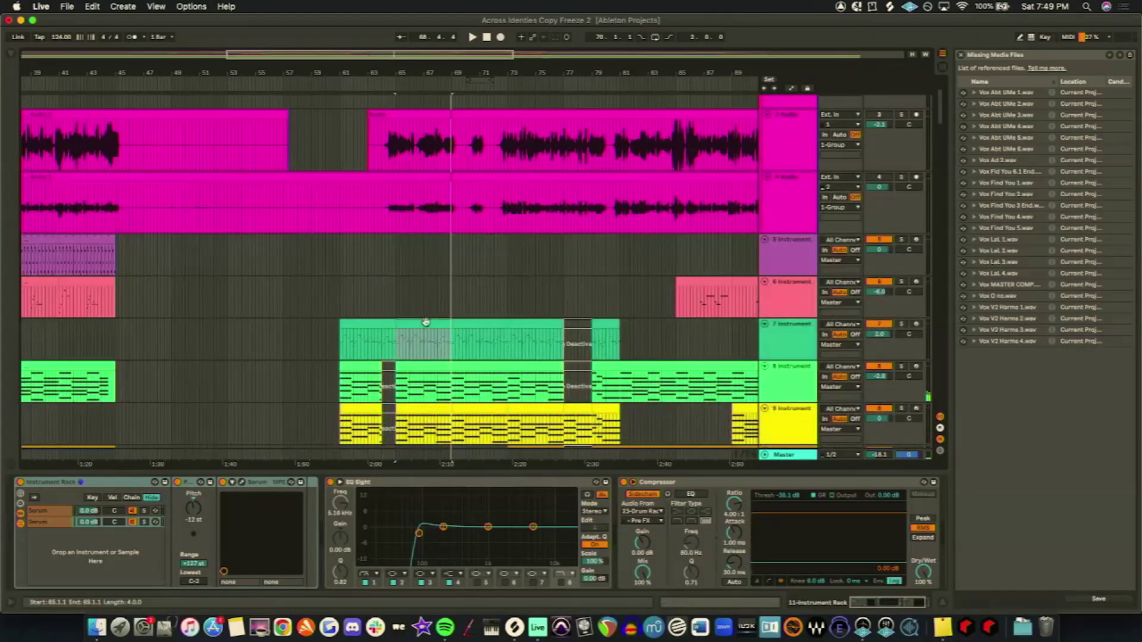
key(Up)
key(Up)
key(Up)
key(Up)
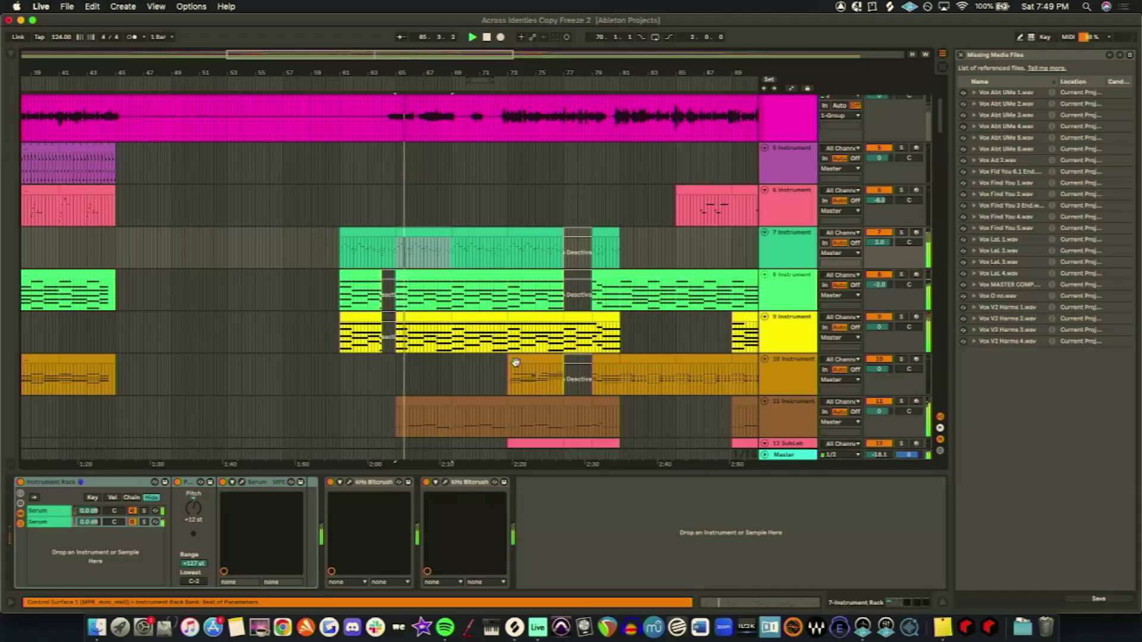
scroll(516, 361, down, 3)
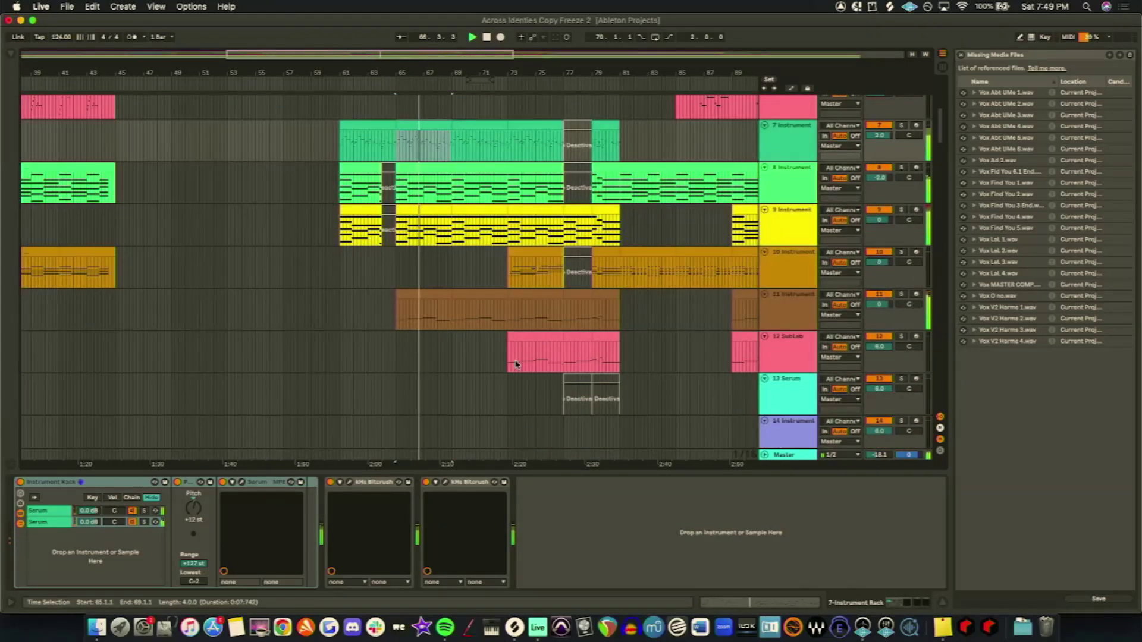
scroll(516, 364, down, 10)
scroll(517, 364, up, 6)
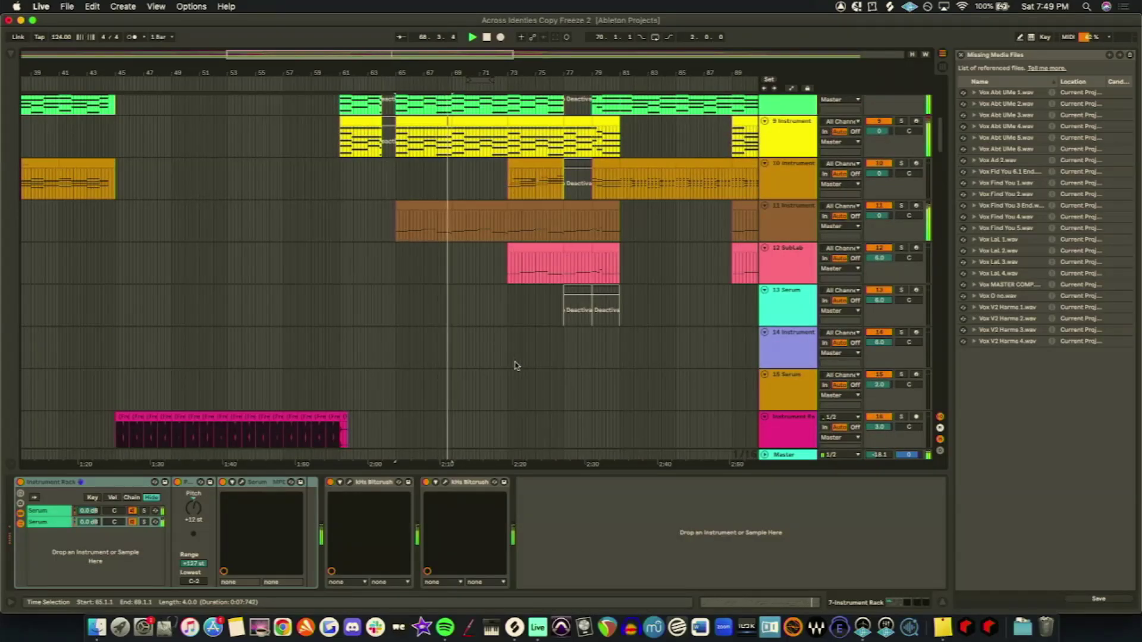
scroll(515, 365, up, 3)
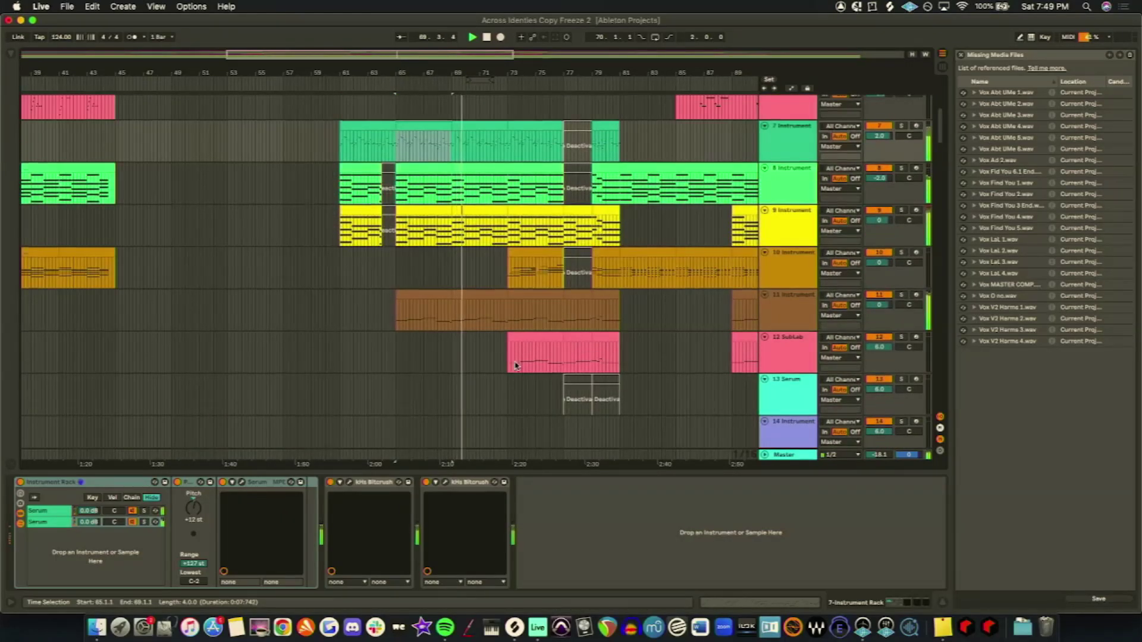
Step: Place the insert mark at the start of the Vox MASTER COMP clip on track 74 and open its VocalSynth 2 plugin
scroll(515, 365, down, 12)
scroll(516, 364, down, 20)
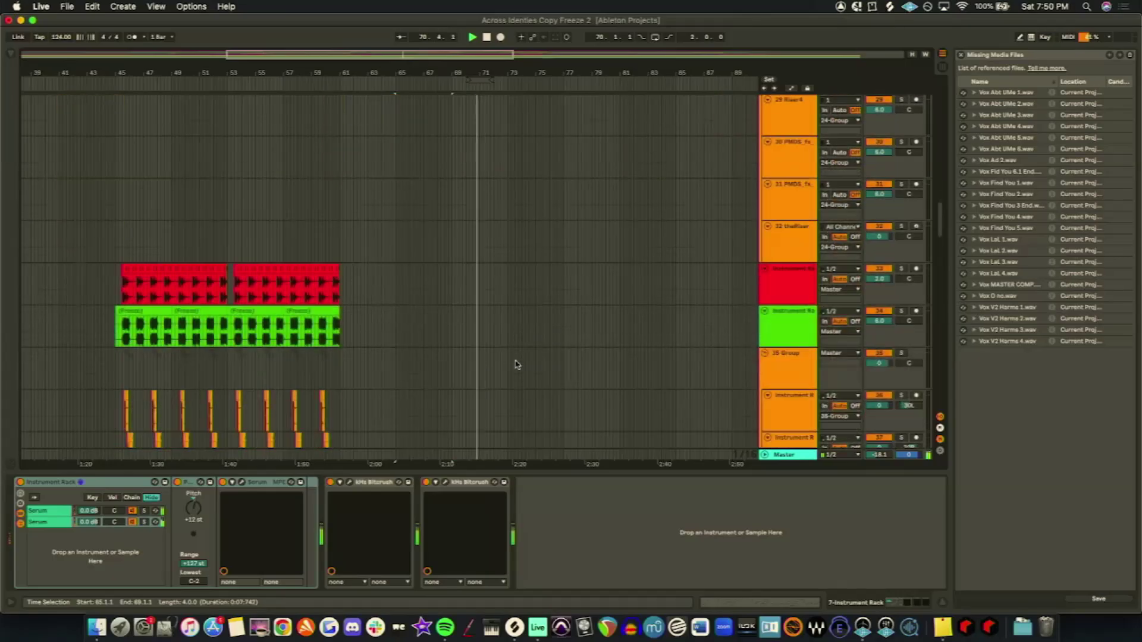
scroll(512, 360, down, 20)
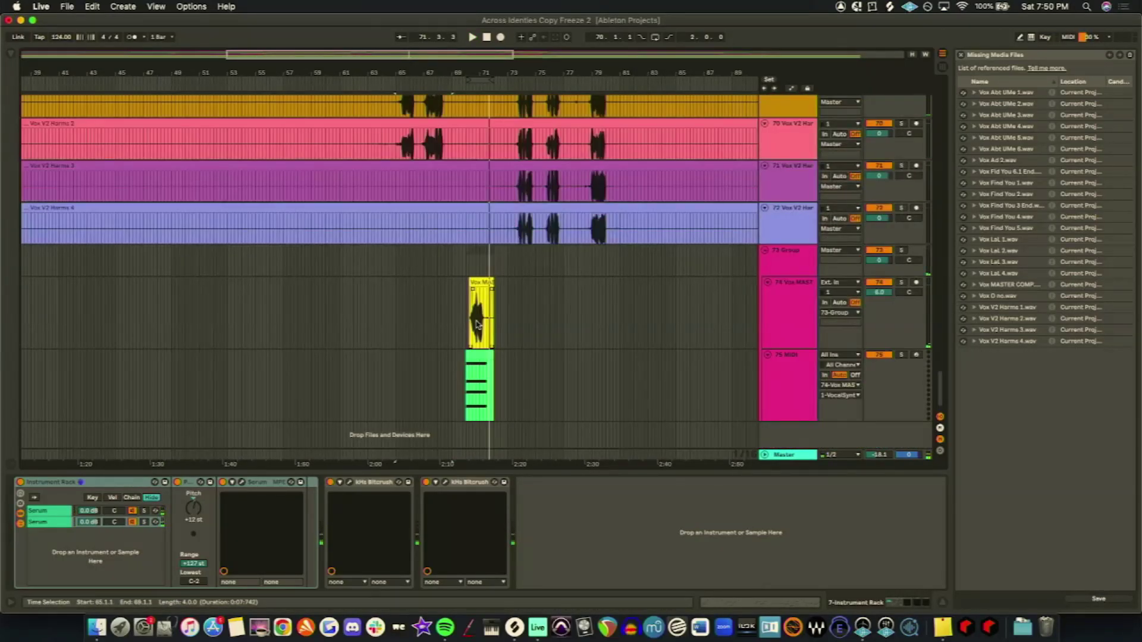
click(468, 319)
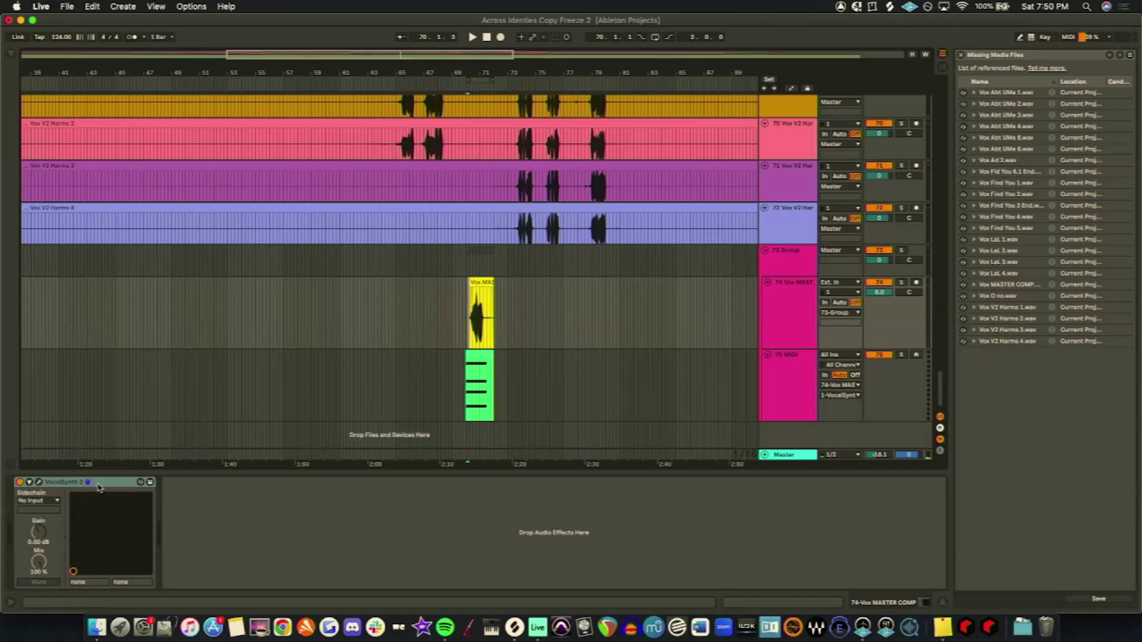
click(38, 483)
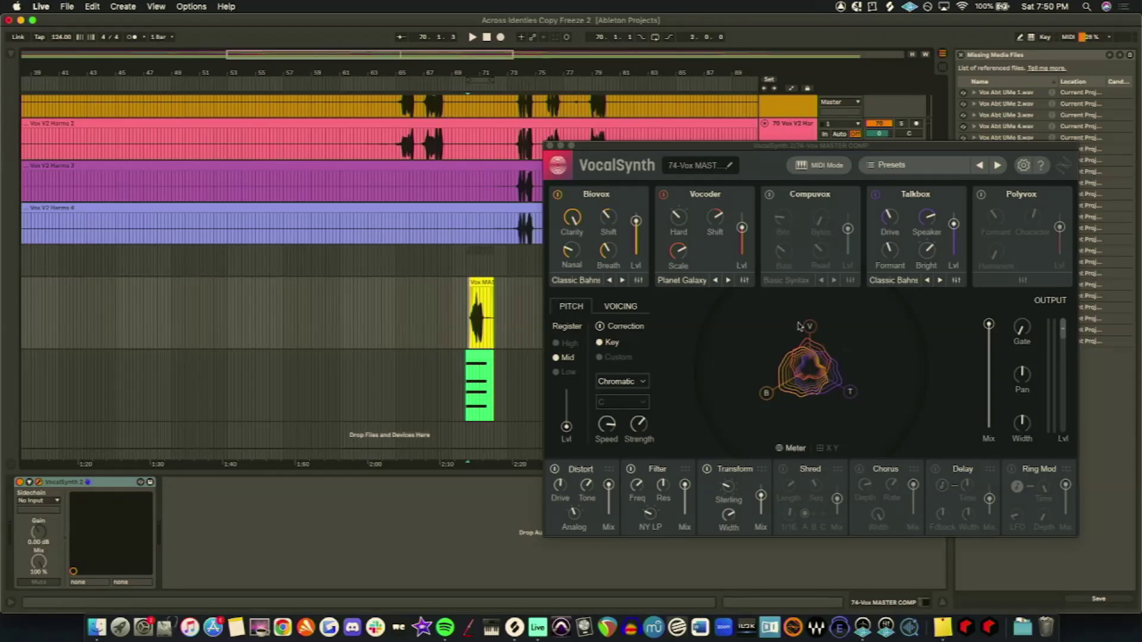
Step: Close the VocalSynth 2 plugin window and select the 12 SubLab clip starting at 73.1.1
click(550, 146)
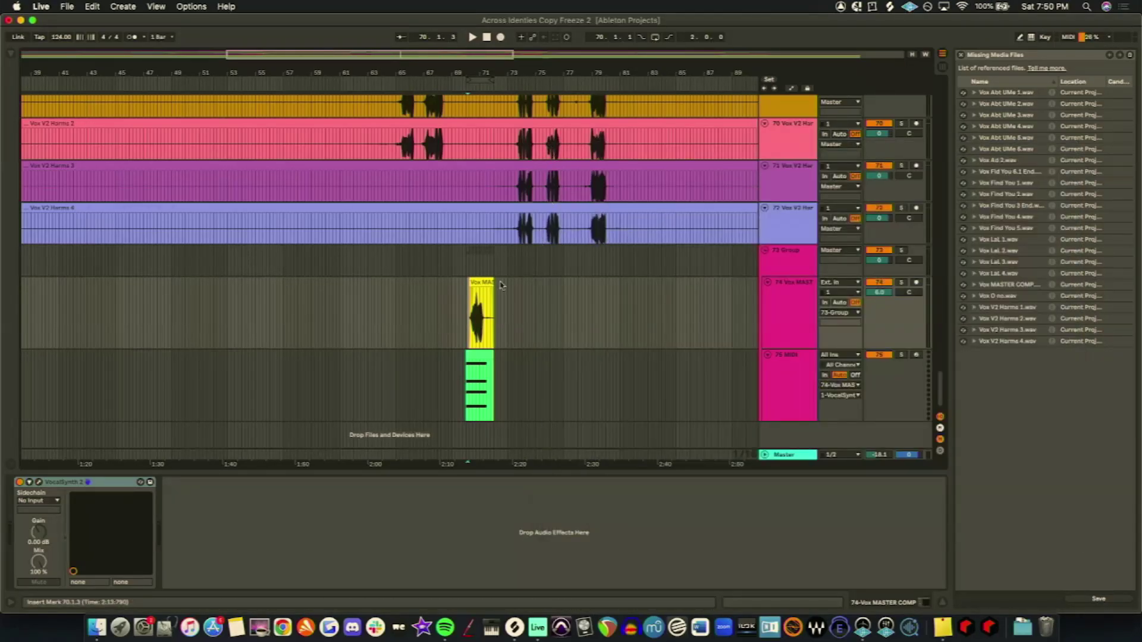
scroll(468, 306, up, 10)
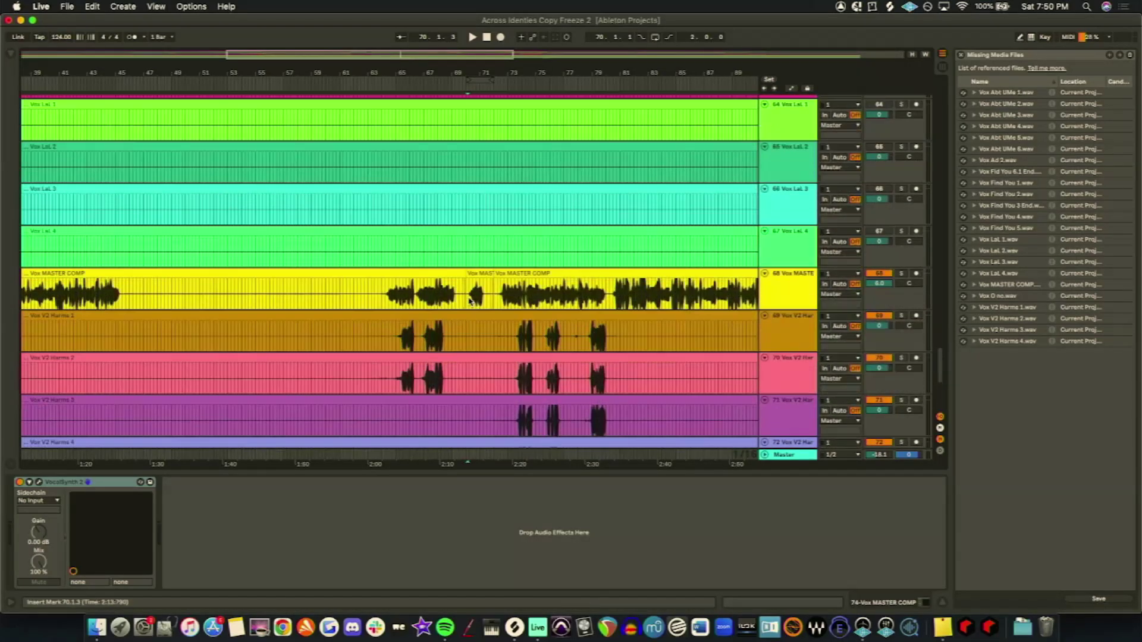
scroll(470, 302, up, 20)
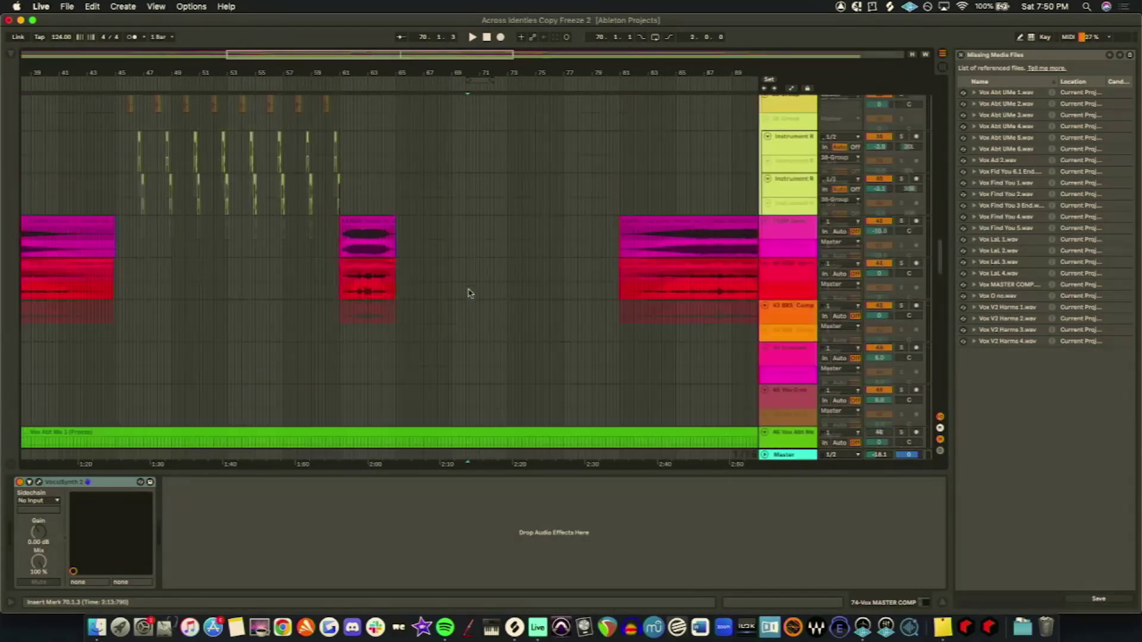
scroll(468, 293, up, 20)
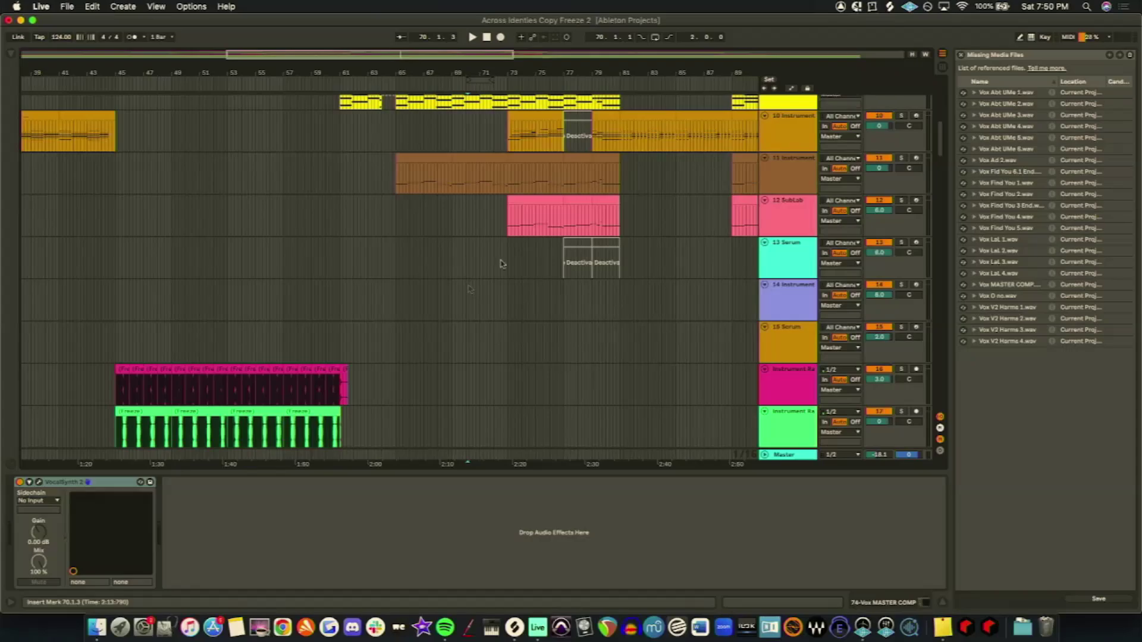
click(521, 208)
scroll(523, 266, up, 3)
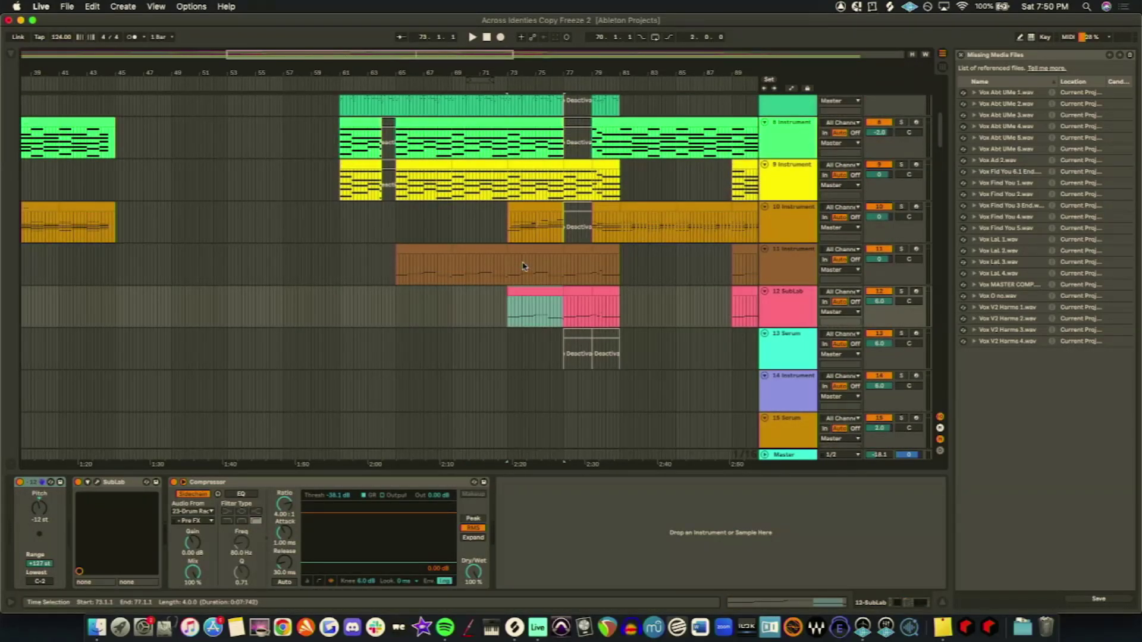
Step: Play the full mix from the 11 Instrument clip at 69.1.1, then from its clip at 73.1.1
drag(507, 250, 452, 250)
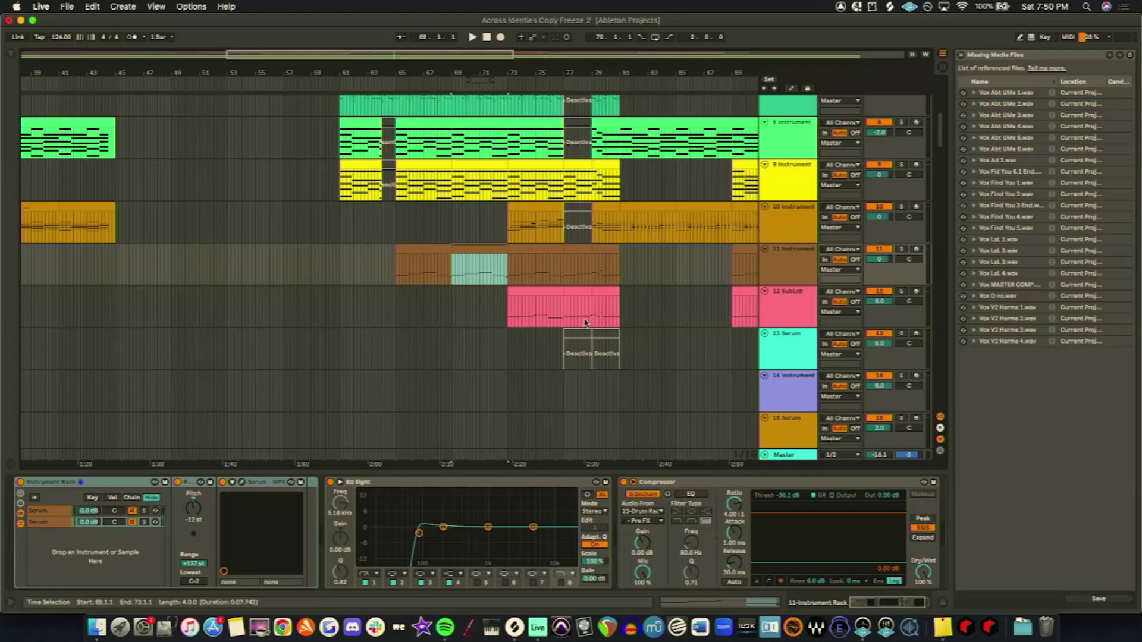
scroll(585, 323, down, 4)
scroll(604, 301, up, 3)
click(605, 341)
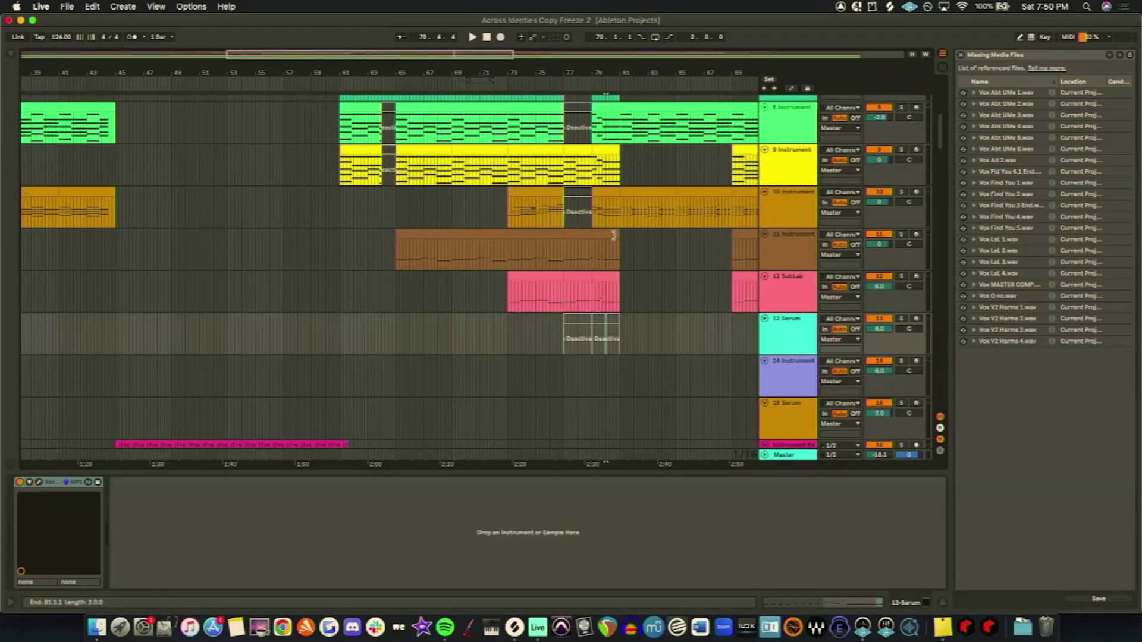
click(469, 237)
key(space)
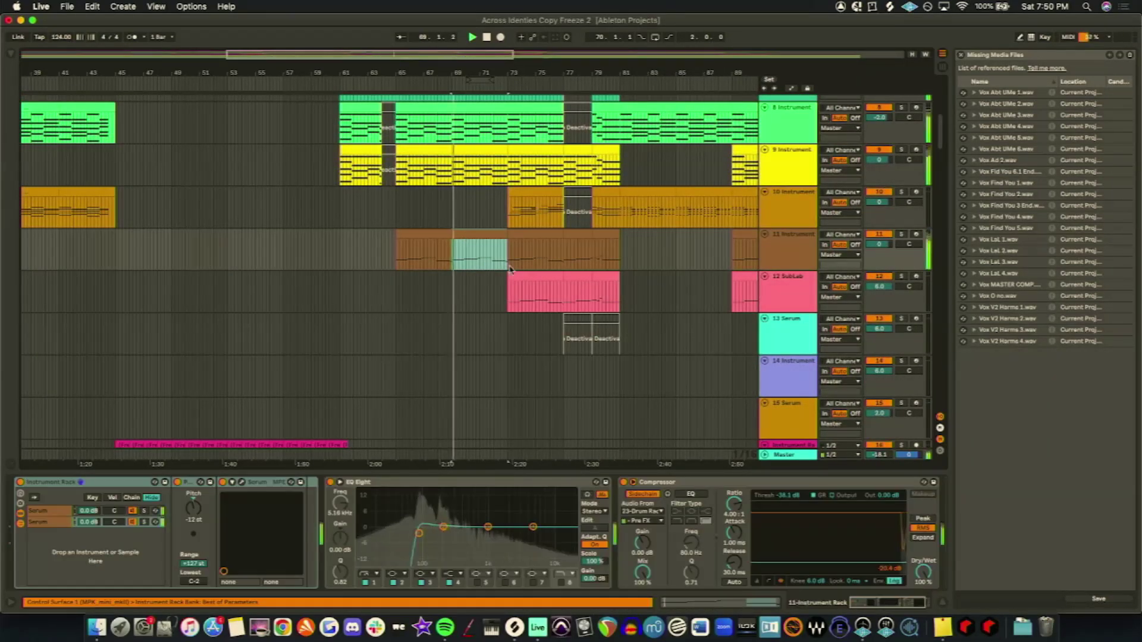
click(530, 237)
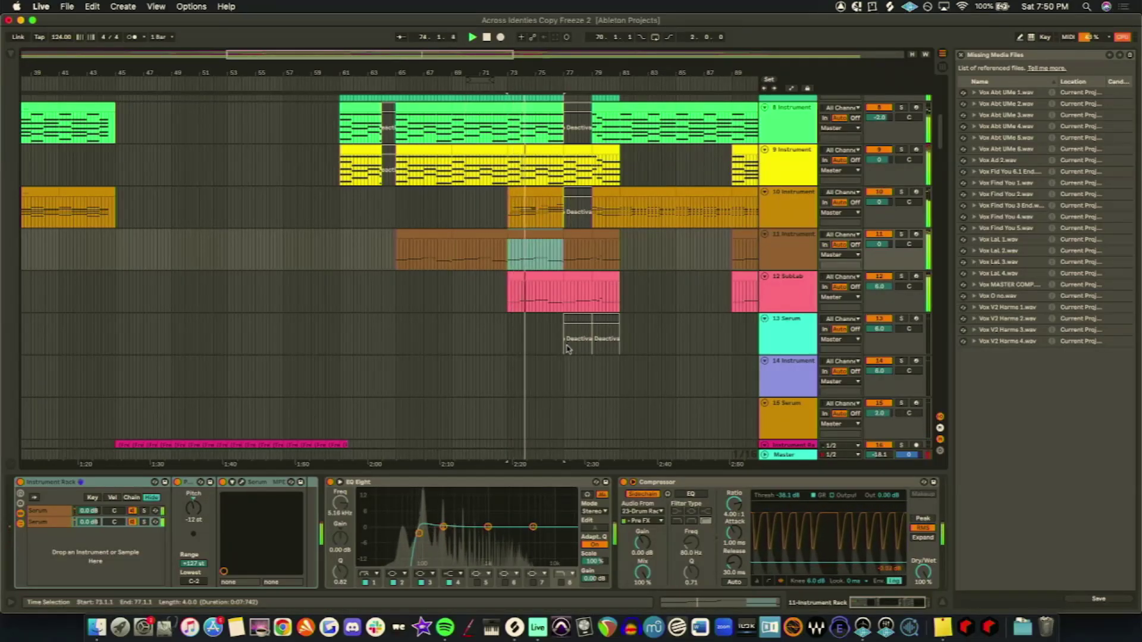
scroll(803, 333, up, 5)
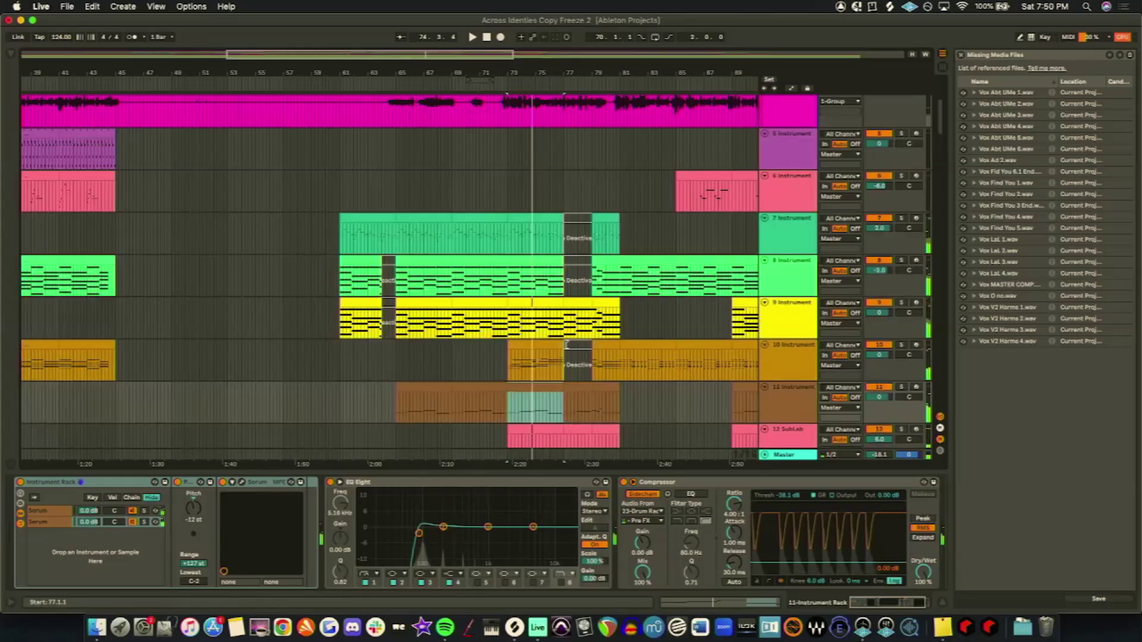
scroll(802, 333, down, 4)
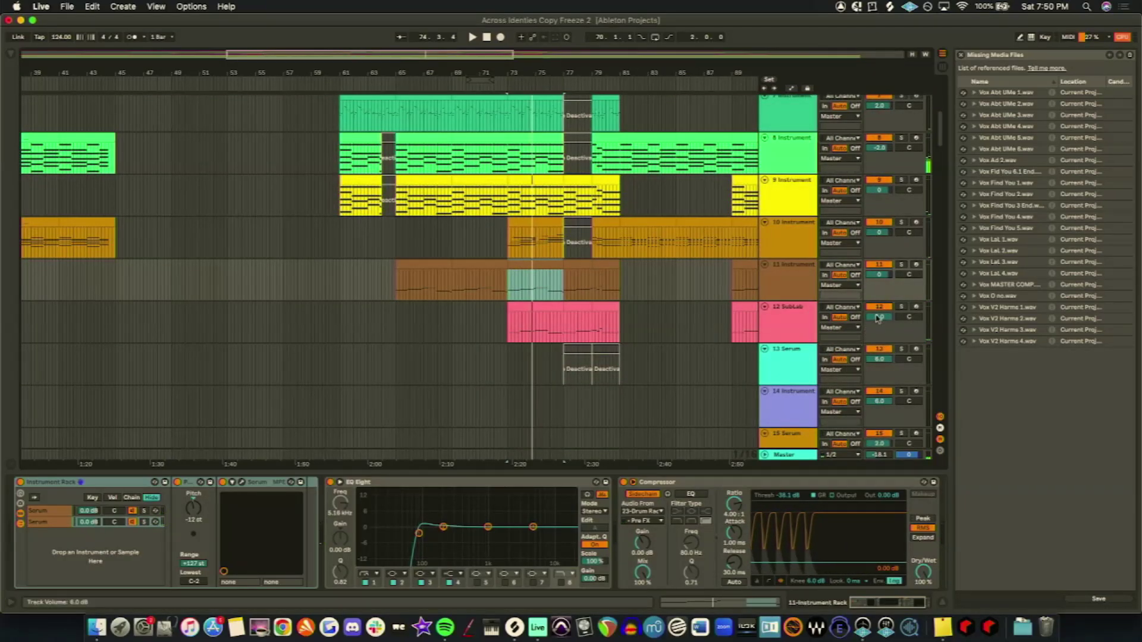
Step: Solo the 10 Instrument track and play its clip from 73.1.1
key(Up)
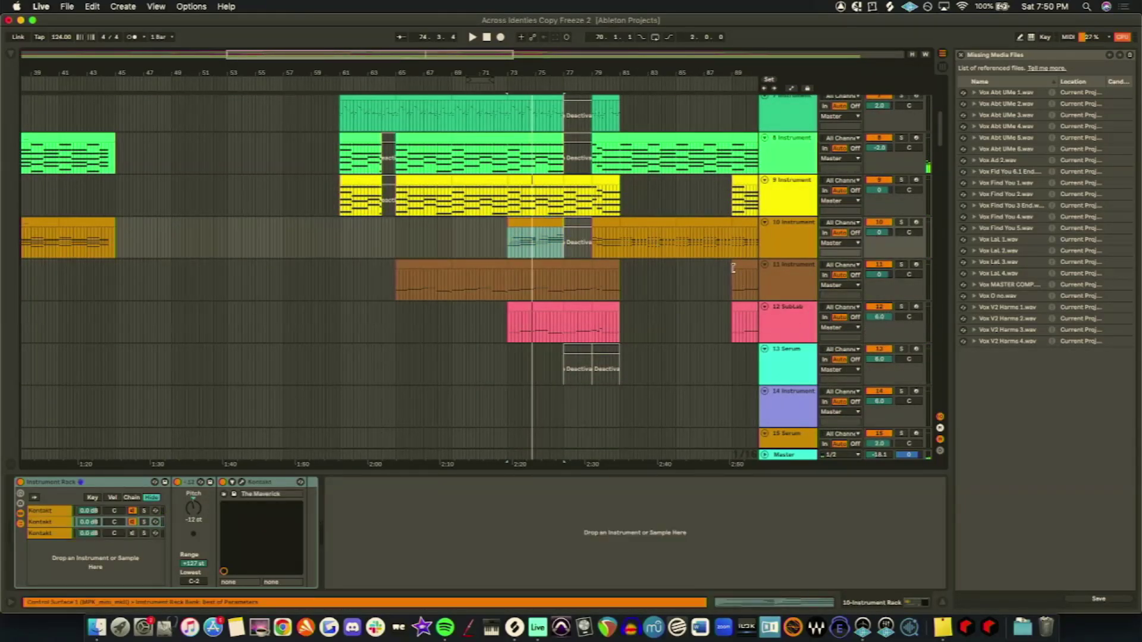
click(901, 223)
key(space)
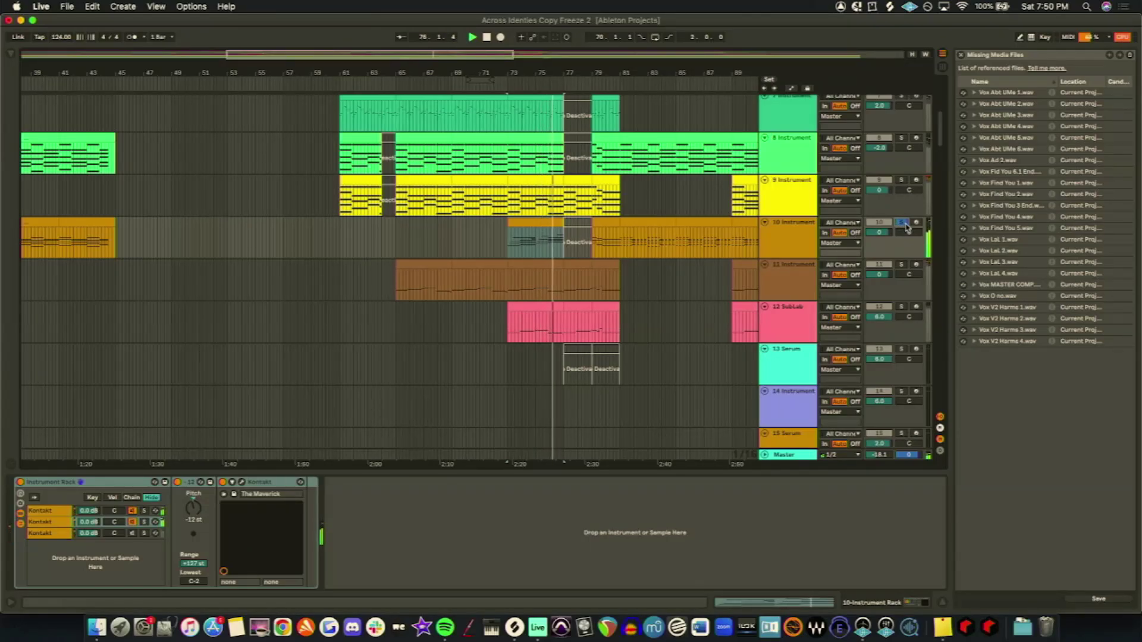
Step: Clear the 10 Instrument solo and play the full mix from 73.1.1
click(531, 226)
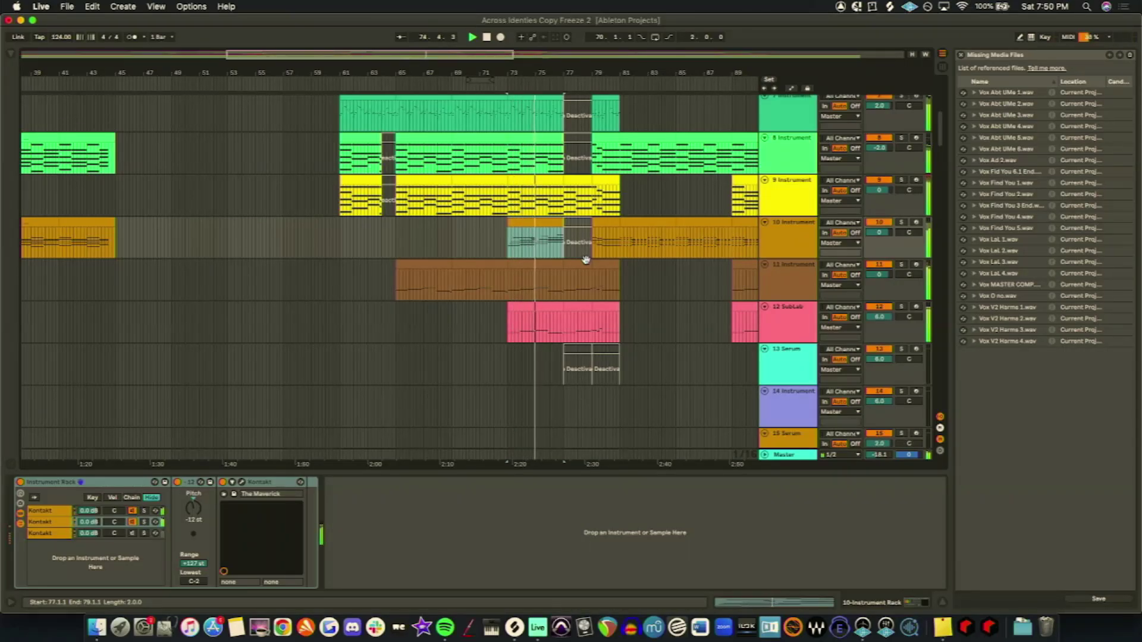
scroll(645, 305, up, 3)
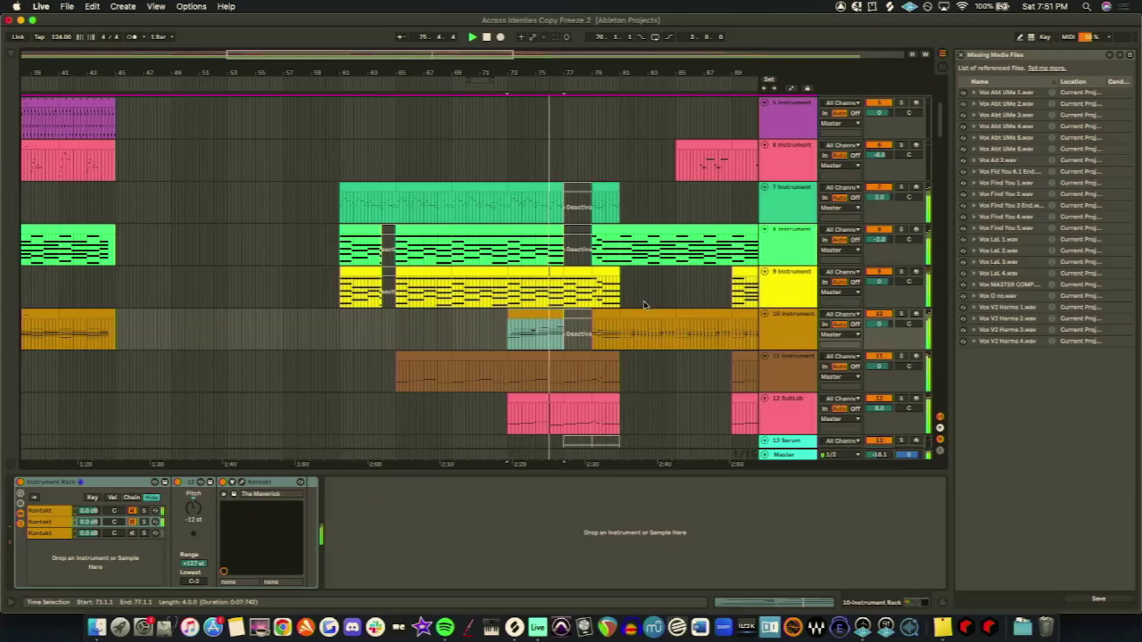
scroll(643, 306, down, 3)
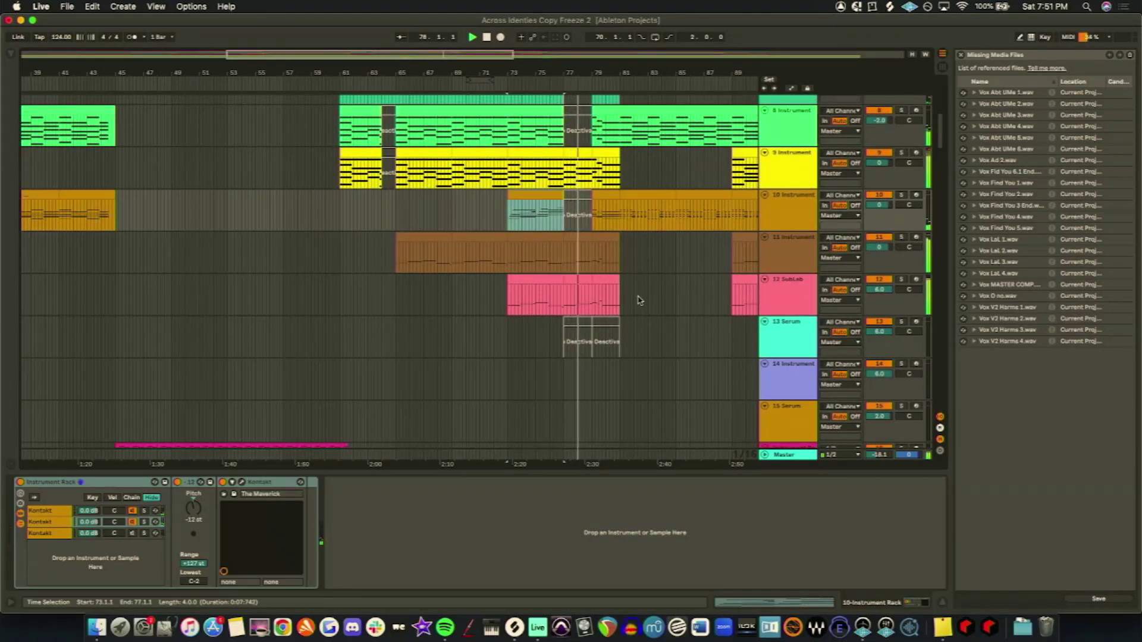
scroll(643, 304, up, 3)
scroll(647, 314, up, 1)
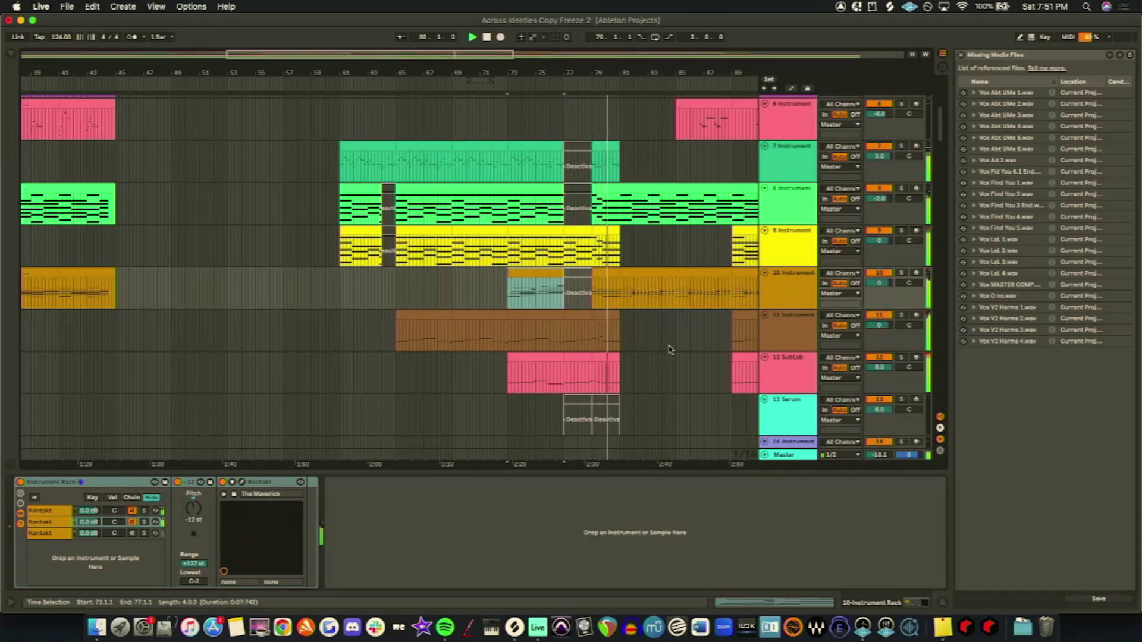
Step: Stop playback and inspect the 10 Instrument track's deactivated clip at 77.1.1 and the clip at 79.1.1
click(609, 271)
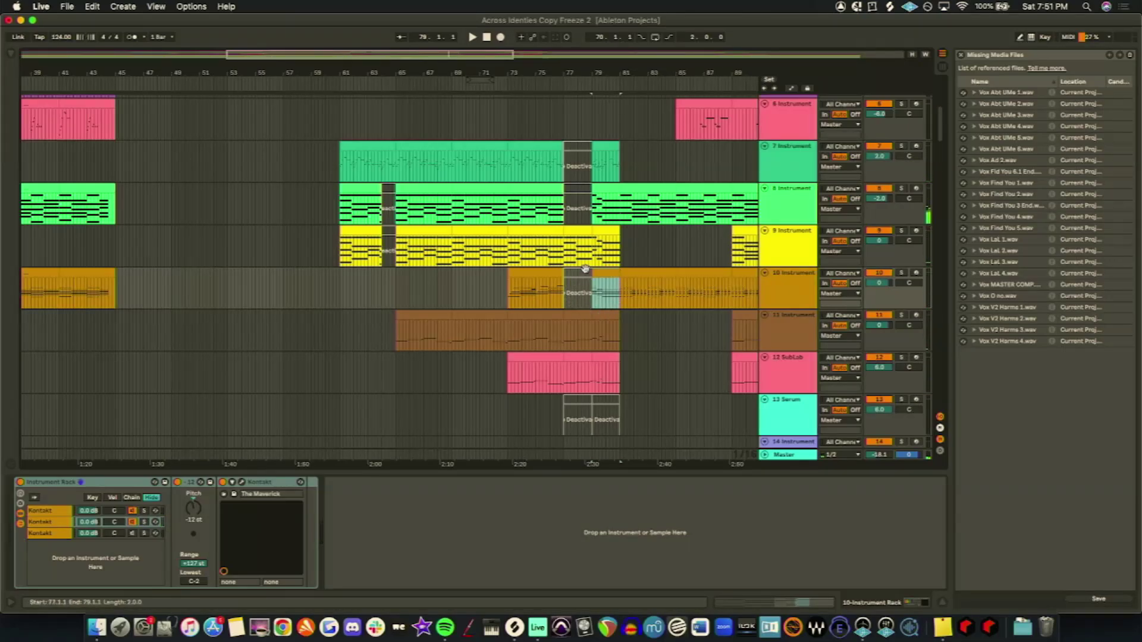
click(585, 270)
scroll(607, 308, down, 3)
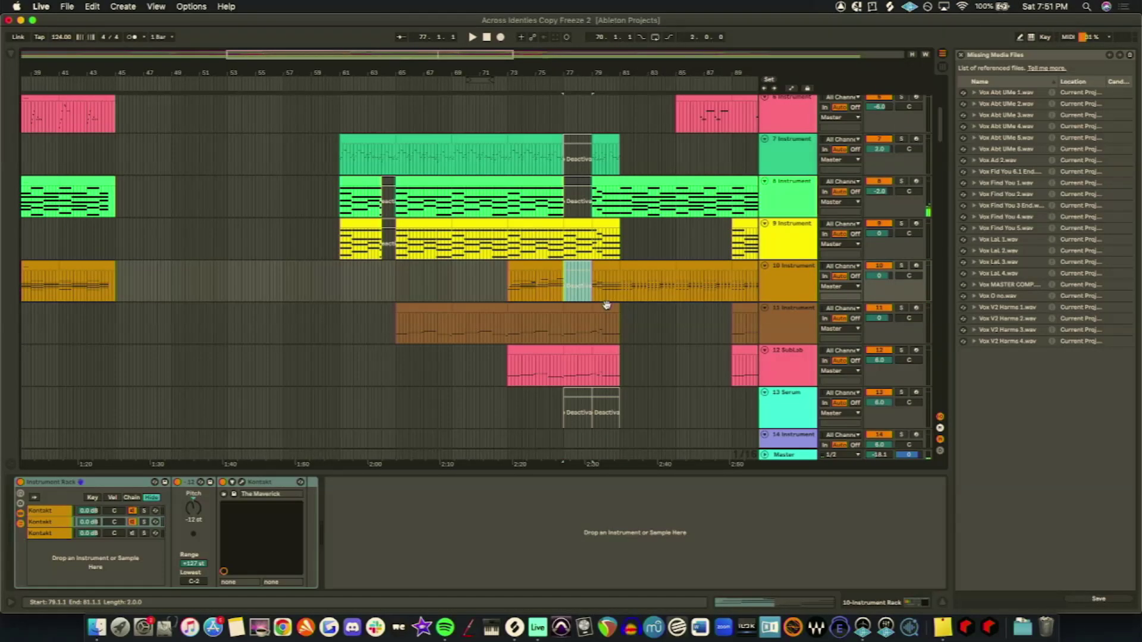
click(607, 227)
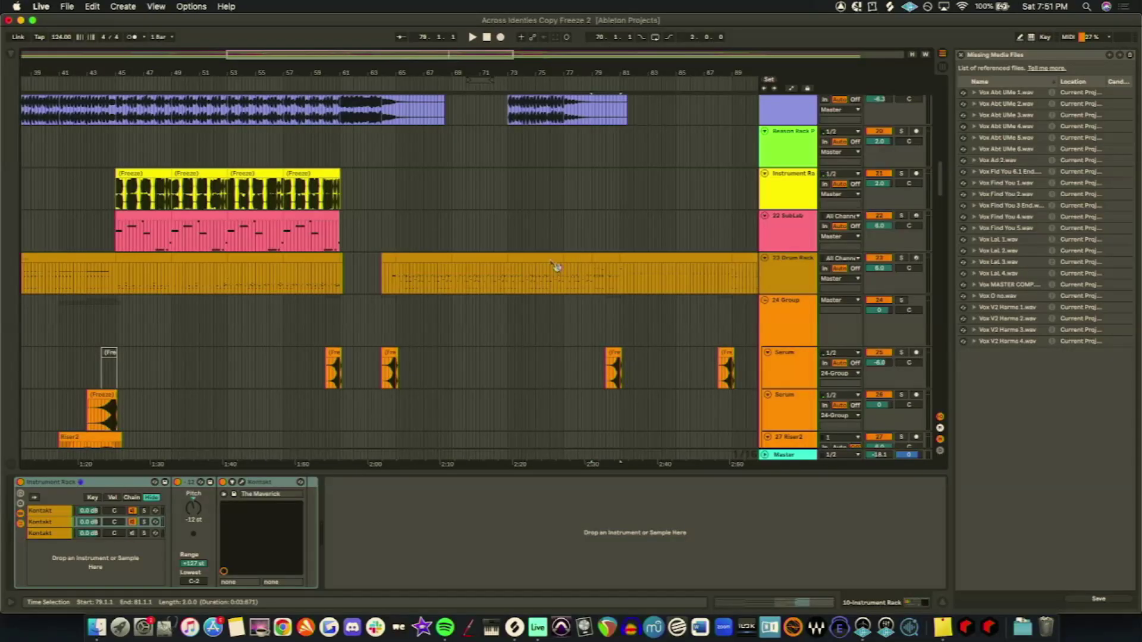
Step: Solo the 23 Drum Rack track, play its clip from 73.1.1 and look through the rack's pads
click(856, 256)
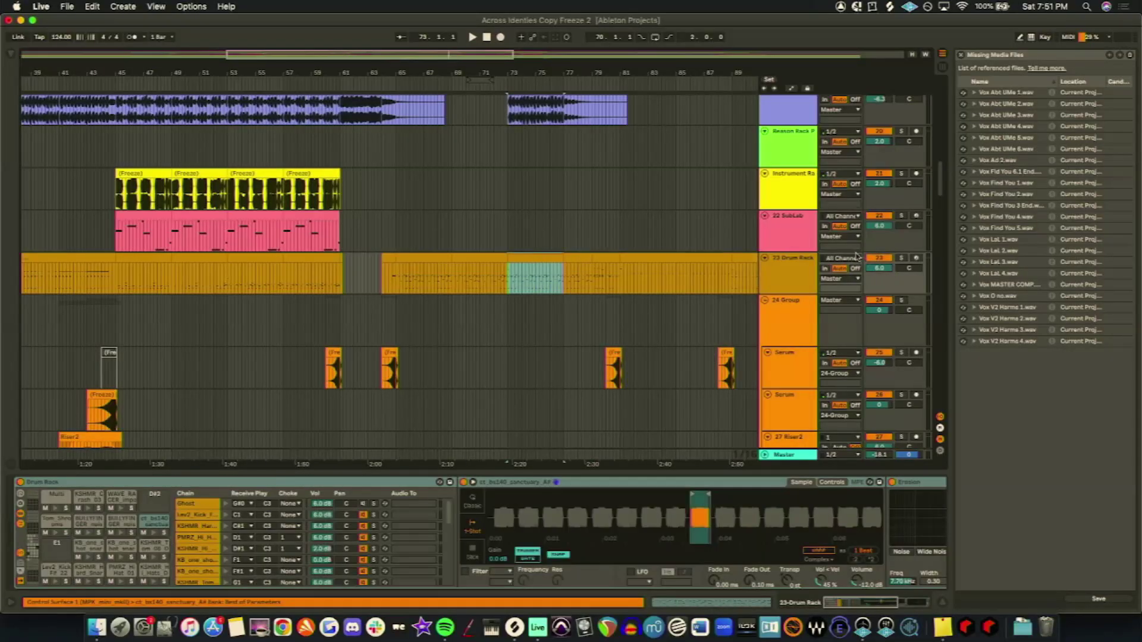
click(903, 257)
key(space)
scroll(89, 538, up, 4)
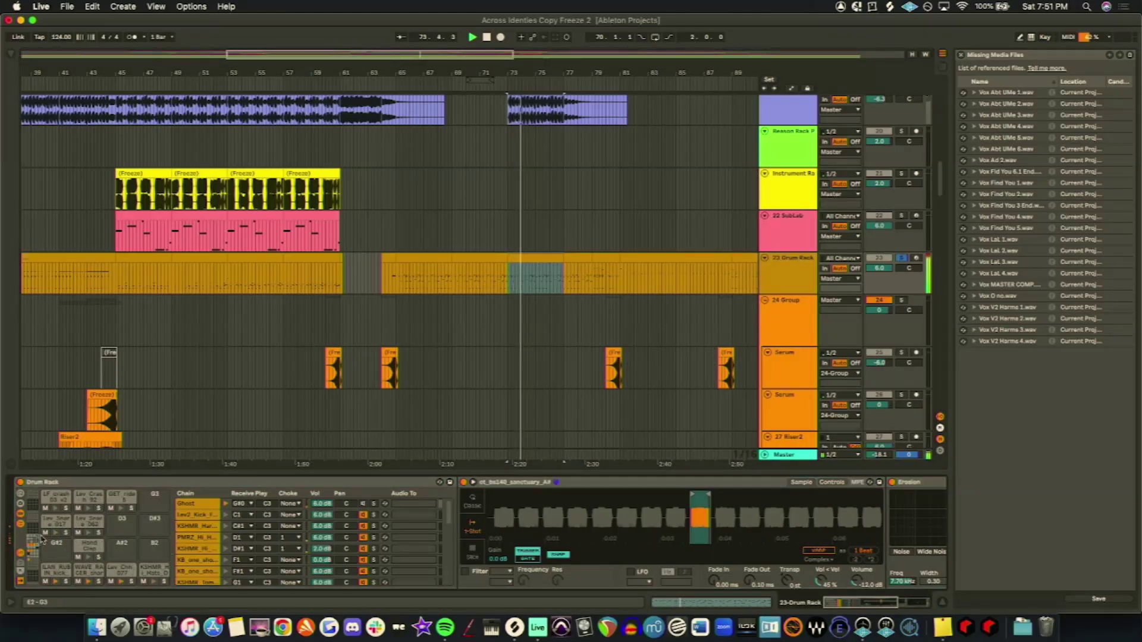
scroll(52, 537, down, 4)
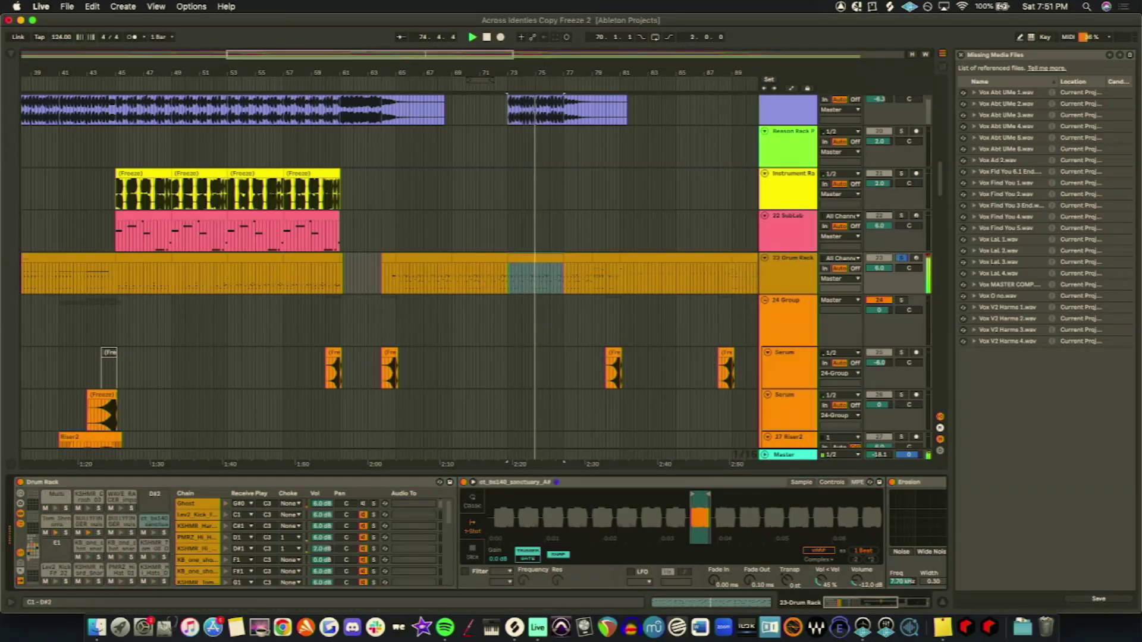
Step: Play the Drum Rack clip from 73.1.1 while isolating the Tom_Shrooms, BULLYFINGER and ct_bs140 sanctuary pads
click(46, 533)
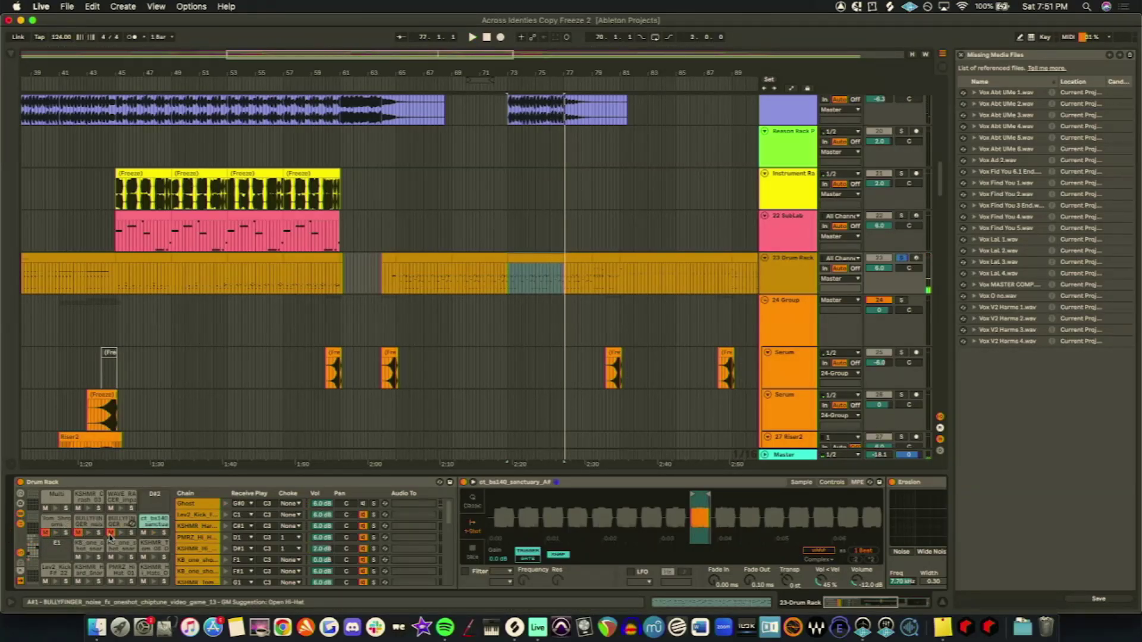
key(space)
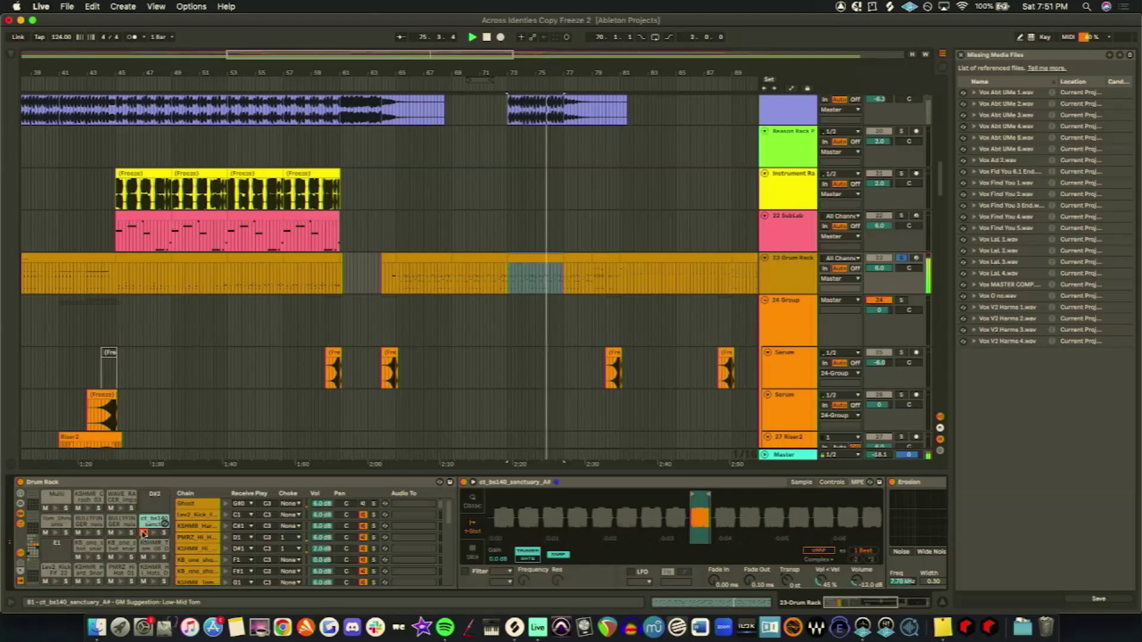
click(66, 531)
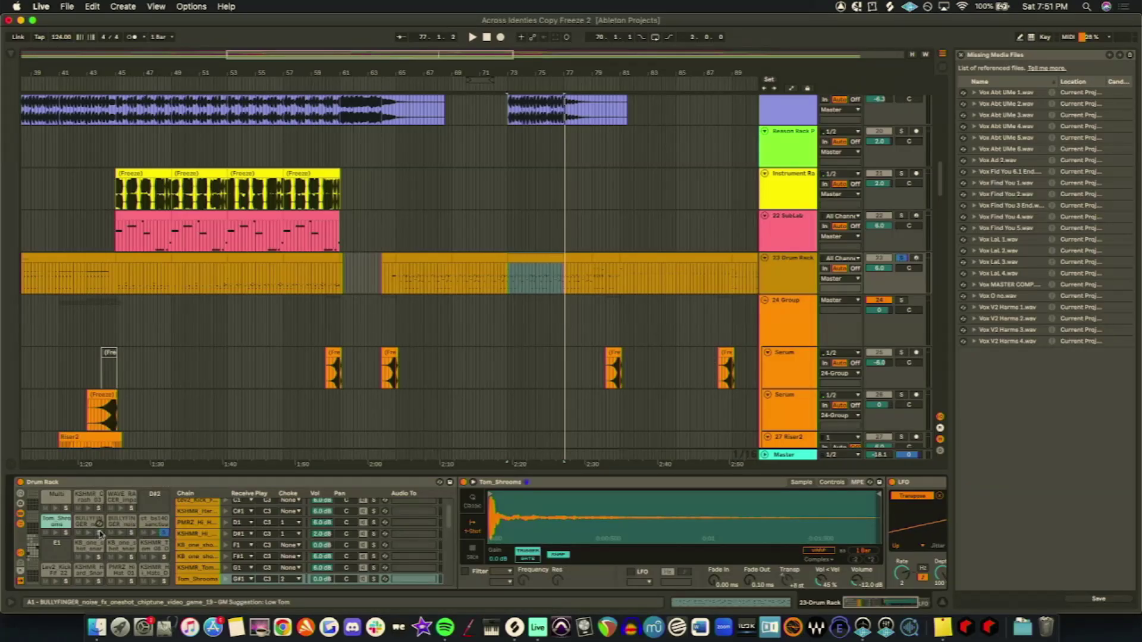
key(space)
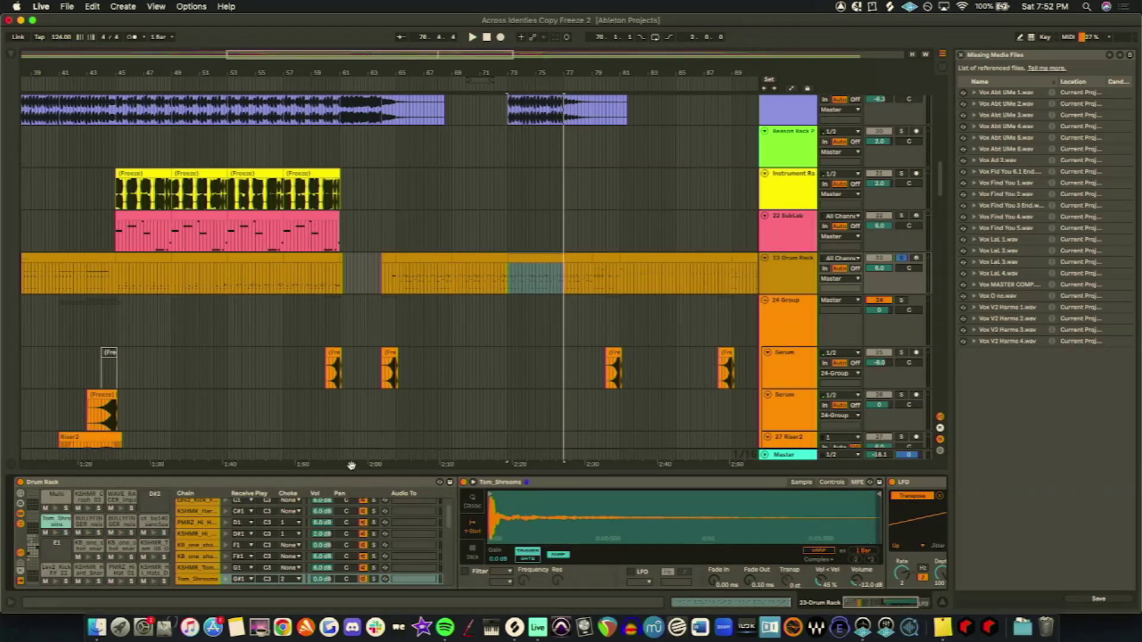
scroll(509, 369, up, 2)
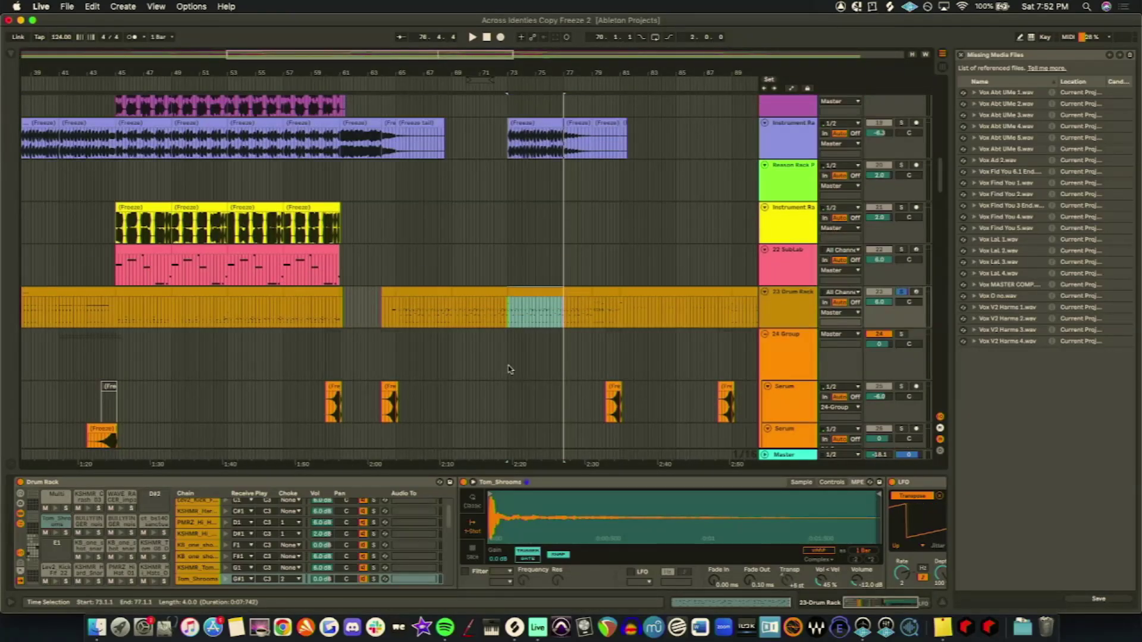
Step: Clear the 23 Drum Rack solo and select the 10 Instrument clip starting at 81.1.1
click(901, 293)
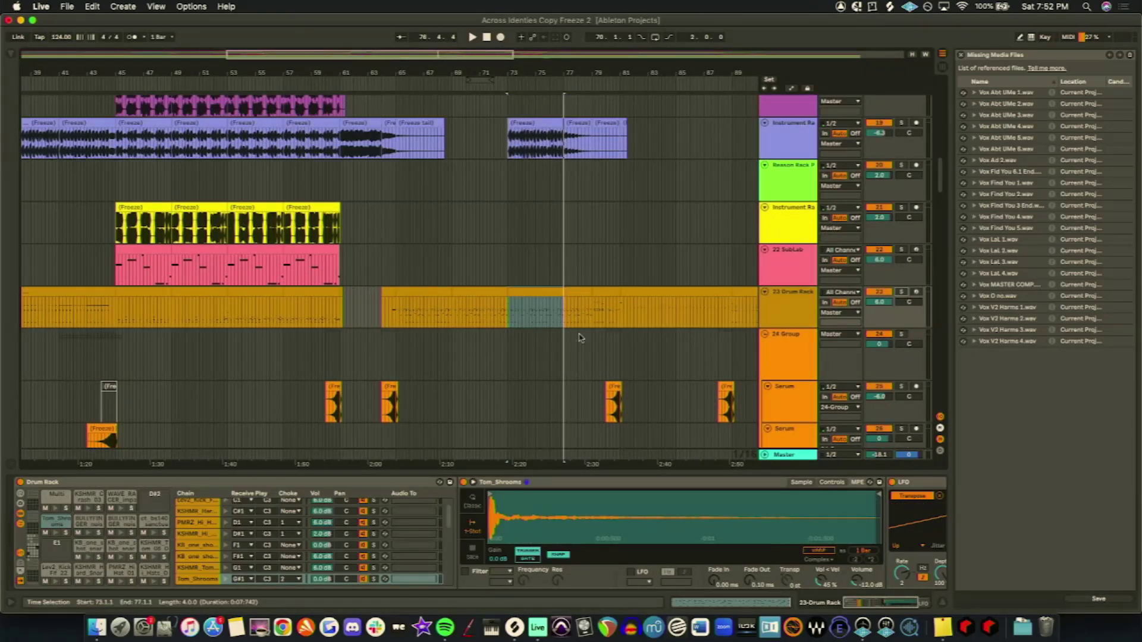
click(545, 302)
scroll(624, 334, up, 20)
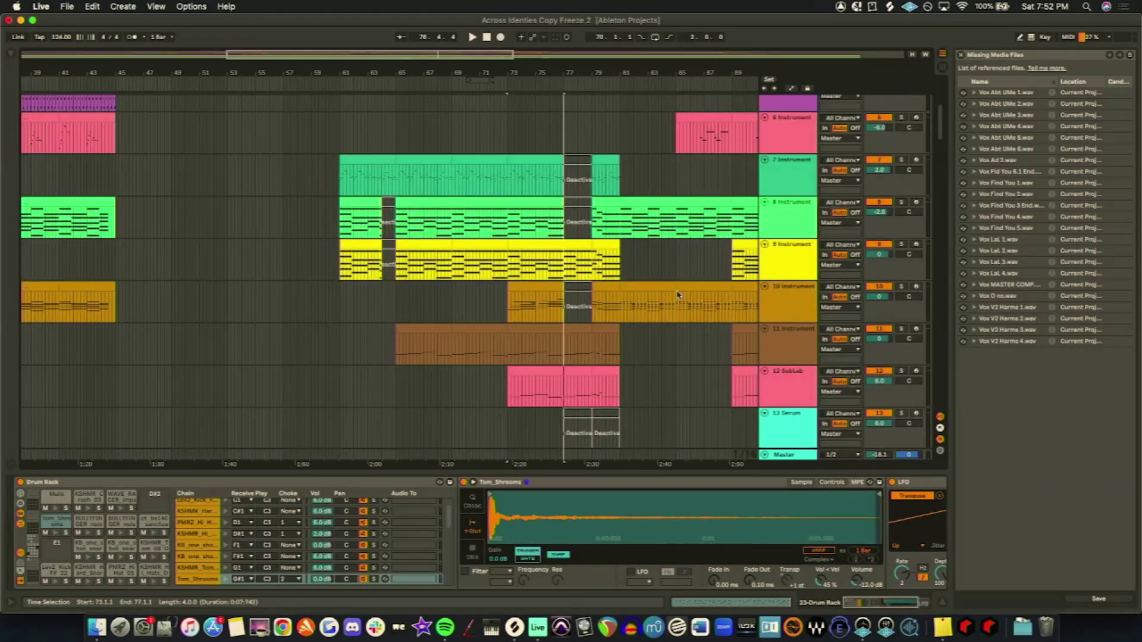
drag(651, 294, 631, 307)
drag(459, 54, 550, 57)
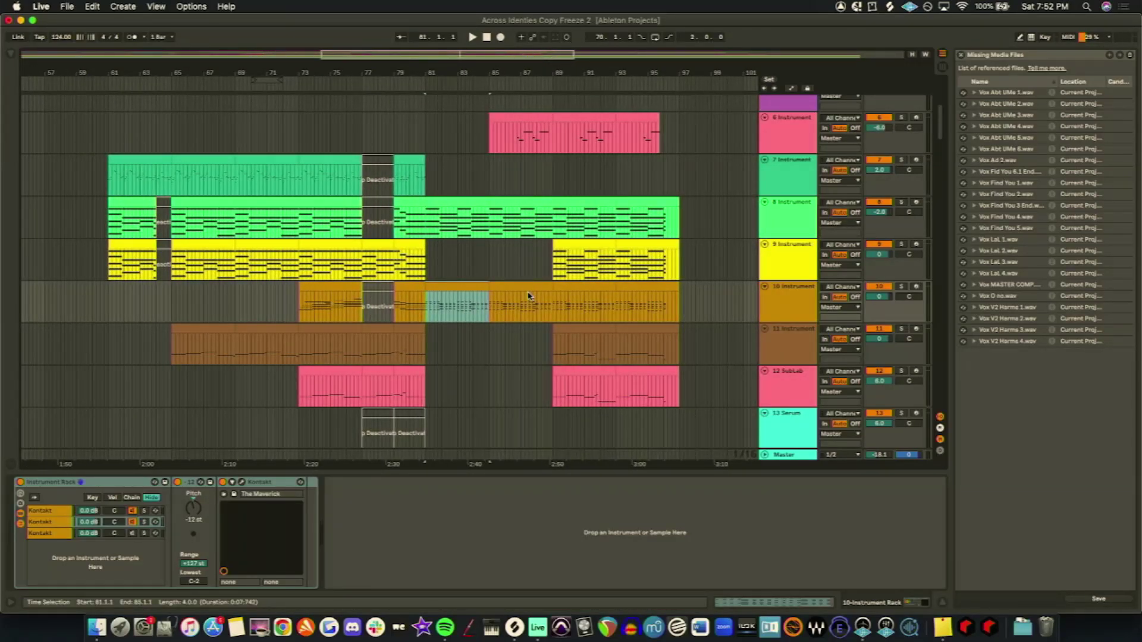
Step: Solo the 10 Instrument track and play its clip from 81.1.1
scroll(629, 365, down, 10)
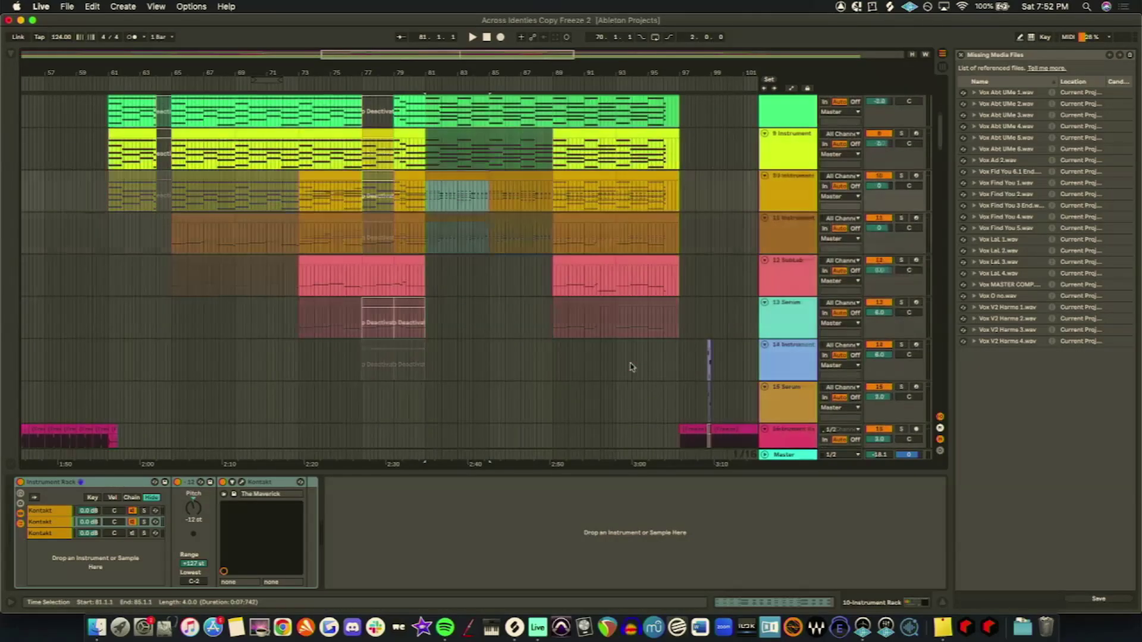
scroll(630, 364, up, 10)
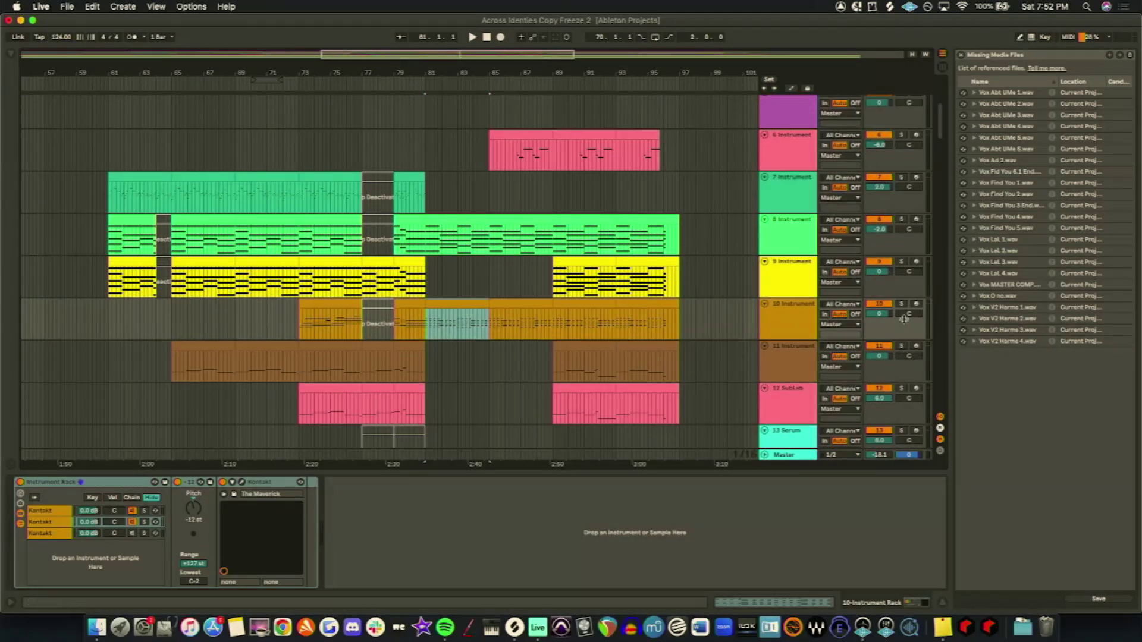
click(902, 304)
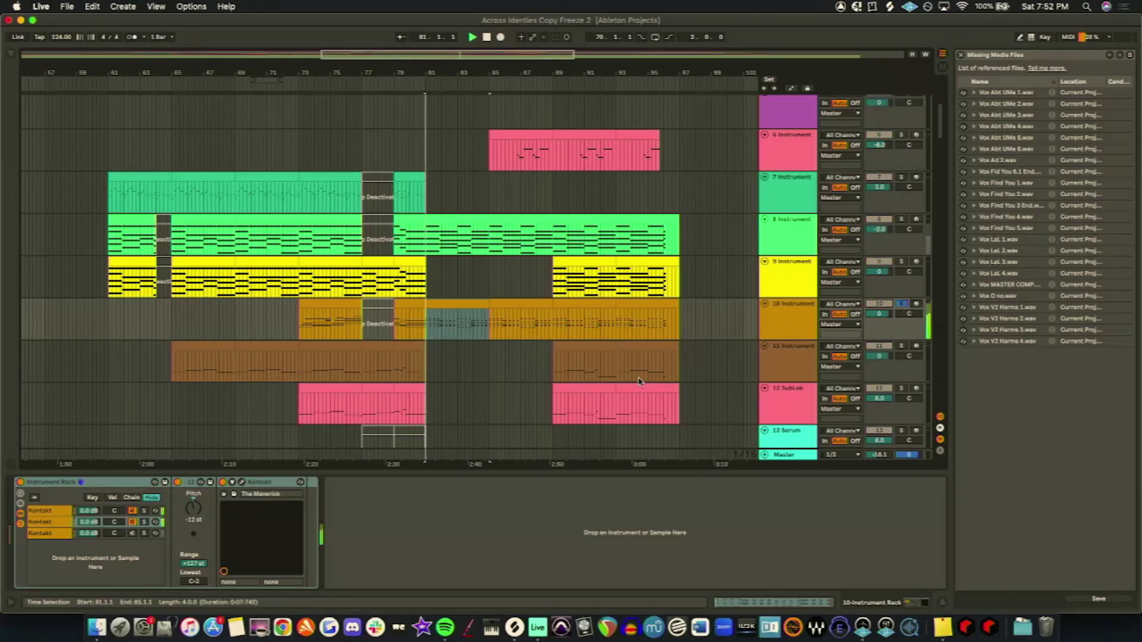
scroll(640, 378, up, 3)
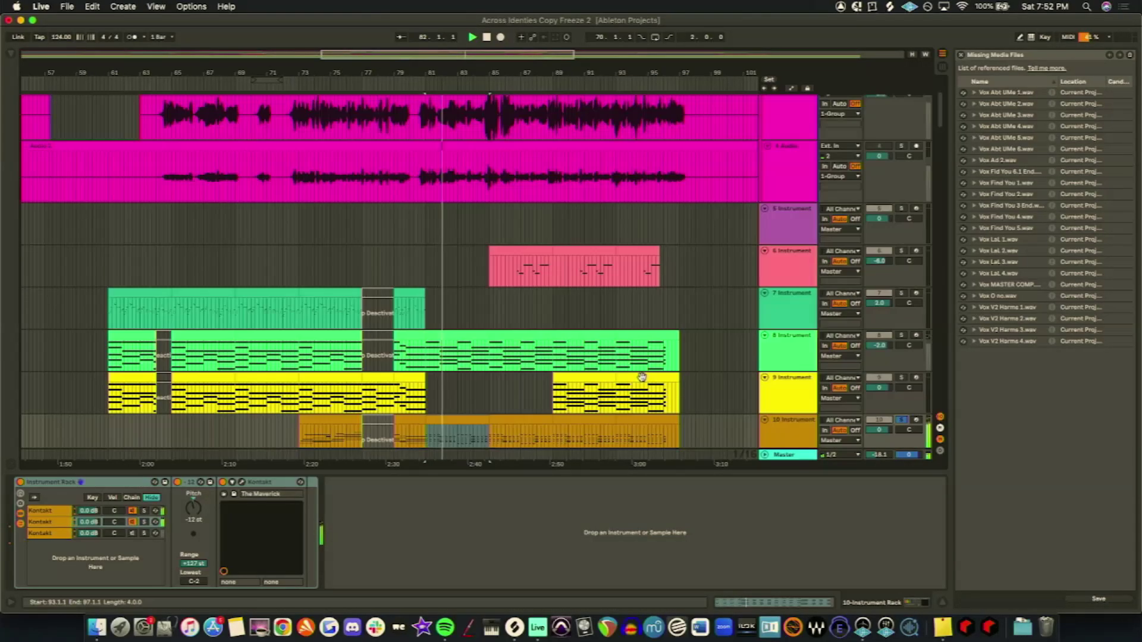
Step: Play from 81.1.1 and solo the audio tracks 41 and 42 alongside the 10 Instrument comparison section
scroll(641, 377, down, 4)
scroll(676, 380, down, 2)
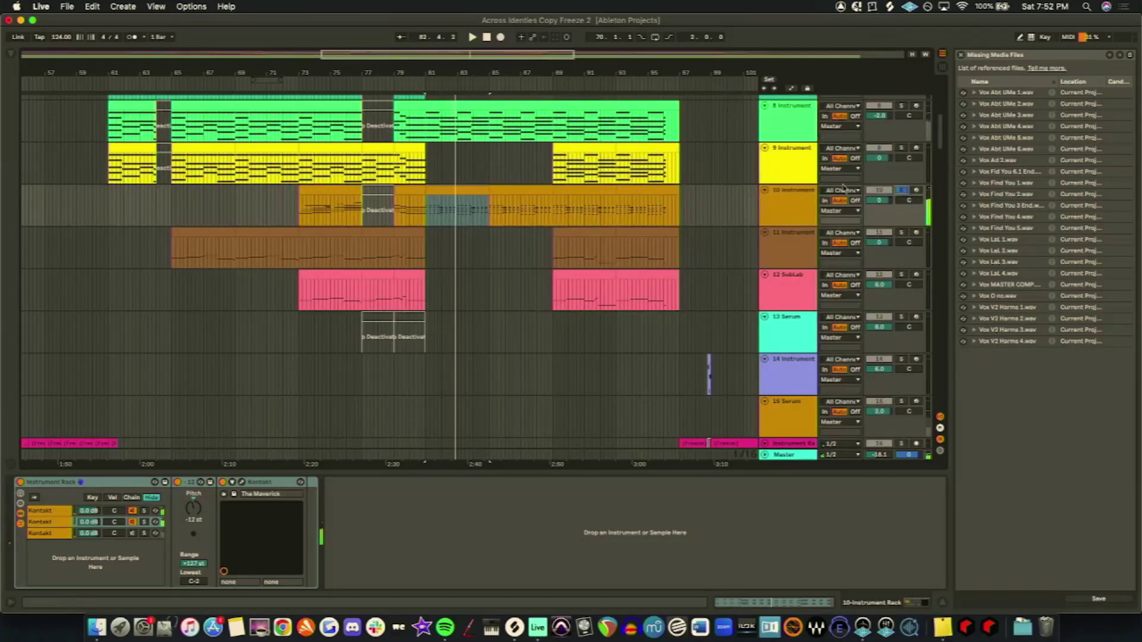
scroll(810, 338, down, 10)
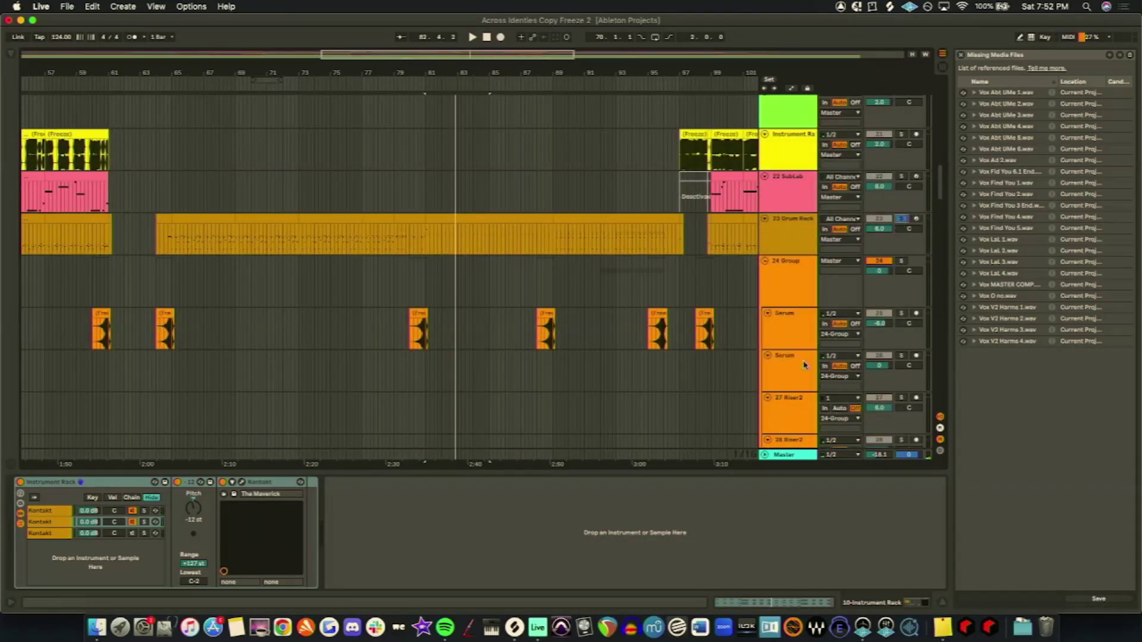
key(space)
scroll(803, 363, down, 10)
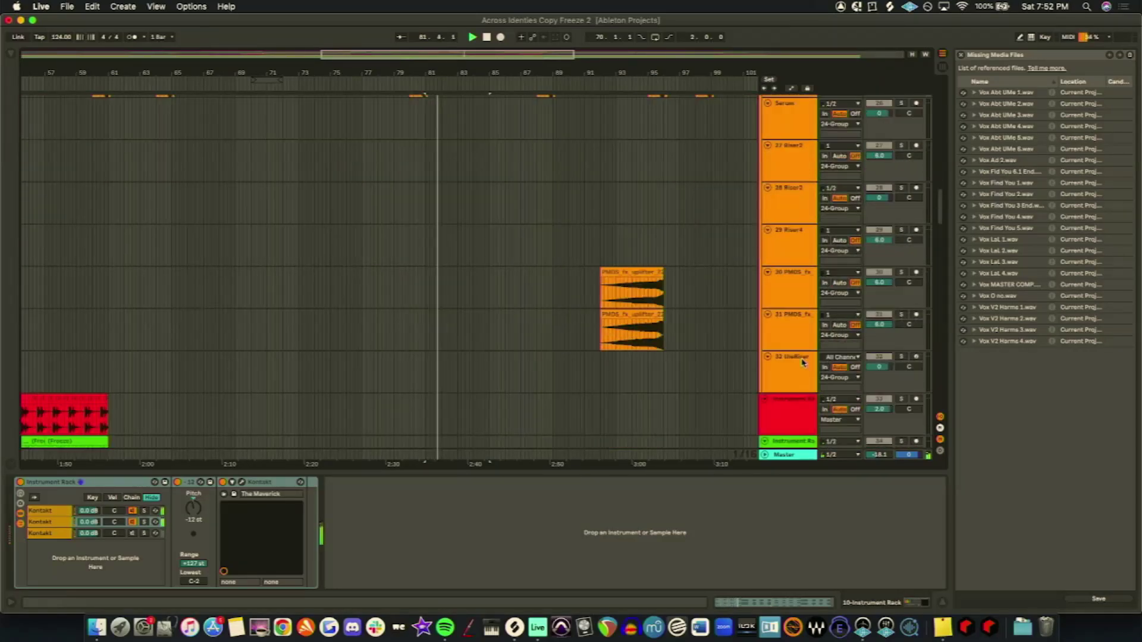
scroll(798, 363, down, 5)
scroll(797, 364, up, 6)
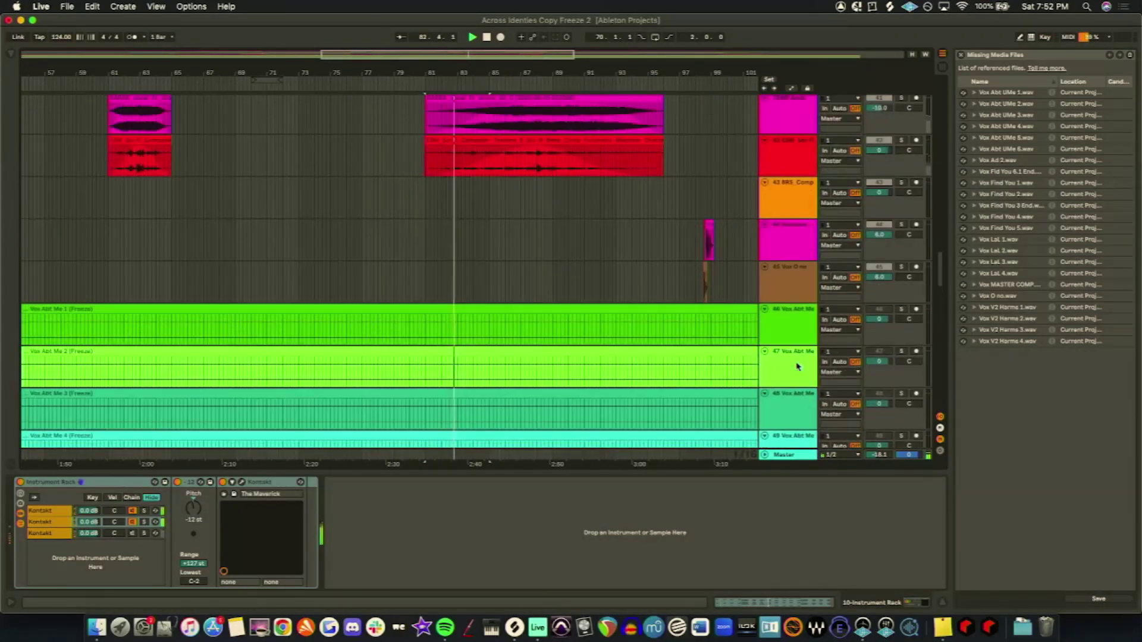
click(901, 162)
super+click(901, 204)
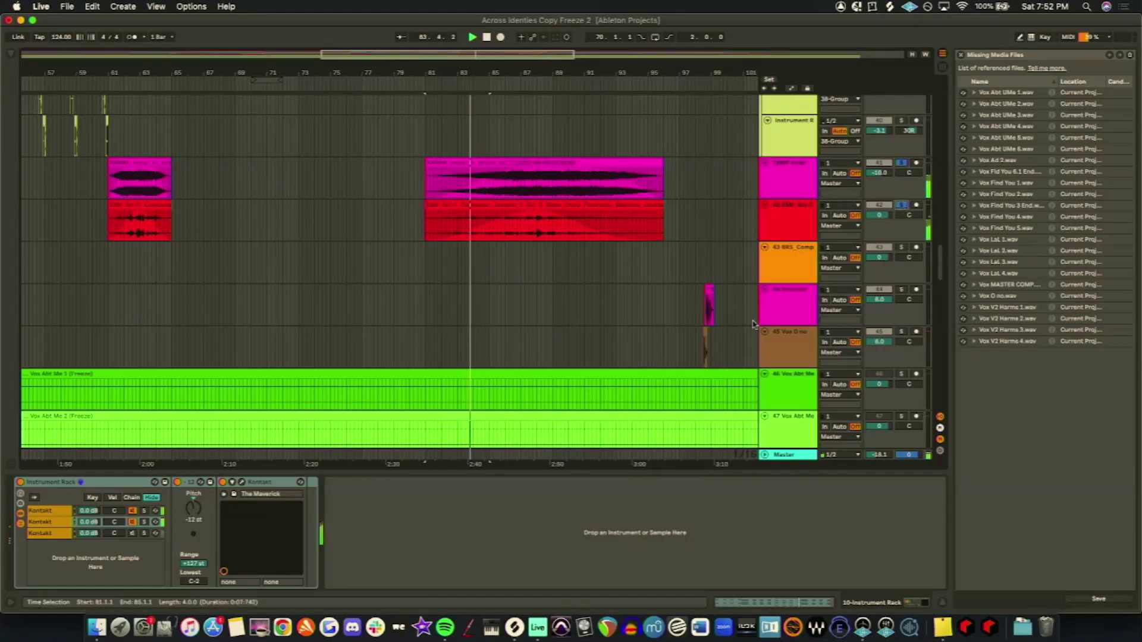
scroll(658, 300, up, 3)
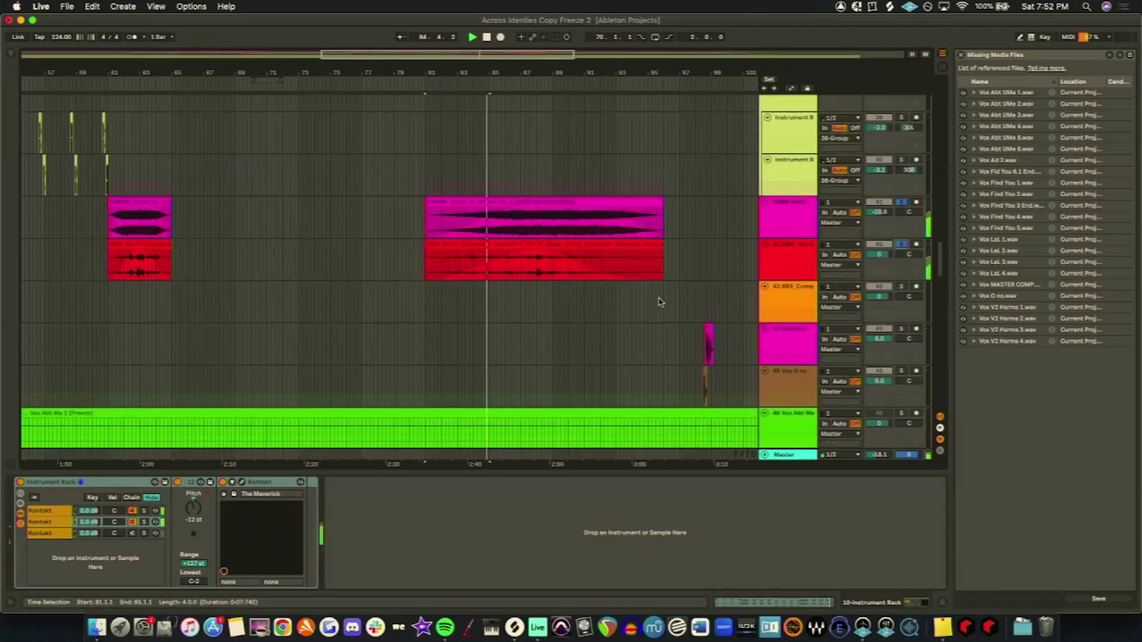
Step: Solo the 6 Instrument track, select its clip from 85.1.1 and play it from 86.3.4
scroll(658, 299, up, 20)
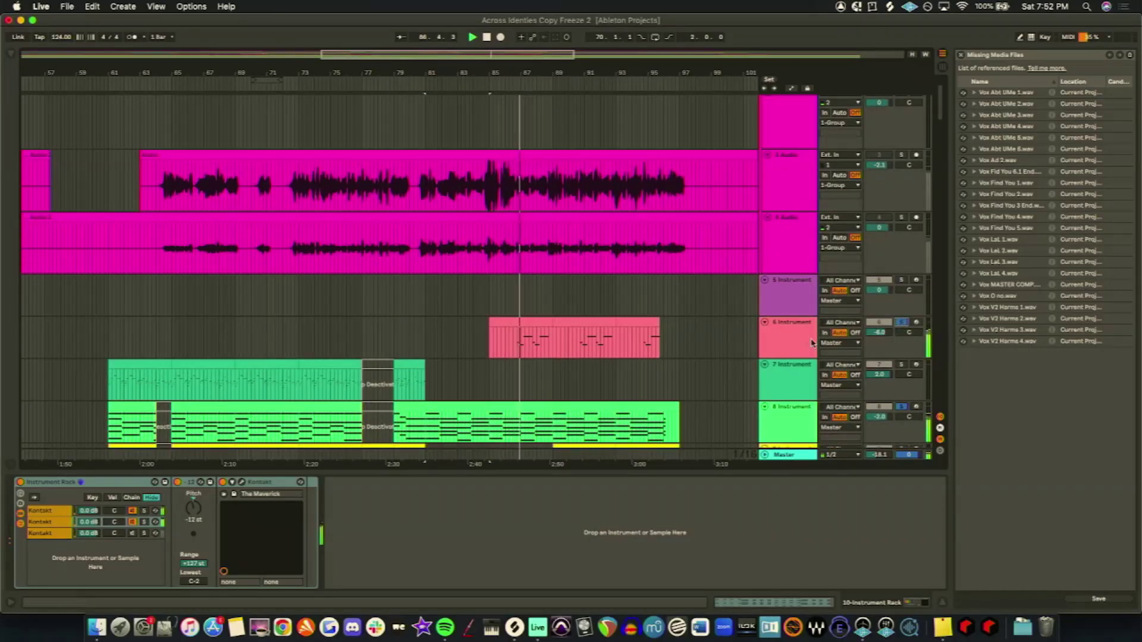
click(544, 332)
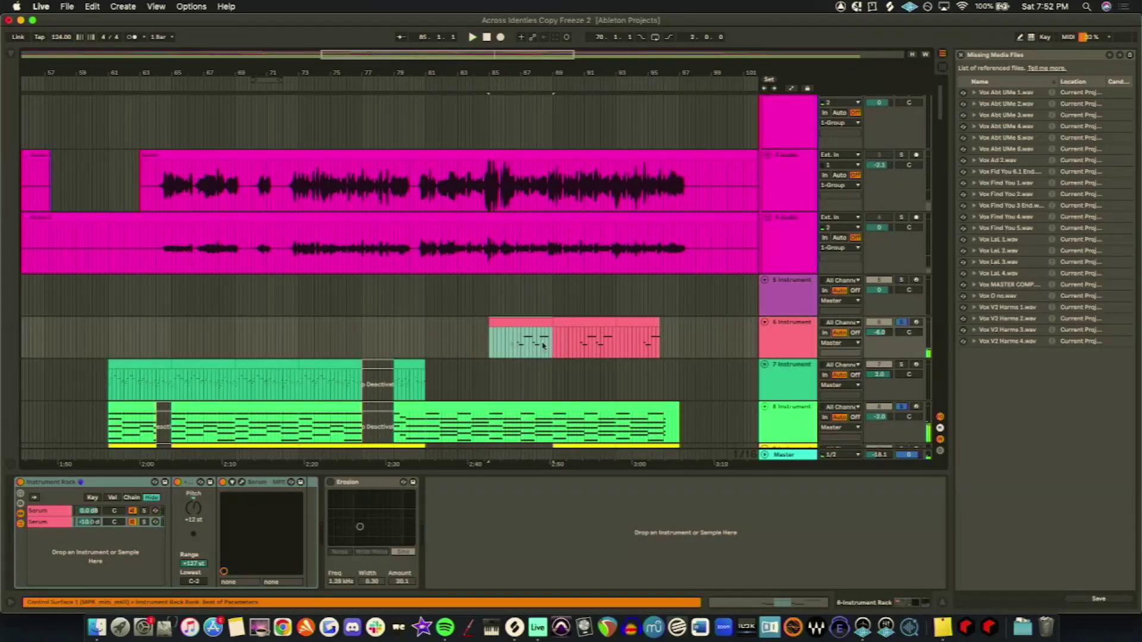
click(523, 346)
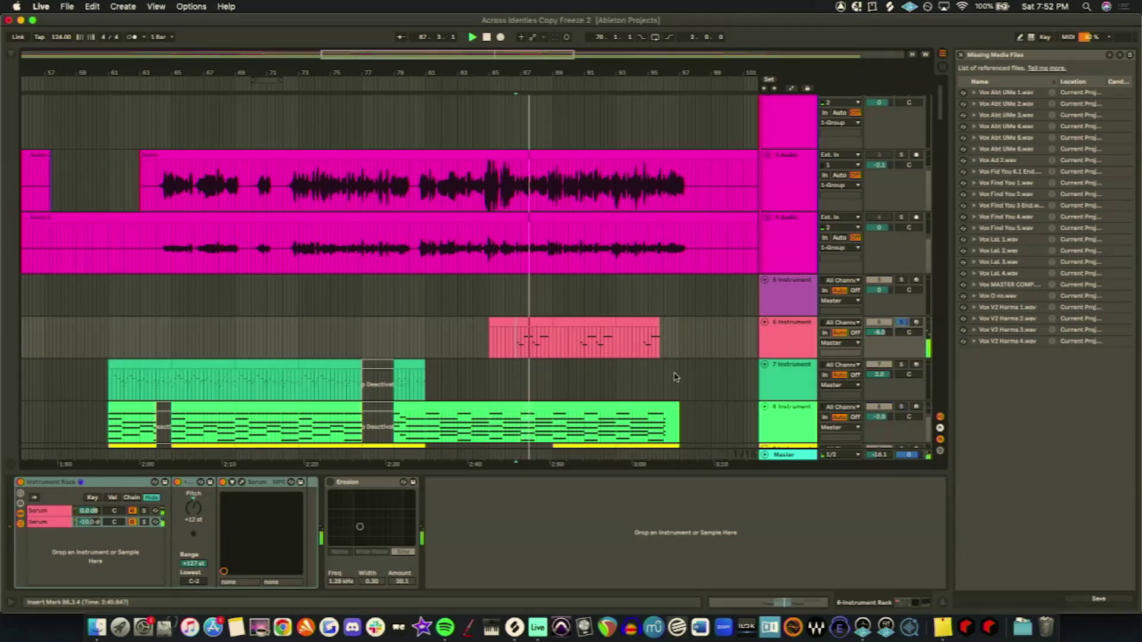
Step: Solo the 9 Instrument track, play its clip from 89.1.1 and show the rack and Compressor in its device chain
scroll(676, 377, down, 3)
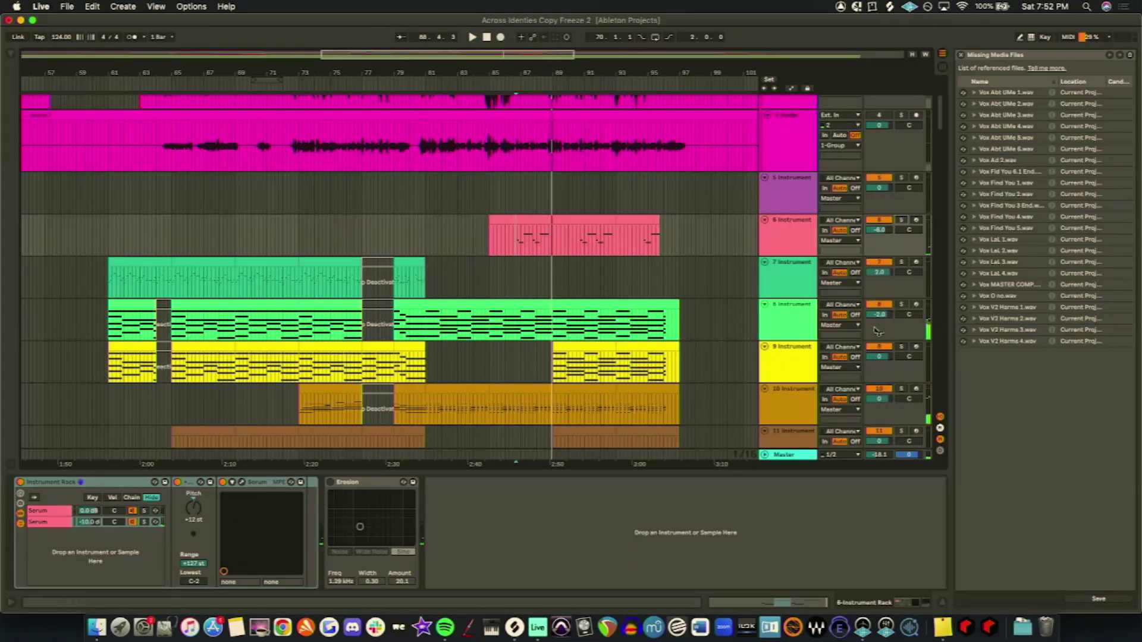
click(583, 375)
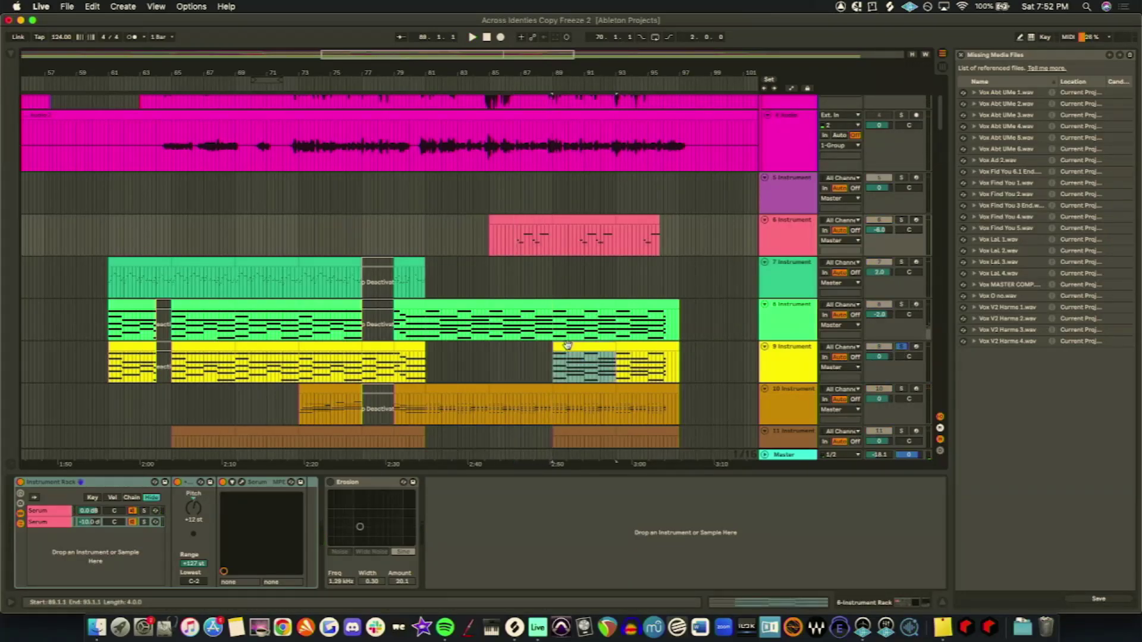
click(866, 605)
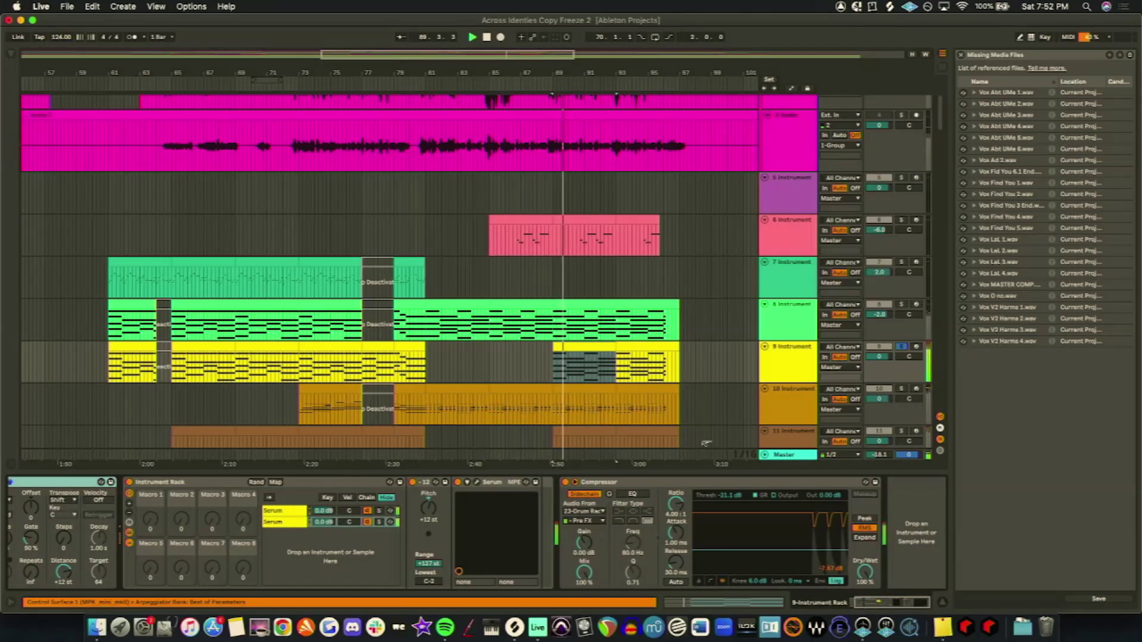
Step: Play the 11 Instrument and 12 SubLab tracks soloed from 89.1.1, and play the same section with all solos cleared
scroll(756, 318, down, 4)
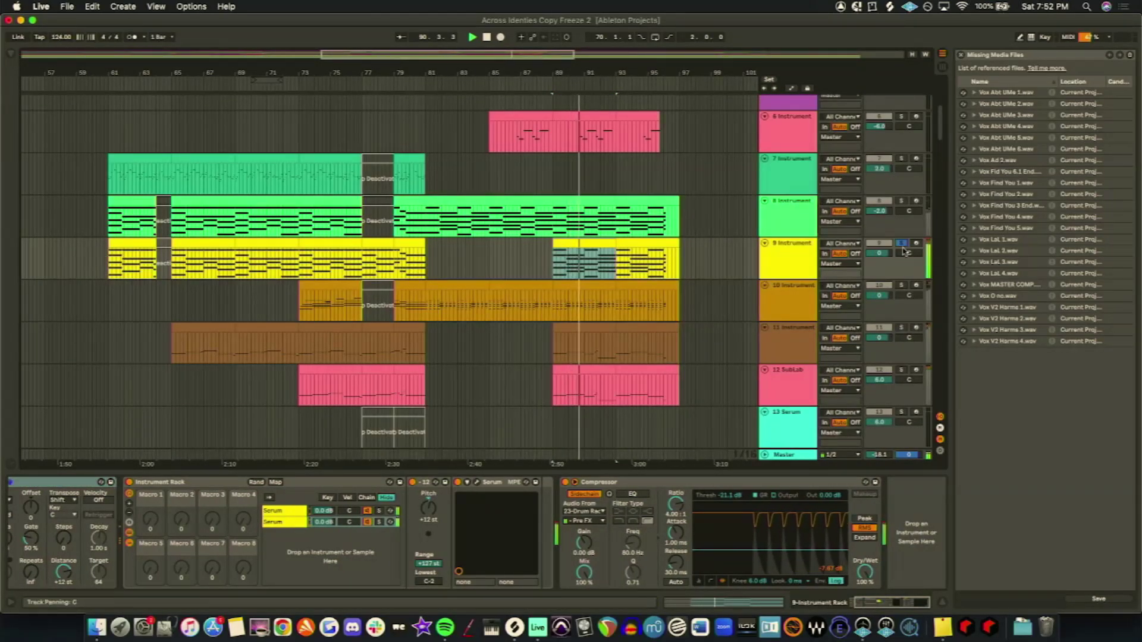
click(899, 311)
click(902, 371)
scroll(718, 303, down, 5)
scroll(718, 303, down, 5)
scroll(718, 304, up, 10)
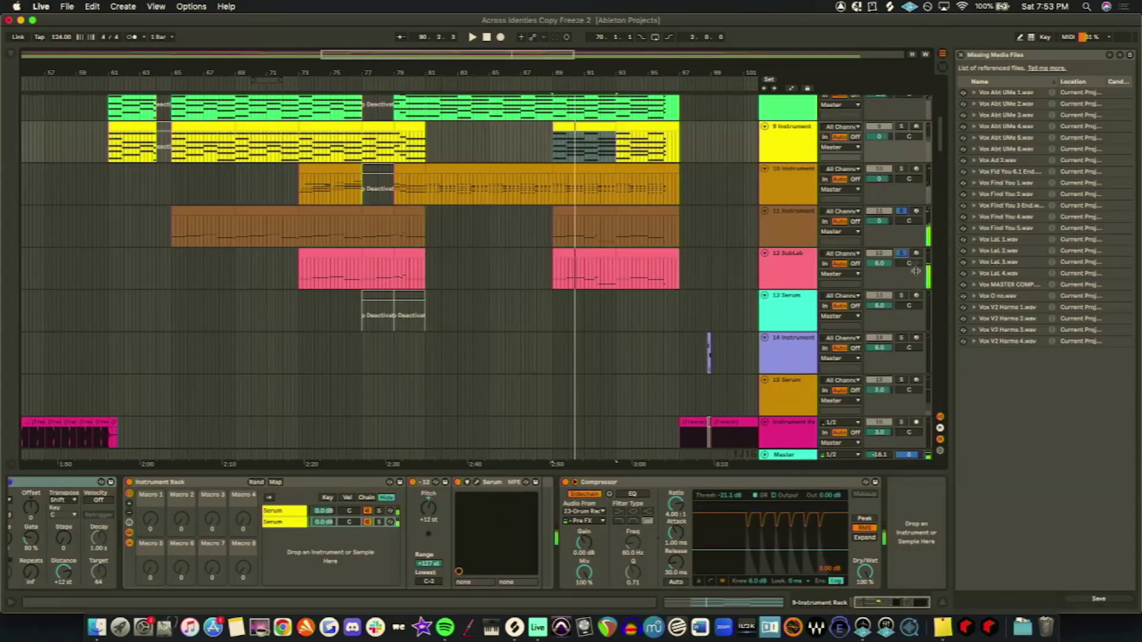
key(space)
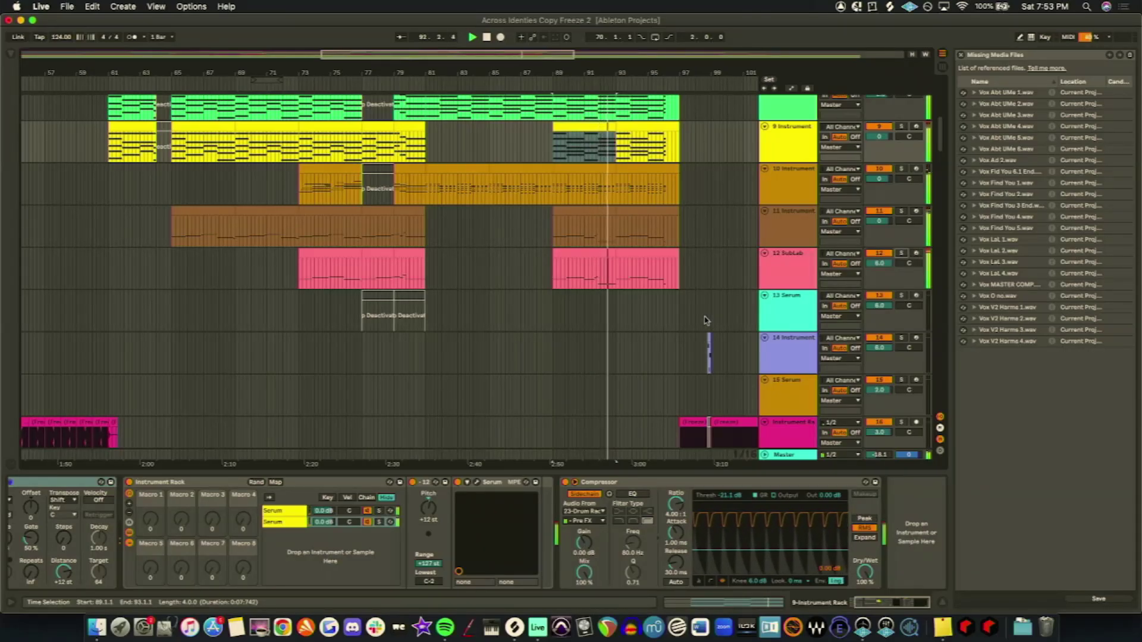
scroll(678, 298, down, 8)
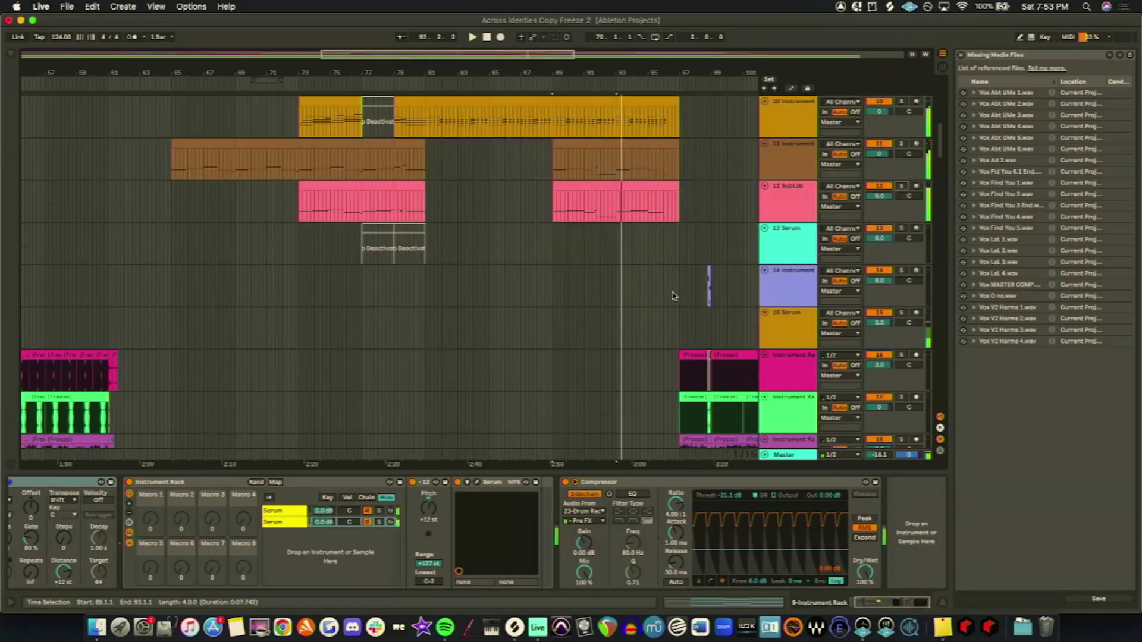
Step: Examine the second drop's frozen clips from 97.1.1 up to the break around bar 113
click(685, 186)
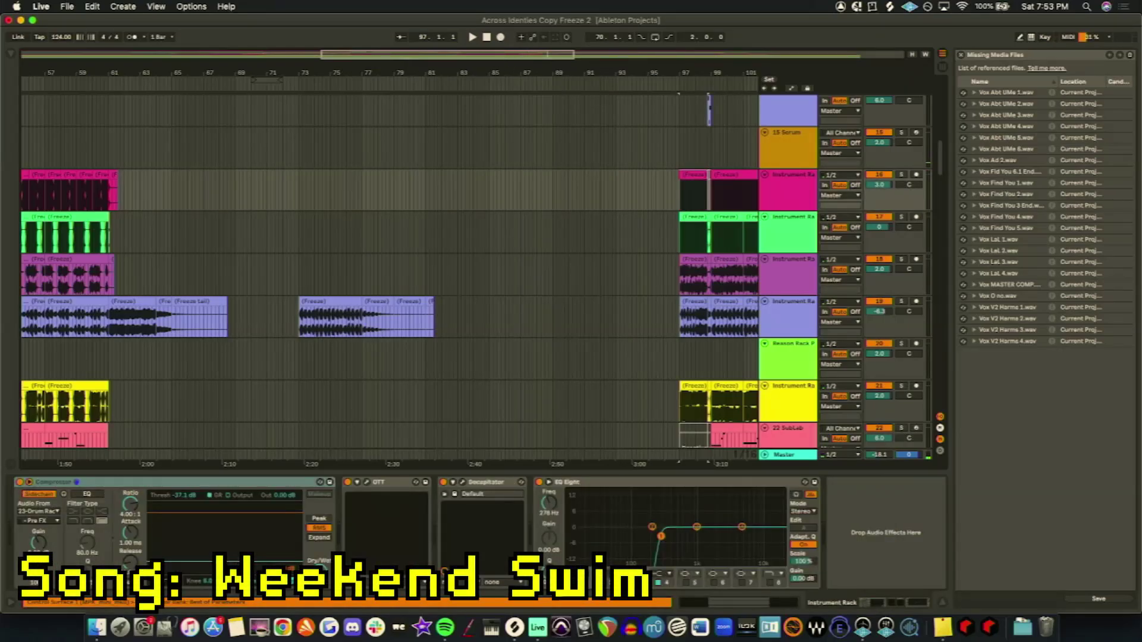
scroll(561, 179, right, 10)
scroll(462, 201, right, 3)
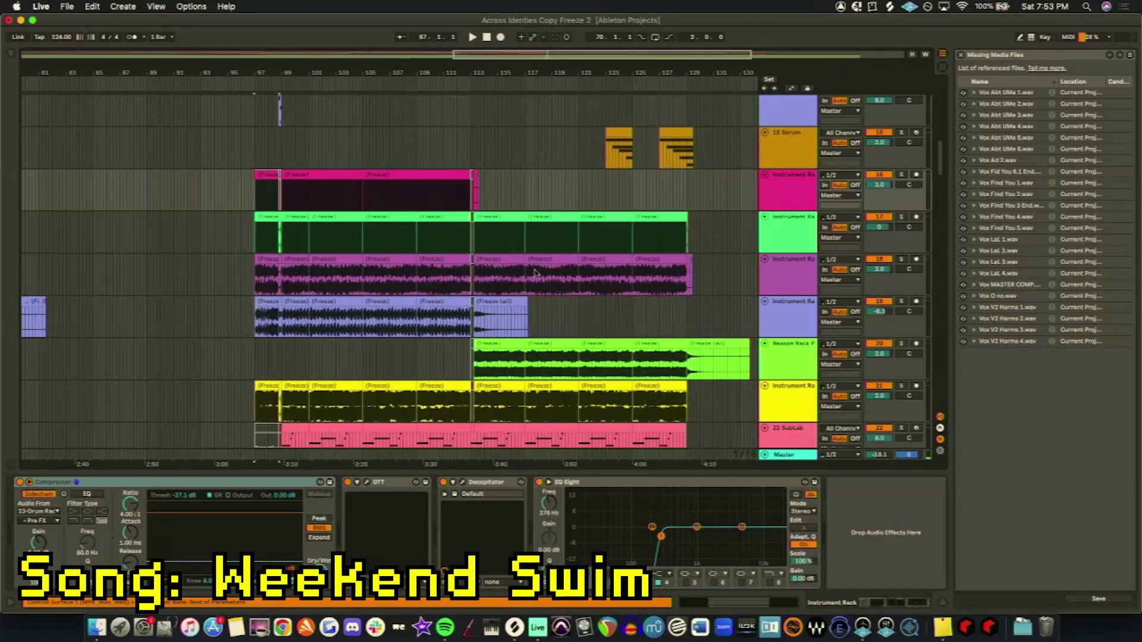
drag(489, 77, 458, 241)
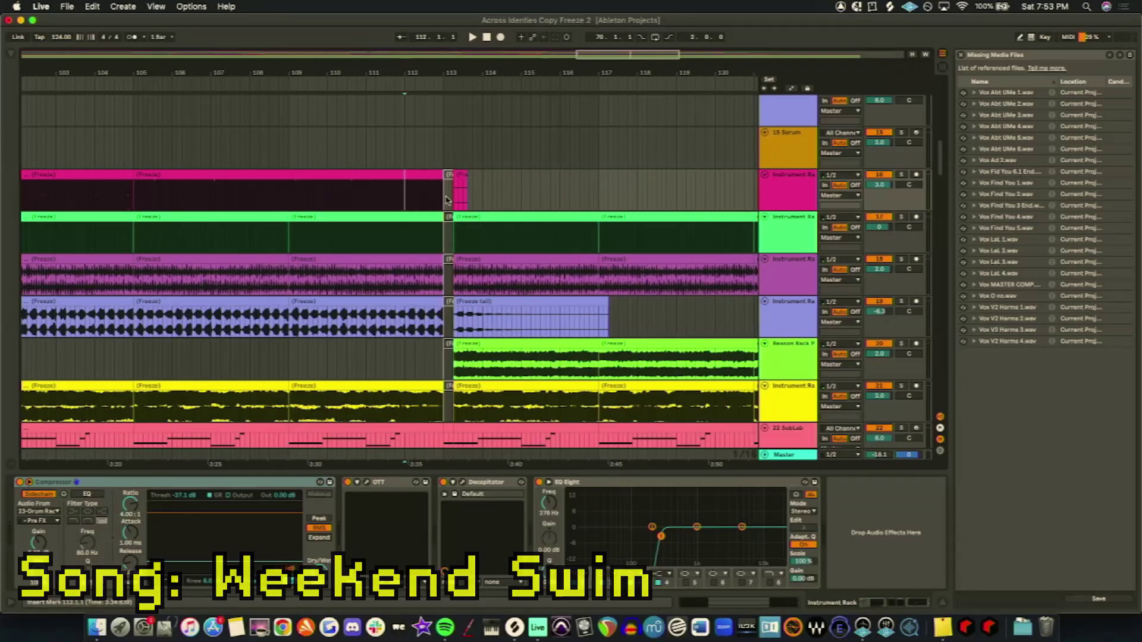
scroll(476, 208, down, 8)
scroll(537, 215, up, 5)
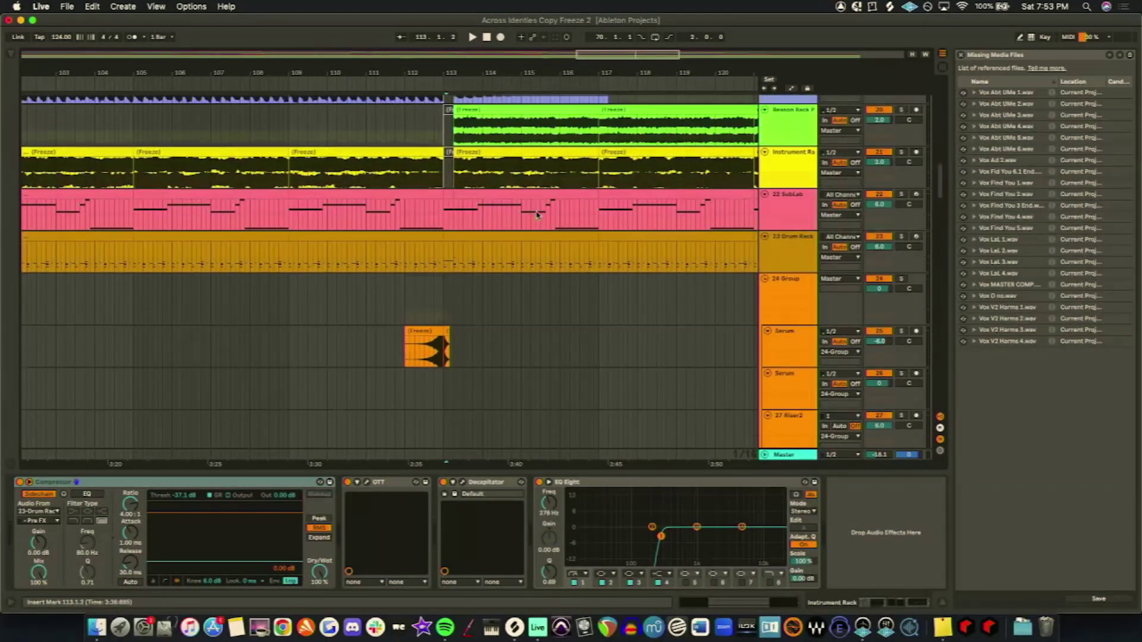
Step: Place the playback start at 112.2.4 on track 16 and play the transition into bar 113 with all tracks
click(388, 252)
scroll(390, 251, up, 3)
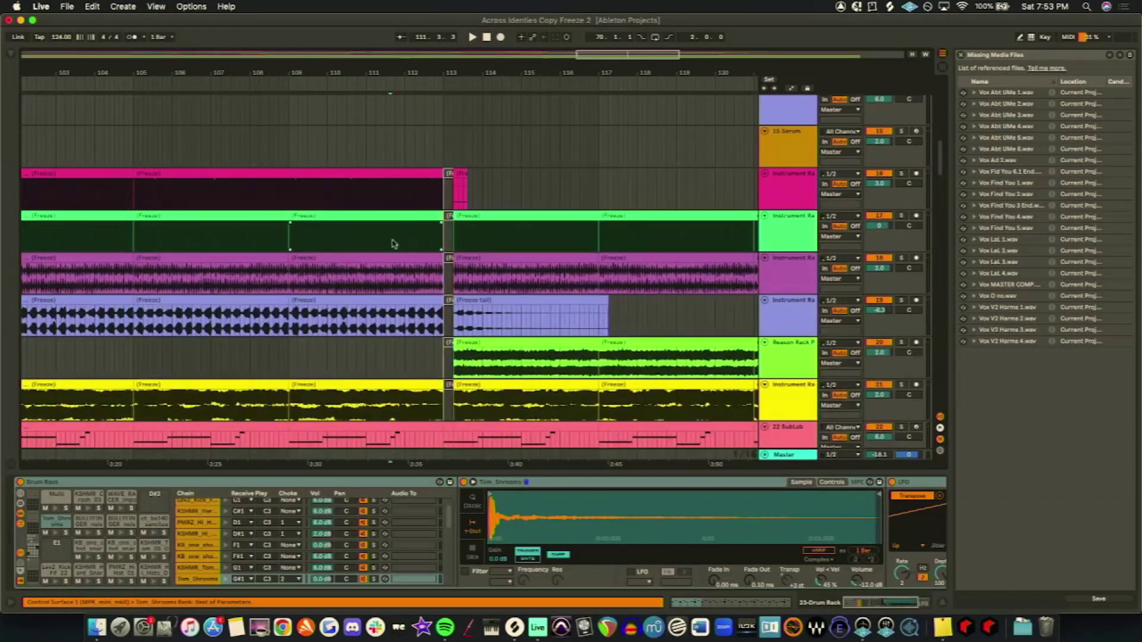
click(403, 194)
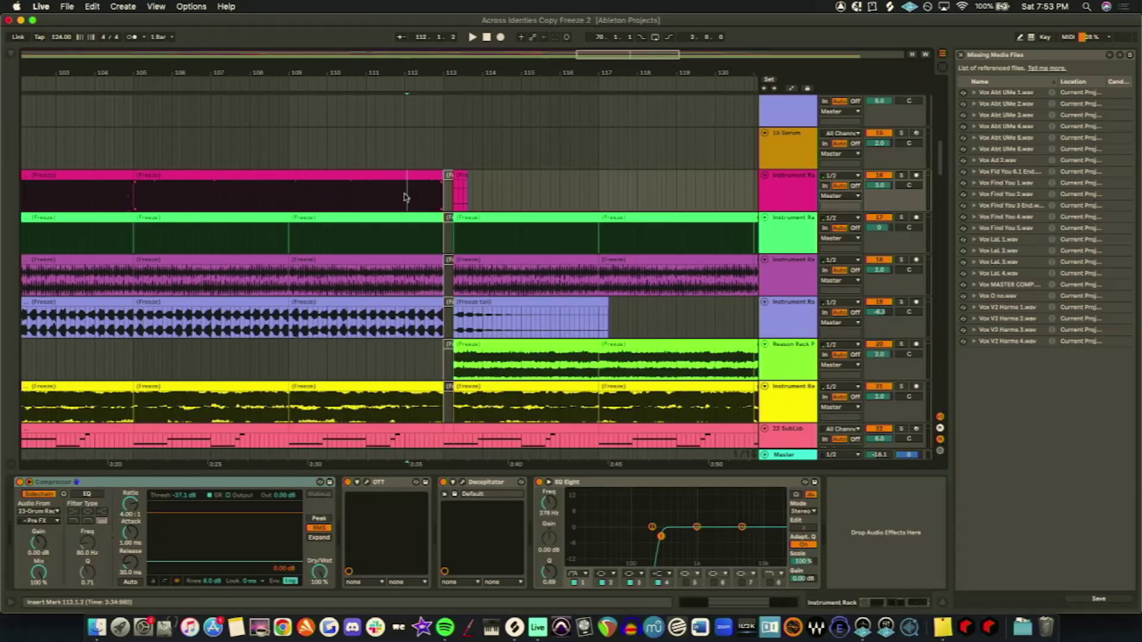
click(365, 206)
click(399, 201)
key(space)
scroll(398, 197, down, 5)
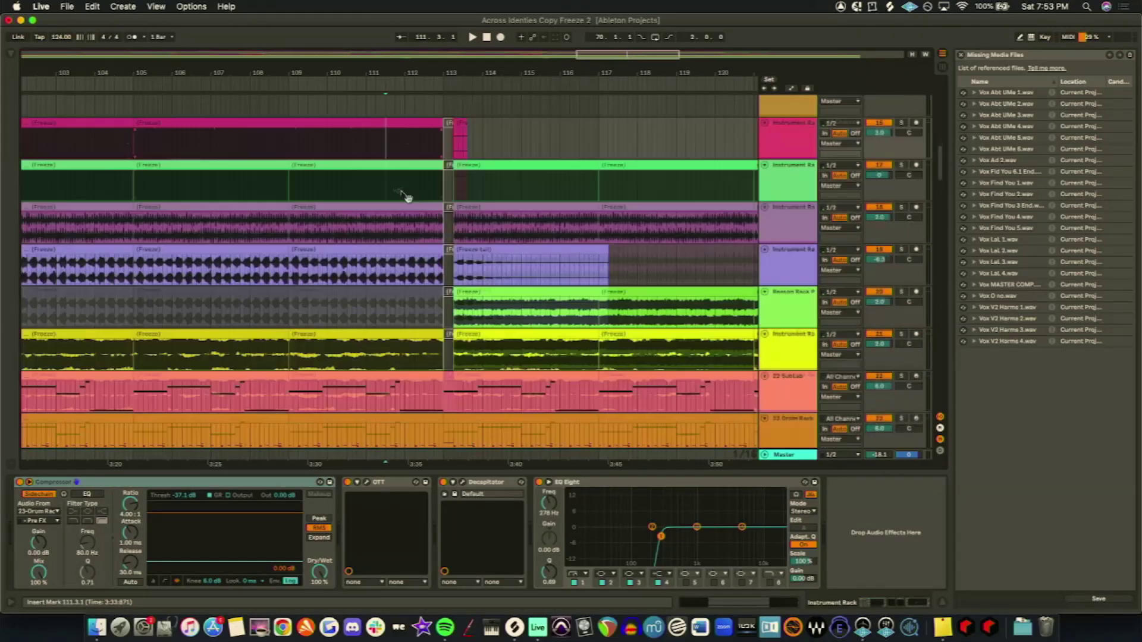
scroll(413, 155, up, 2)
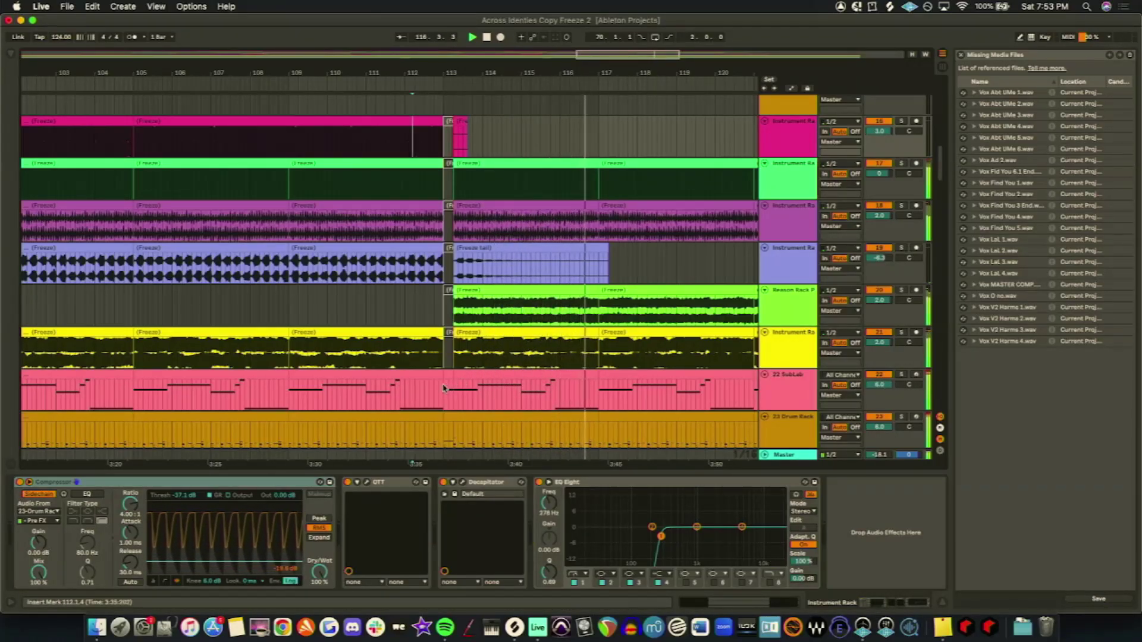
key(space)
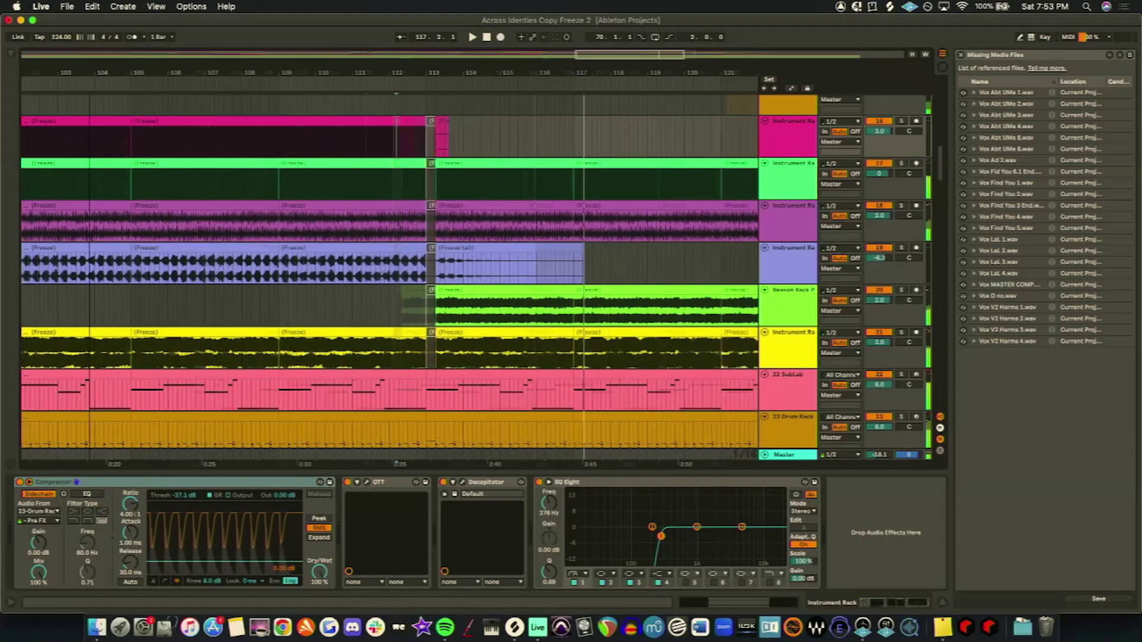
Step: Examine the instrument and drum clips around the short break between bars 97 and 99
key(minus)
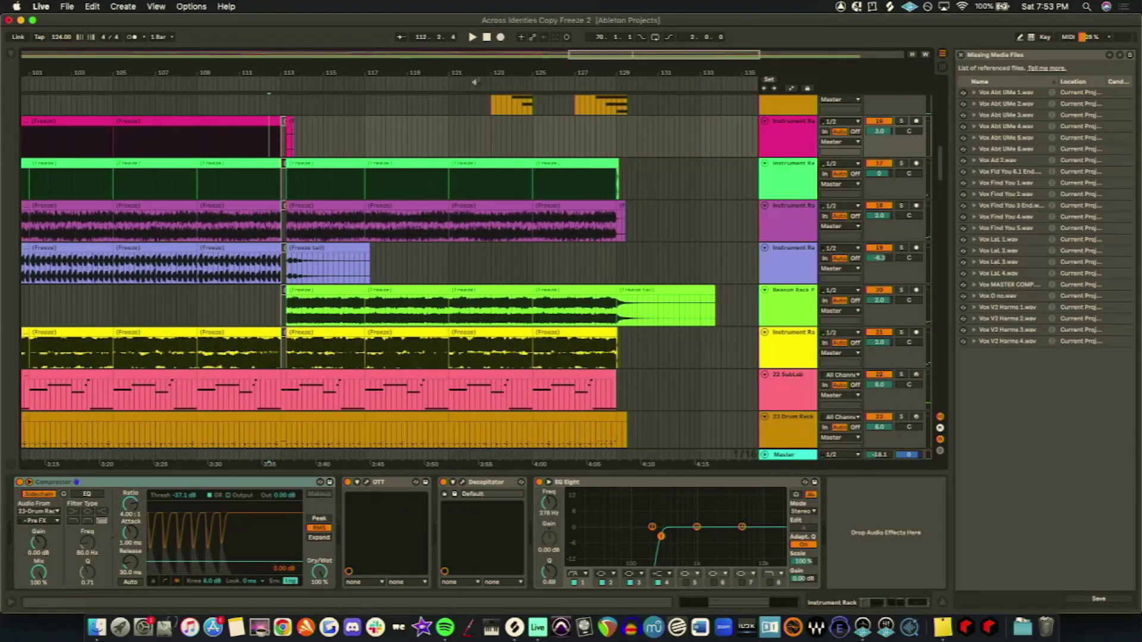
key(plus)
scroll(390, 268, up, 5)
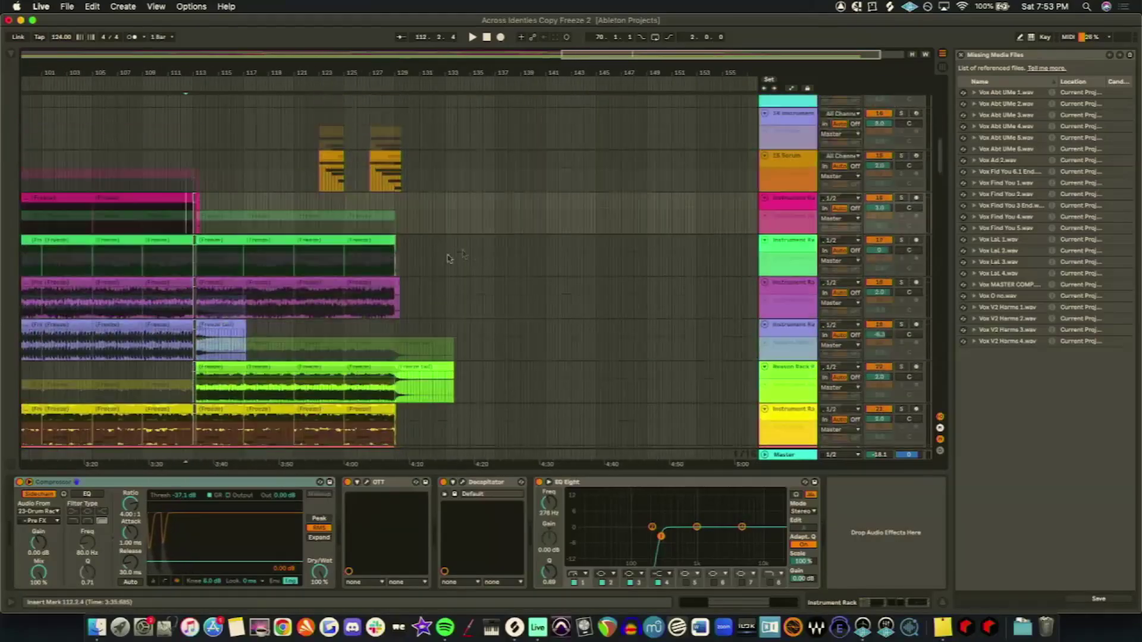
scroll(390, 268, left, 5)
key(plus)
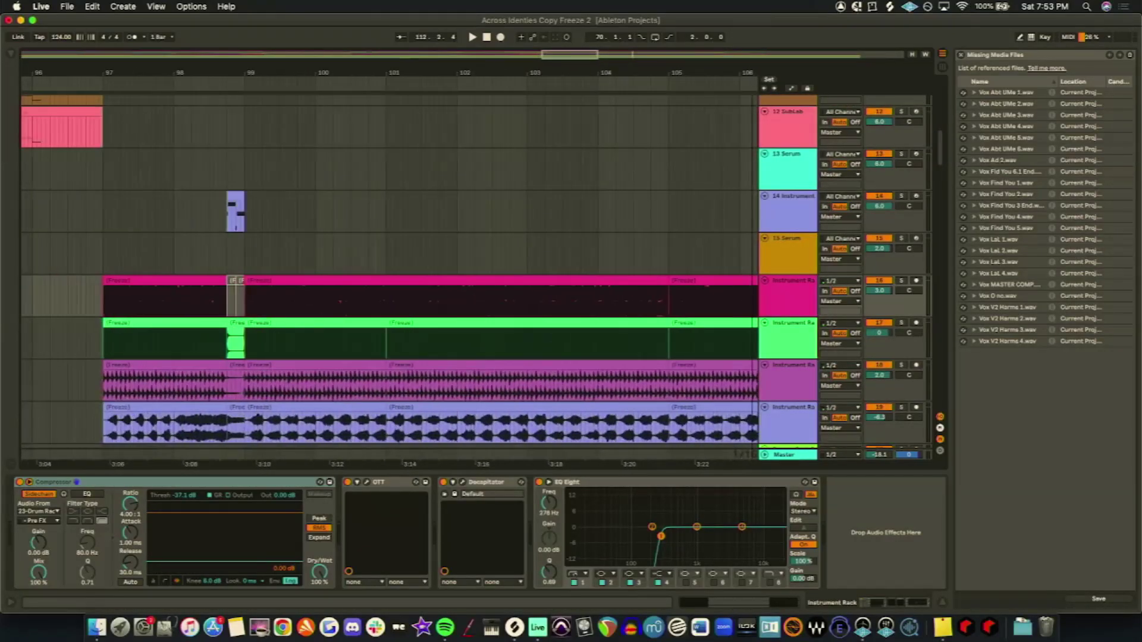
scroll(622, 201, down, 2)
scroll(622, 201, down, 3)
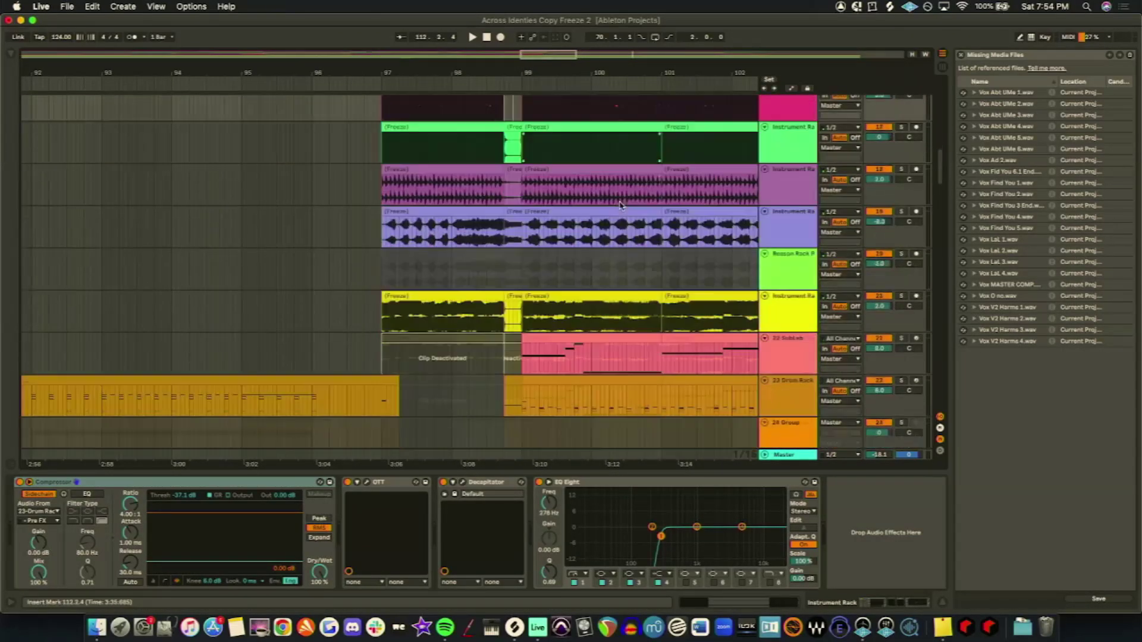
scroll(603, 208, up, 2)
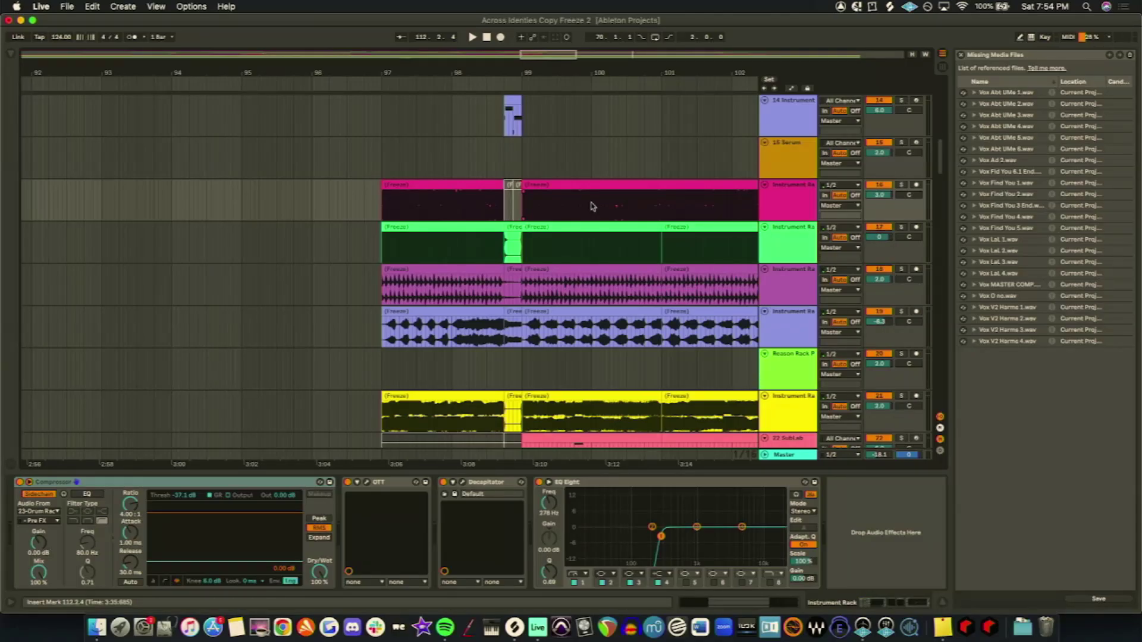
Step: Copy and extend the Vox O no clip after bar 99, and play it soloed with Erosion turned off
scroll(591, 207, down, 10)
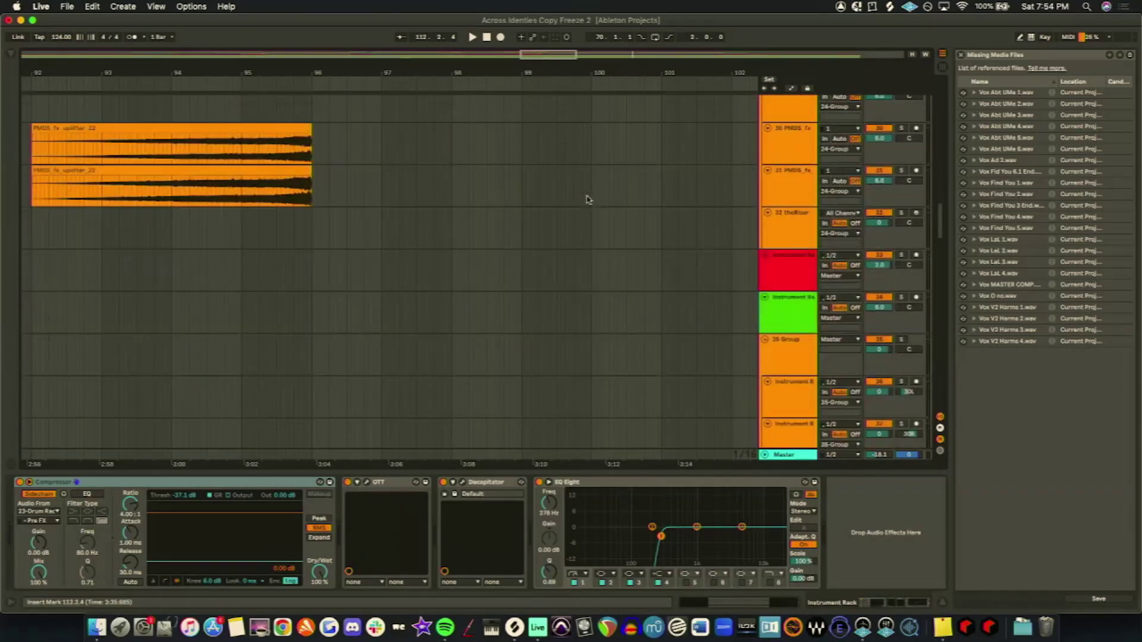
scroll(587, 197, down, 15)
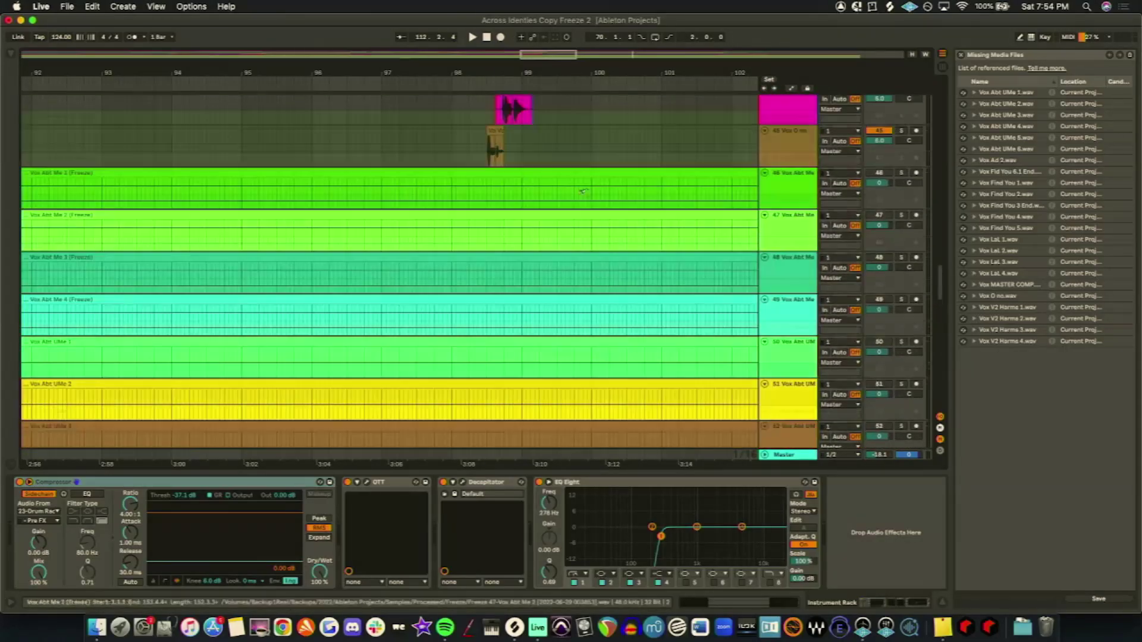
scroll(574, 195, up, 1)
click(490, 190)
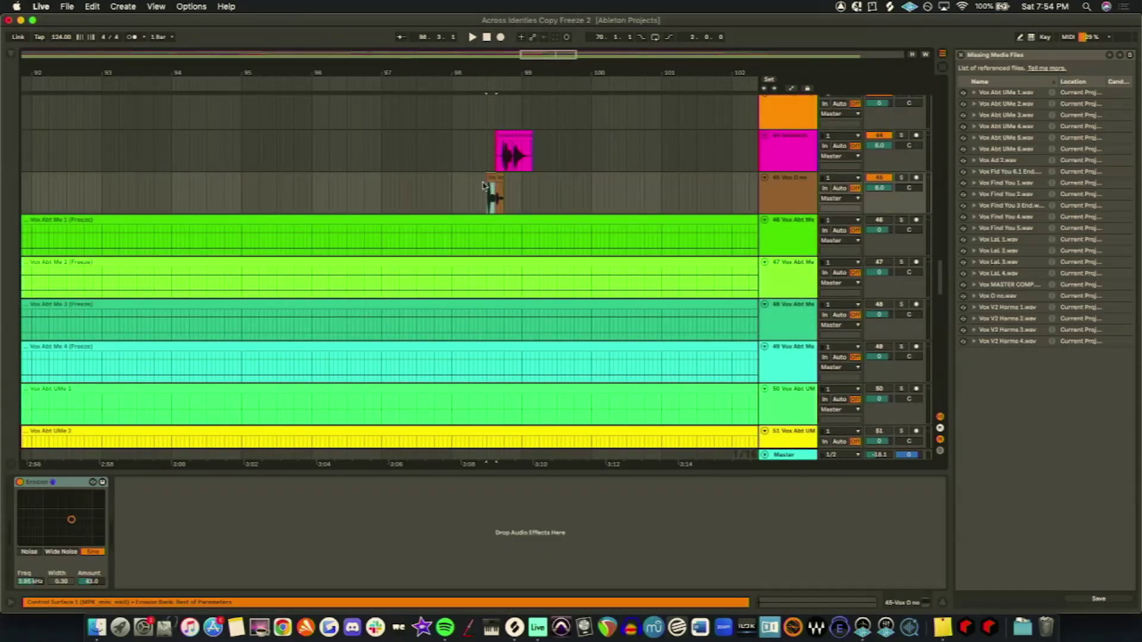
key(super+z)
key(space)
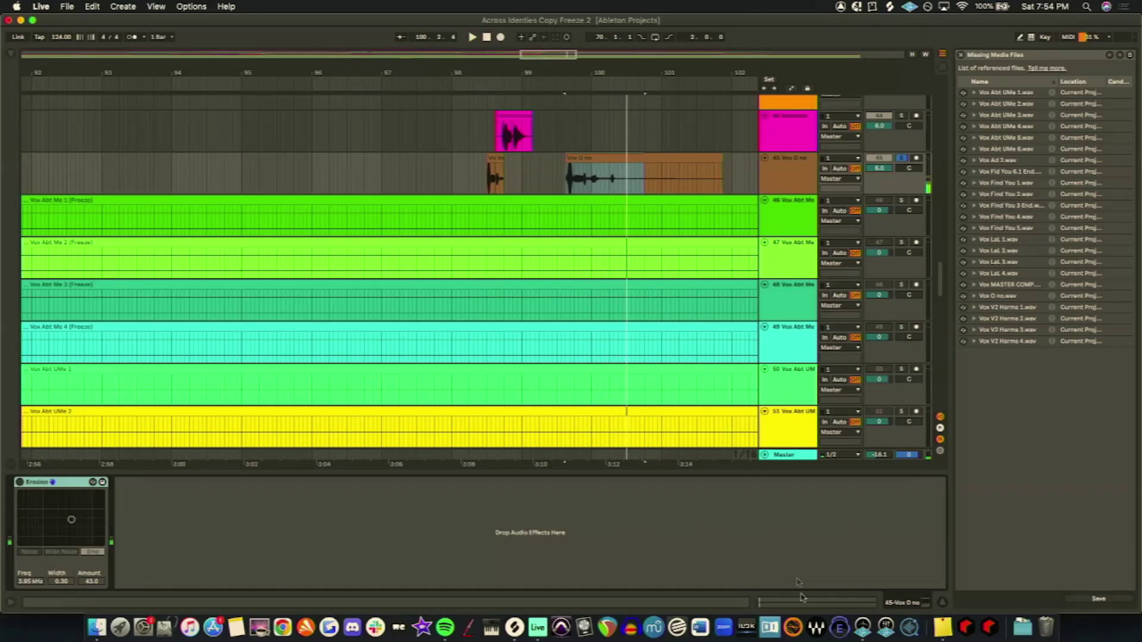
double_click(648, 168)
click(892, 601)
scroll(550, 254, up, 5)
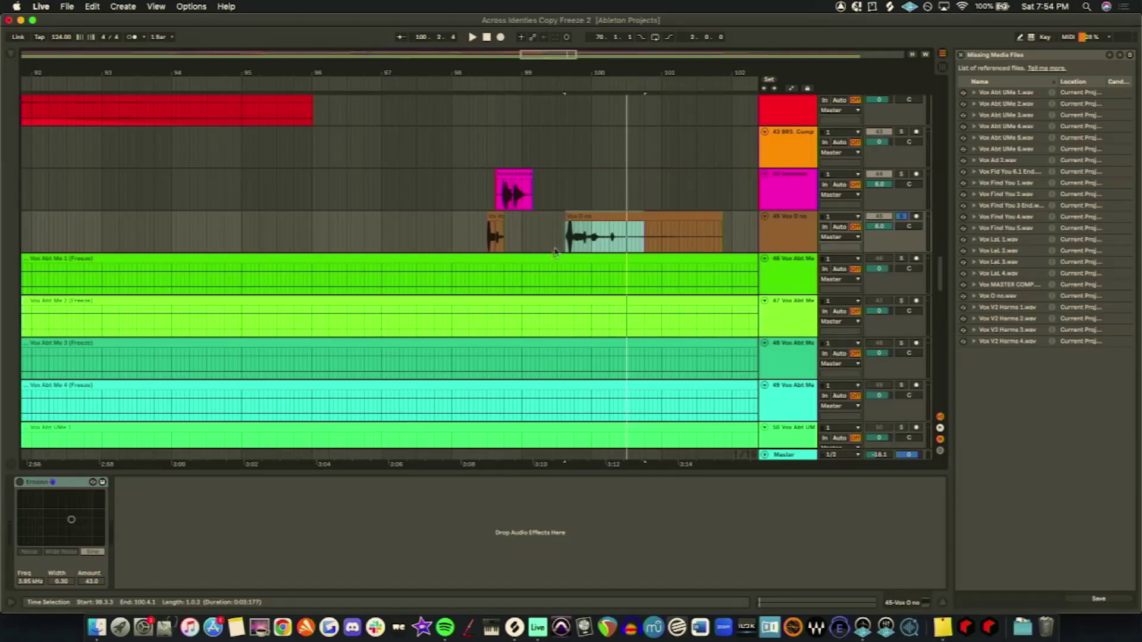
Step: Deactivate the copied Vox O no clip after bar 99 and turn off the track's solo
click(606, 219)
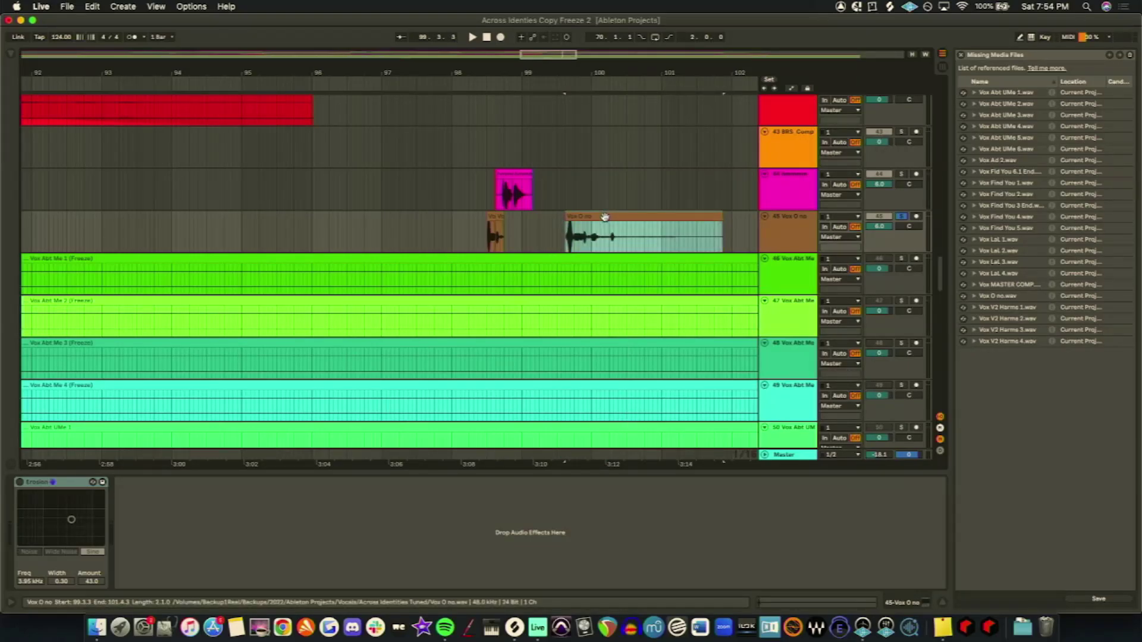
click(679, 237)
key(0)
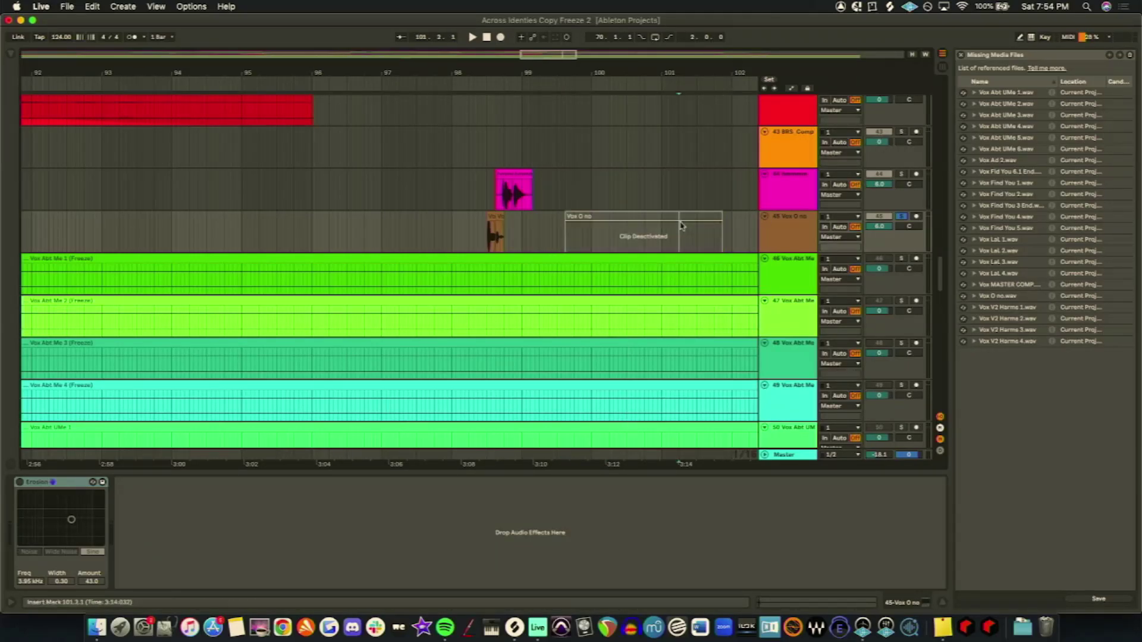
click(903, 216)
click(902, 216)
Step: Solo track 14 and play its short instrument clip from 98.4.1
click(503, 202)
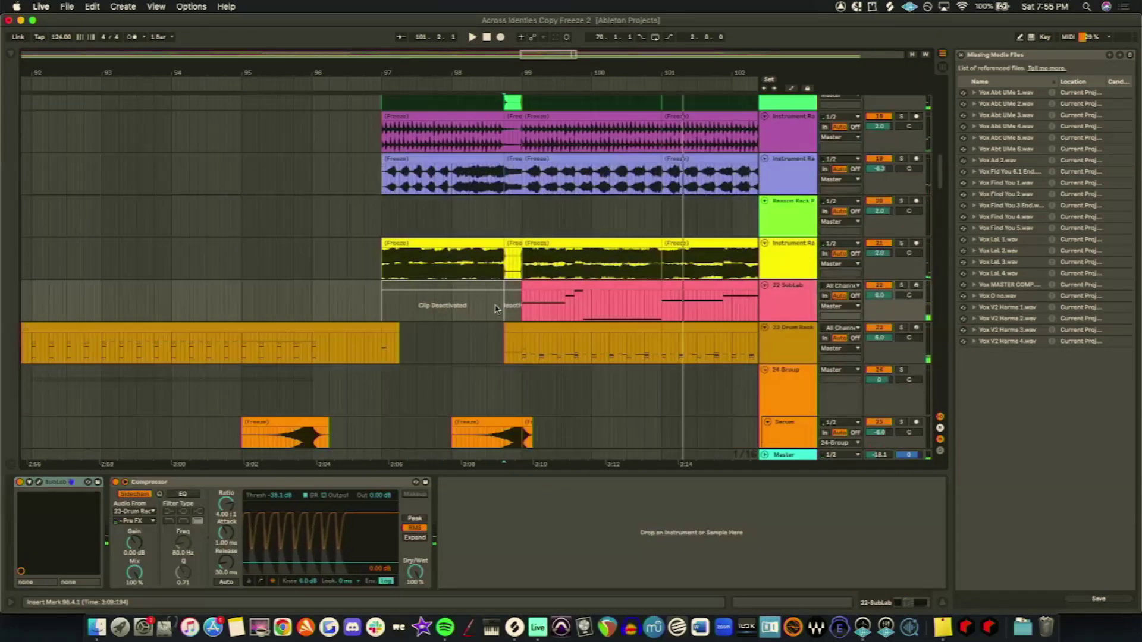
scroll(495, 308, down, 3)
scroll(494, 309, up, 10)
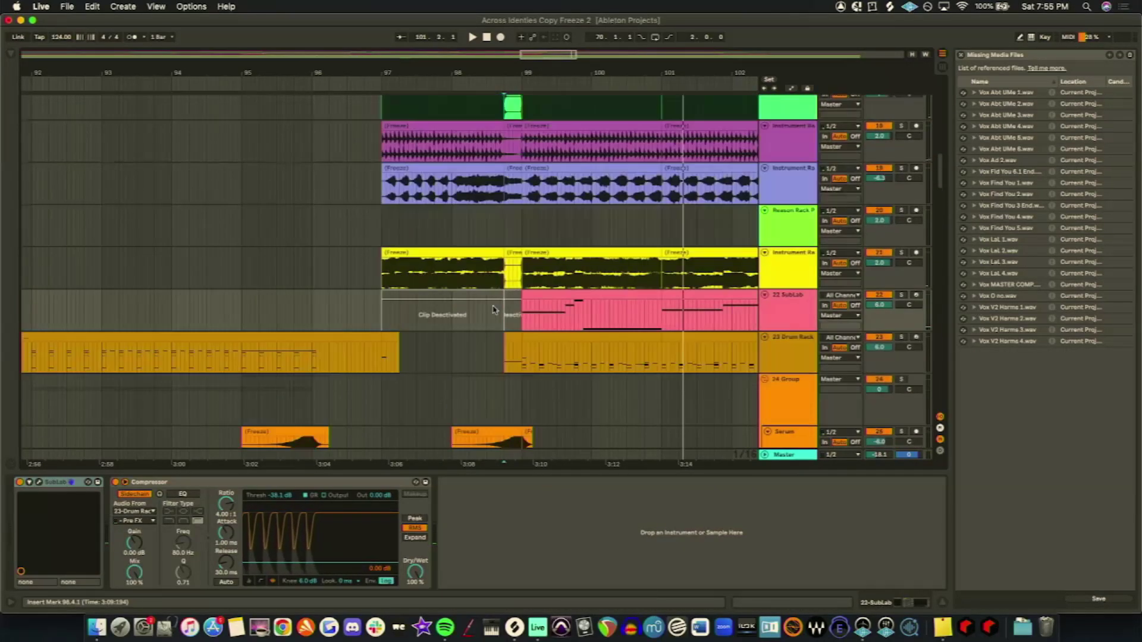
key(h)
click(504, 229)
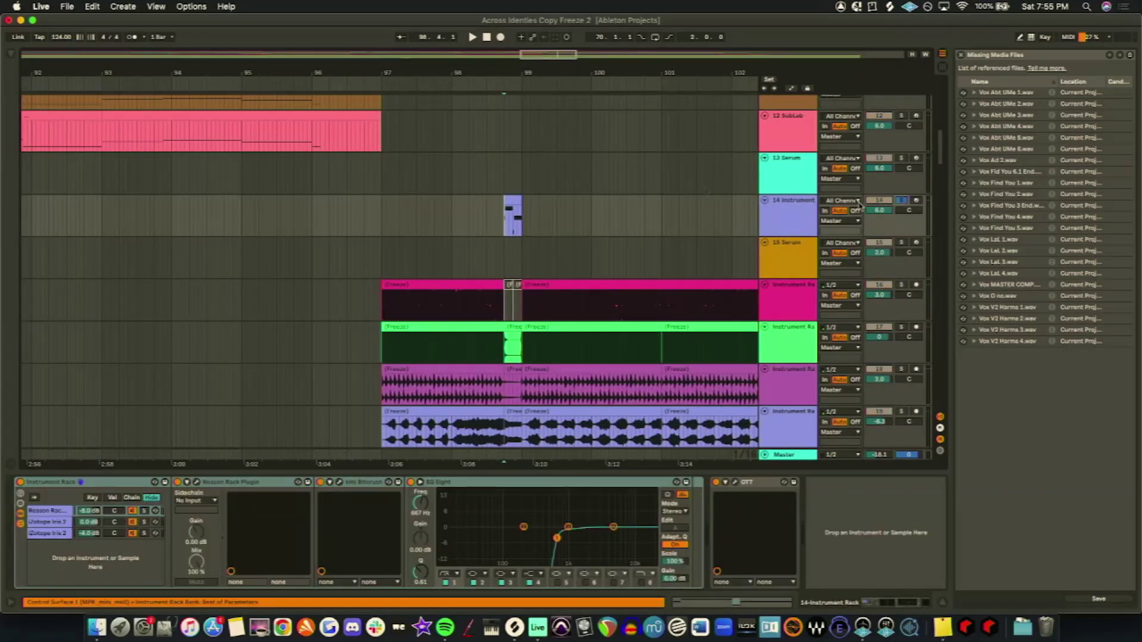
mouse_move(531, 51)
mouse_down()
mouse_move(502, 53)
mouse_move(553, 53)
mouse_up()
key(space)
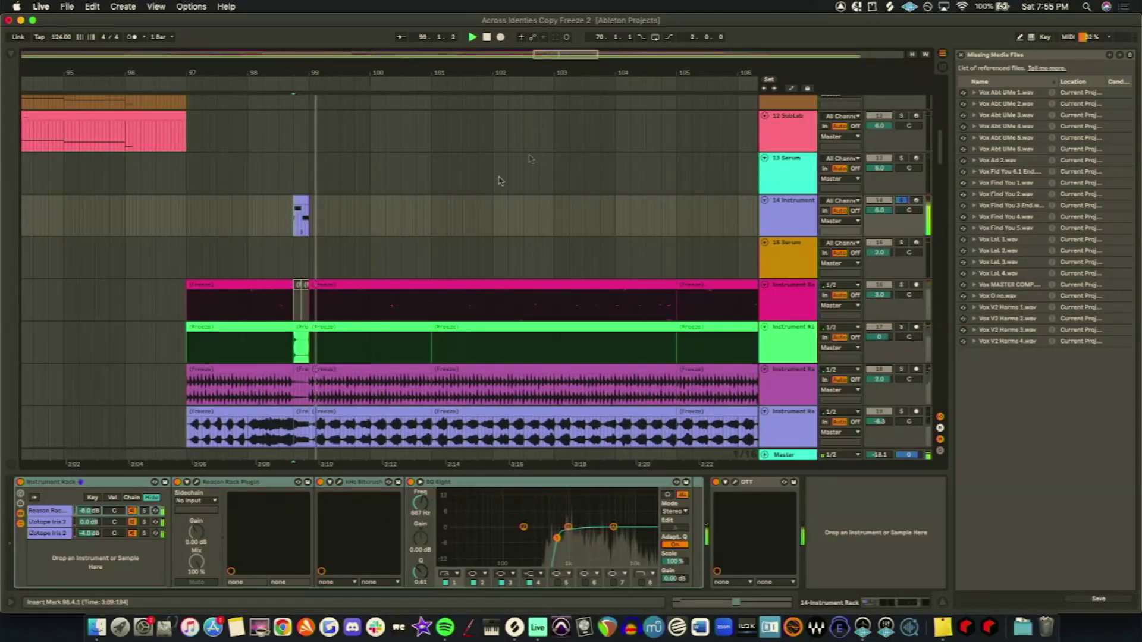
Step: Open the Reason Rack Plugin in track 14's first chain, inspect its Super Audio Cart devices, and close it
click(373, 485)
click(162, 511)
click(196, 483)
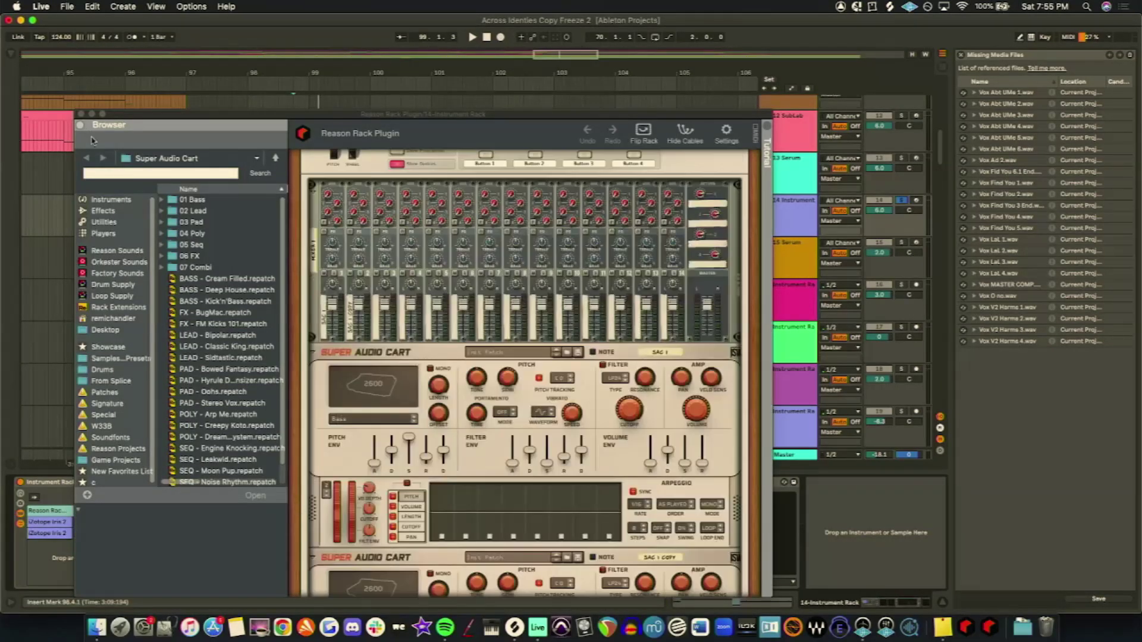
scroll(396, 339, up, 3)
click(80, 114)
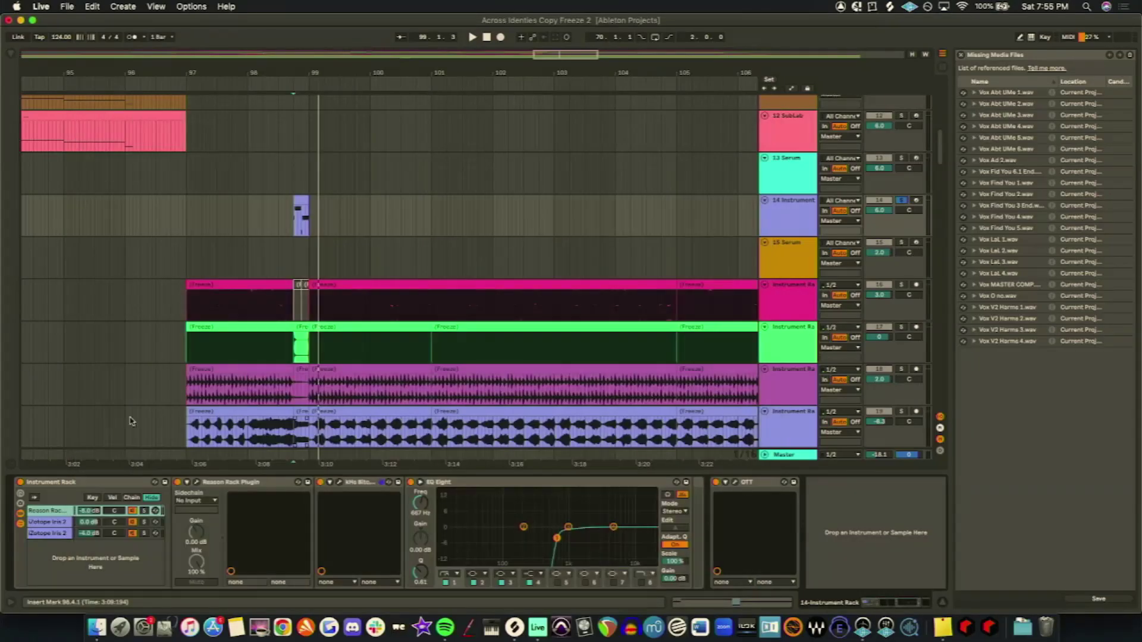
Step: Open the second chain's Iris 2 on track 14 to view the Leads - Vox Lead preset, and close it
click(42, 523)
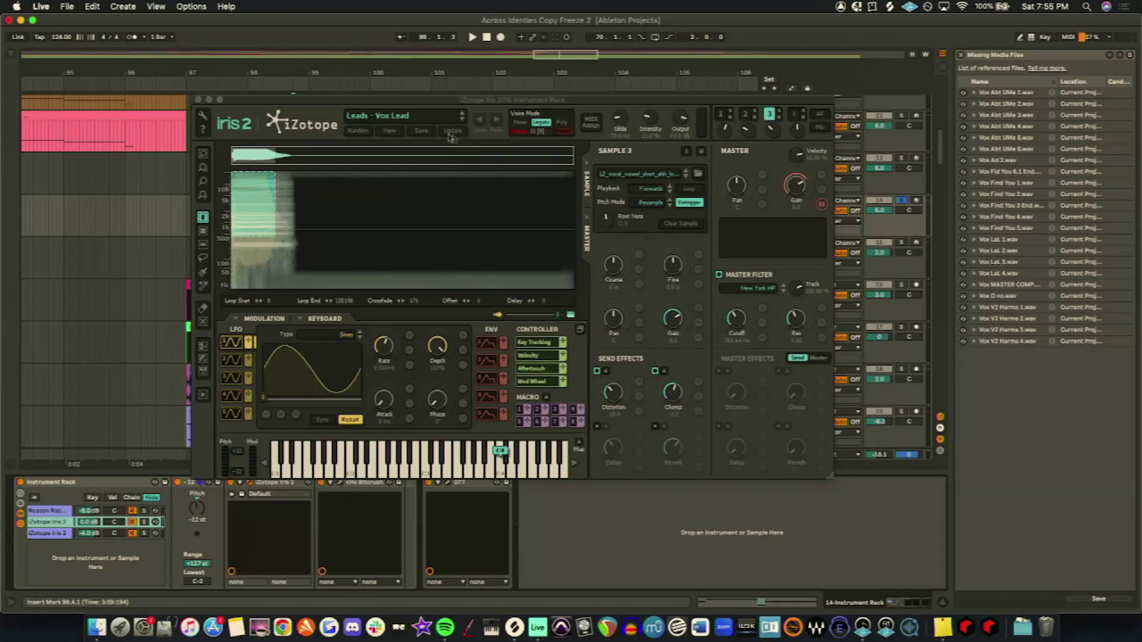
click(360, 167)
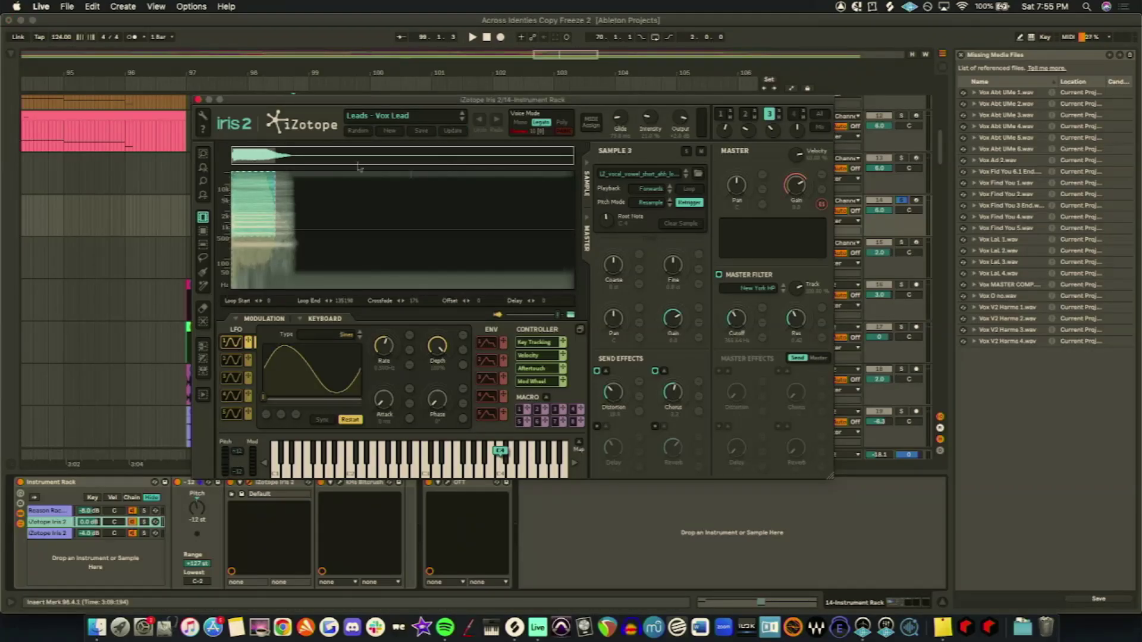
click(198, 100)
Step: Play track 14's clip with each of the rack's three chains soloed in turn, and turn the chain solos off
click(292, 214)
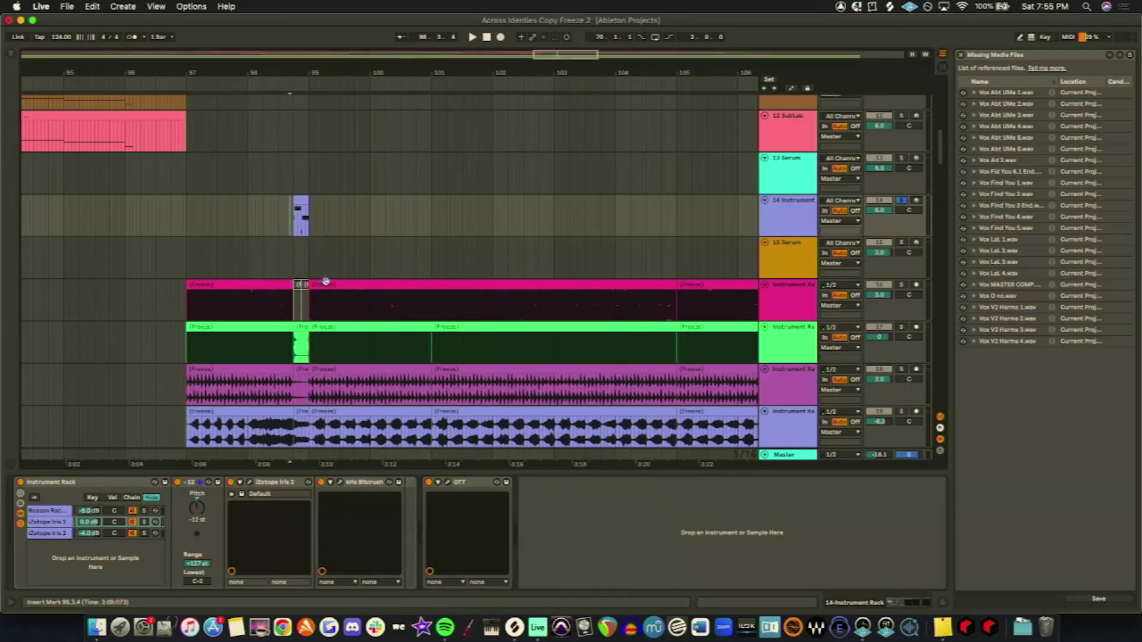
click(142, 509)
key(space)
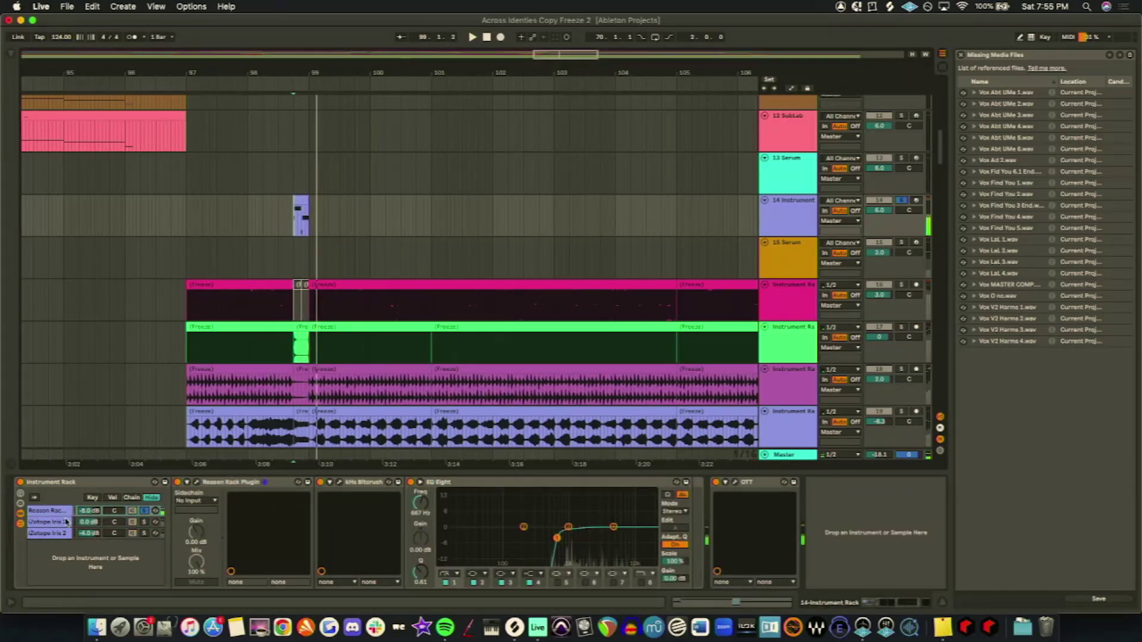
click(157, 521)
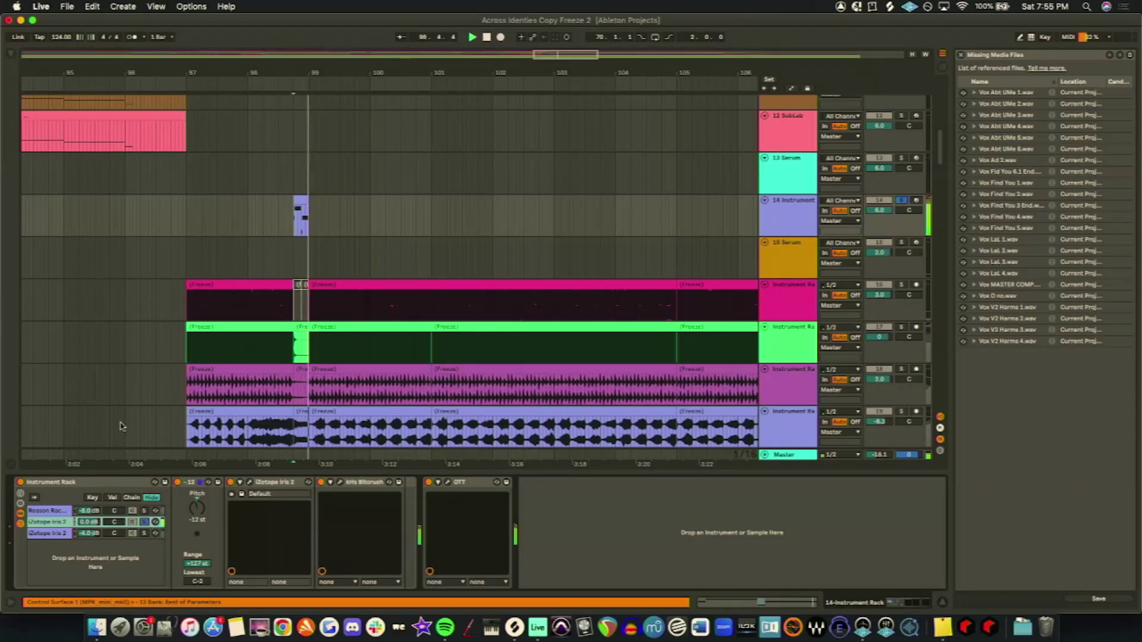
click(129, 531)
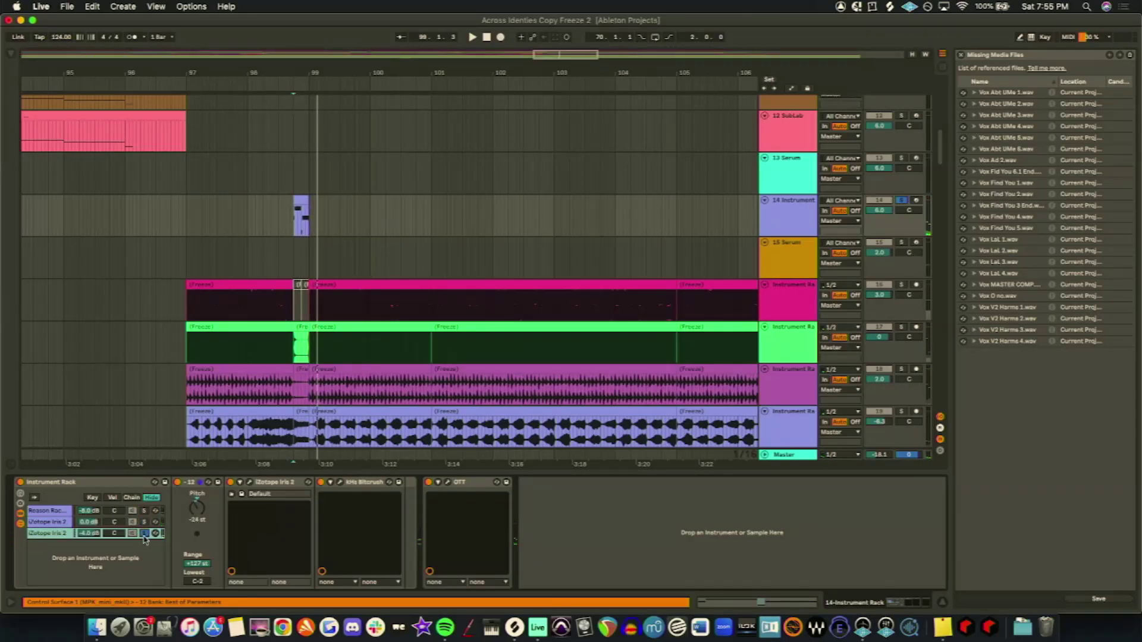
click(52, 512)
click(143, 533)
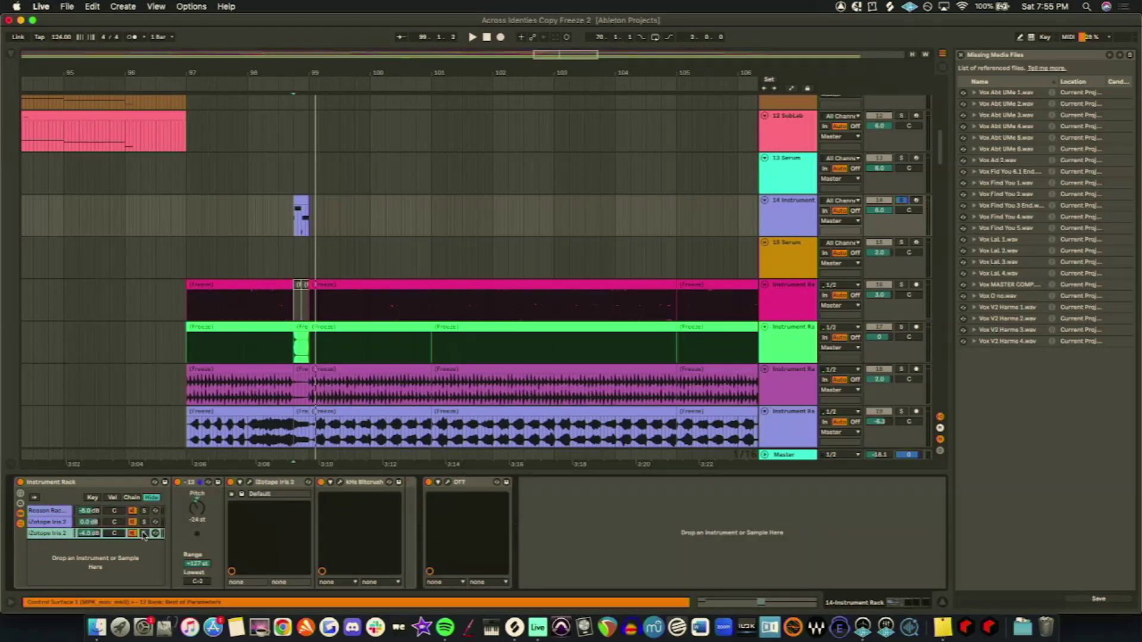
click(51, 511)
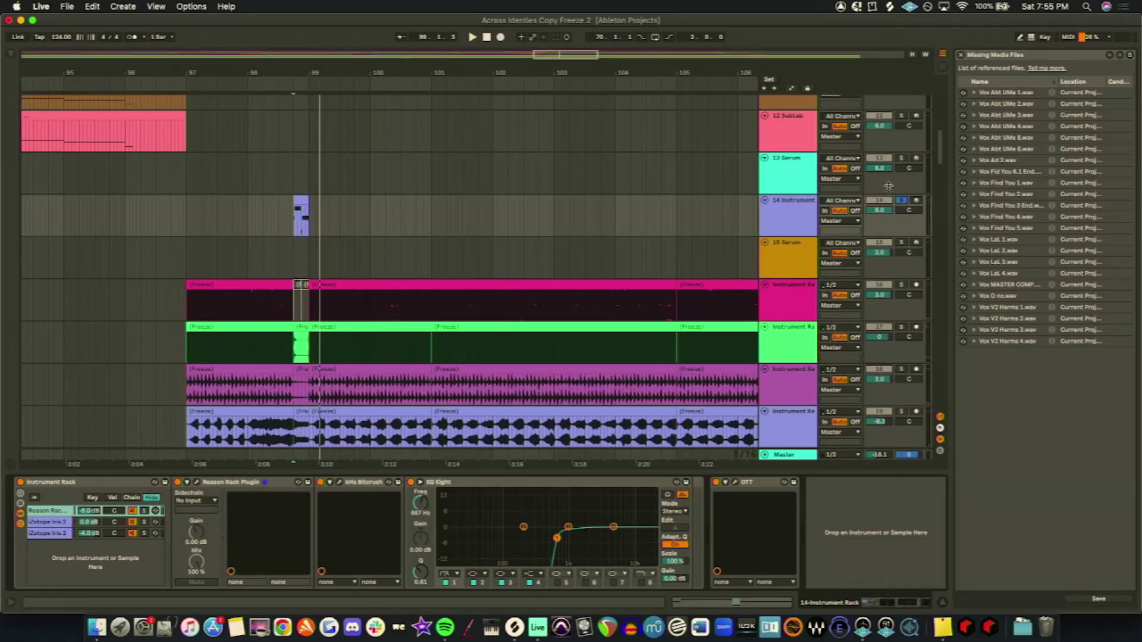
Step: Turn off track 14's solo and play the break from 98.4.1 with all tracks
click(903, 200)
click(285, 211)
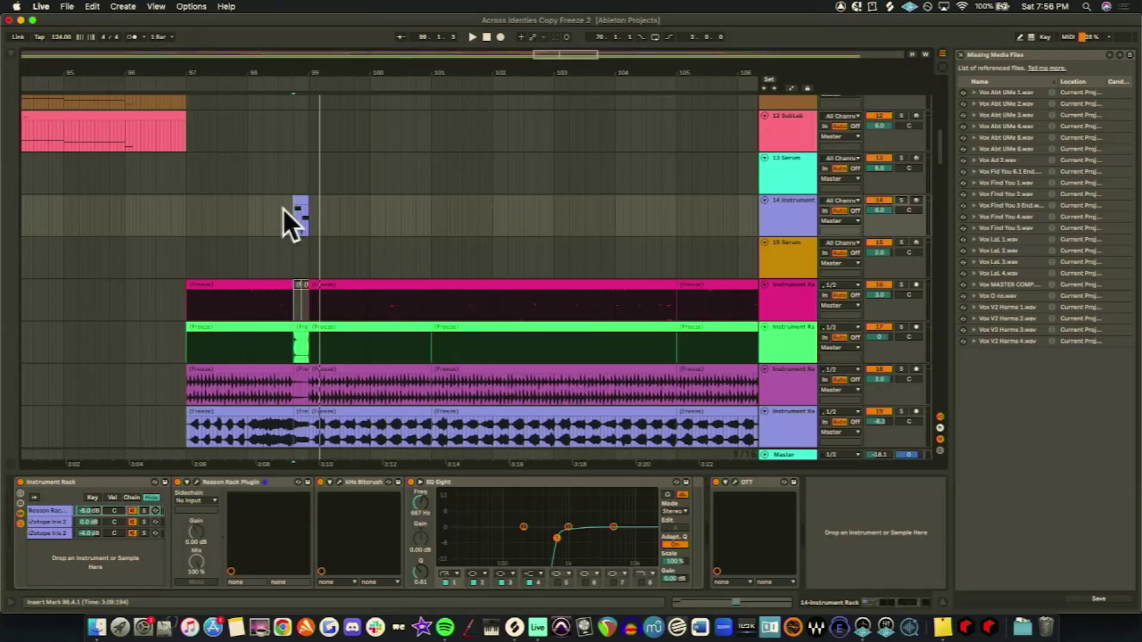
drag(512, 61, 511, 86)
click(457, 230)
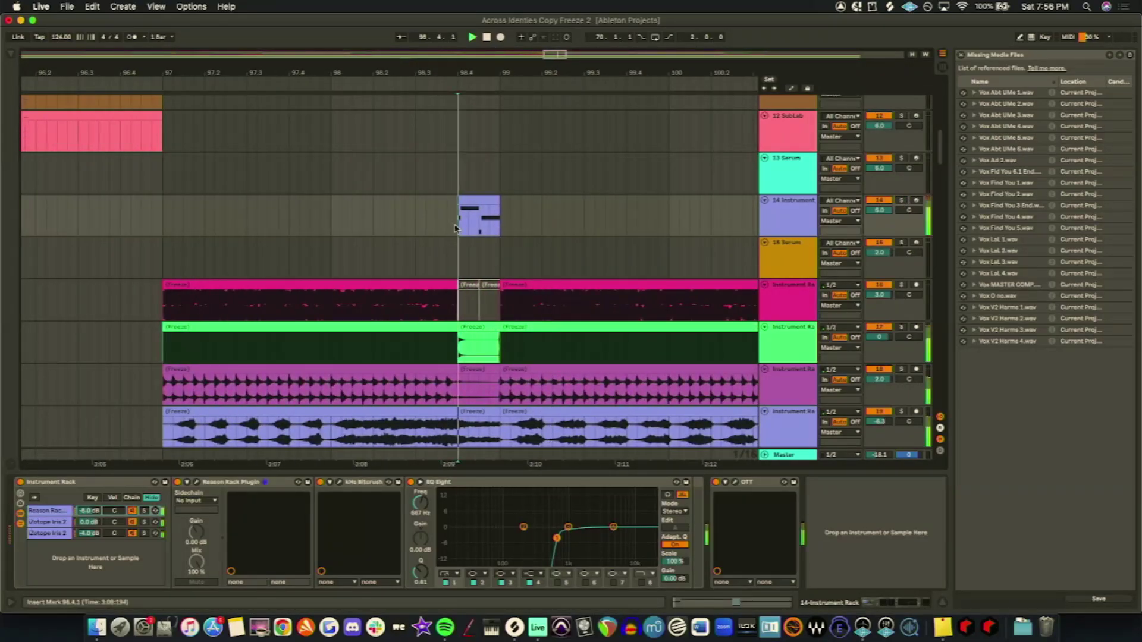
key(space)
key(minus)
key(minus)
key(minus)
key(minus)
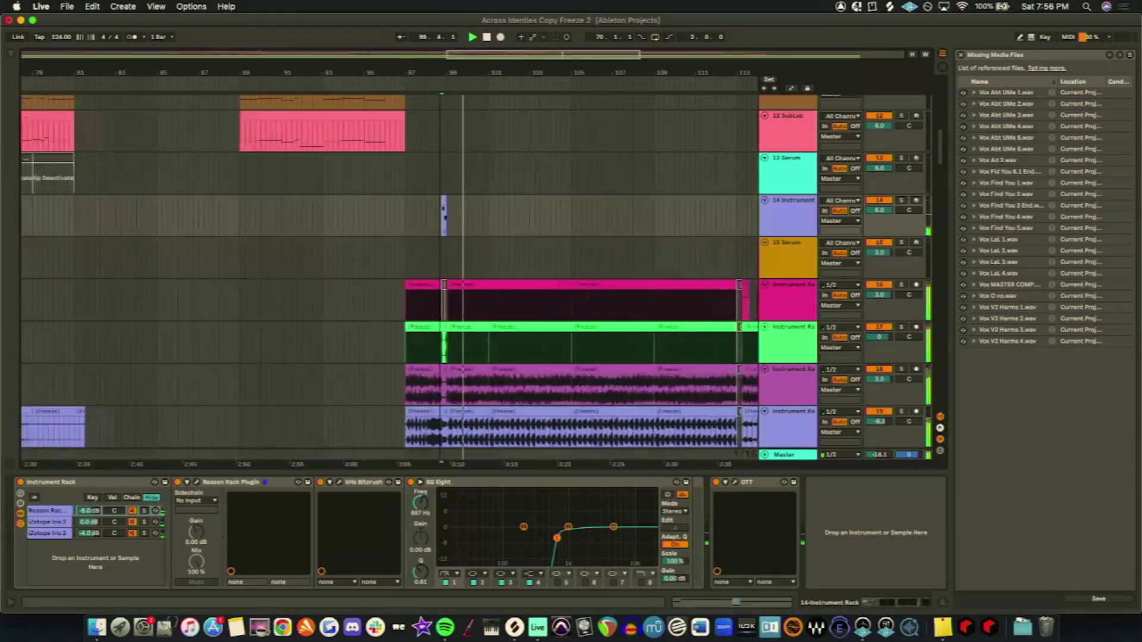
Step: Examine the tracks of the second drop up to its end around bar 129
scroll(583, 181, up, 10)
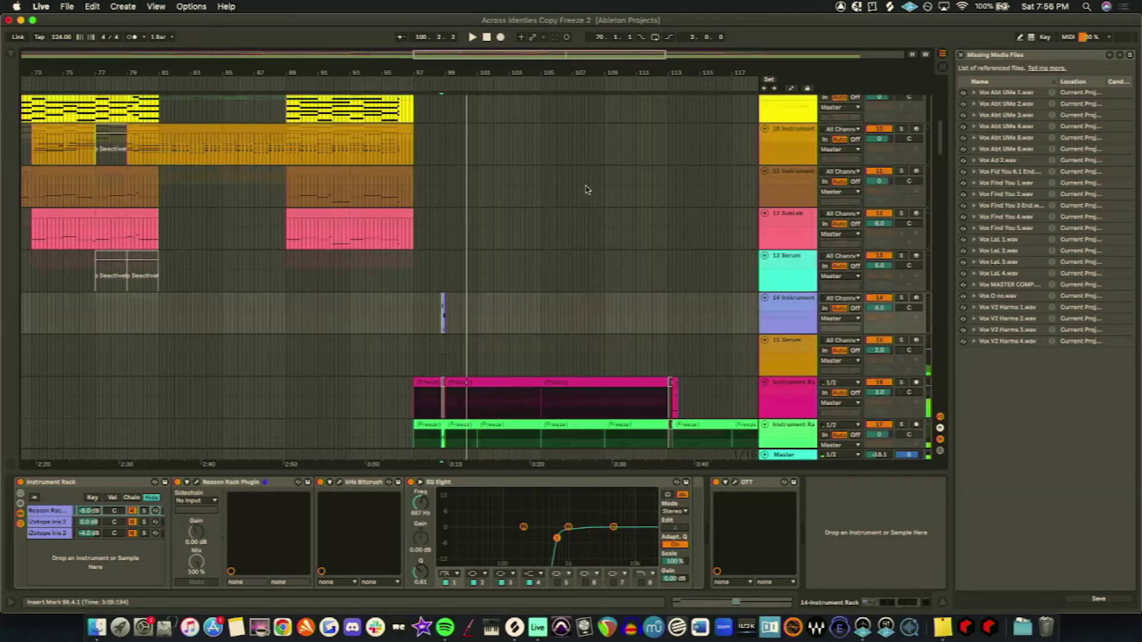
scroll(586, 176, down, 15)
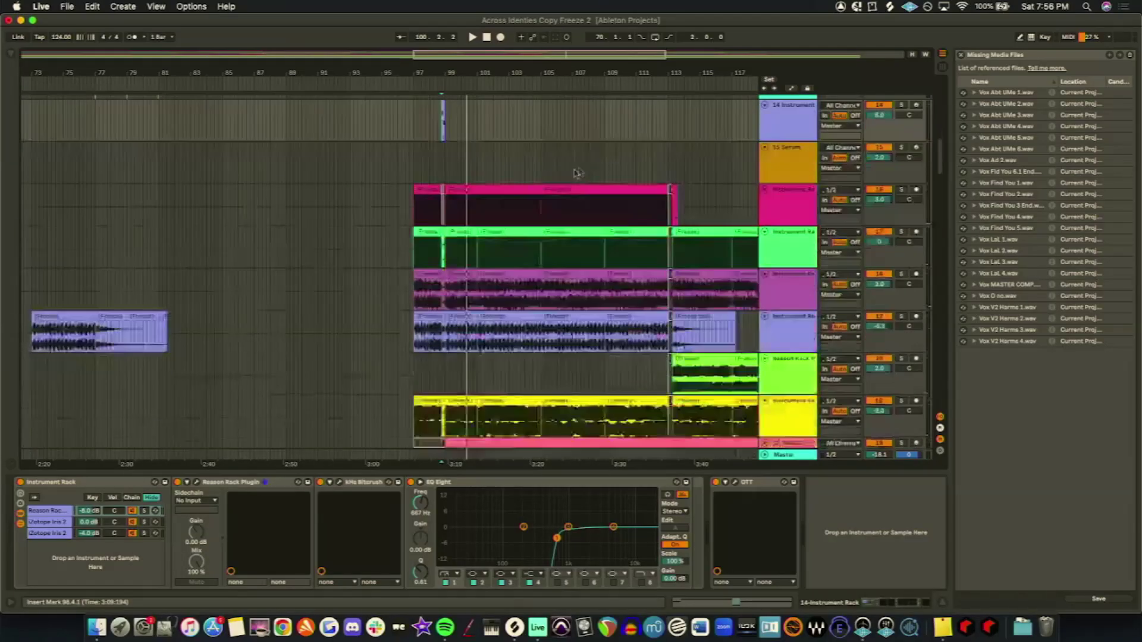
drag(508, 60, 566, 65)
scroll(563, 287, up, 3)
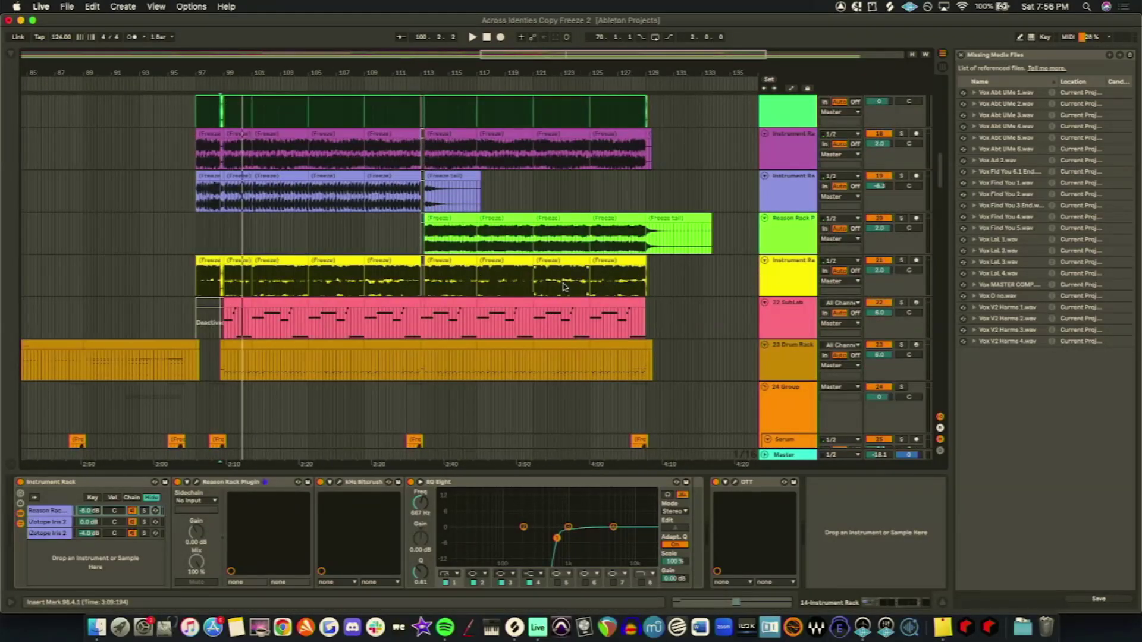
scroll(557, 290, up, 5)
scroll(557, 292, down, 15)
scroll(558, 300, up, 3)
scroll(558, 301, up, 12)
scroll(558, 301, down, 1)
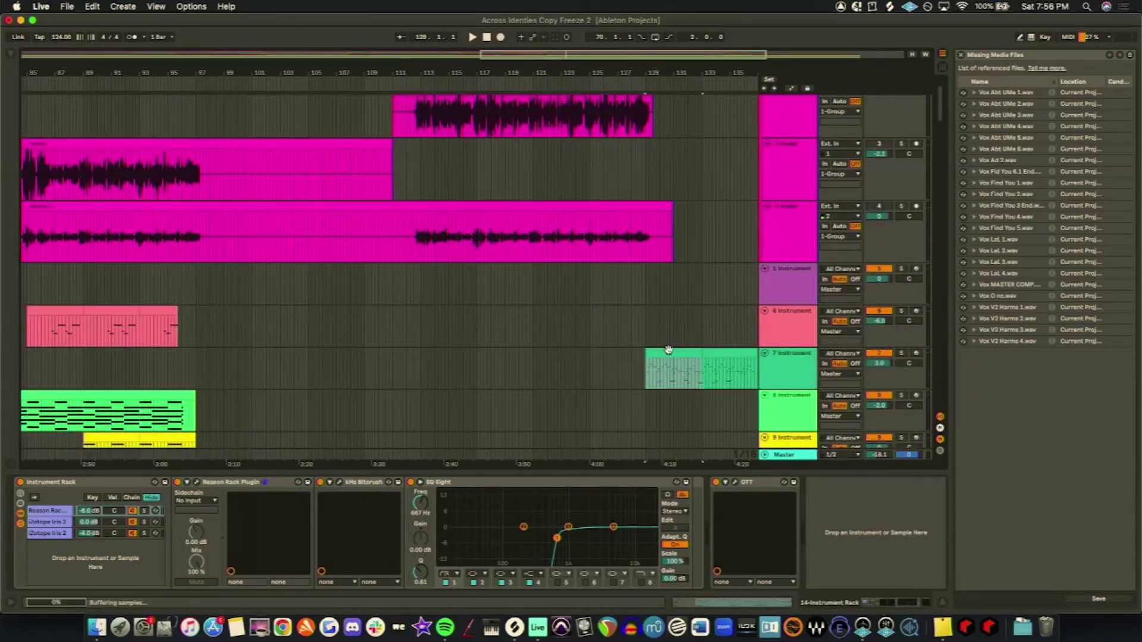
Step: Inspect the outro clip and device chain on track 7 between bars 129 and 137
click(667, 351)
drag(514, 62, 603, 75)
click(555, 351)
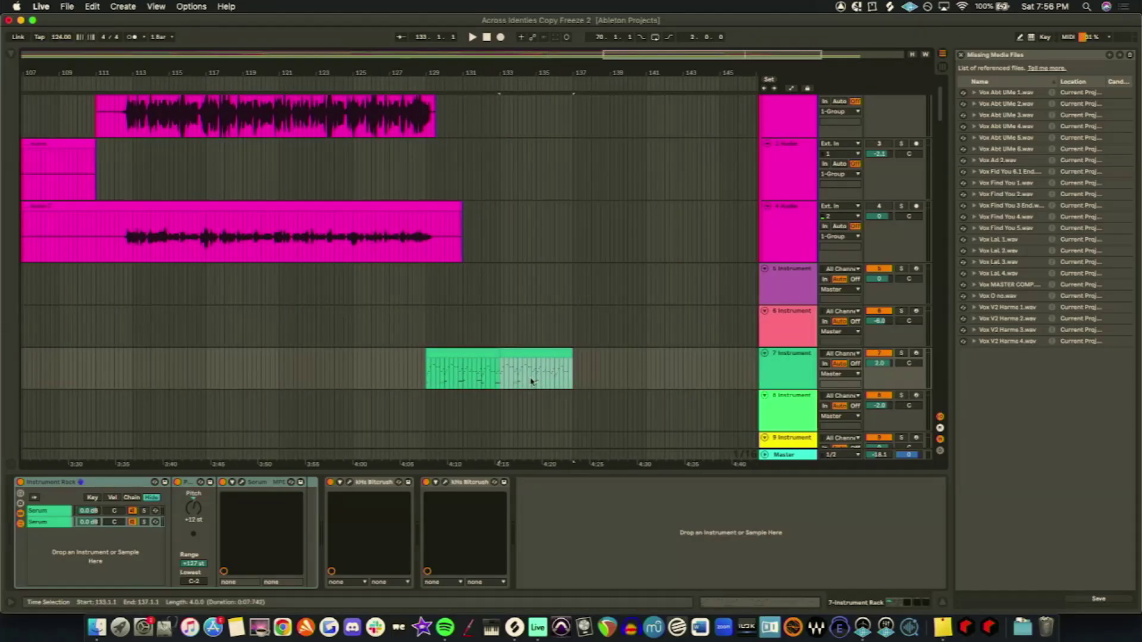
click(502, 387)
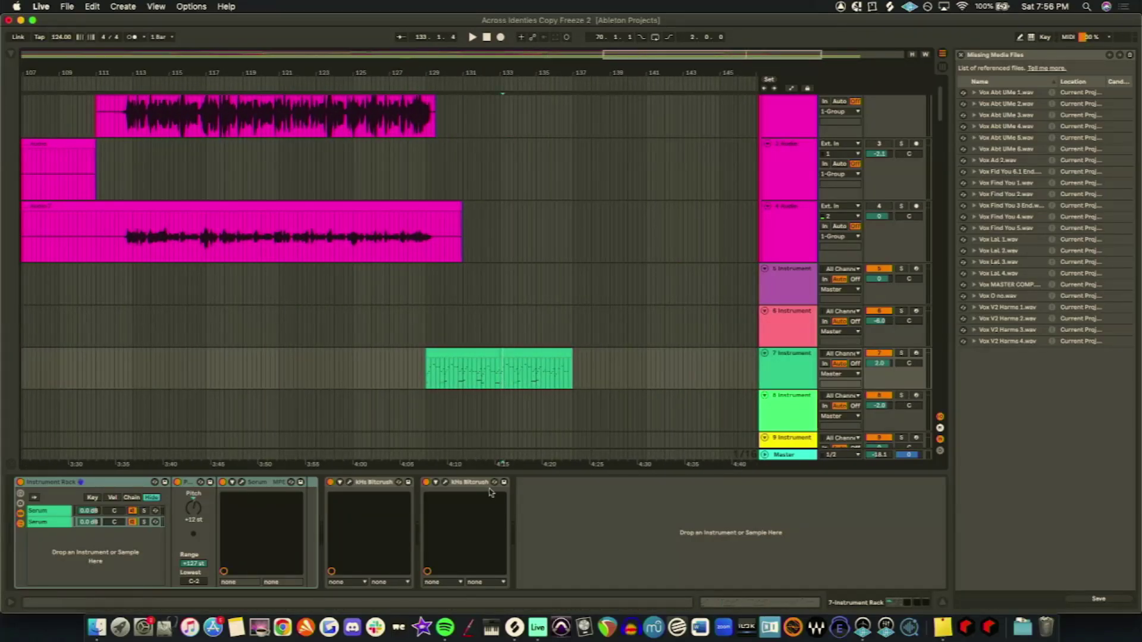
Step: Show the kHs Bitcrush Mix automation on track 7, play the outro's ending from 135.3.3, and hide the automation
key(a)
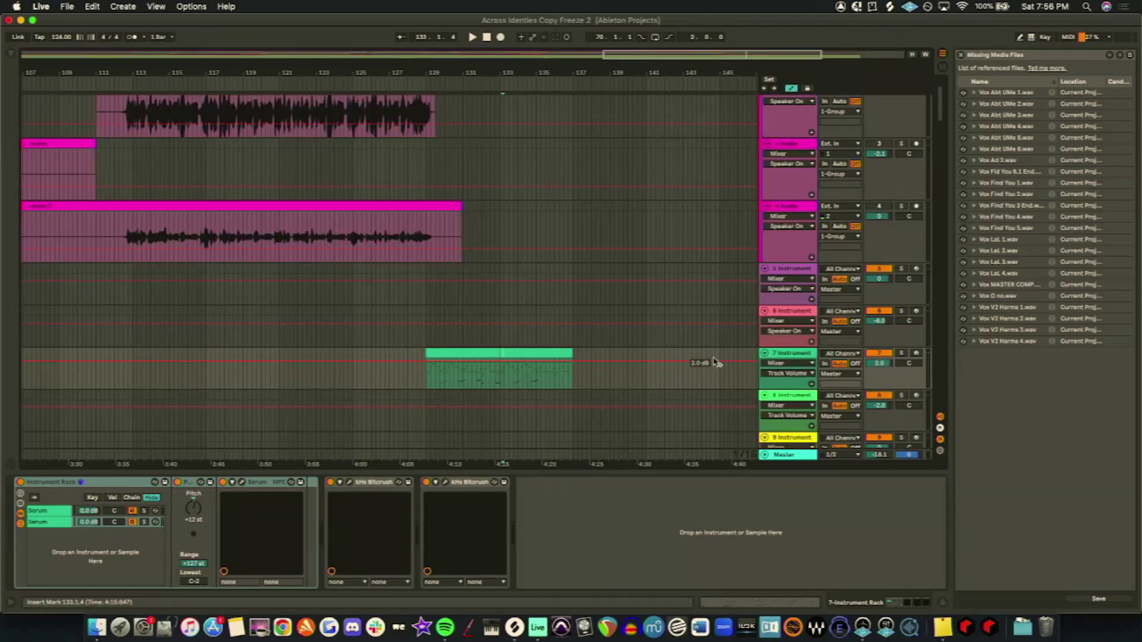
click(798, 447)
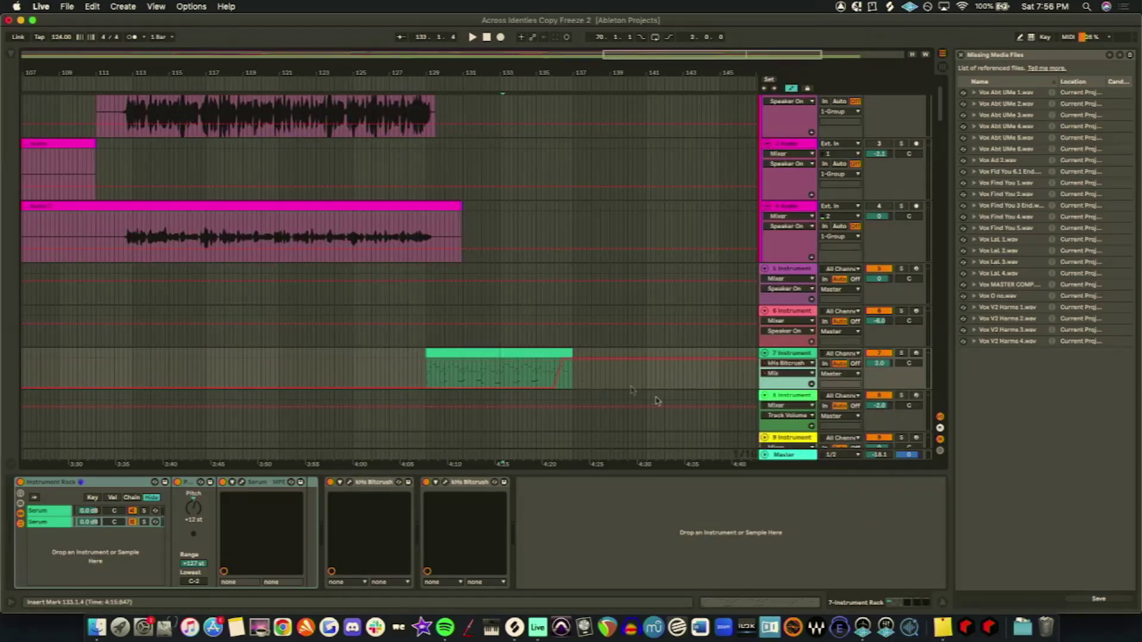
click(547, 380)
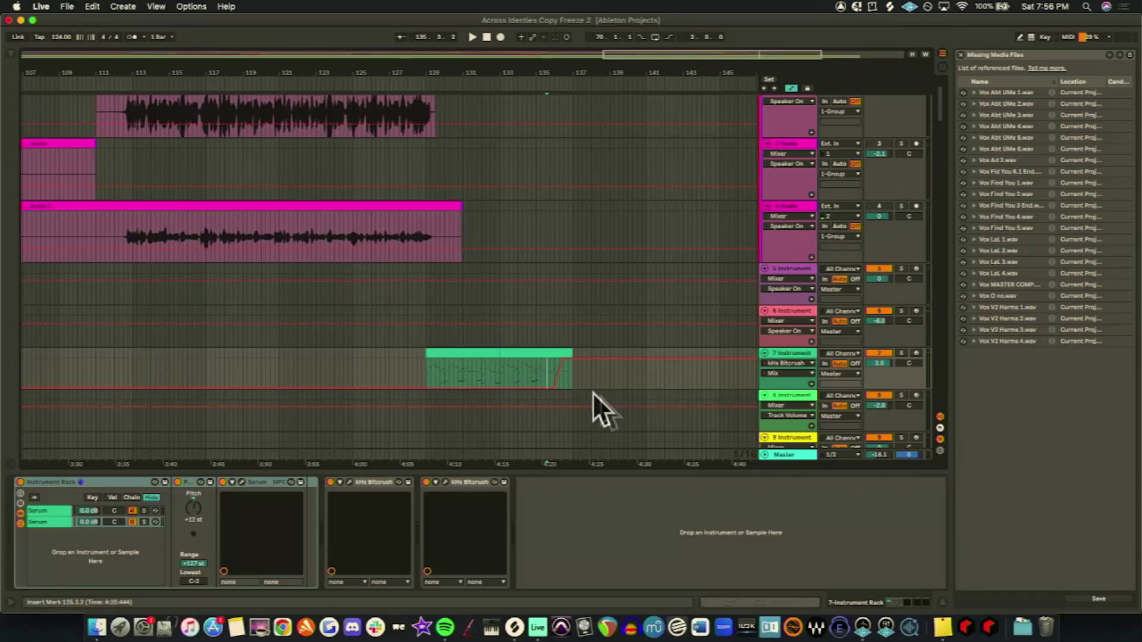
key(space)
key(a)
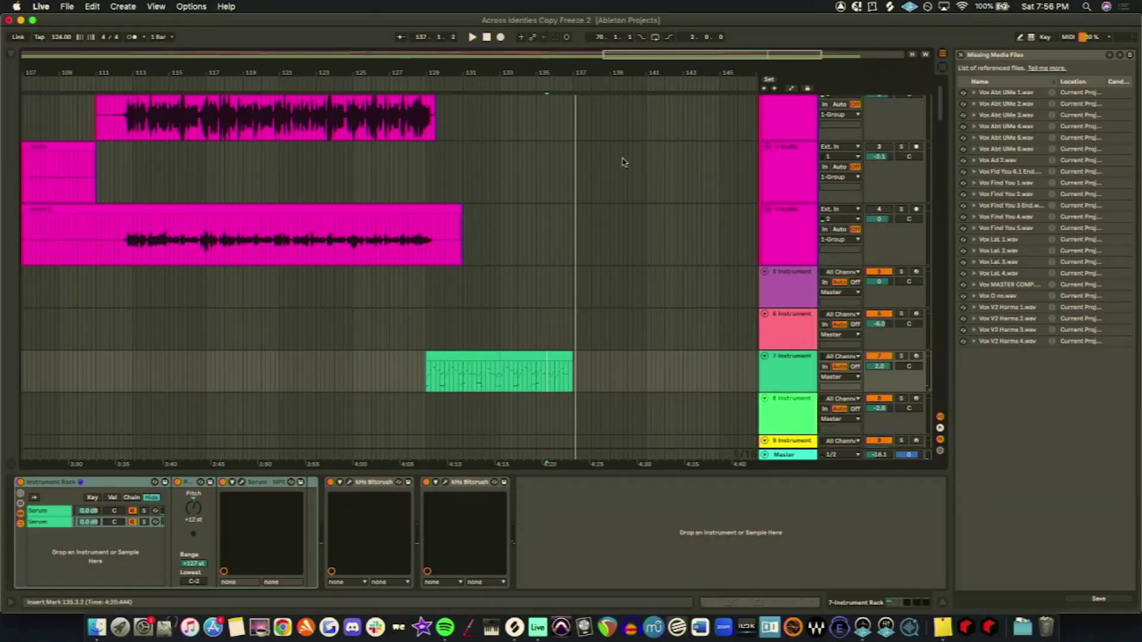
Step: Review the whole arrangement across all tracks, from the lead vocals down to the vocal harmonies and back
scroll(621, 162, up, 2)
drag(646, 62, 645, 45)
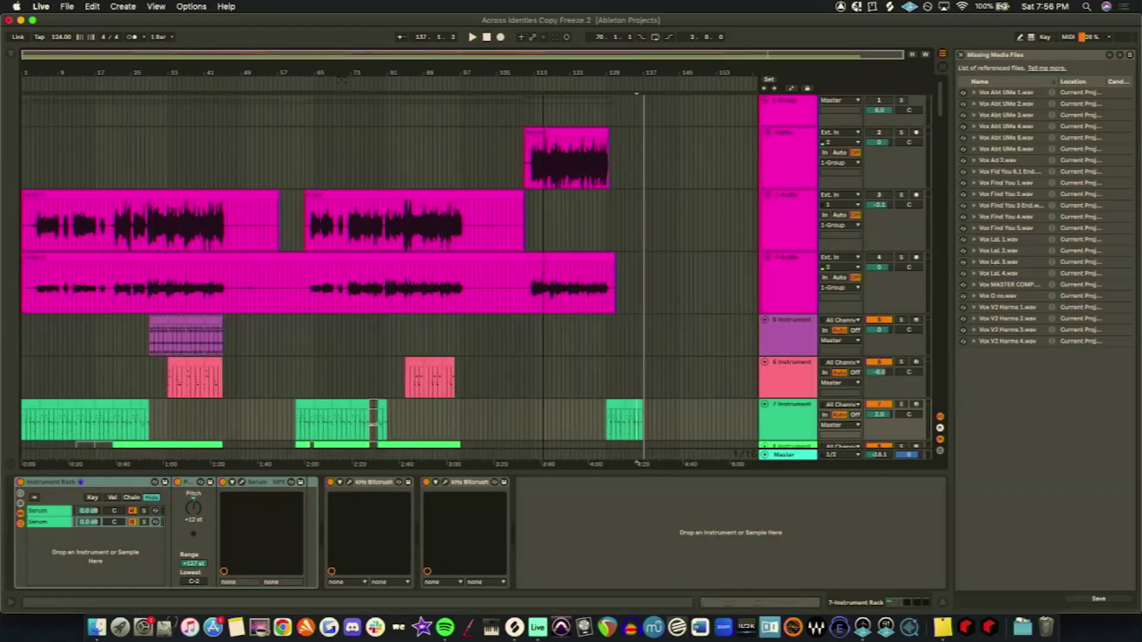
scroll(192, 324, down, 10)
scroll(192, 324, down, 15)
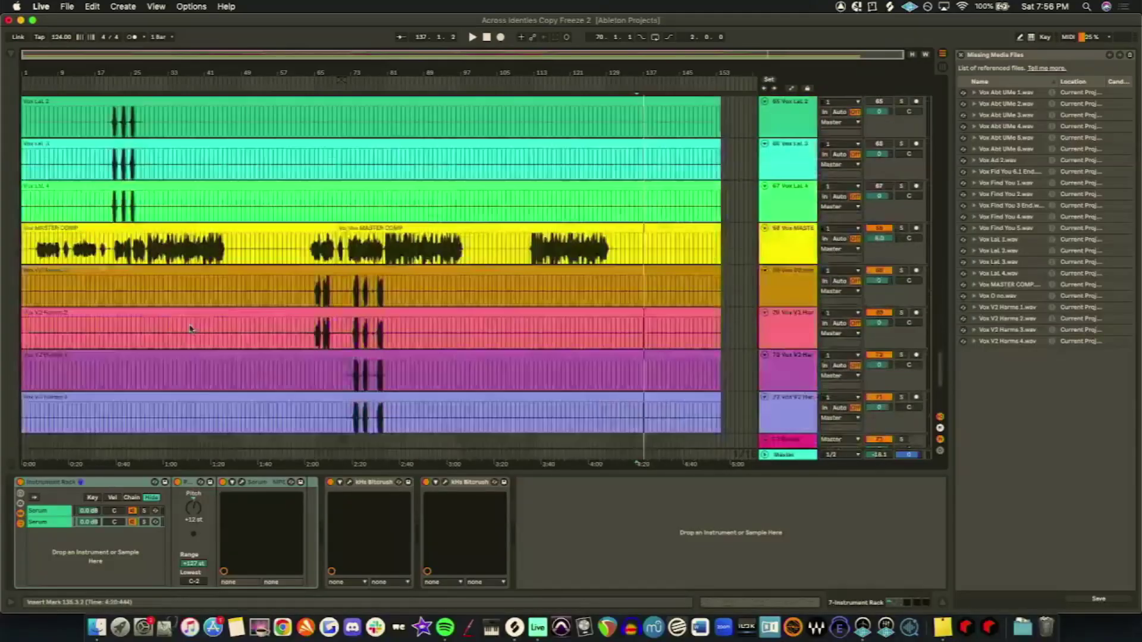
scroll(195, 329, up, 15)
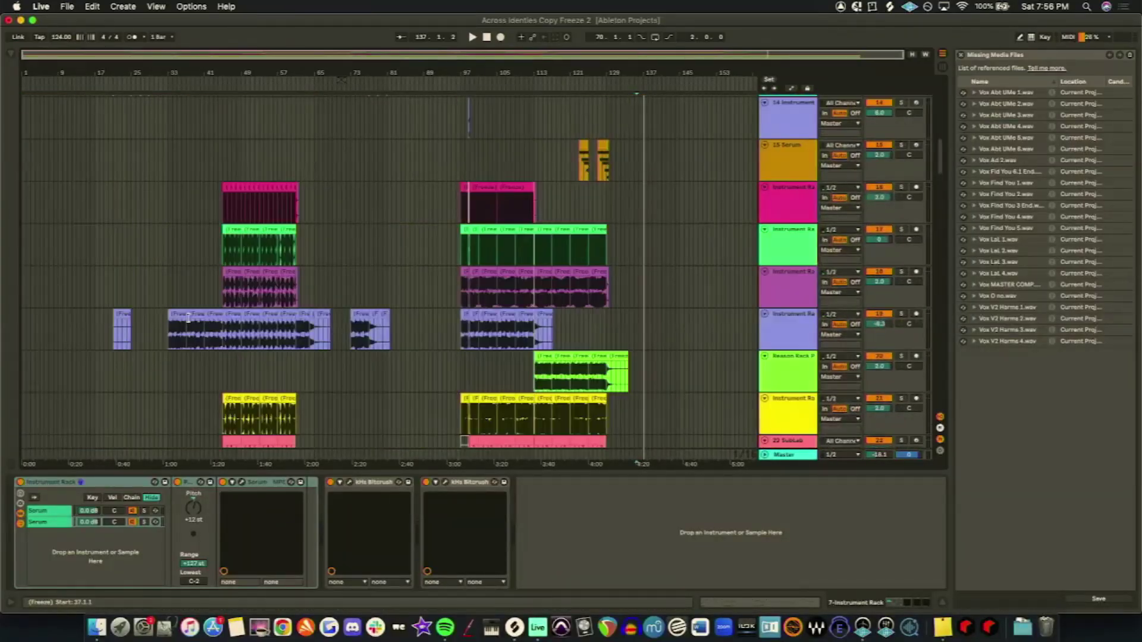
click(193, 333)
scroll(192, 339, up, 1)
scroll(192, 333, up, 5)
click(192, 333)
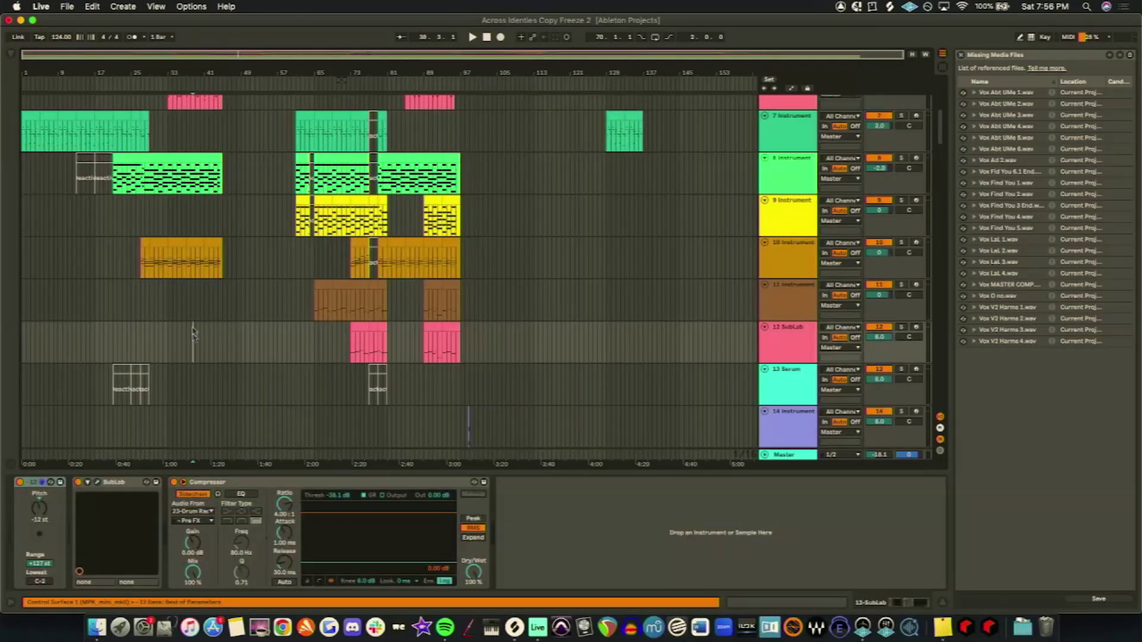
scroll(195, 300, up, 8)
scroll(268, 340, up, 1)
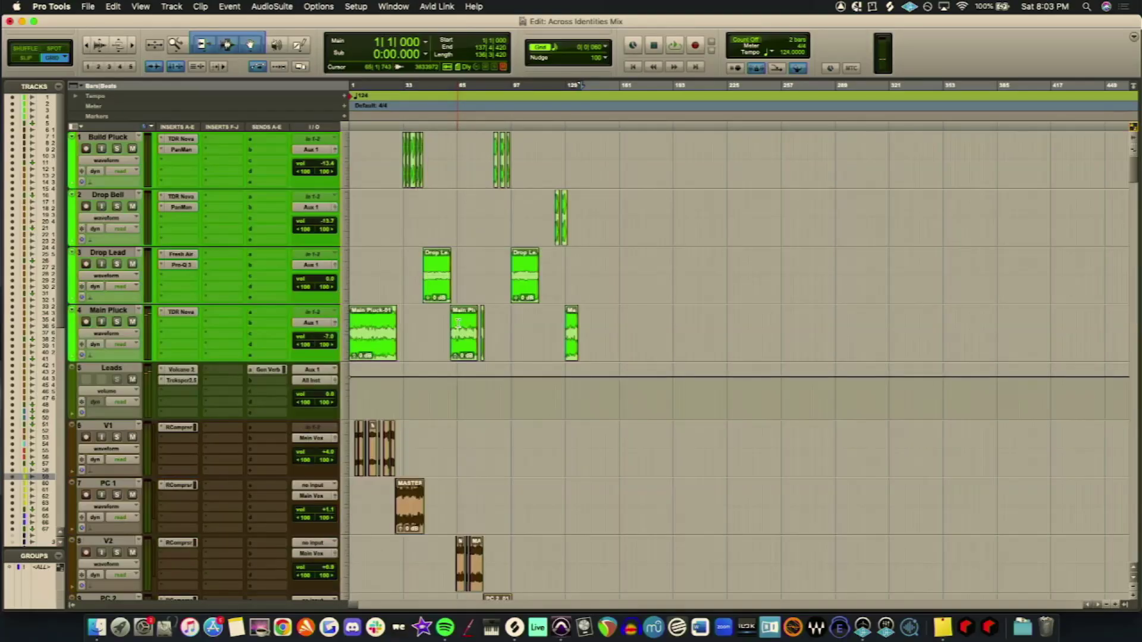
Step: Review the mix tracks from the leads down through vocals, basses and drums to the Pre-Master and Master 1 tracks
scroll(458, 323, down, 15)
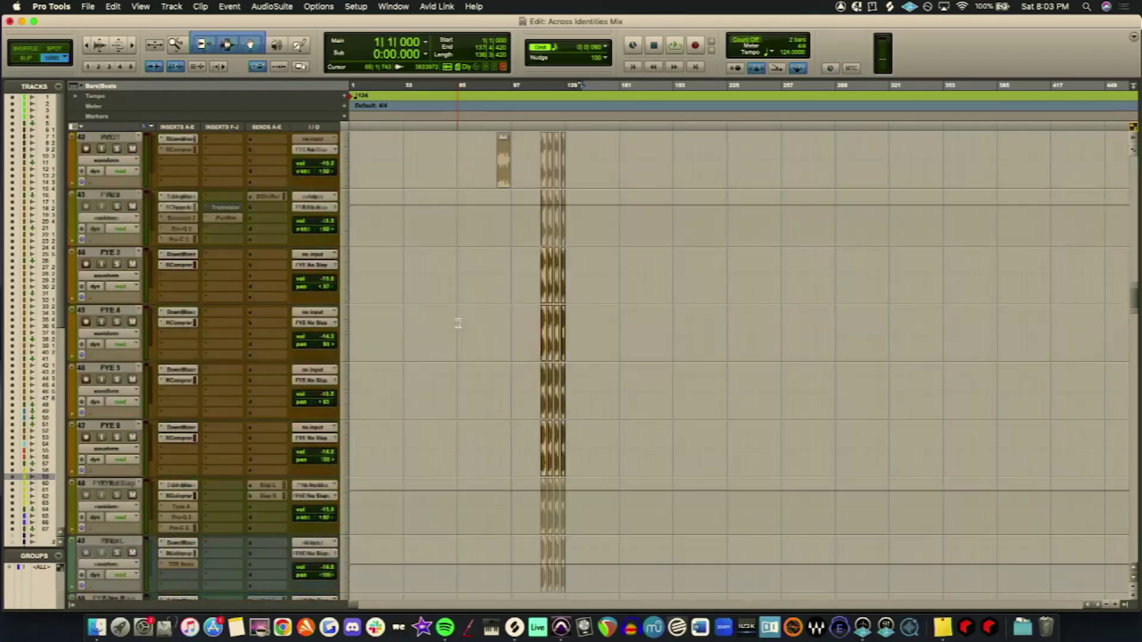
scroll(458, 323, down, 10)
scroll(481, 348, down, 9)
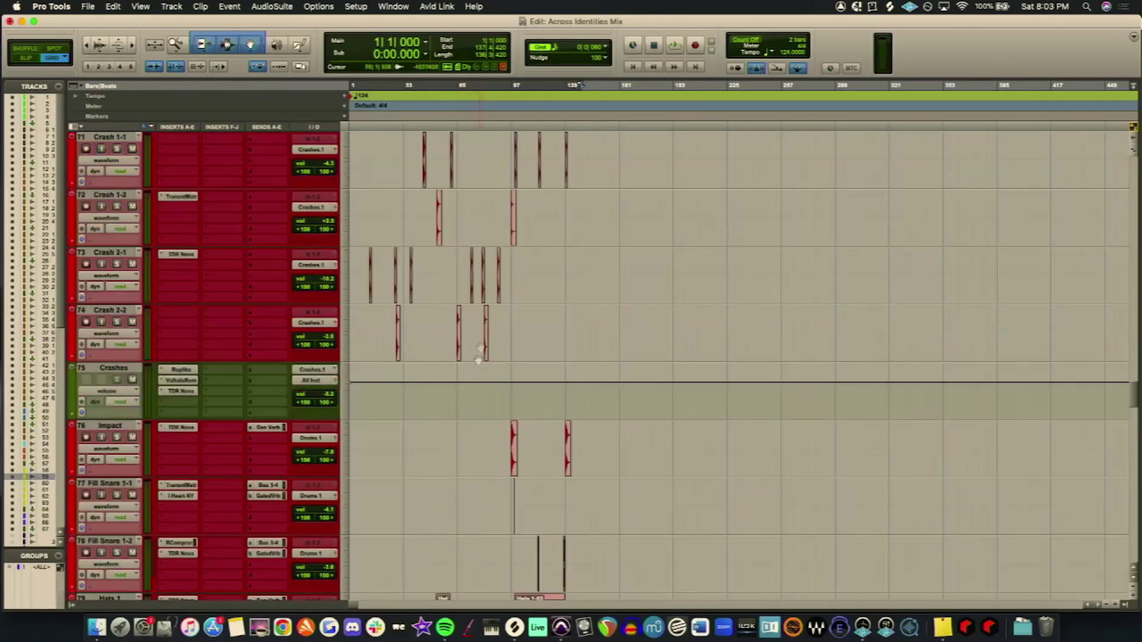
scroll(462, 400, up, 15)
scroll(464, 398, down, 8)
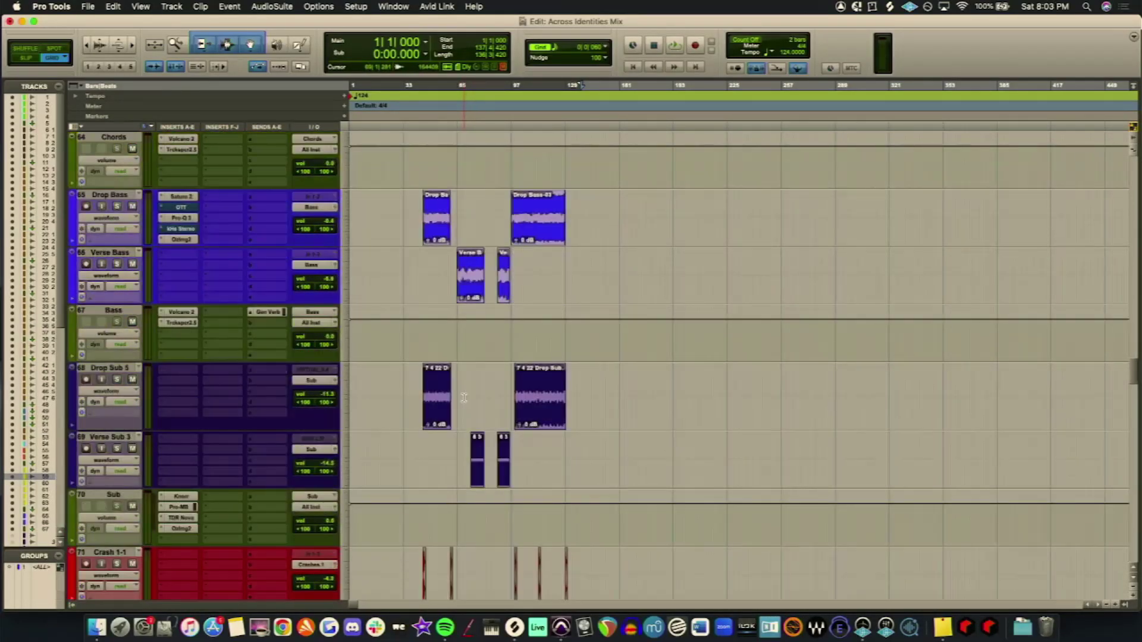
scroll(463, 398, down, 7)
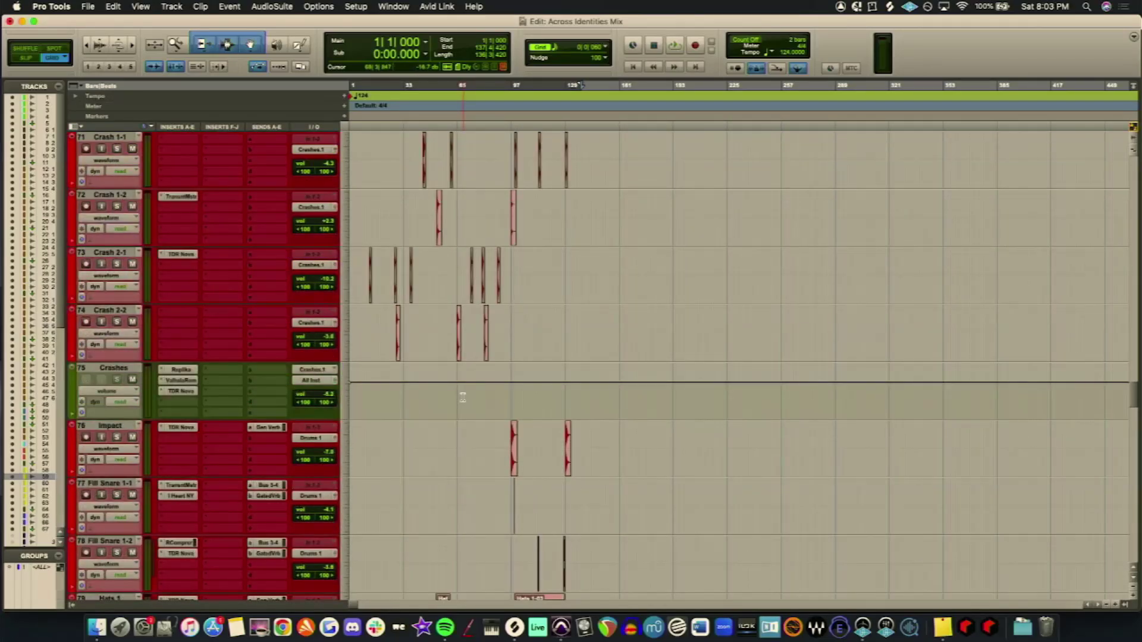
scroll(462, 398, down, 20)
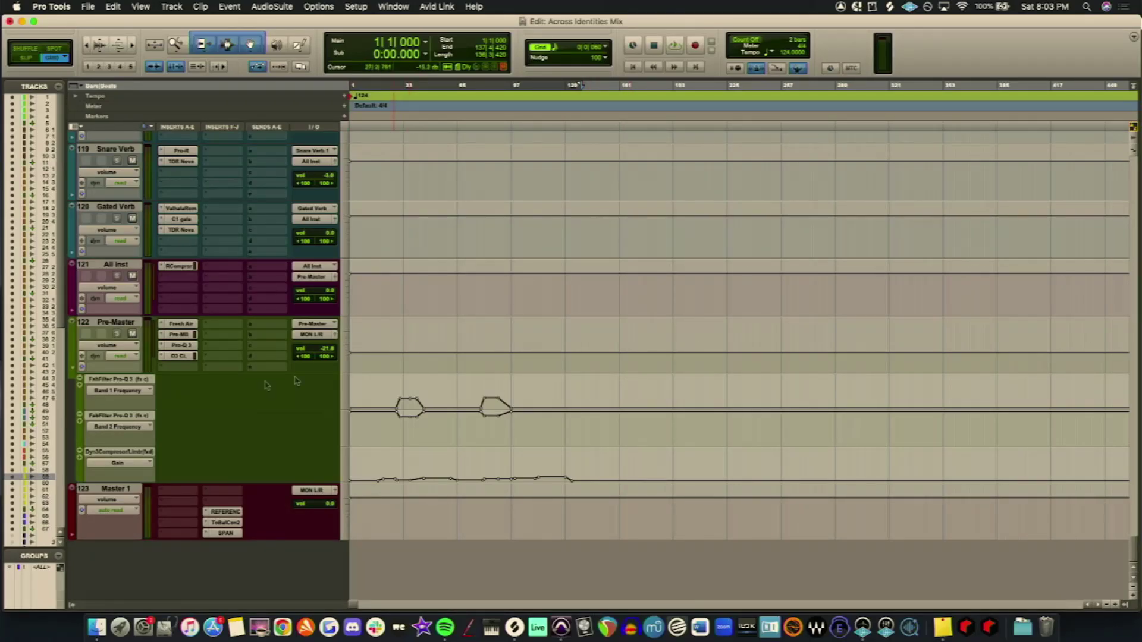
Step: Look over the echo and reverb return tracks, and go back up past the drums to the Vocoder and arp tracks
scroll(266, 385, up, 9)
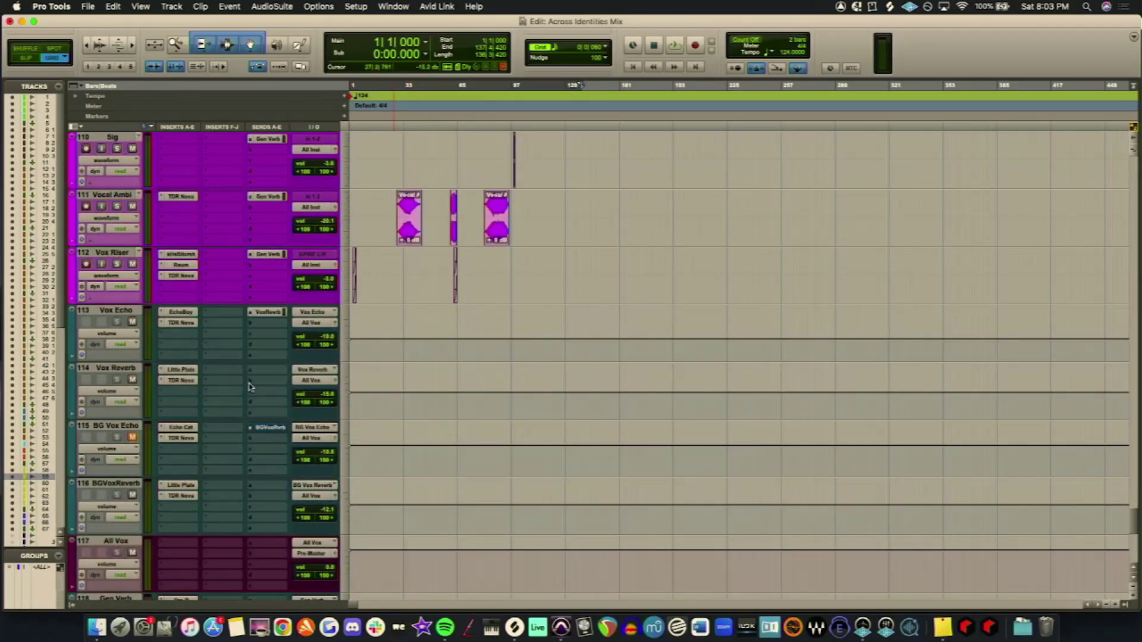
scroll(255, 393, down, 4)
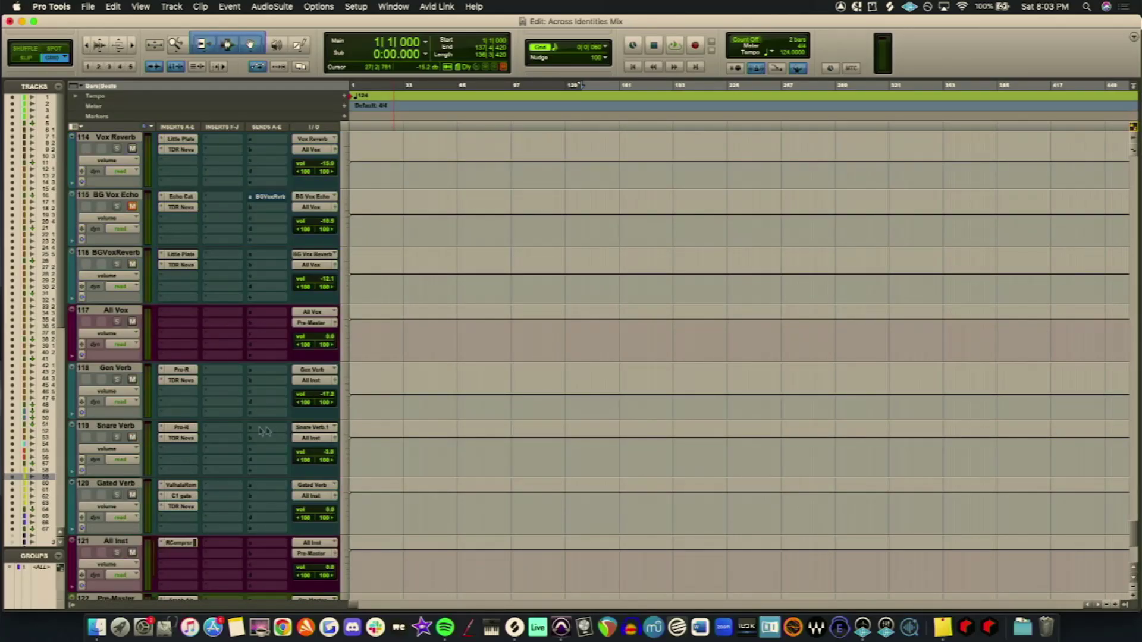
scroll(207, 419, up, 20)
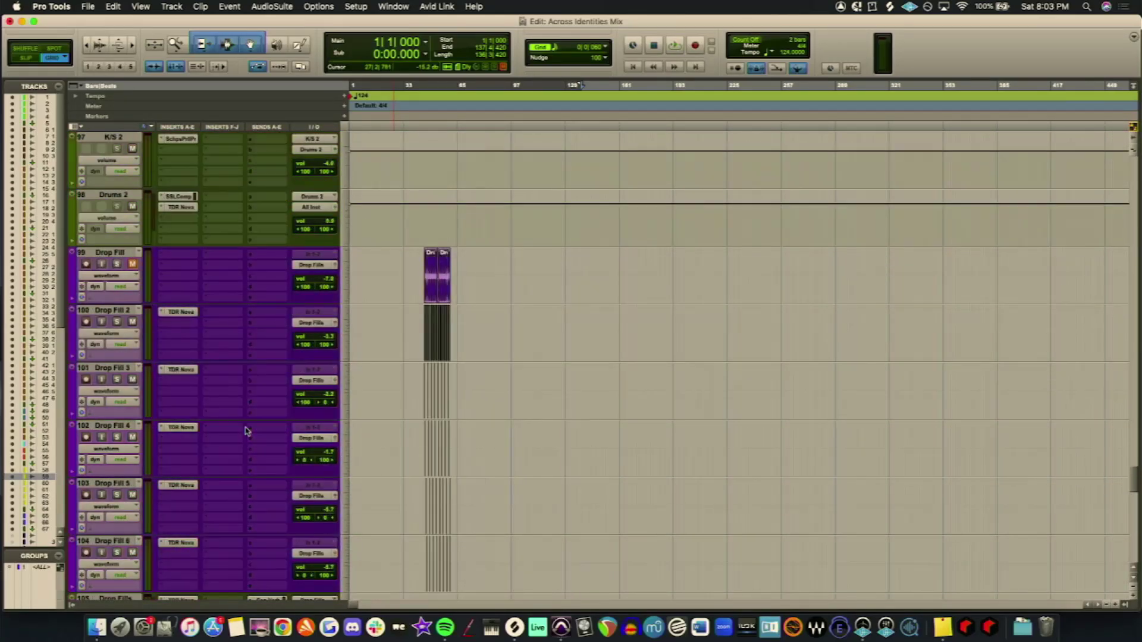
scroll(247, 430, up, 10)
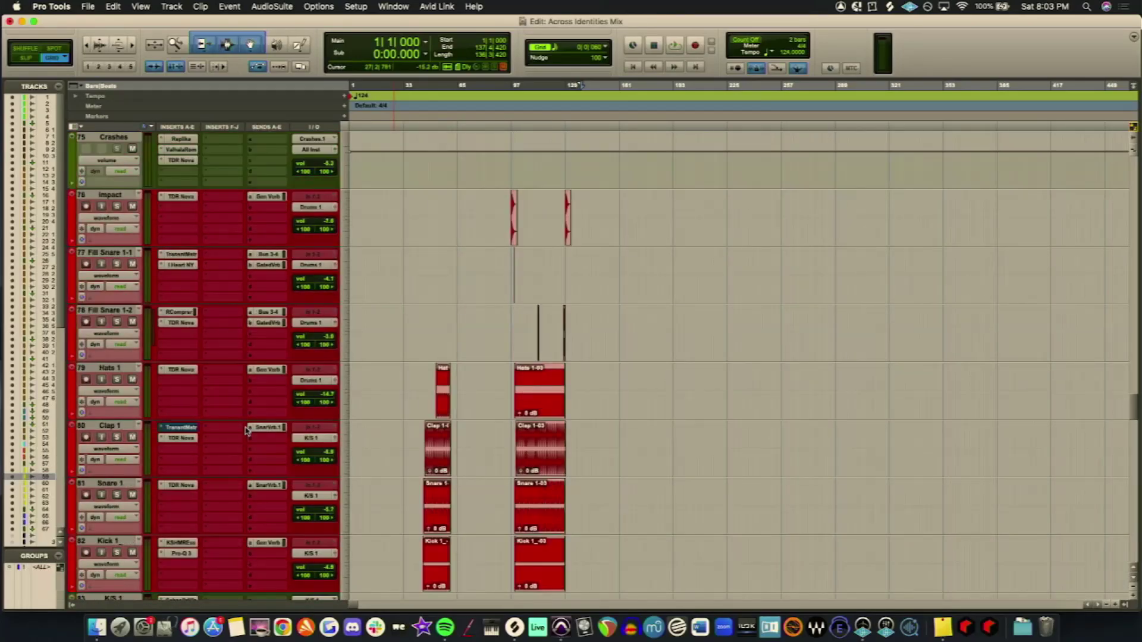
scroll(246, 431, down, 1)
scroll(413, 398, up, 20)
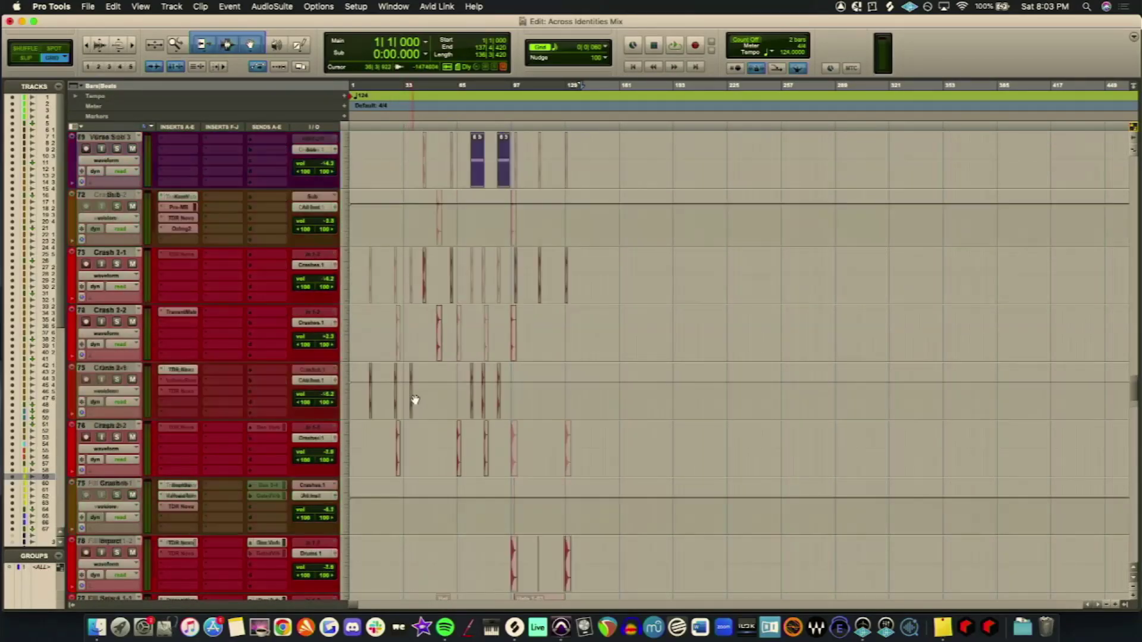
scroll(410, 395, up, 20)
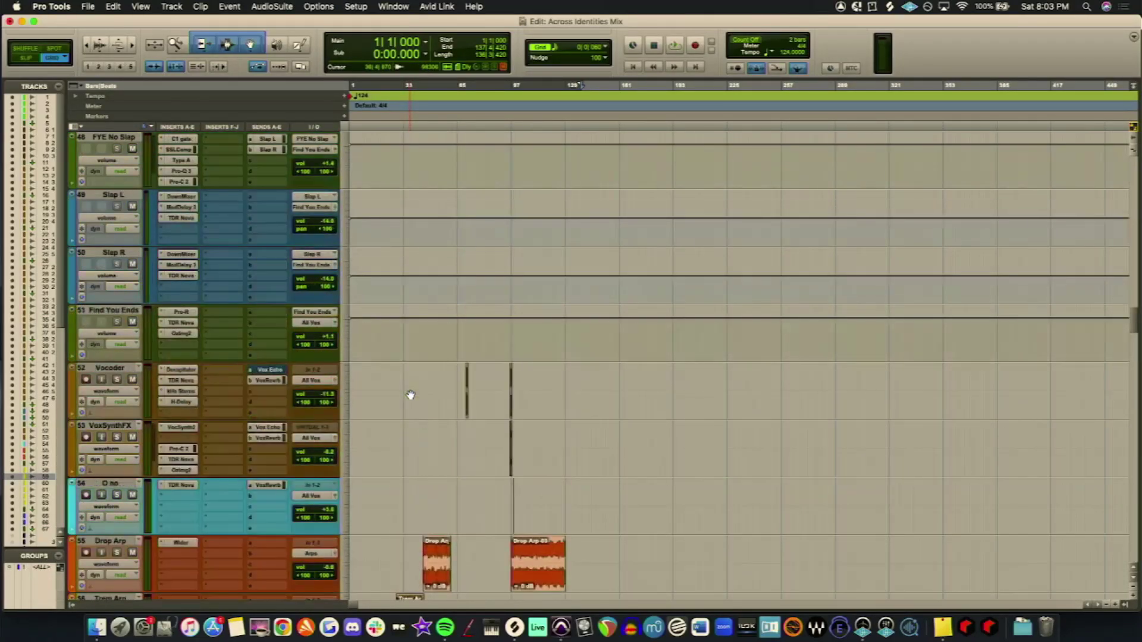
scroll(410, 395, down, 8)
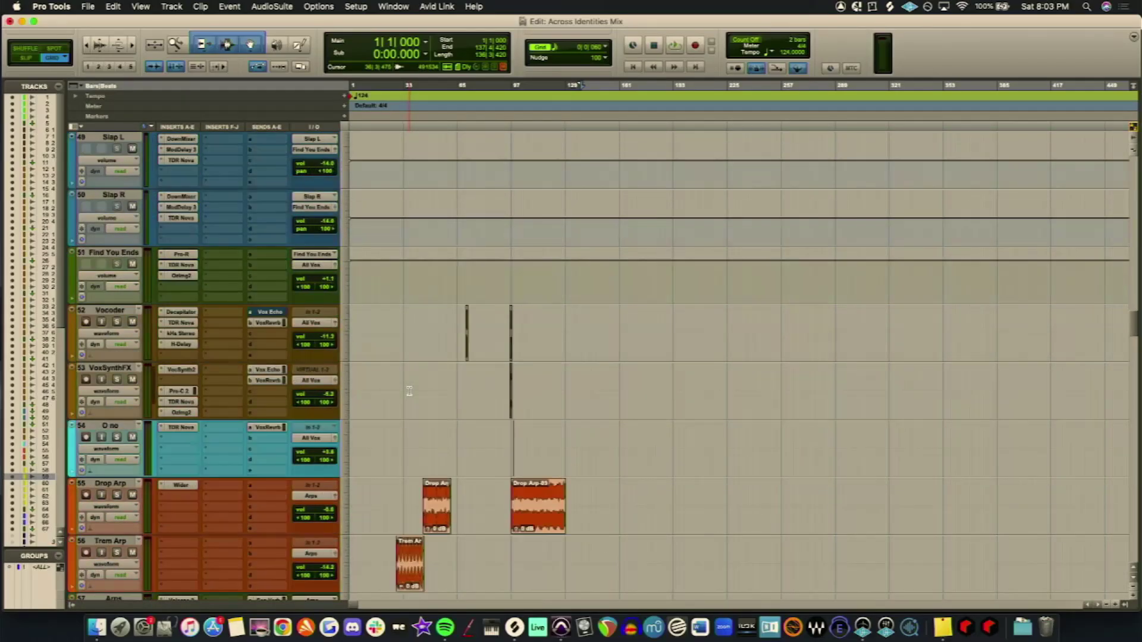
Step: Locate the FYE vocal tracks, place the cursor around bar 106 on FYE 1, and enlarge the timeline there
scroll(409, 391, up, 5)
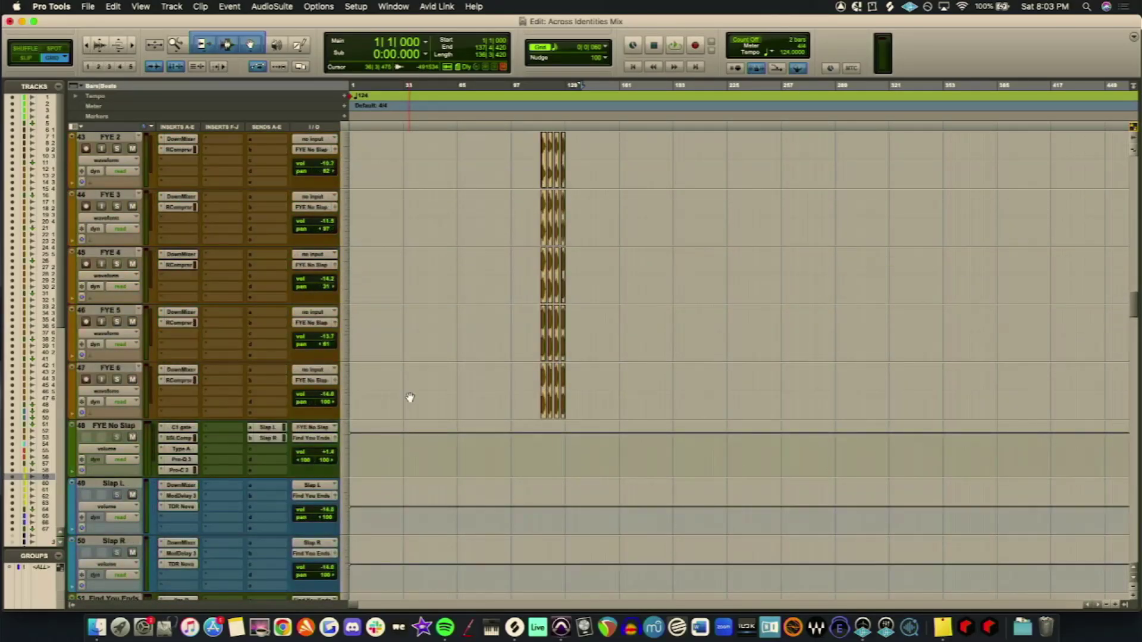
scroll(410, 397, up, 5)
scroll(425, 420, down, 7)
scroll(428, 418, up, 6)
click(527, 320)
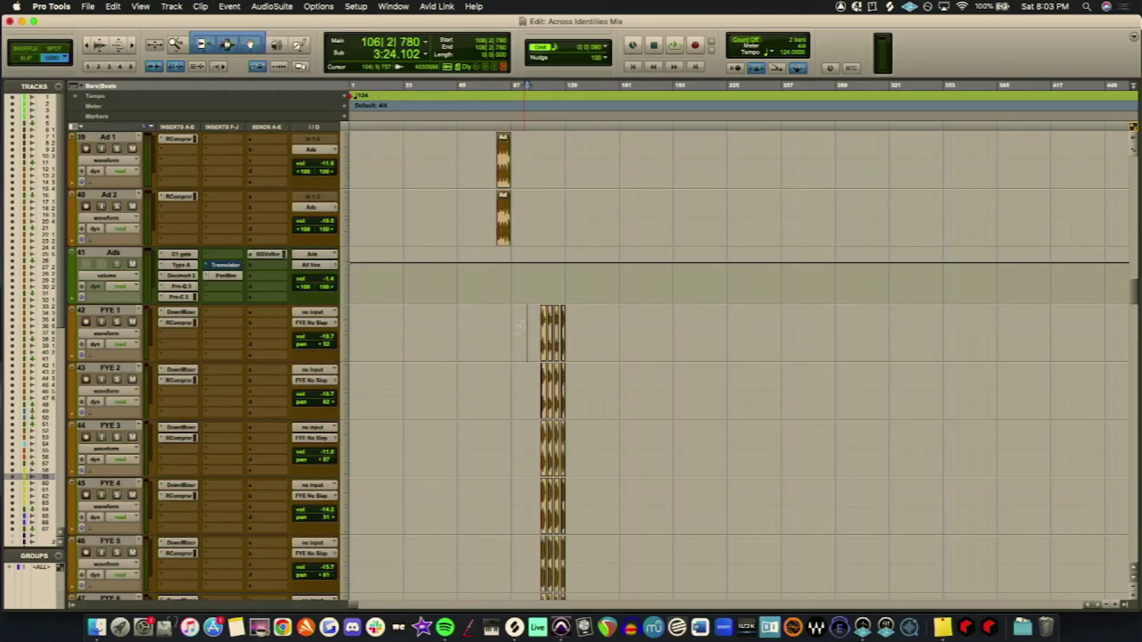
click(1115, 604)
click(1115, 604)
scroll(966, 520, down, 7)
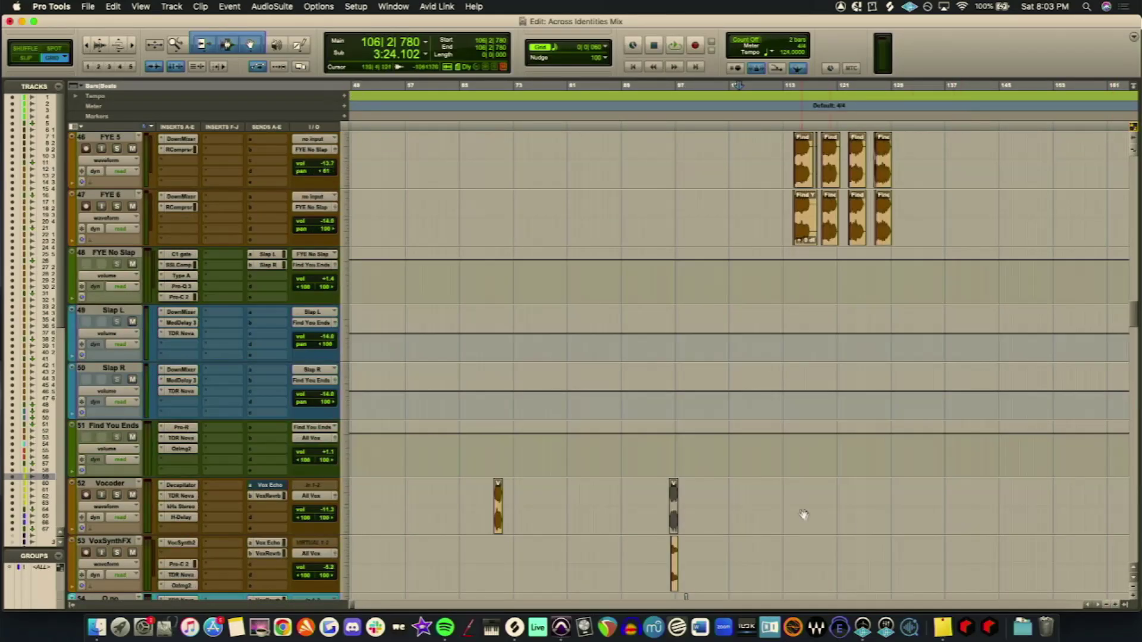
Step: Select the Slap L and Slap R tracks in turn, and the first clip on FYE 1 at bar 114
click(138, 311)
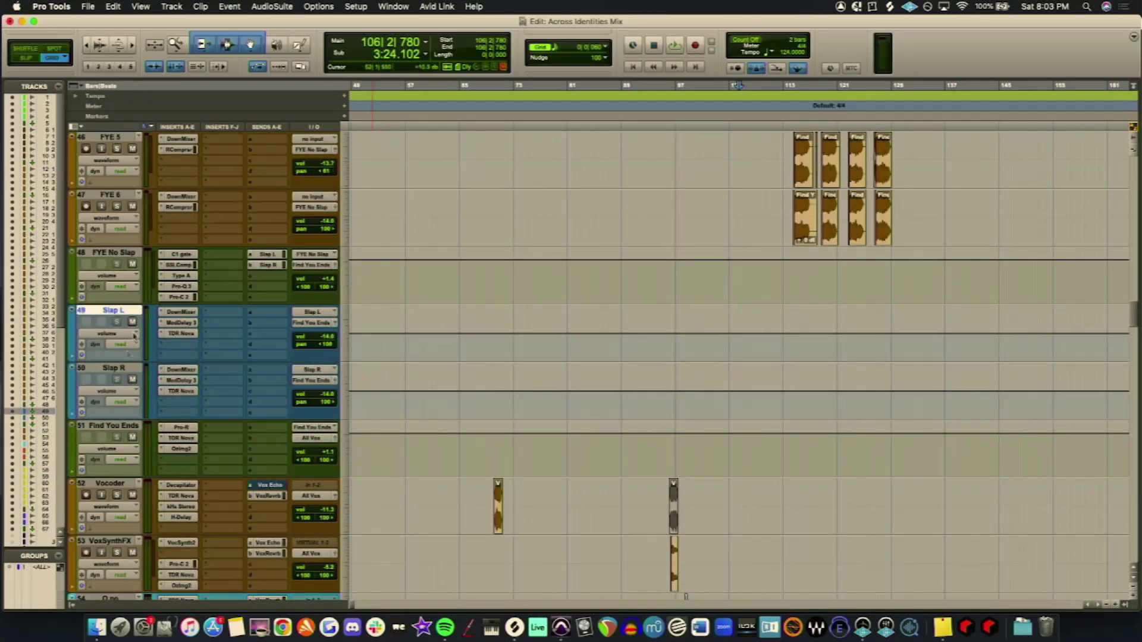
click(126, 368)
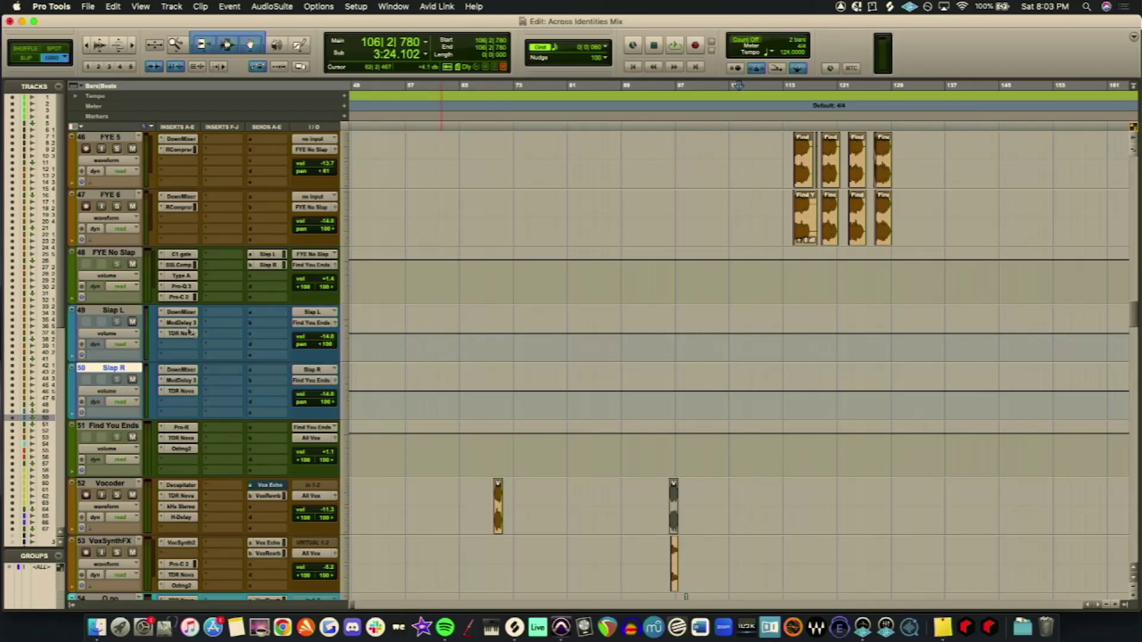
scroll(682, 269, up, 6)
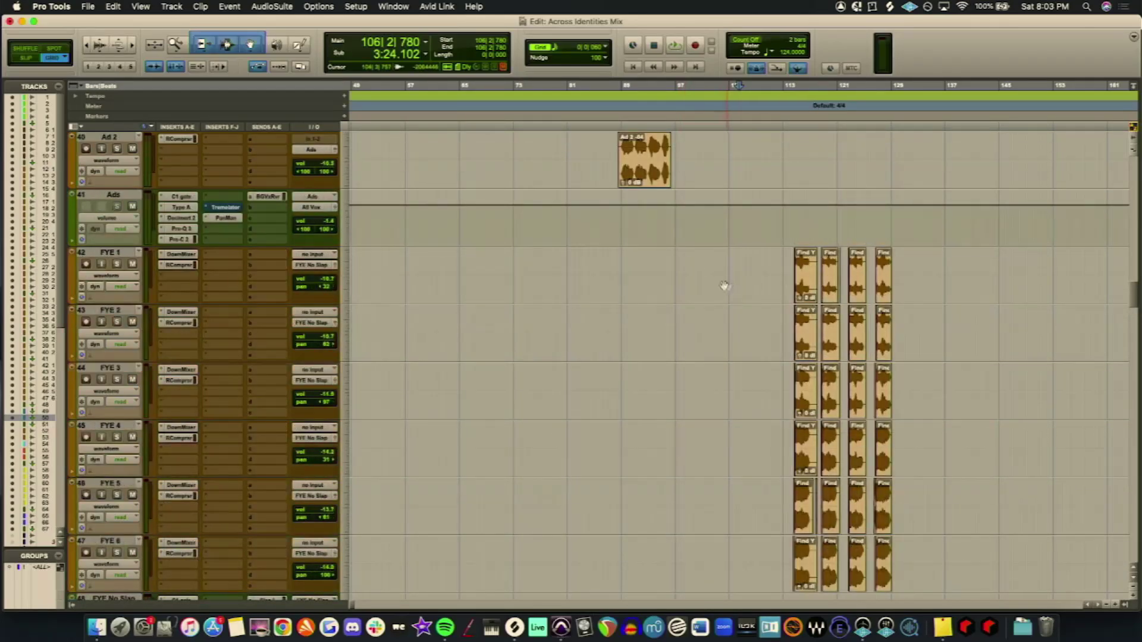
click(803, 279)
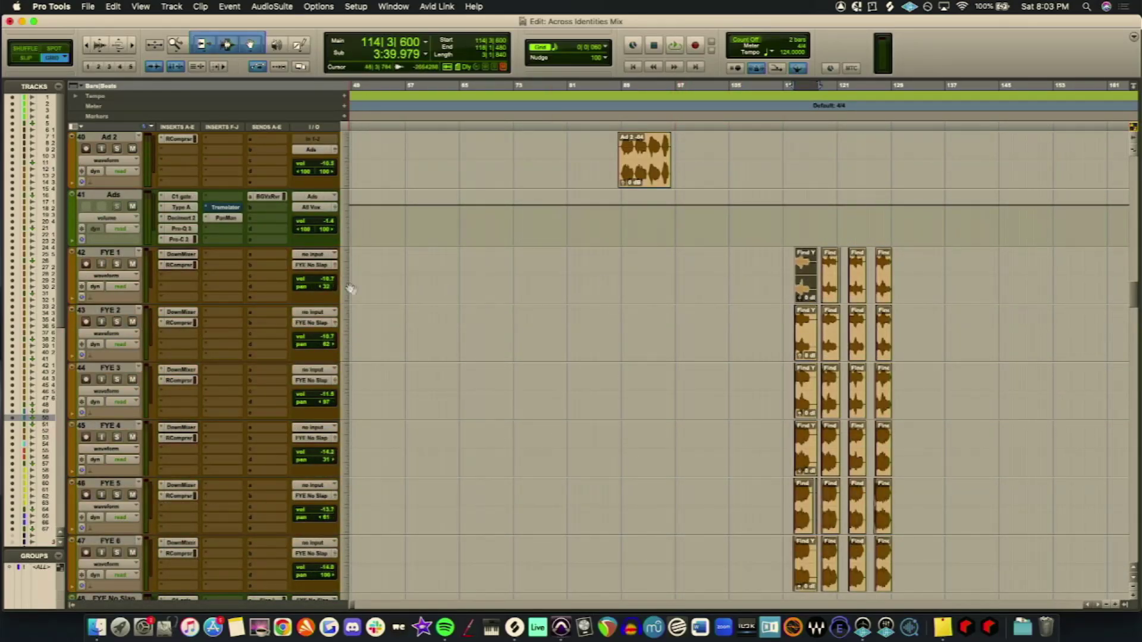
Step: Mute the Slap L and Slap R sends on the FYE No Slap track
scroll(287, 331, down, 3)
drag(269, 427, 270, 445)
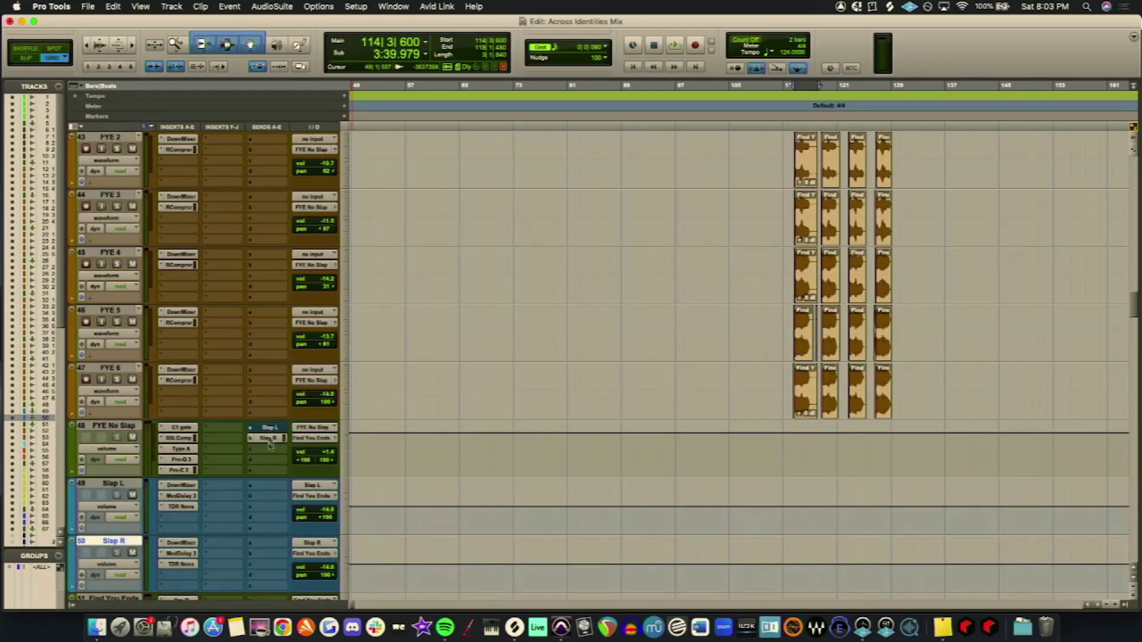
click(251, 443)
key(Escape)
Step: Try soloing the FYE No Slap bus, and solo the FYE 1 to FYE 6 tracks instead
click(117, 437)
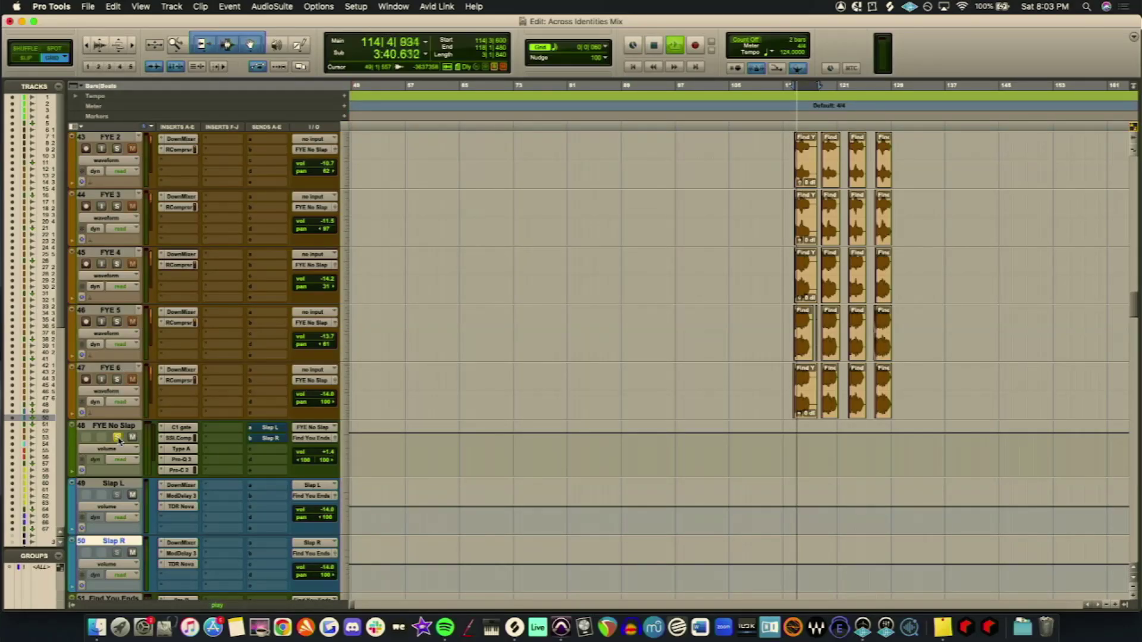
click(117, 437)
click(117, 379)
click(118, 322)
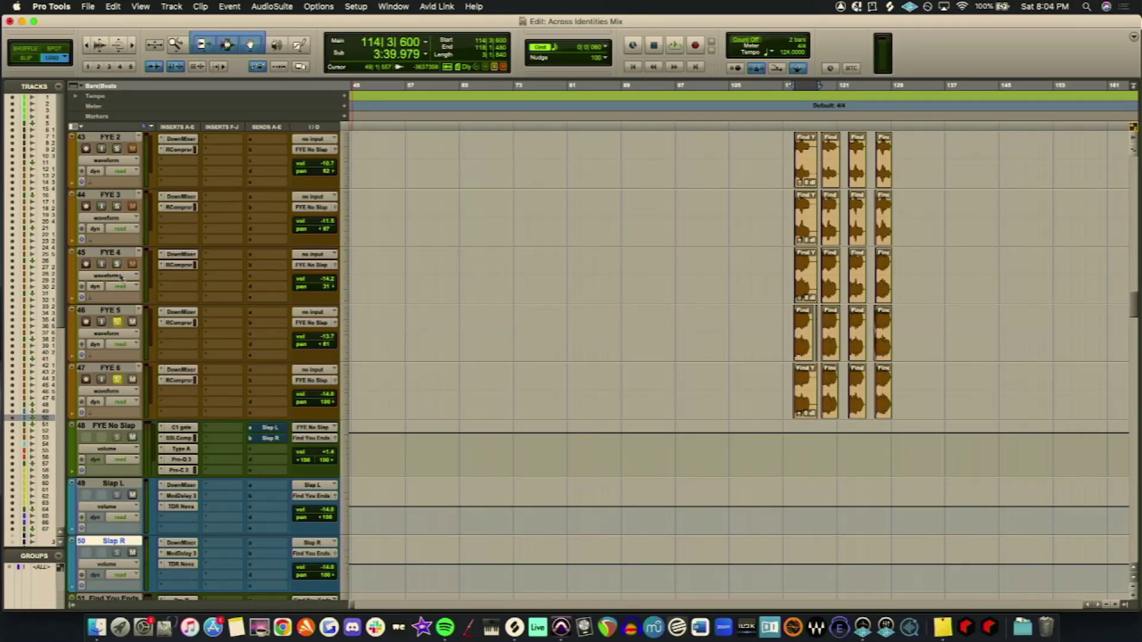
scroll(130, 226, up, 5)
click(117, 321)
click(117, 379)
Step: Play the soloed FYE vocals without the slap sends and check the vocal echo, reverb and All Vox tracks
key(space)
scroll(479, 333, down, 5)
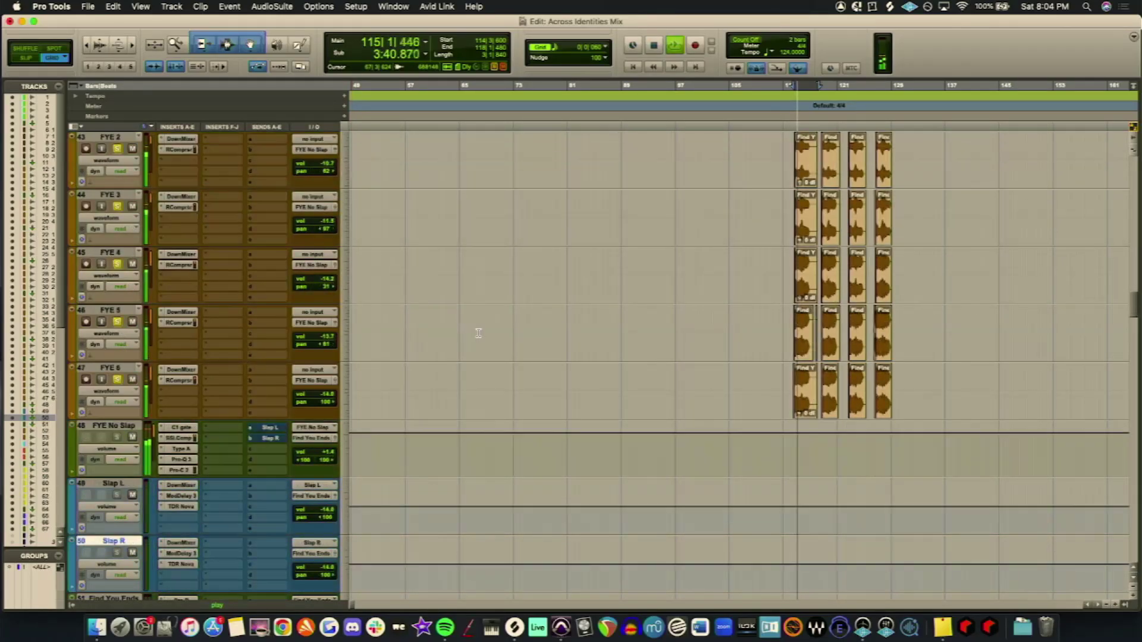
scroll(478, 333, down, 20)
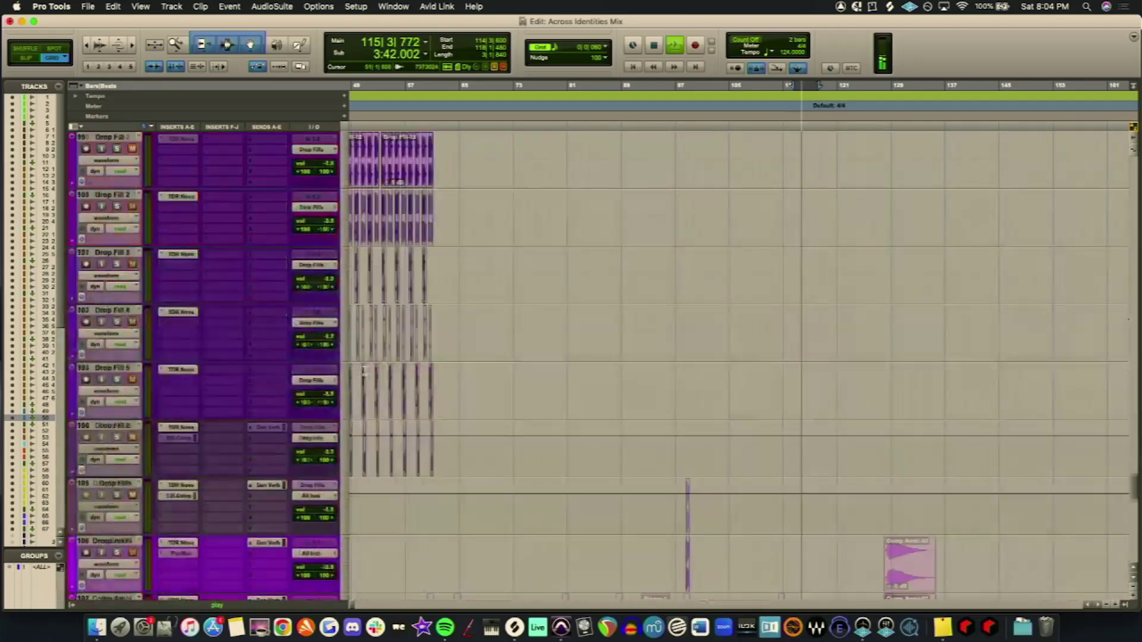
scroll(360, 372, down, 5)
key(space)
scroll(220, 373, down, 5)
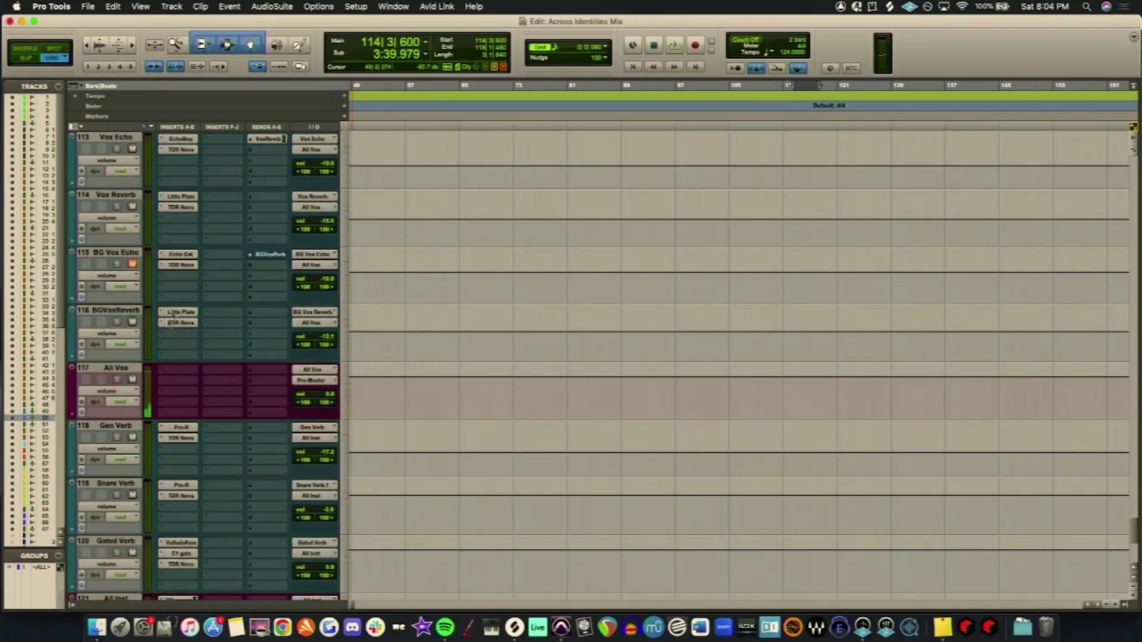
scroll(224, 406, down, 3)
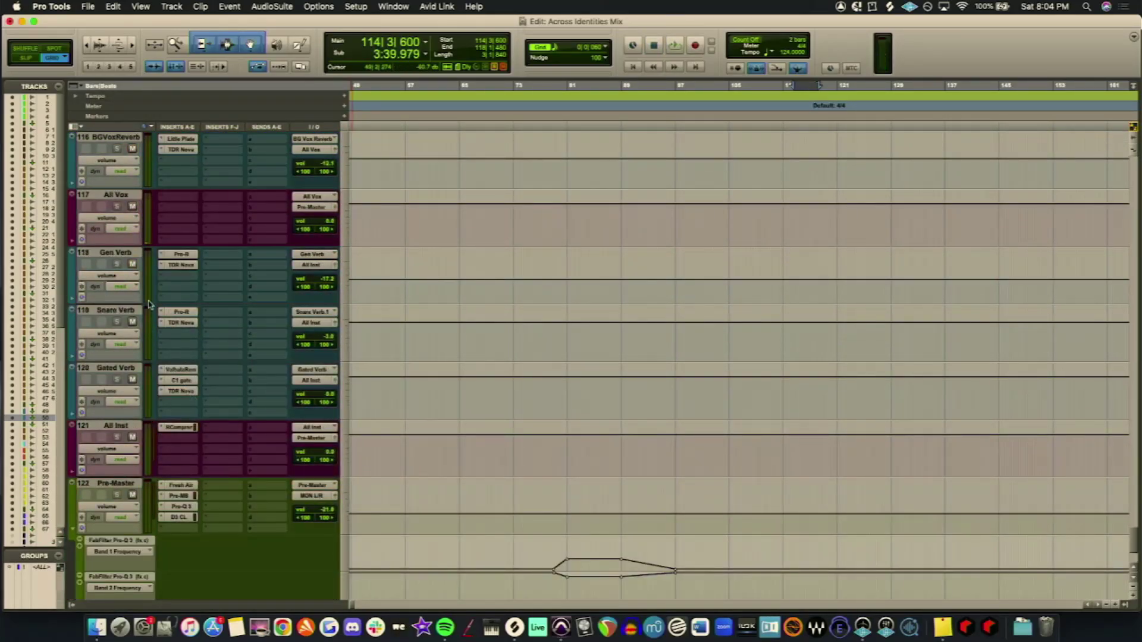
Step: Bypass the Pro-R reverb on the Find You Ends track and play the dry FYE vocals
scroll(138, 377, up, 20)
key(space)
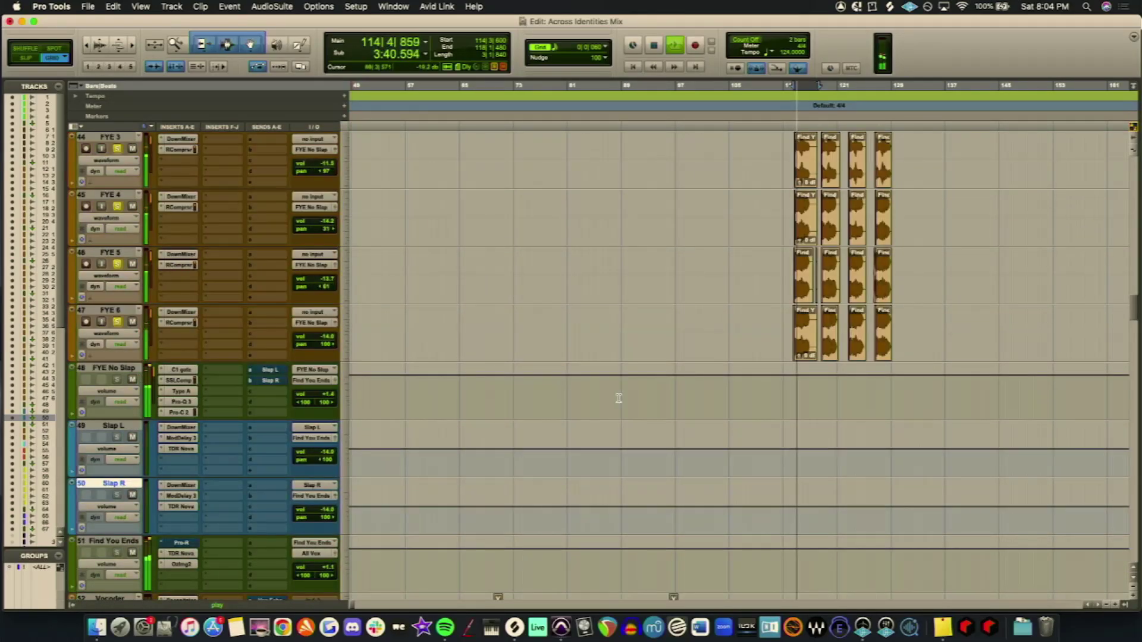
scroll(612, 396, up, 5)
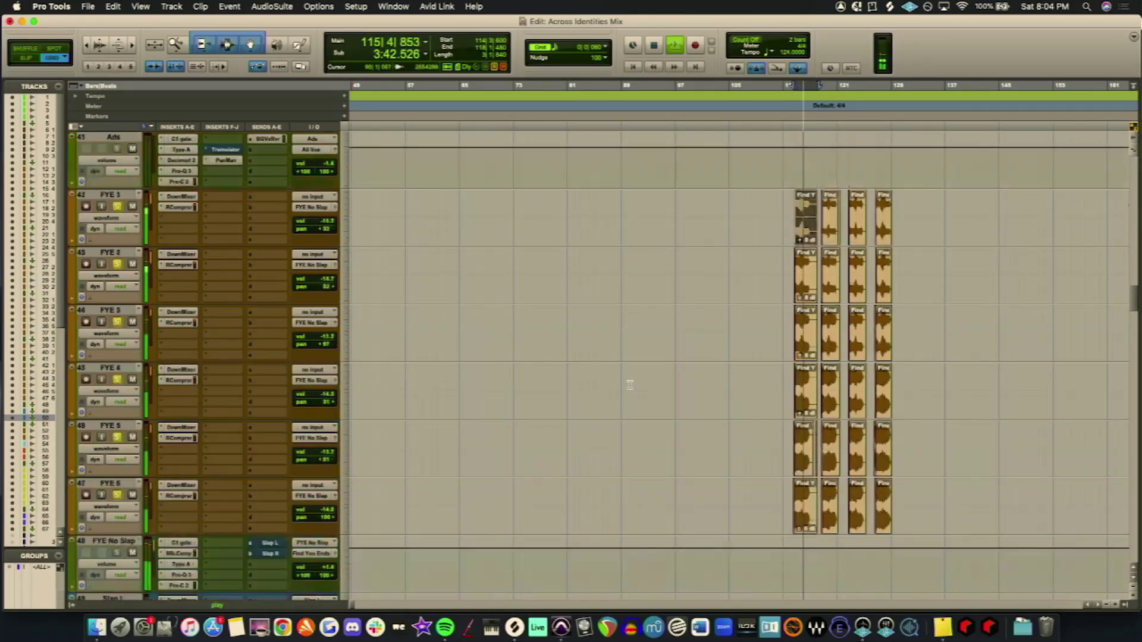
scroll(608, 388, down, 7)
key(space)
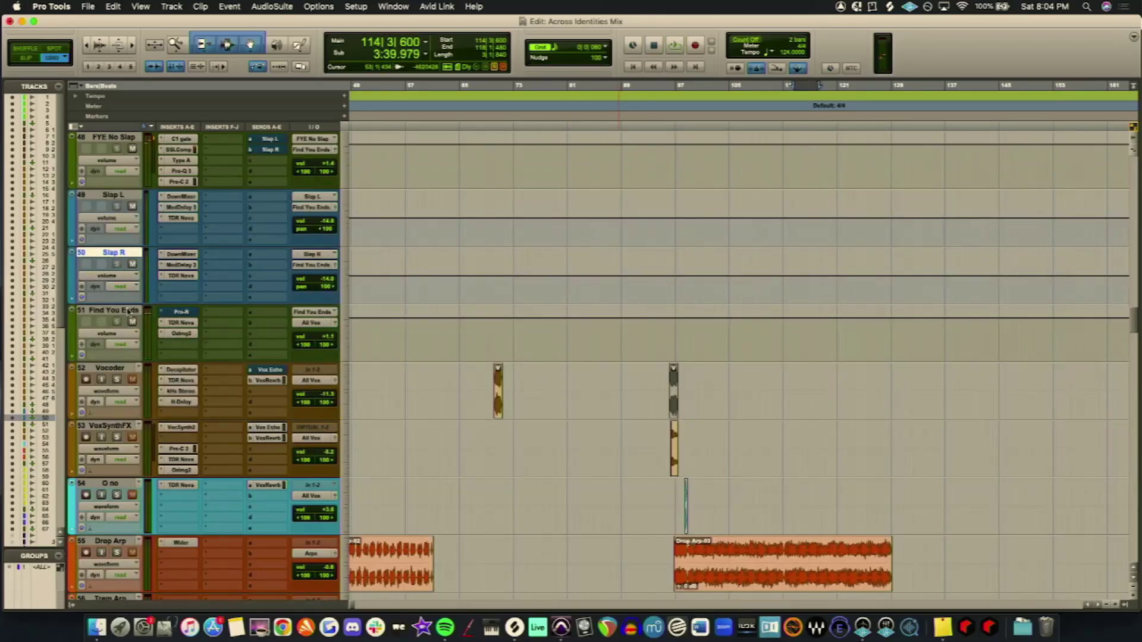
Step: Reactivate the Slap L and Slap R sends on FYE No Slap and play the FYE vocals with the slap delays
scroll(225, 206, up, 1)
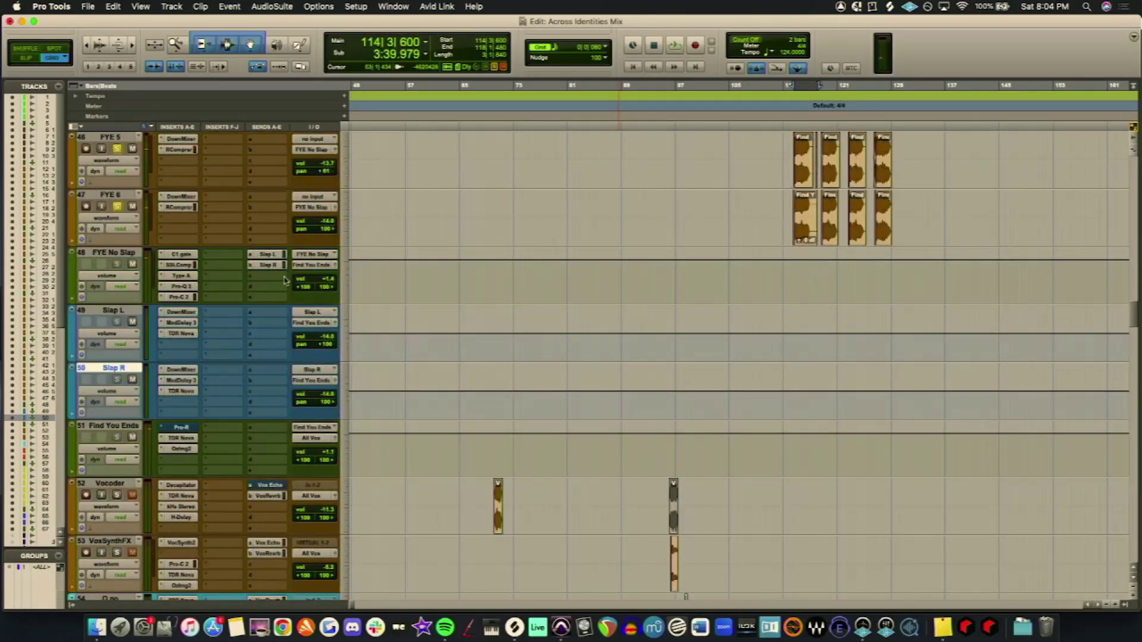
key(space)
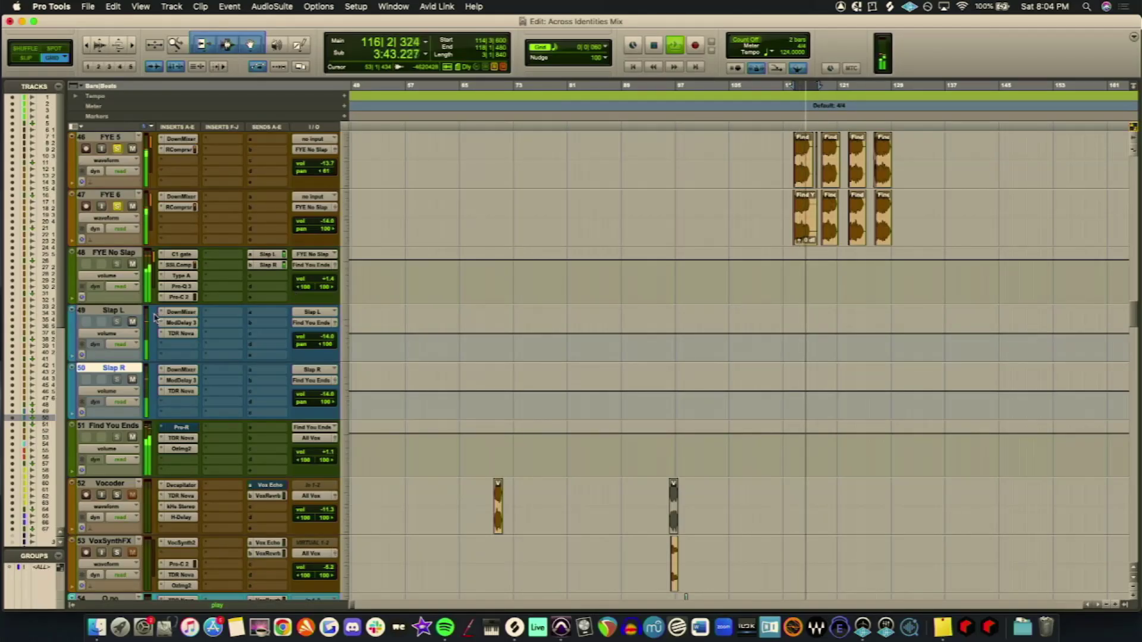
key(space)
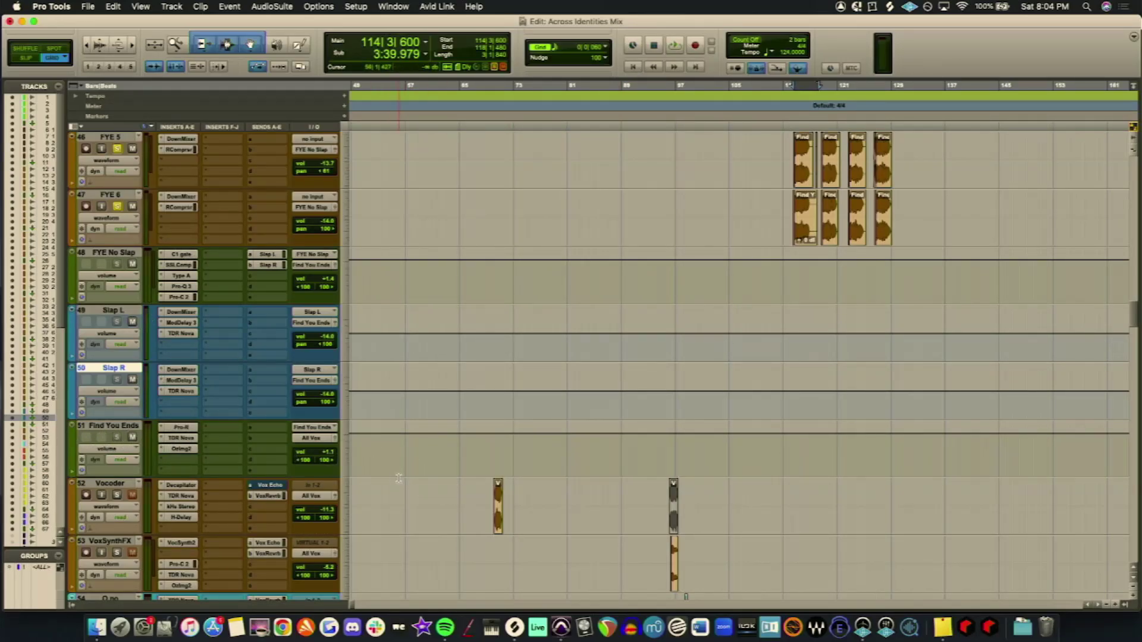
Step: Play the FYE vocals with Pro-R active again, and mute the Vox Echo and Vox Reverb return tracks
key(space)
scroll(277, 462, up, 9)
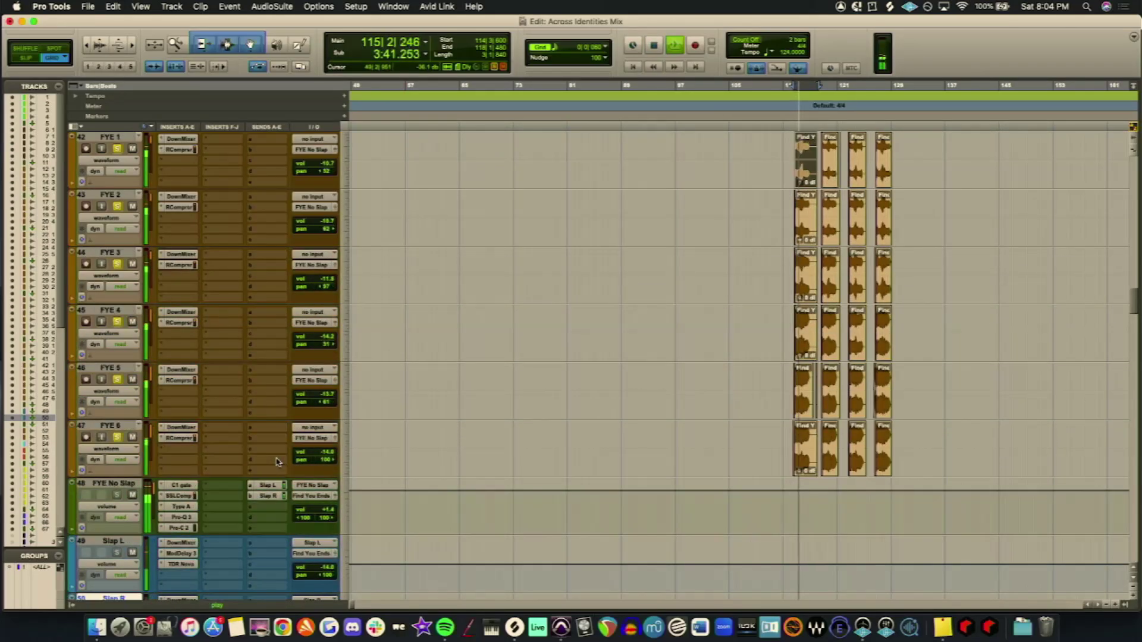
scroll(276, 462, down, 20)
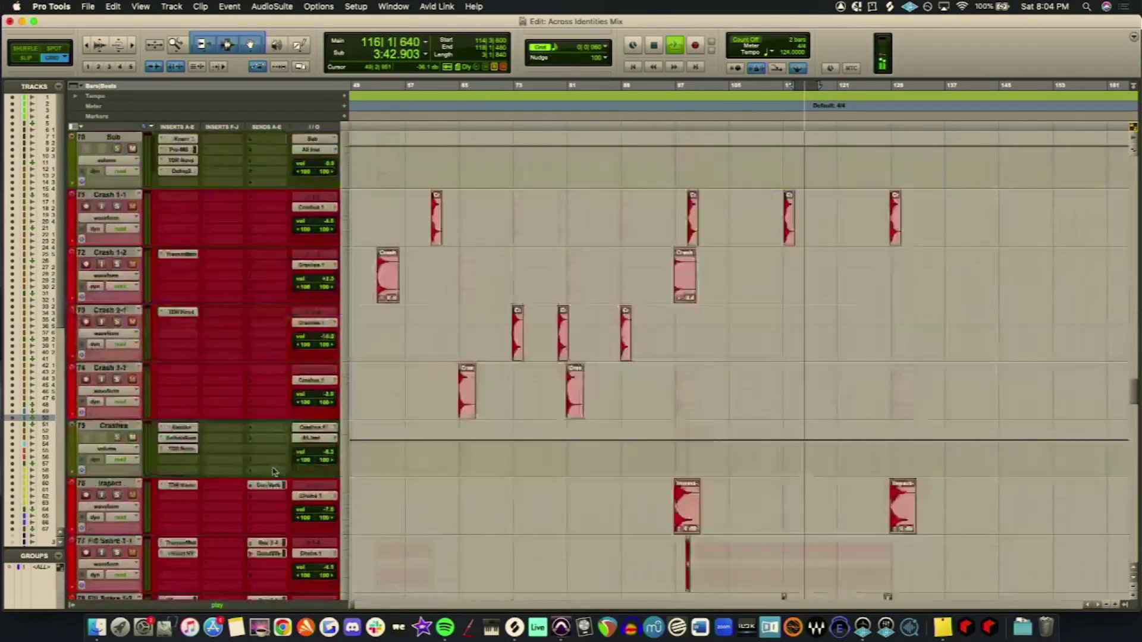
scroll(274, 469, down, 17)
key(space)
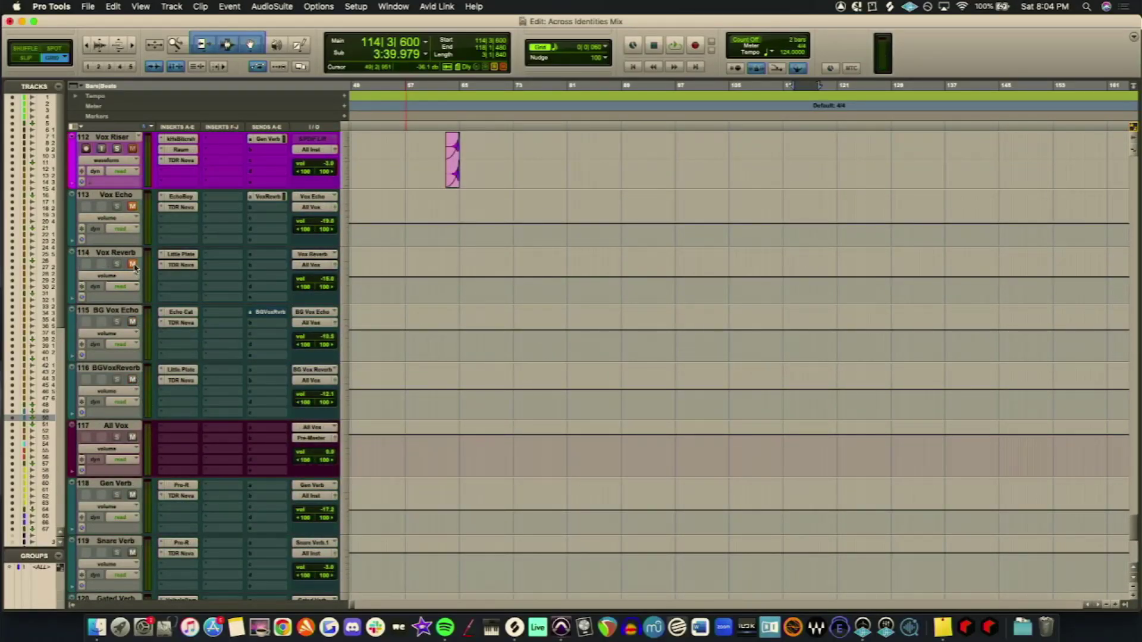
Step: Solo the PC 3 lead vocal track and play it from bar 114, checking its routing into Main Vox
scroll(242, 401, up, 20)
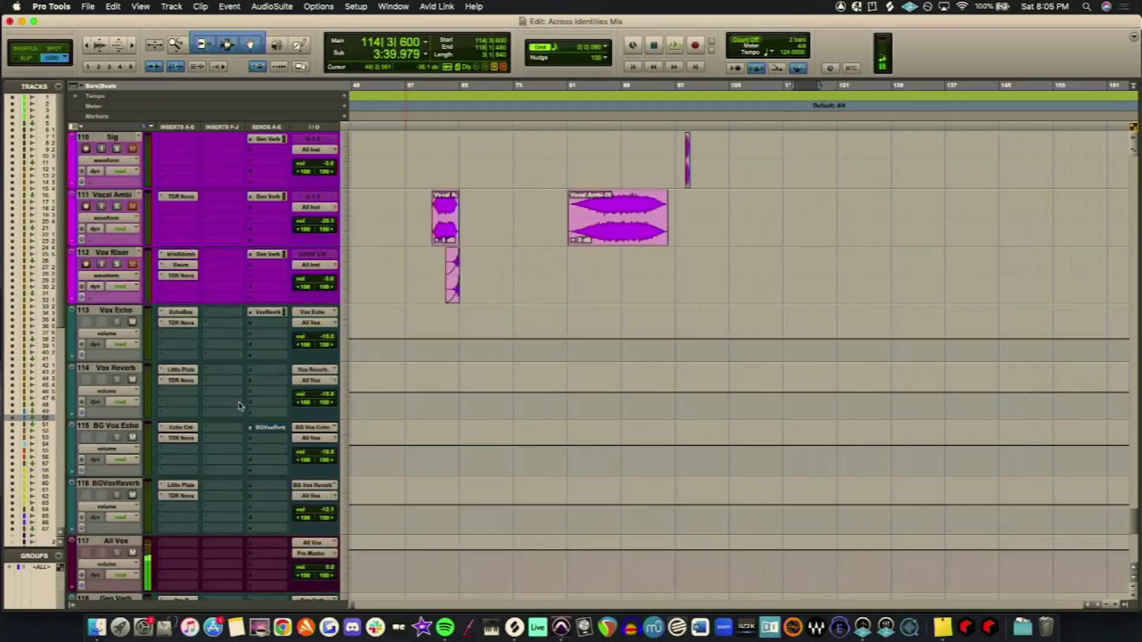
scroll(242, 401, up, 20)
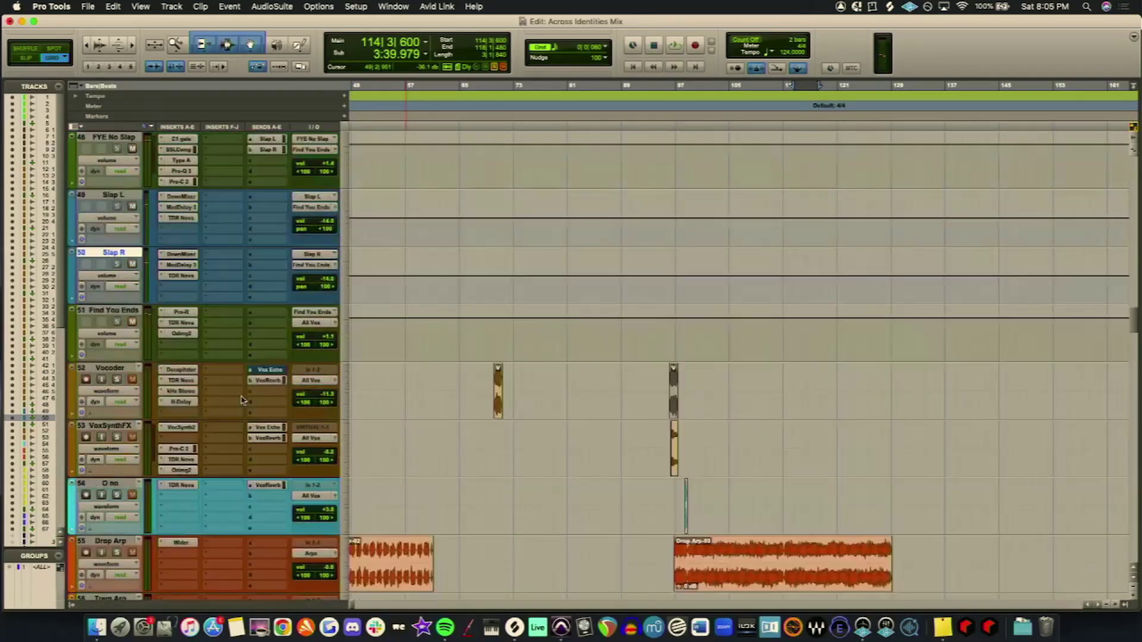
scroll(242, 399, up, 20)
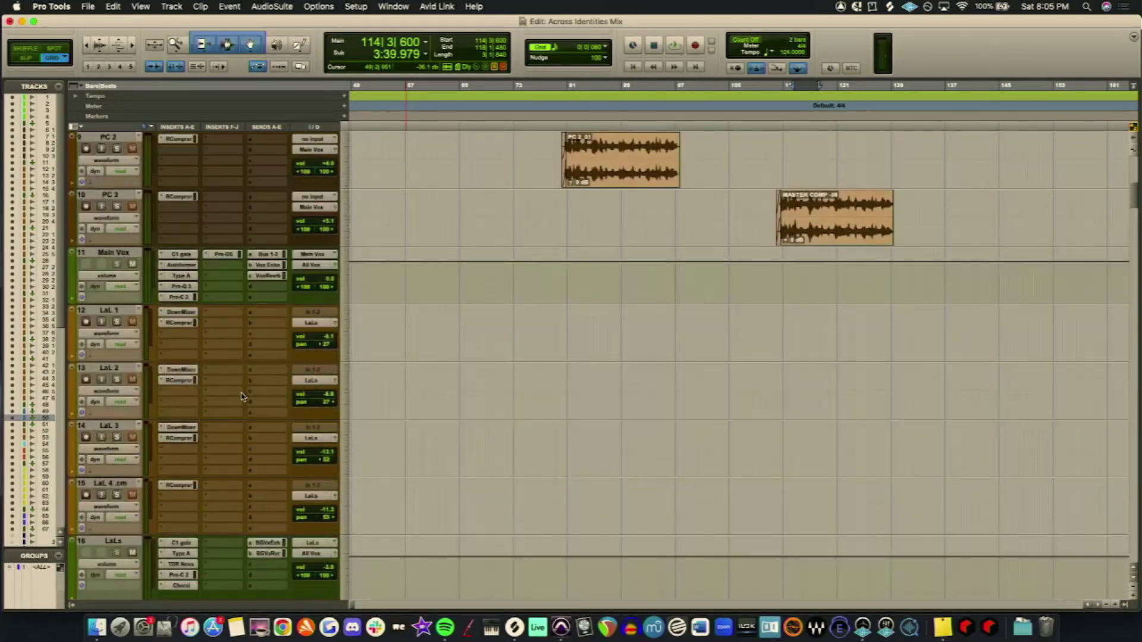
scroll(155, 417, up, 5)
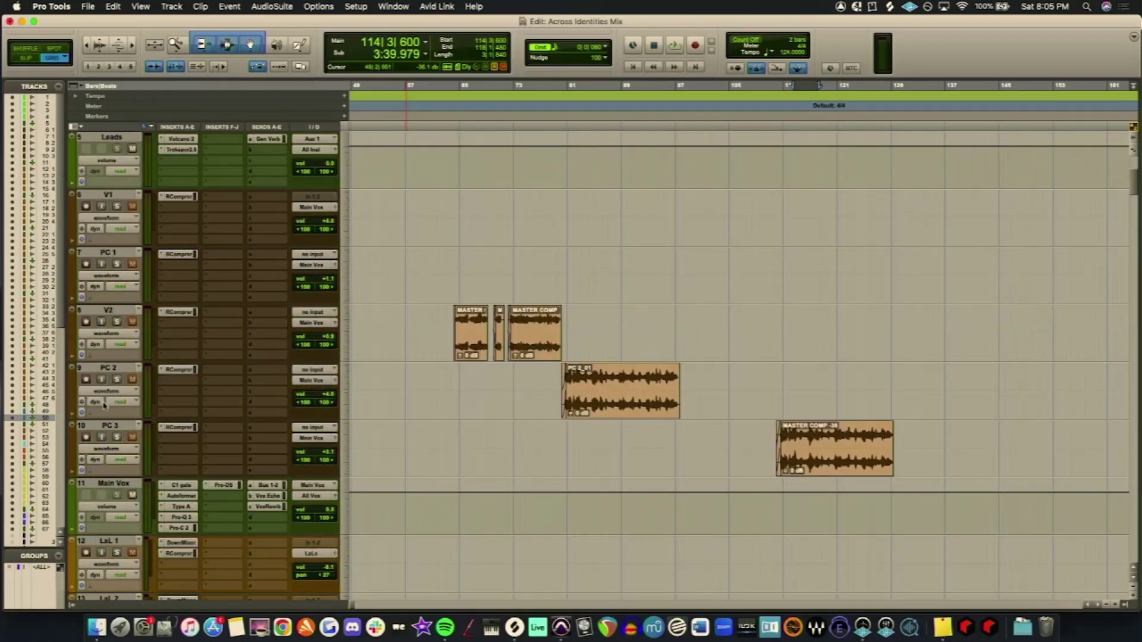
click(117, 437)
key(space)
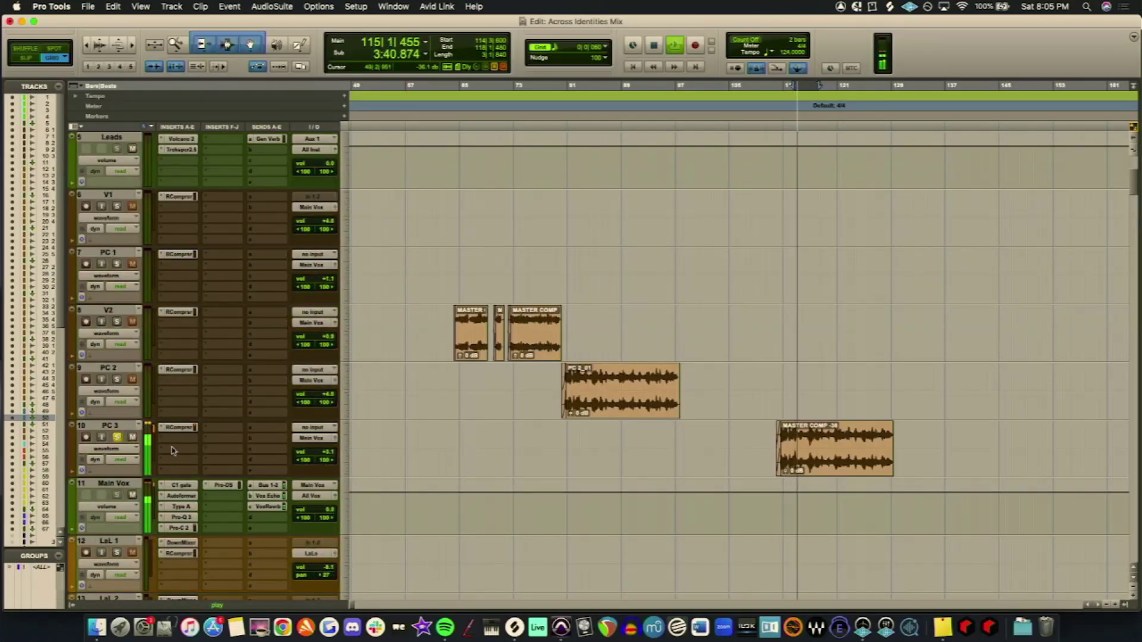
scroll(232, 445, down, 2)
scroll(232, 445, down, 3)
scroll(179, 416, up, 5)
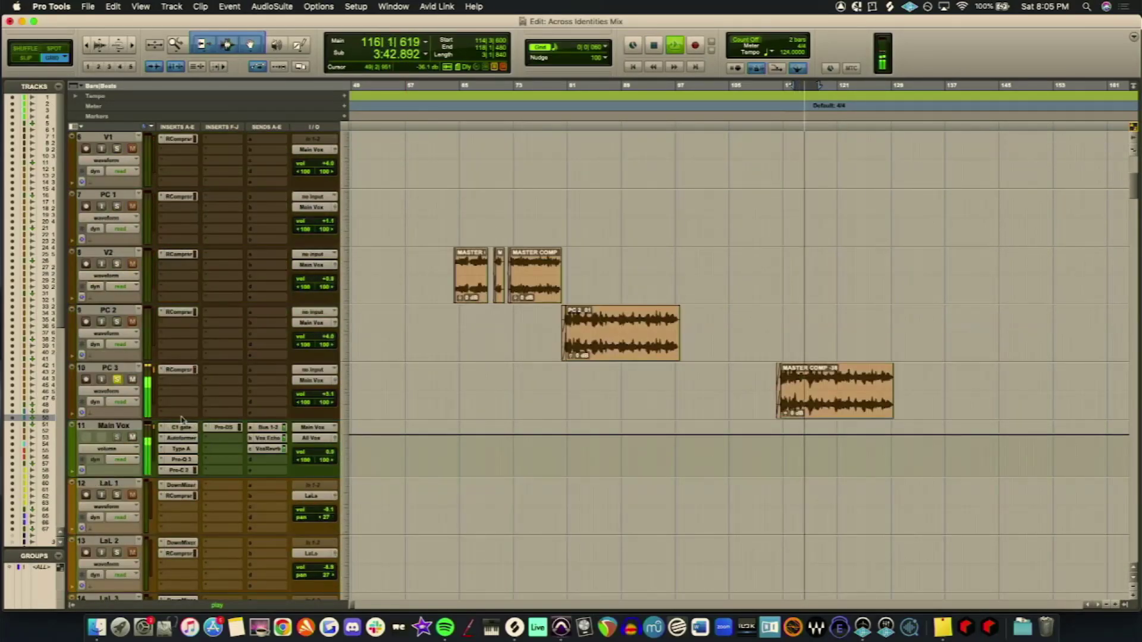
Step: Unsolo PC 3 and play the full mix from bar 114 while looking down through the background vocal tracks
click(117, 379)
key(space)
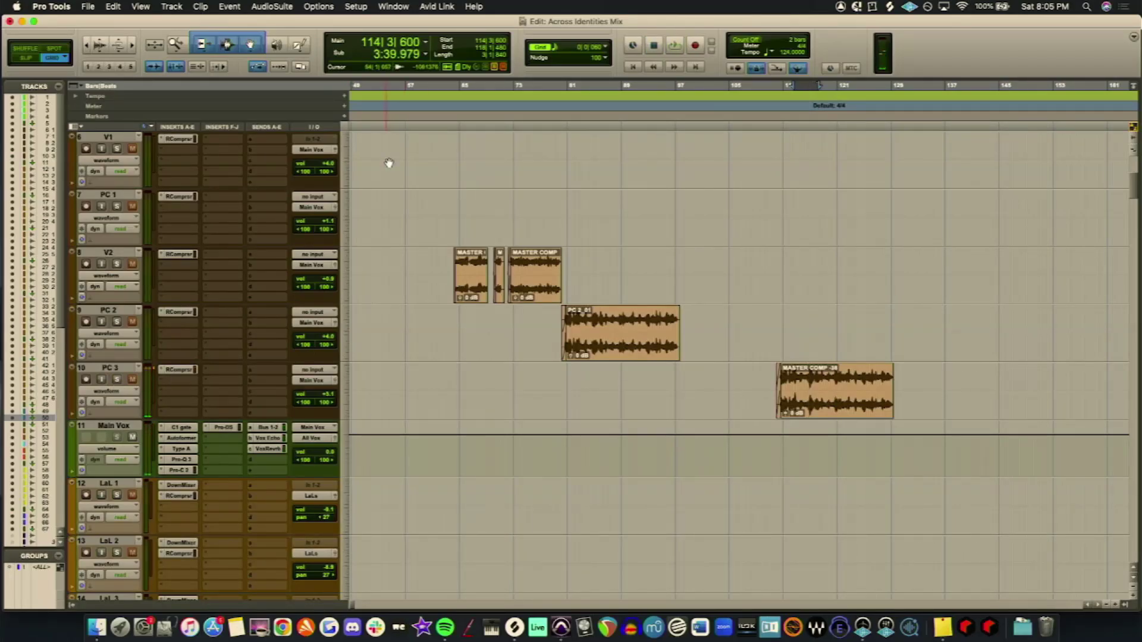
key(space)
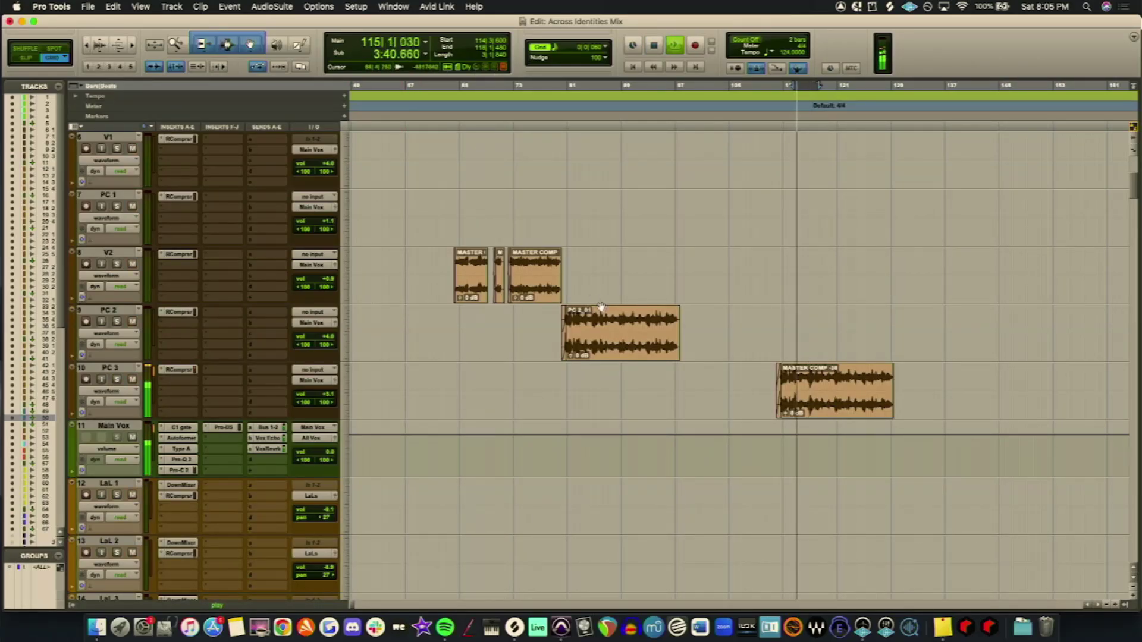
scroll(610, 304, down, 5)
scroll(610, 304, down, 15)
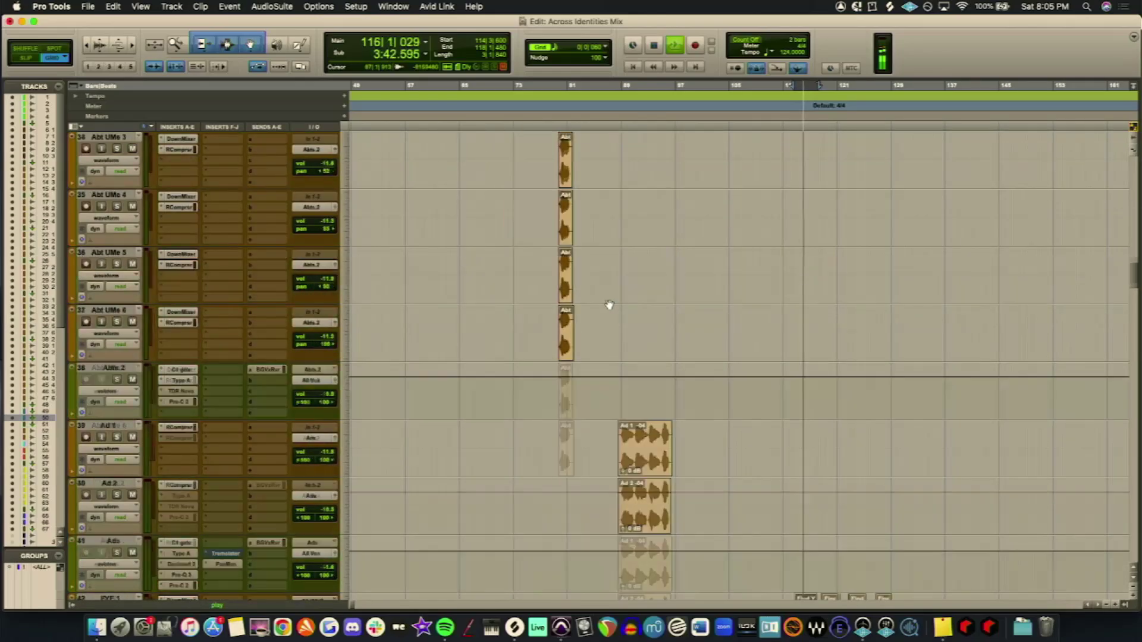
scroll(609, 305, down, 8)
key(space)
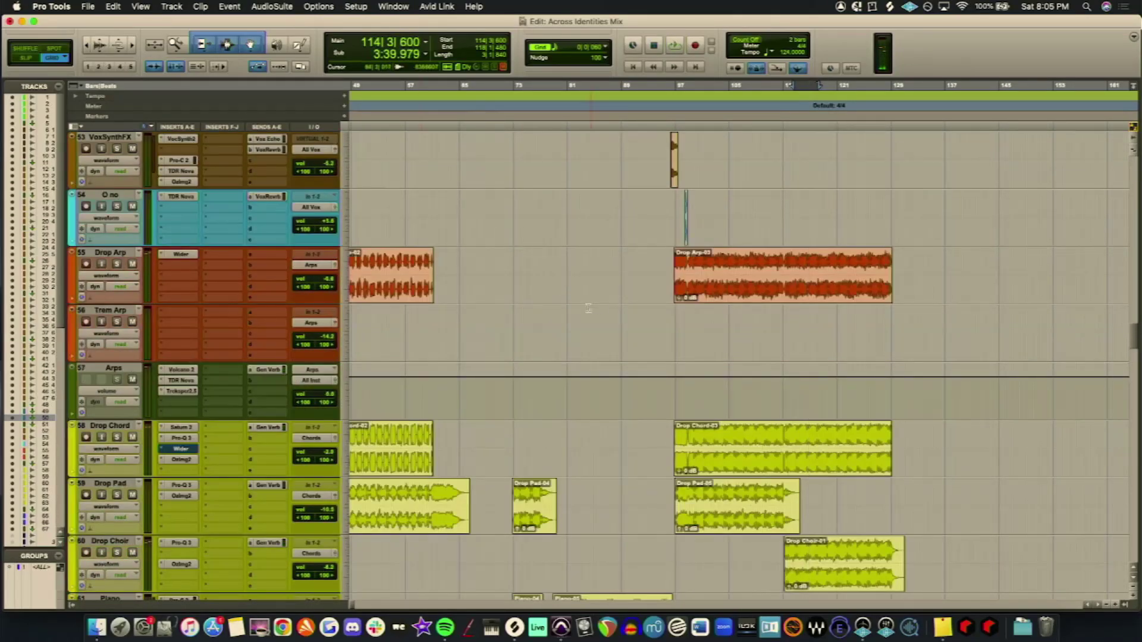
Step: Zoom the timeline out to the whole song and review the vocal, effect return, chord and arp tracks
scroll(576, 316, down, 2)
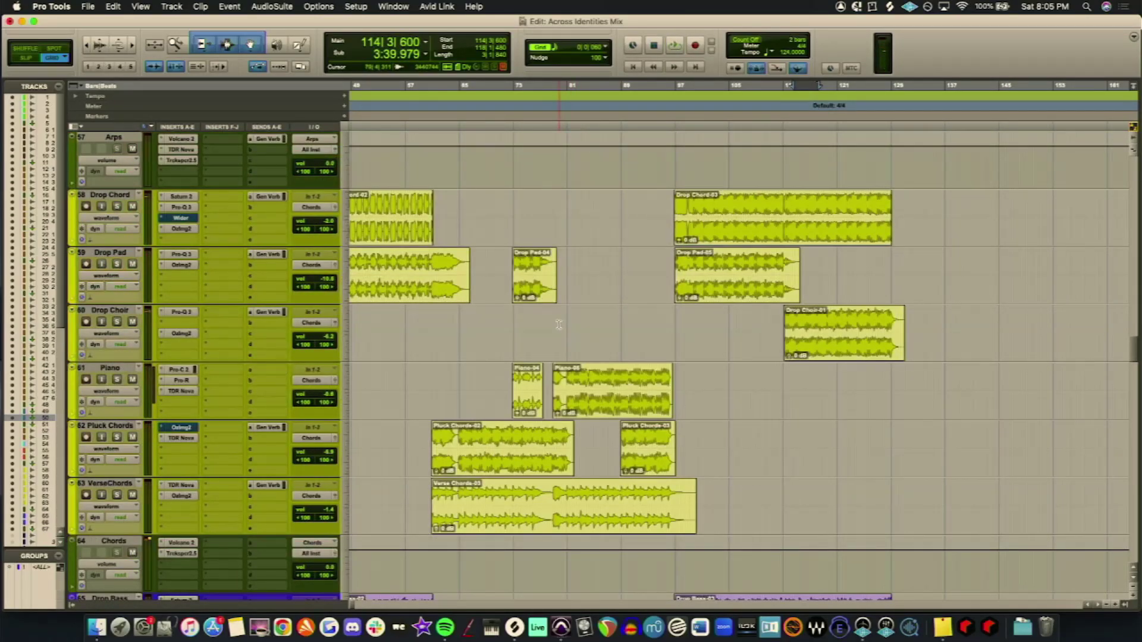
scroll(553, 341, up, 18)
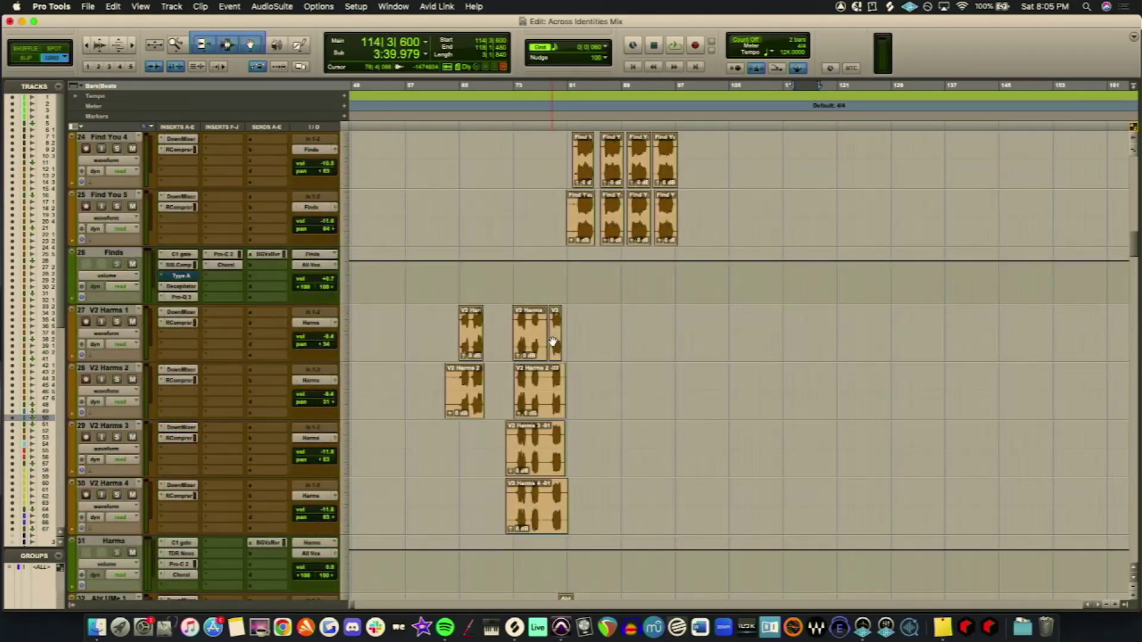
scroll(538, 348, up, 6)
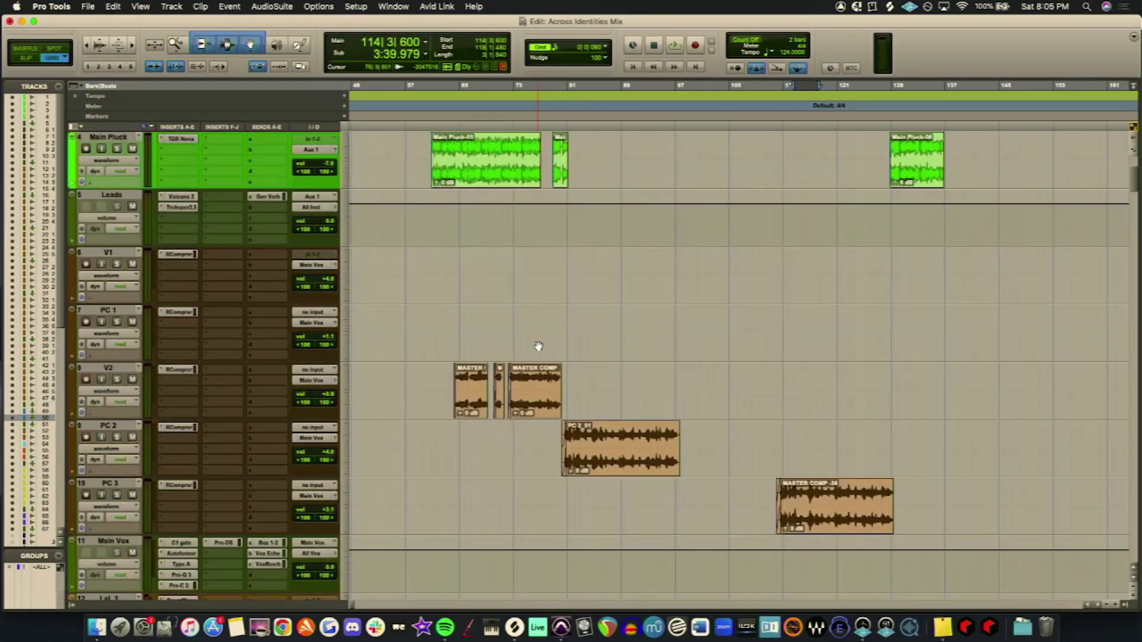
click(1106, 606)
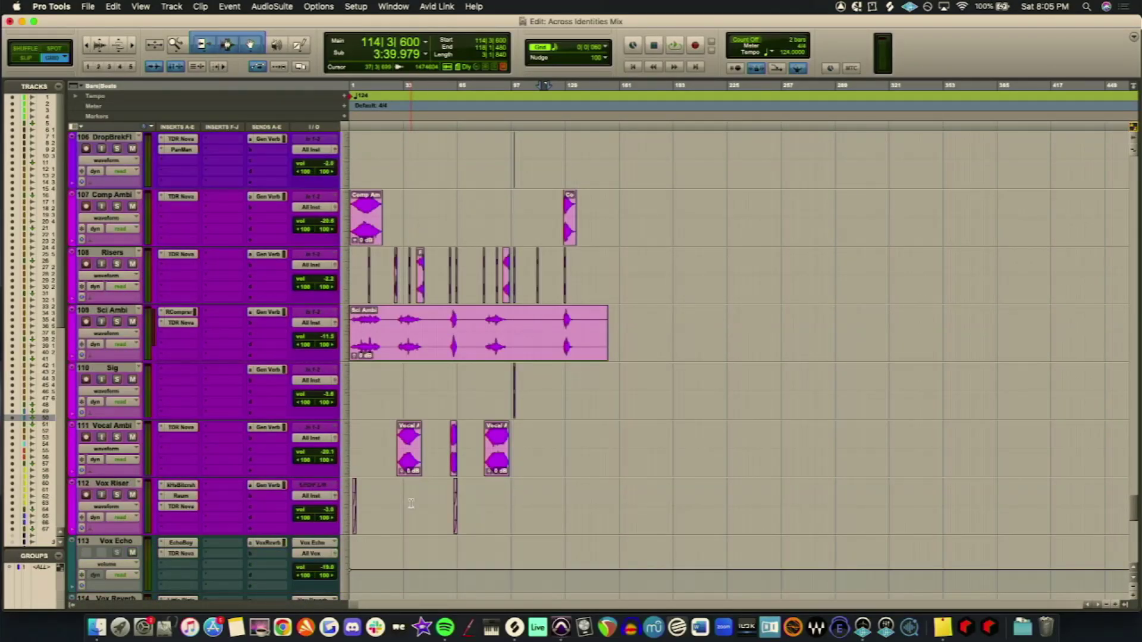
scroll(411, 504, down, 6)
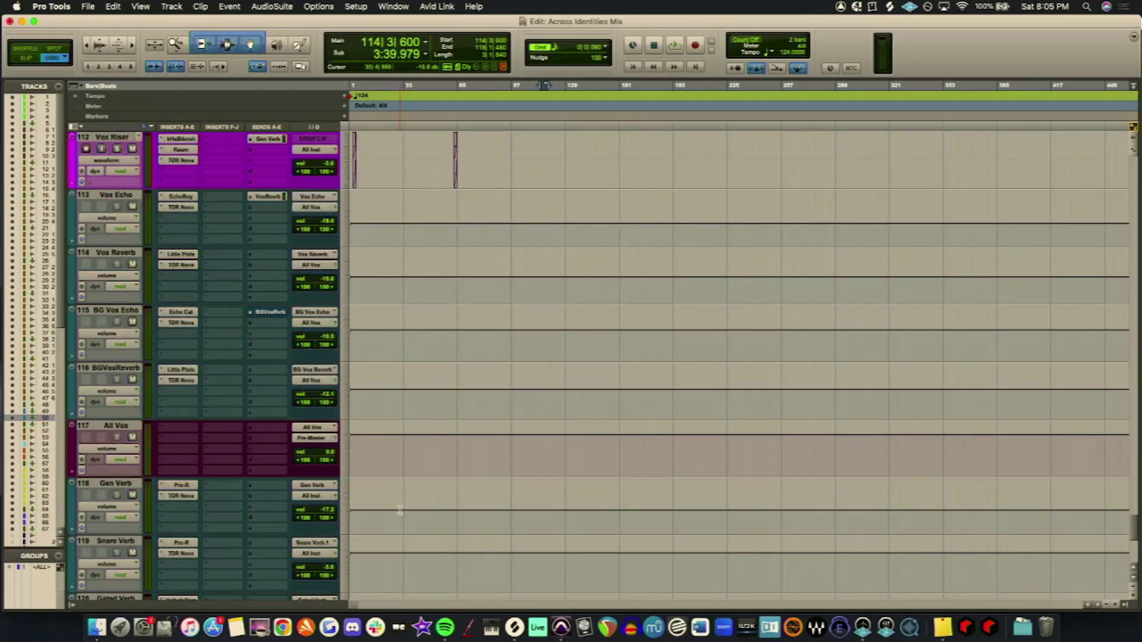
scroll(369, 512, down, 5)
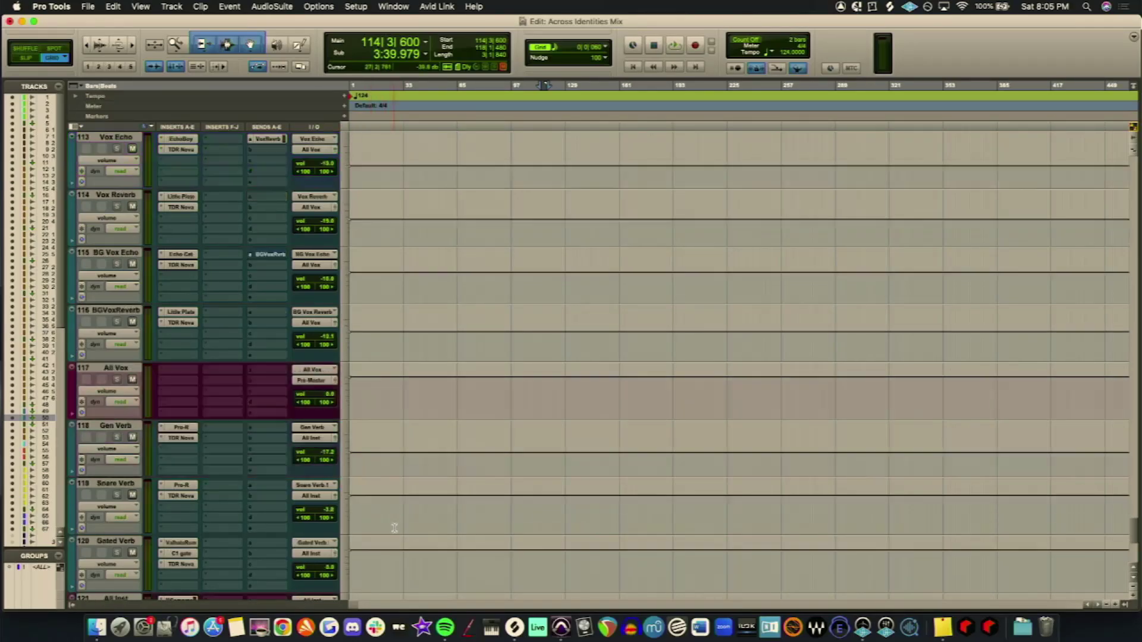
scroll(386, 510, up, 20)
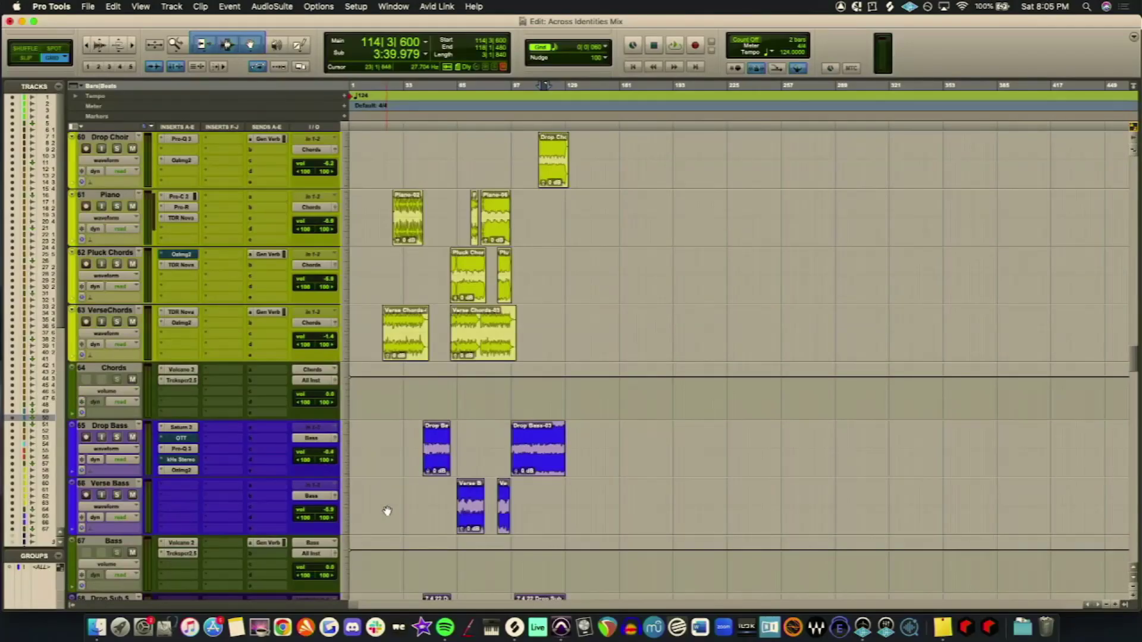
scroll(386, 510, up, 14)
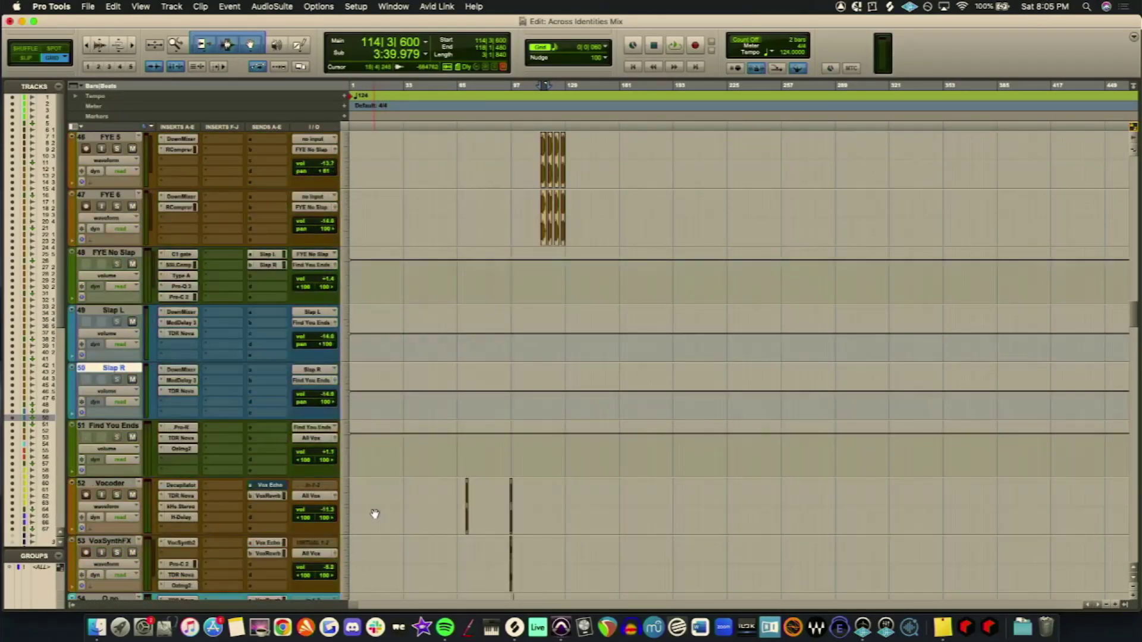
scroll(374, 513, down, 4)
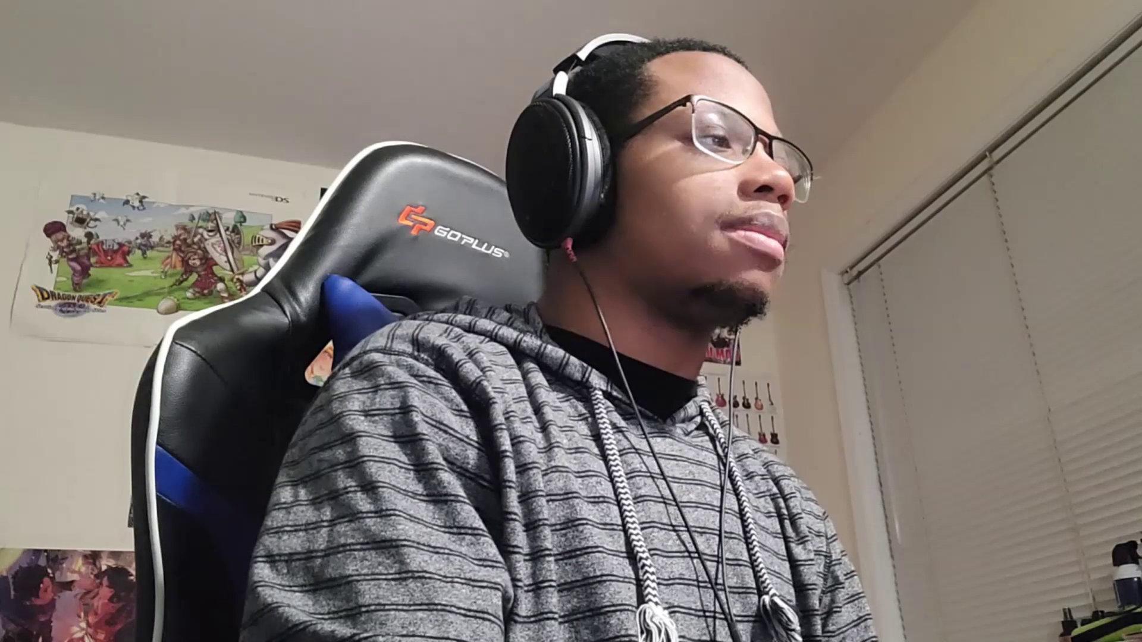
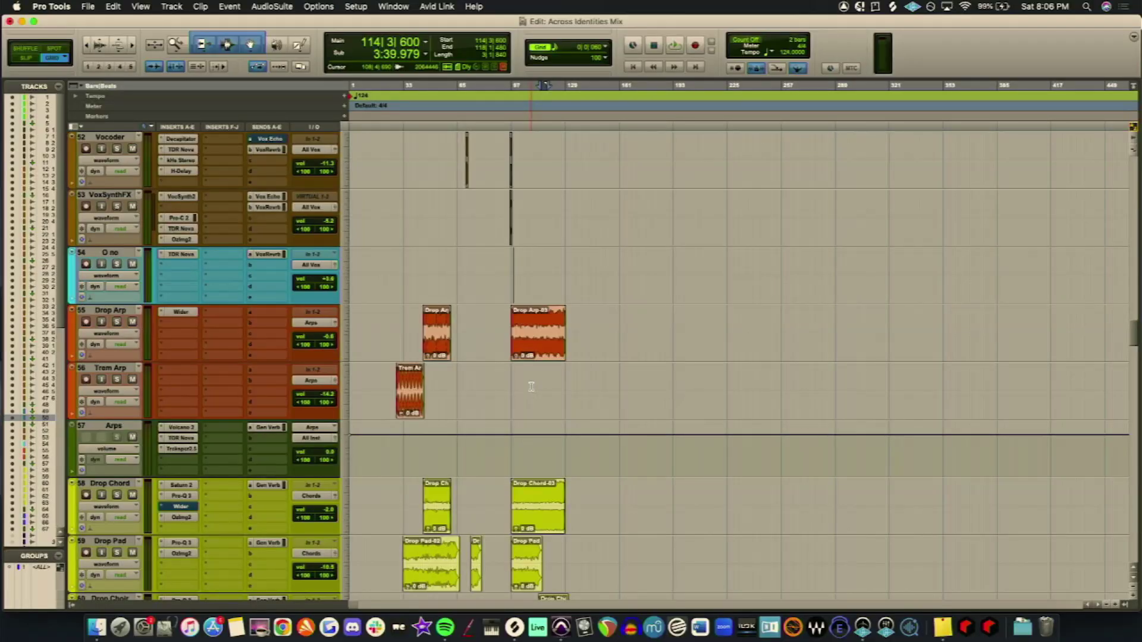
scroll(532, 387, down, 15)
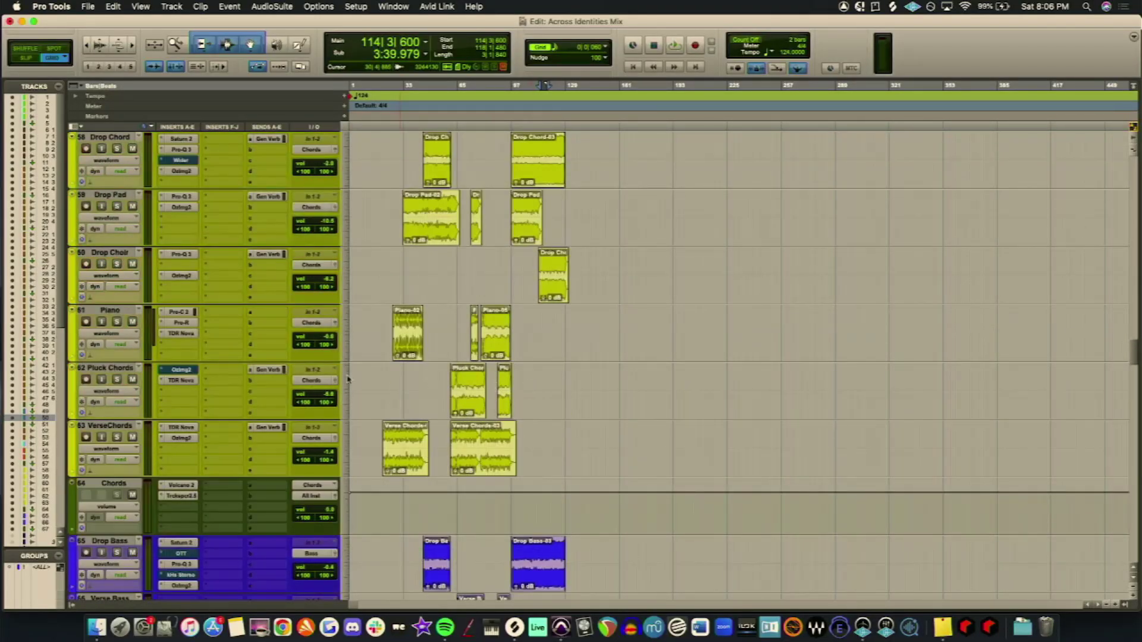
scroll(169, 458, up, 12)
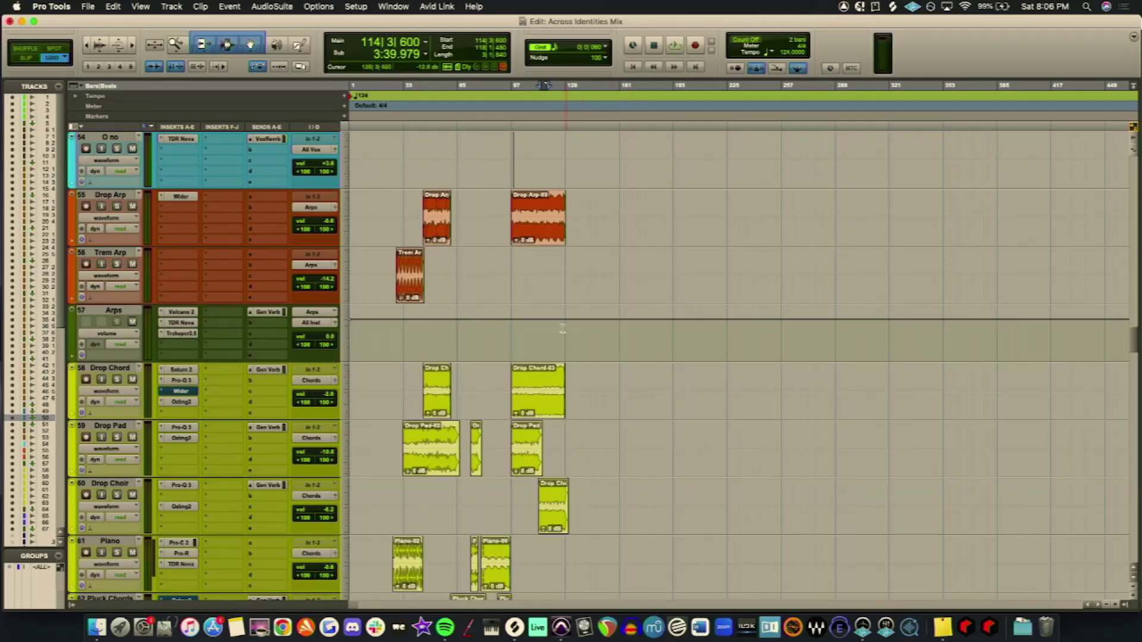
Step: Play the second drop from bar 96|3 to check the Volcano 2 filter automation on the Arps track, then close the plug-in window
click(512, 264)
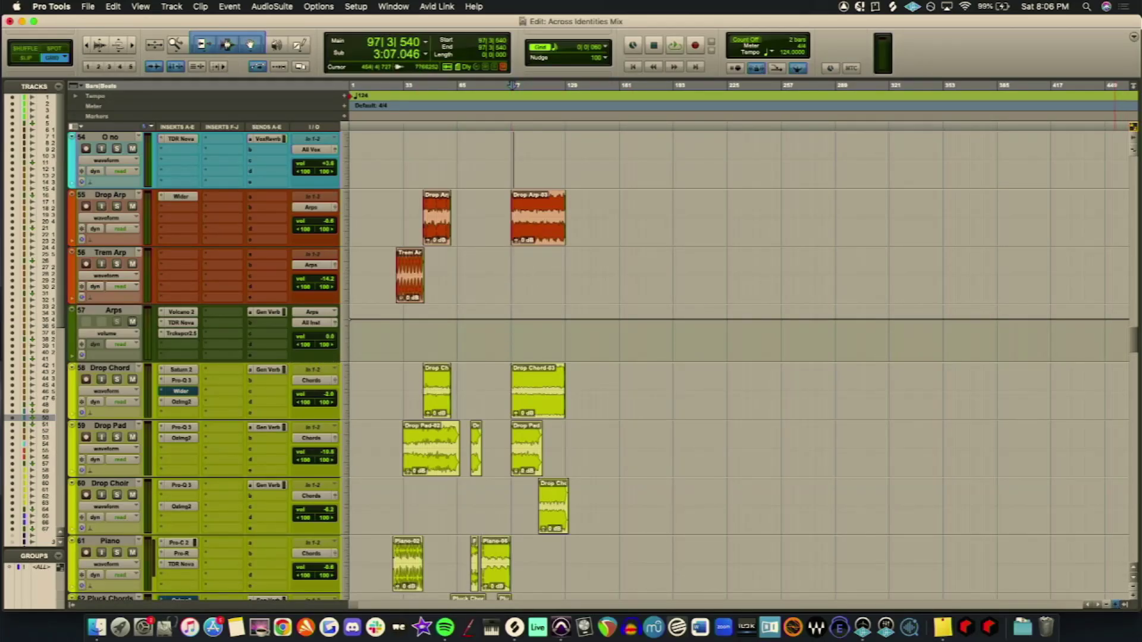
key(super+bracketright)
key(super+bracketright)
key(super+bracketright)
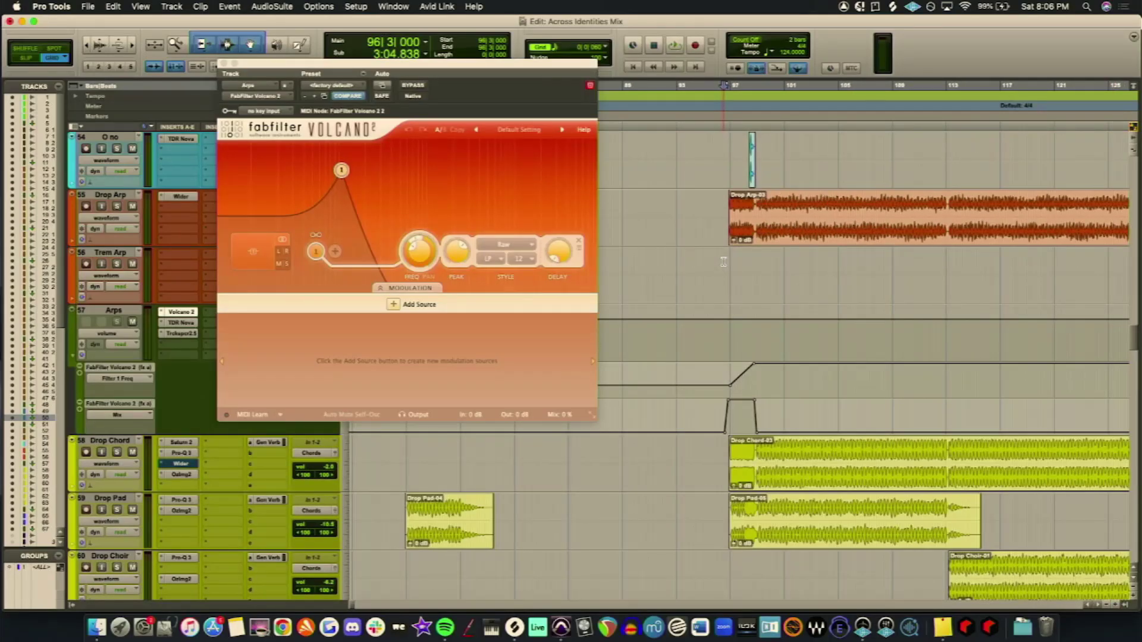
key(space)
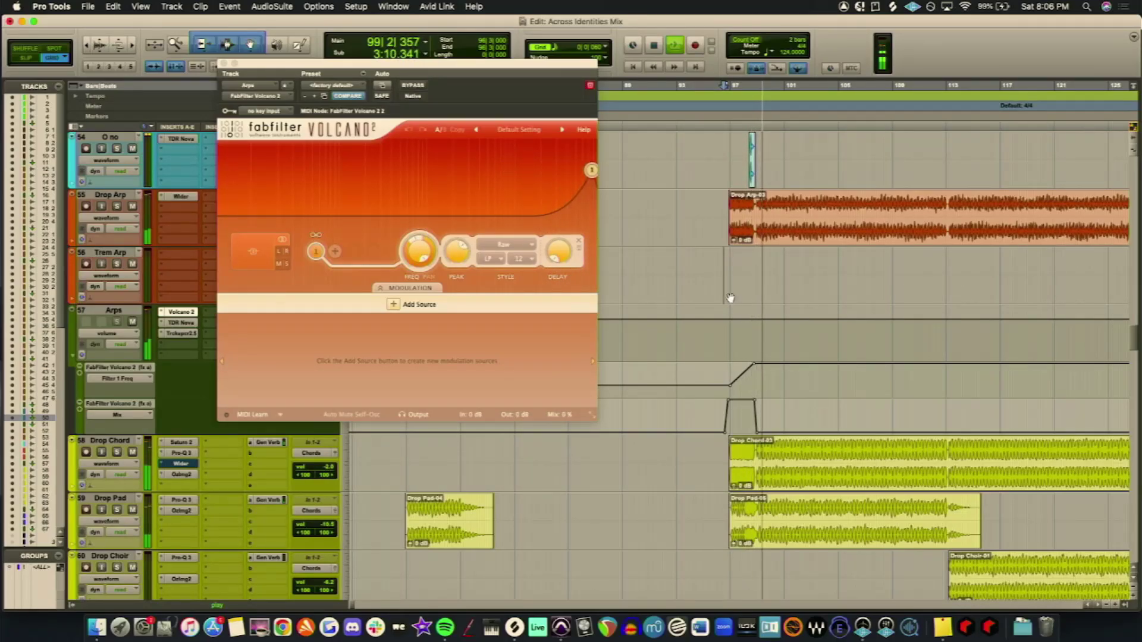
key(space)
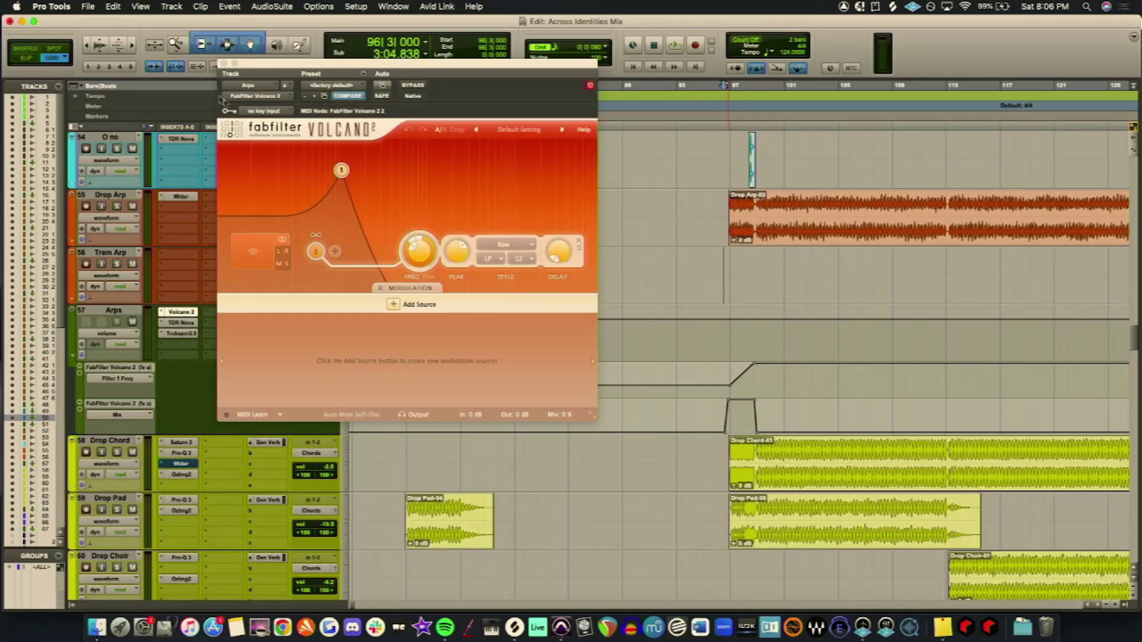
click(230, 65)
scroll(224, 73, down, 1)
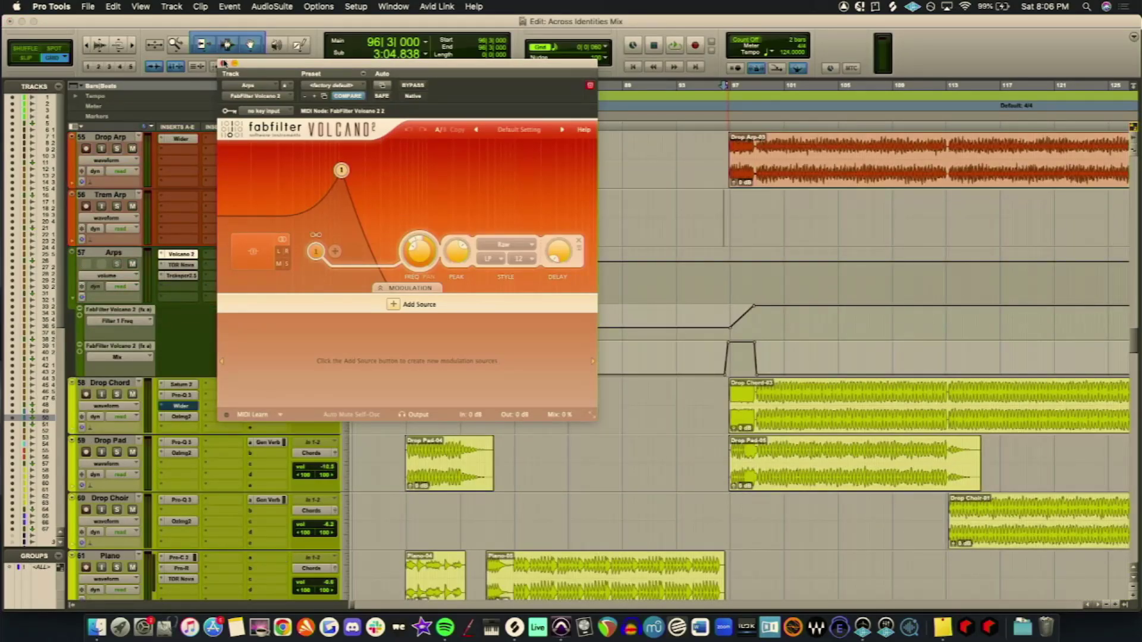
click(224, 63)
Step: Show an automation lane beneath the Sub track
scroll(229, 315, down, 14)
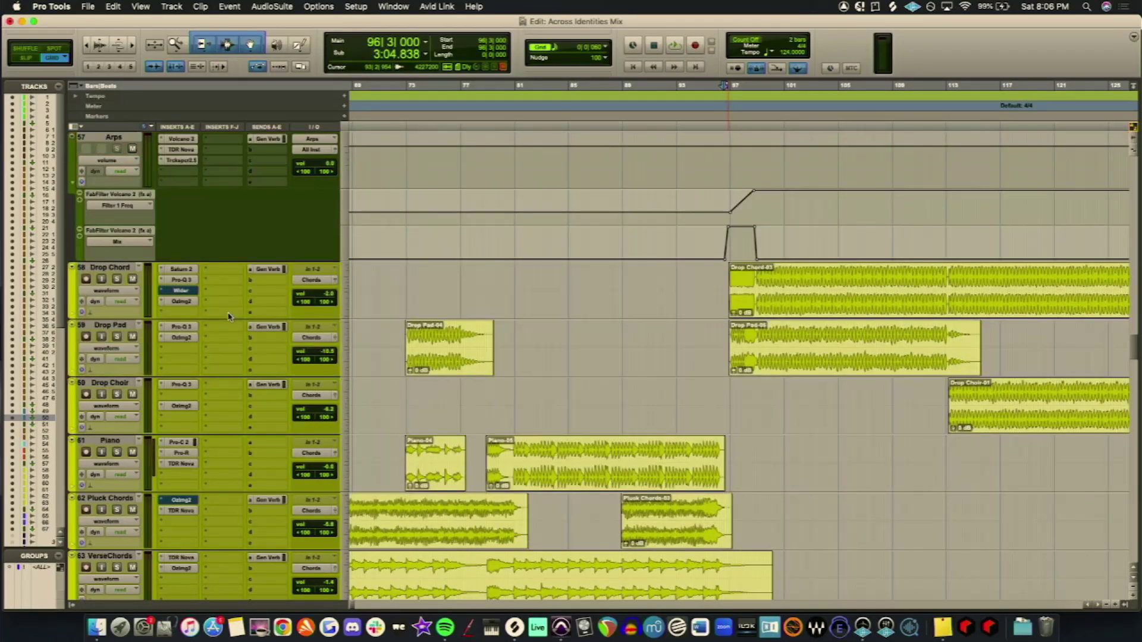
scroll(228, 313, up, 20)
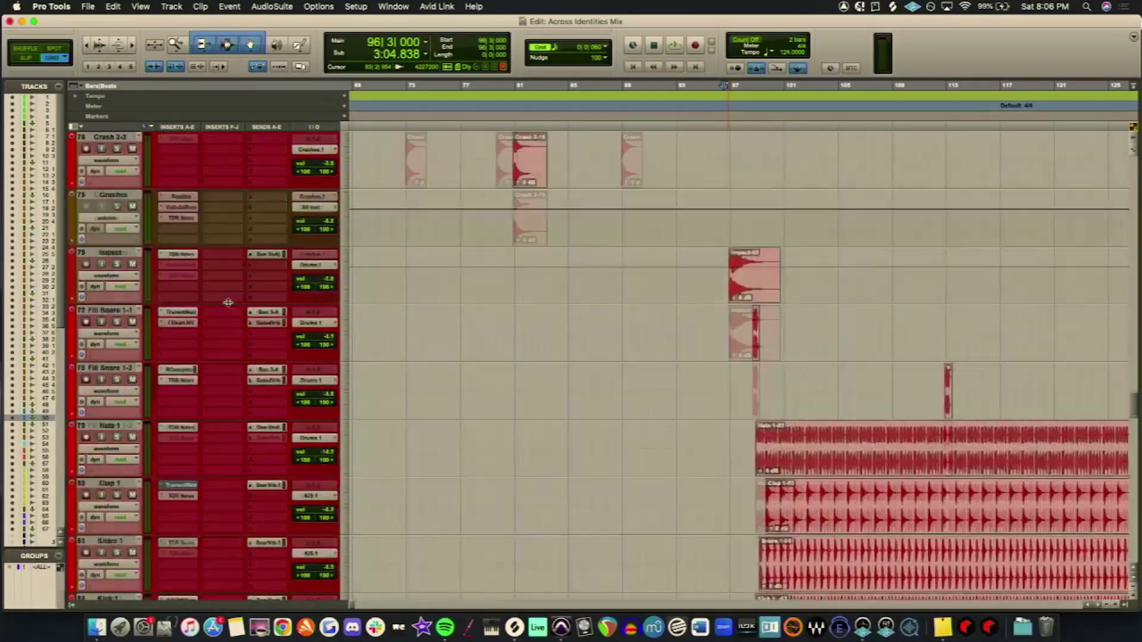
scroll(233, 261, up, 20)
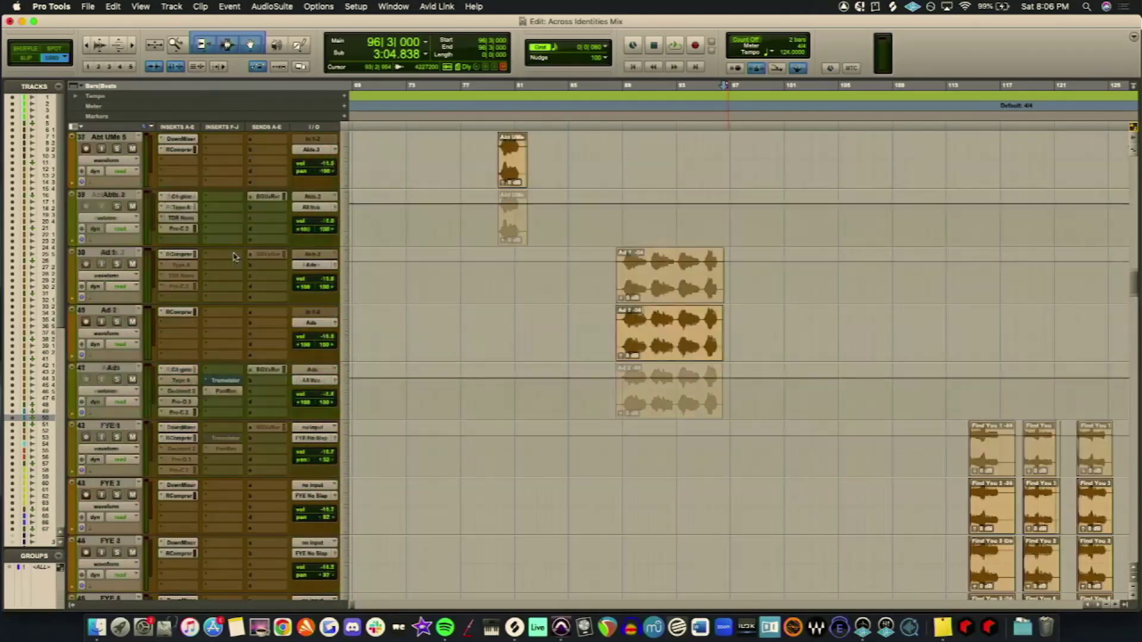
scroll(233, 257, up, 17)
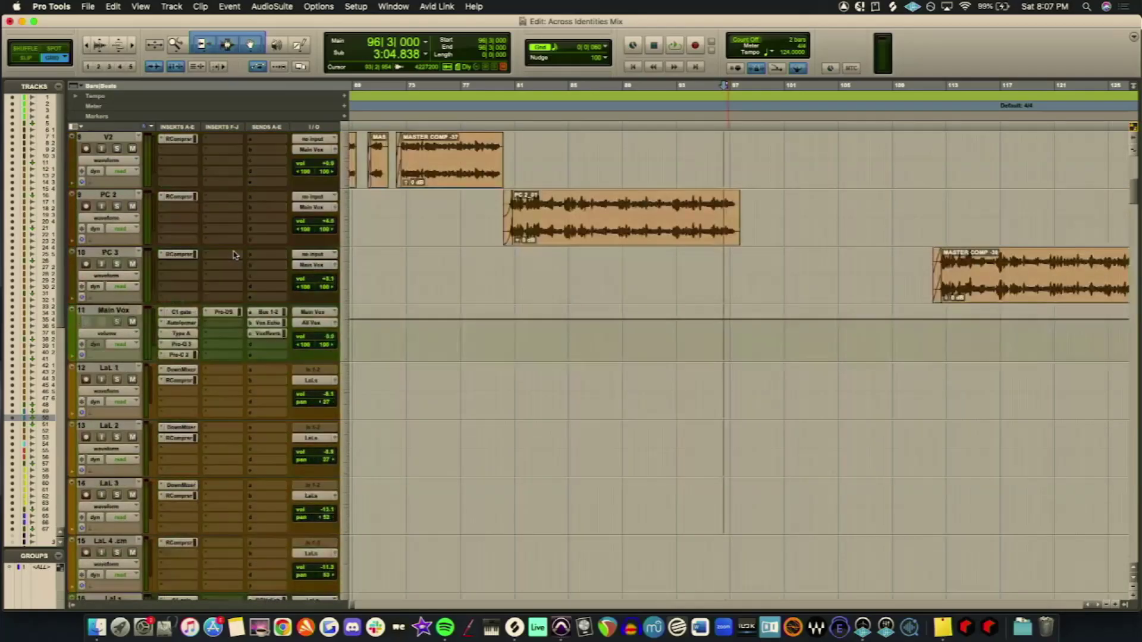
scroll(581, 310, down, 20)
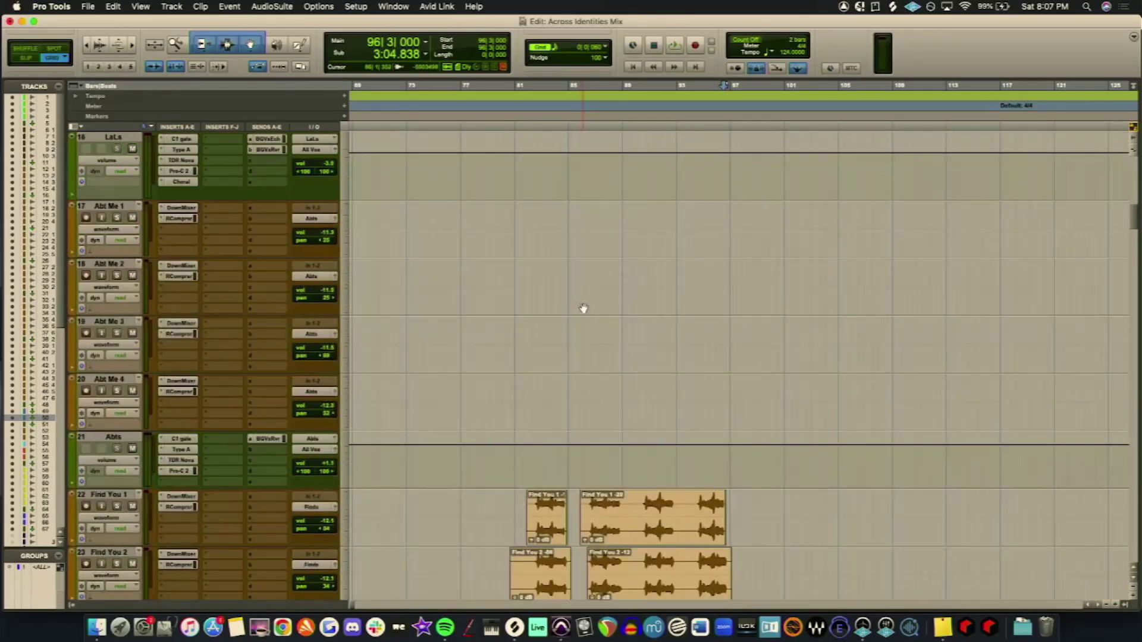
scroll(582, 305, down, 20)
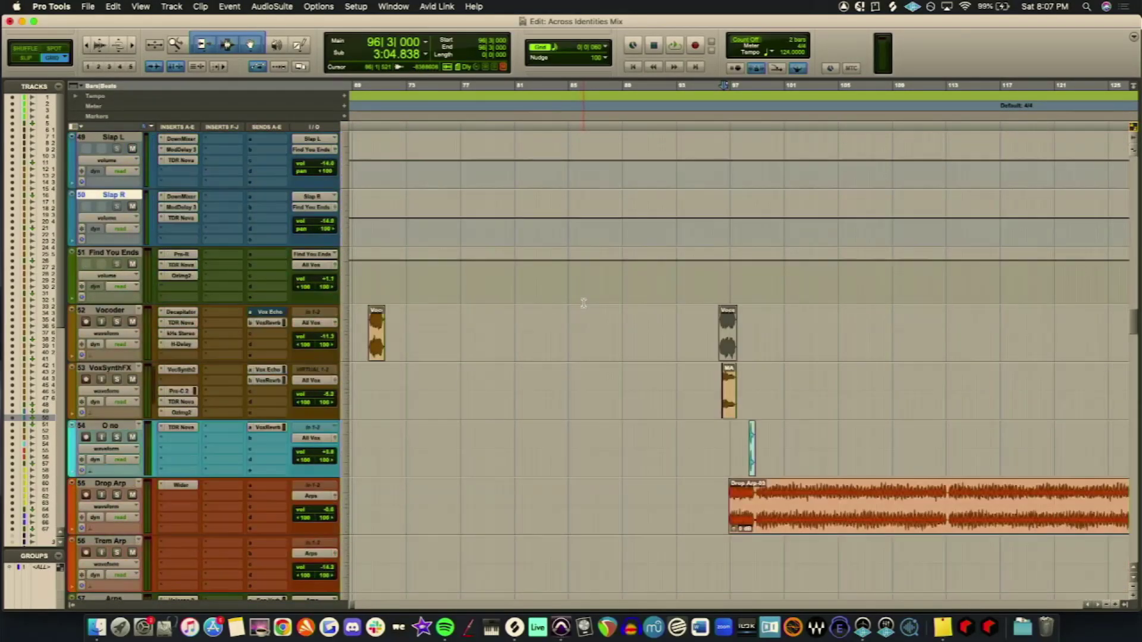
scroll(582, 305, down, 10)
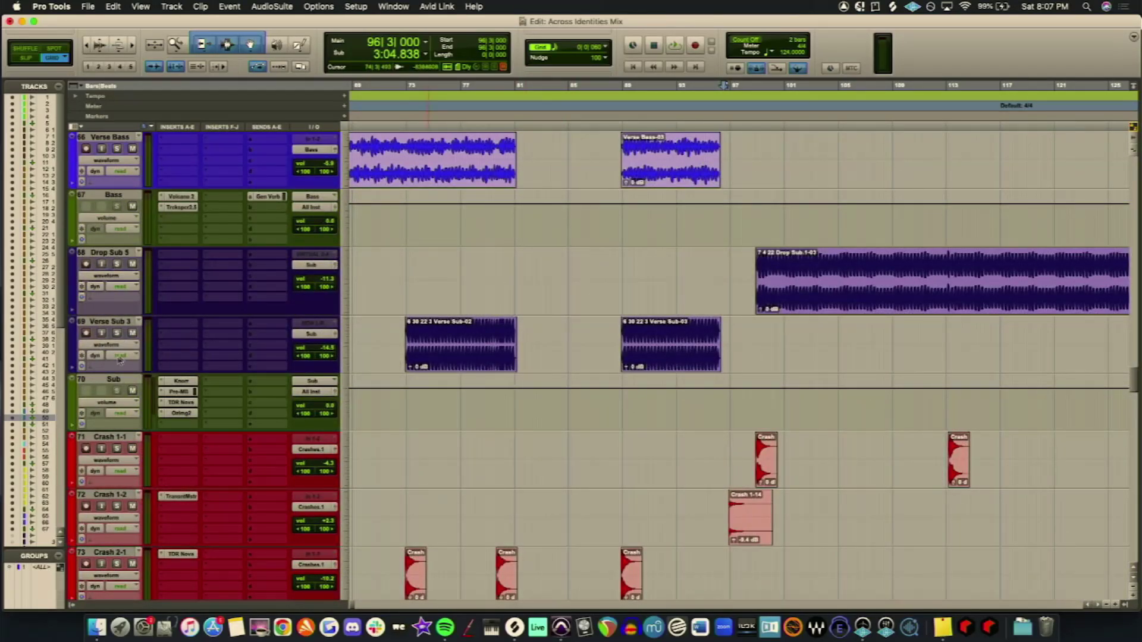
click(74, 425)
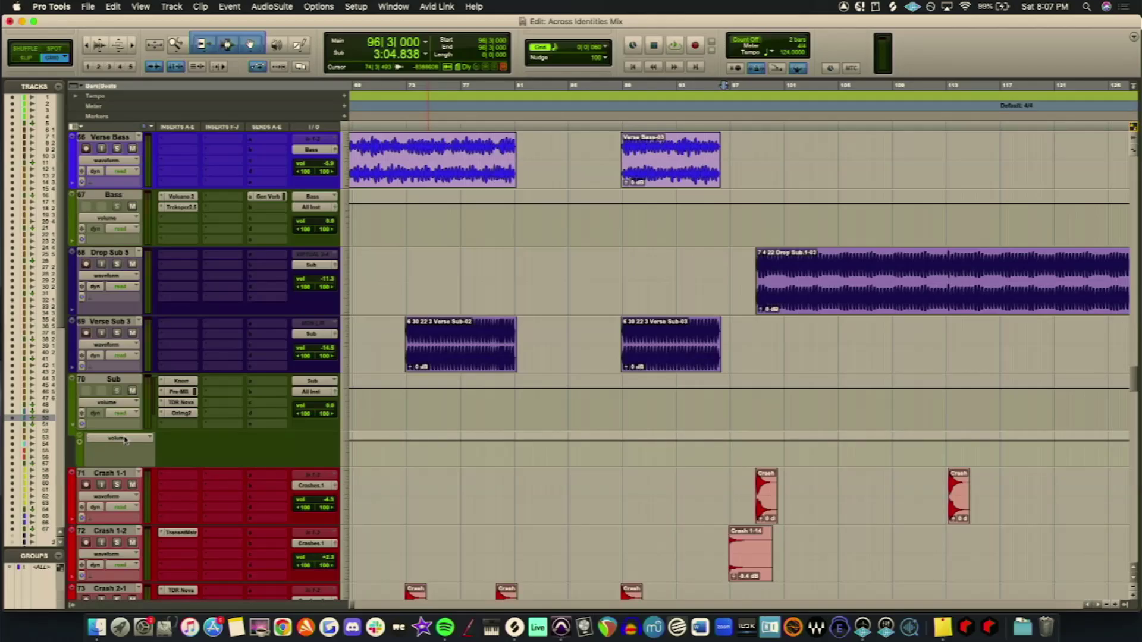
Step: Hide the automation lane beneath the Sub track and show one beneath the Bass track instead
click(75, 425)
scroll(129, 397, up, 4)
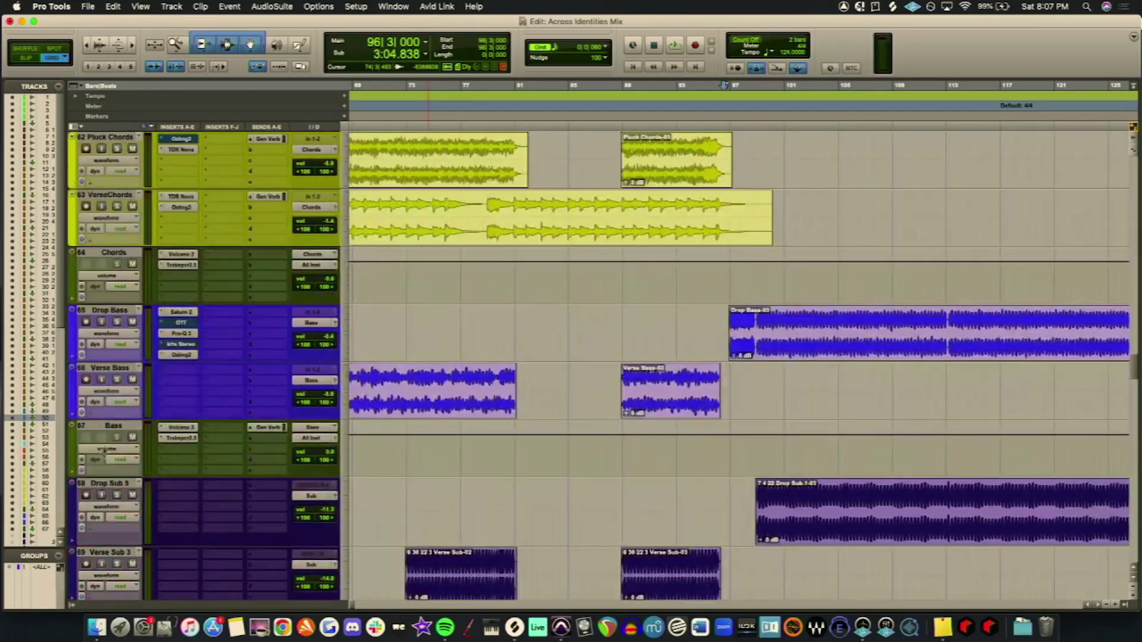
click(75, 476)
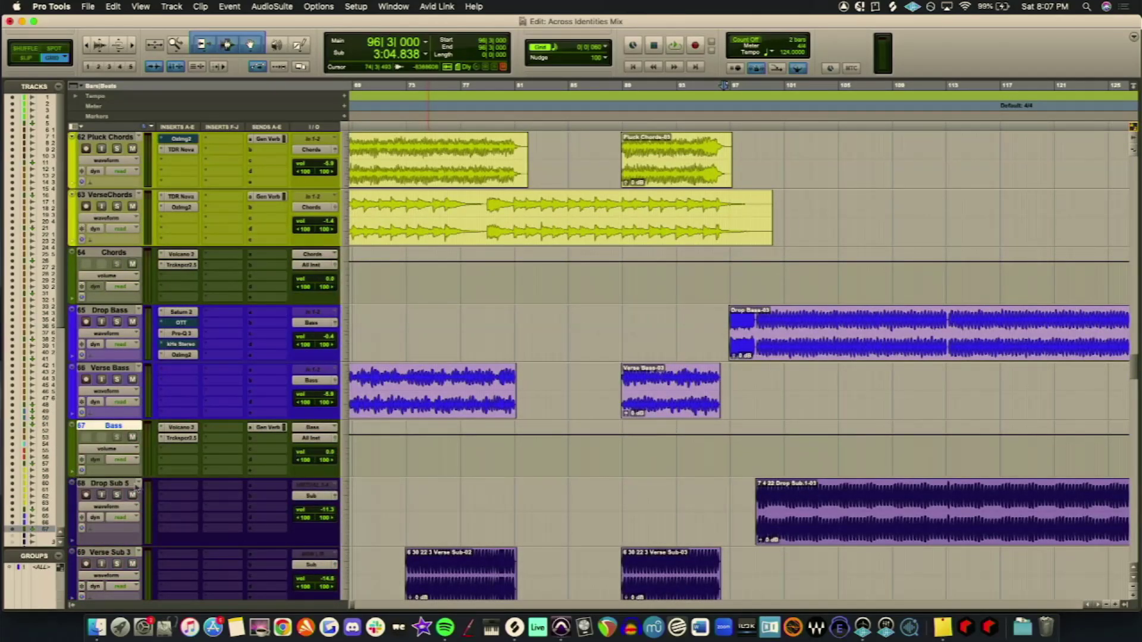
click(74, 474)
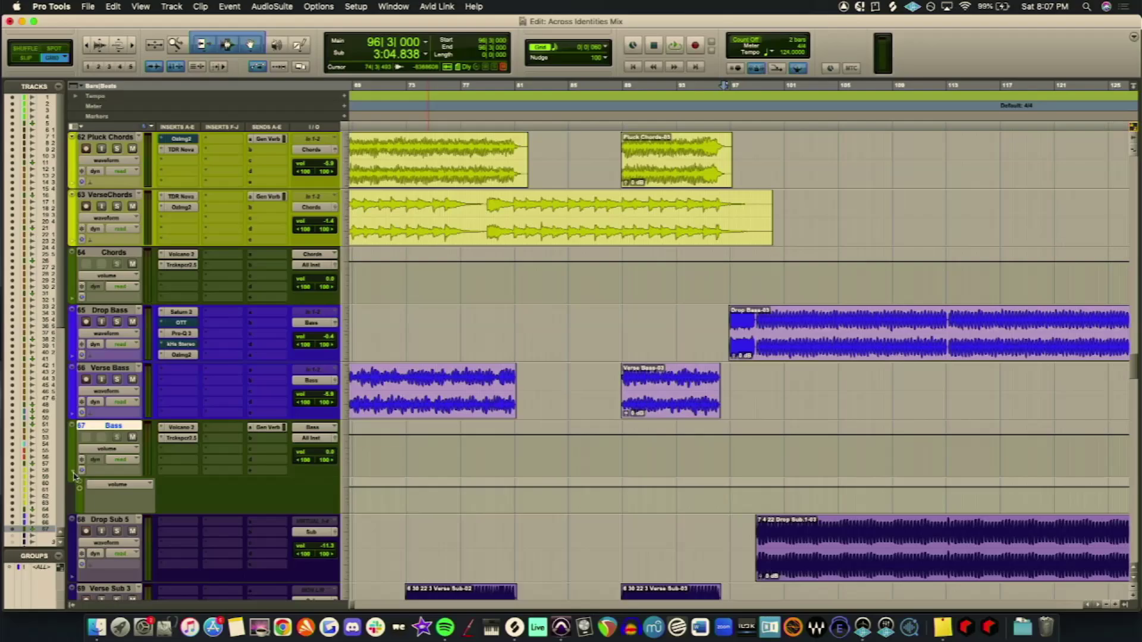
Step: Check the Bass track's Volcano 2 settings, close the plug-in, and set the automation lane to Volcano 2's Mix parameter
click(181, 427)
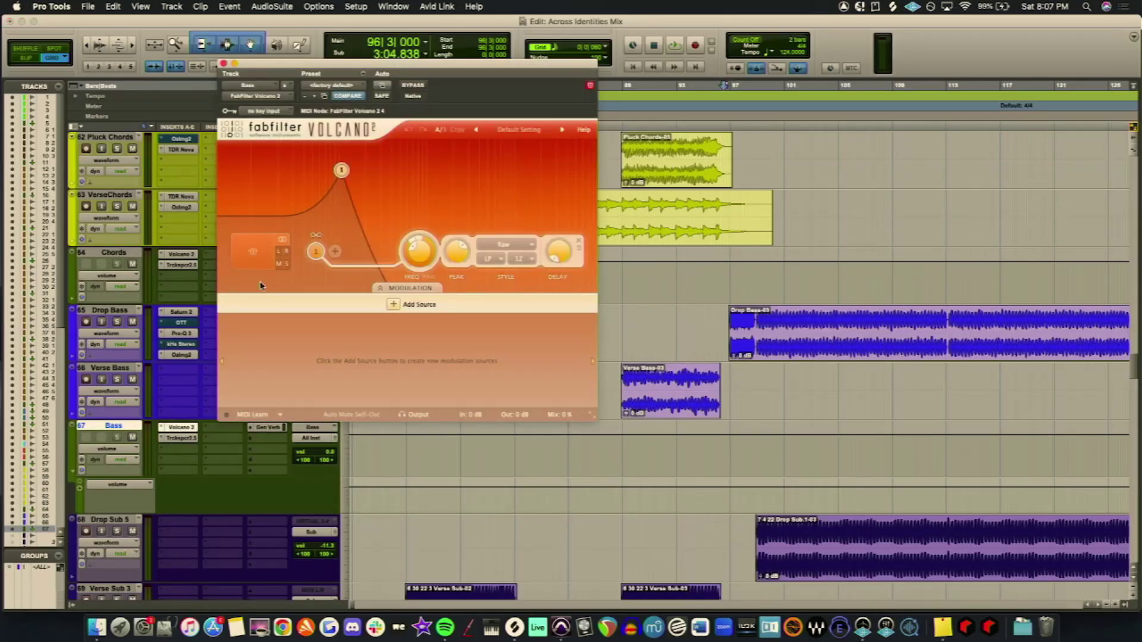
click(224, 64)
click(117, 485)
mouse_move(211, 529)
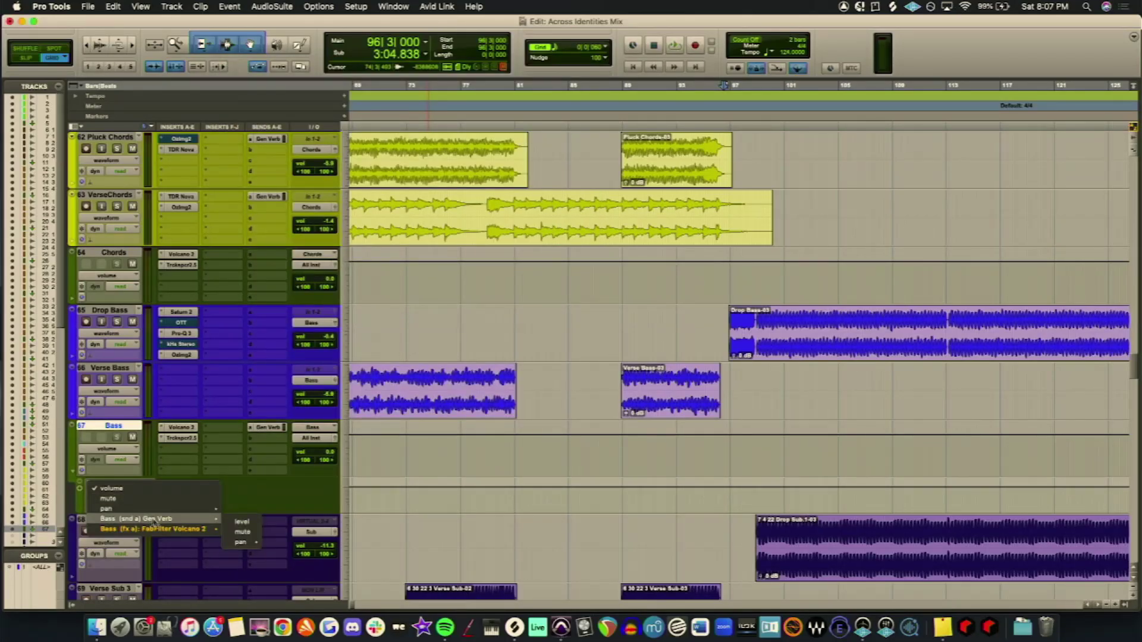
click(240, 532)
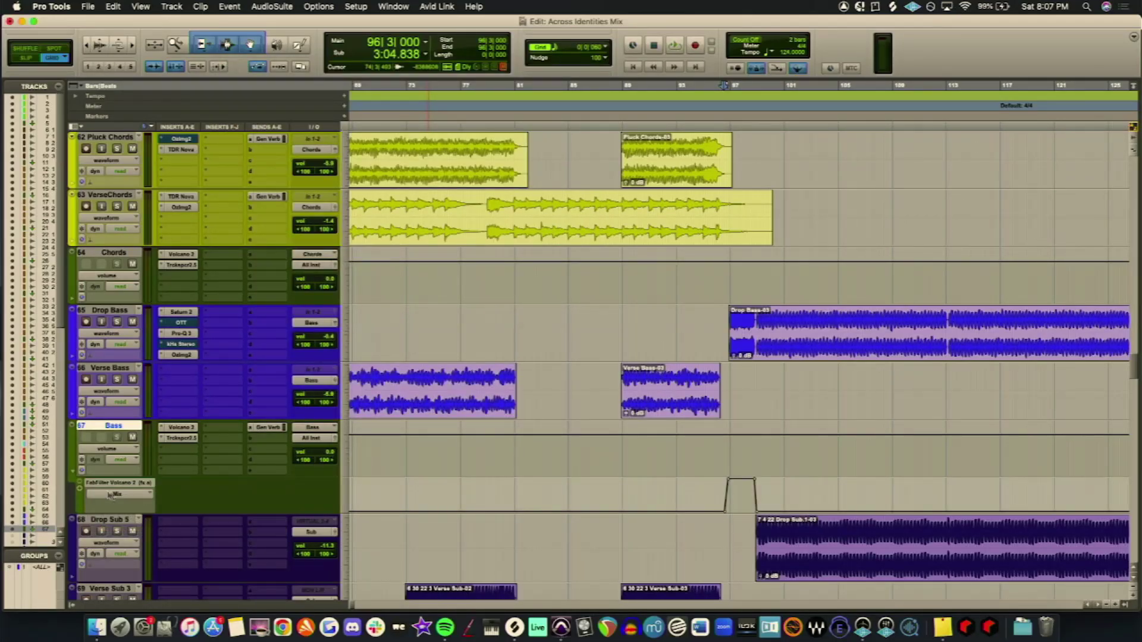
Step: Add a second automation lane beneath the Bass track for Volcano 2's Filter 1 Freq and check its parameter choices
click(80, 490)
click(132, 531)
mouse_move(132, 532)
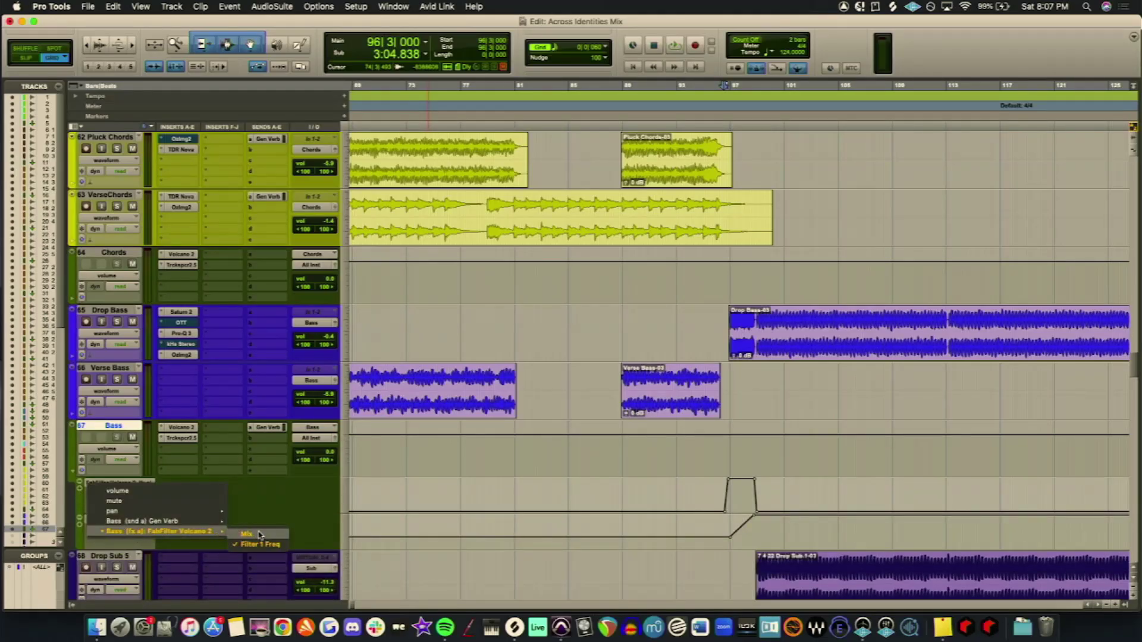
click(246, 534)
Step: Look through the whole track list, from the lead tracks to the automation lanes beneath Pre-Master
scroll(416, 470, up, 10)
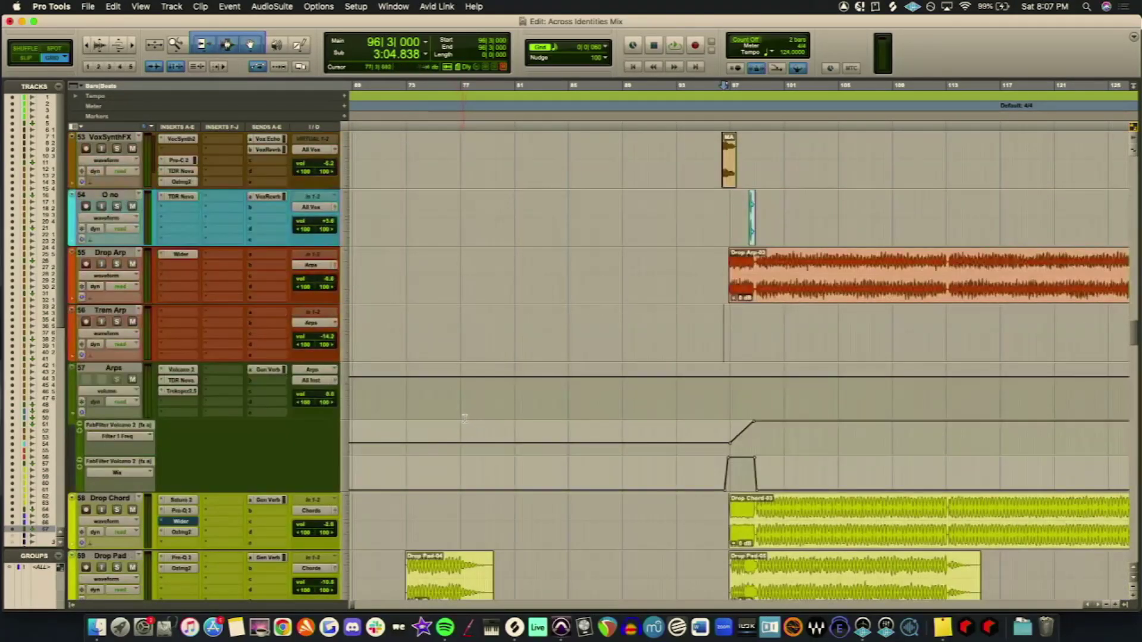
scroll(465, 419, up, 10)
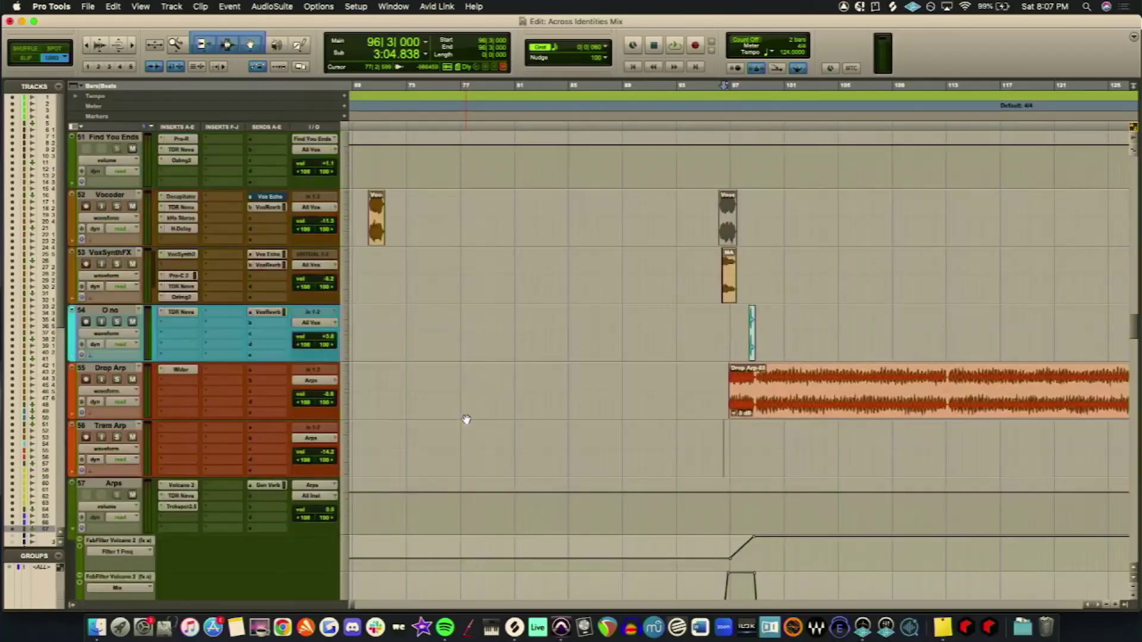
scroll(466, 420, up, 20)
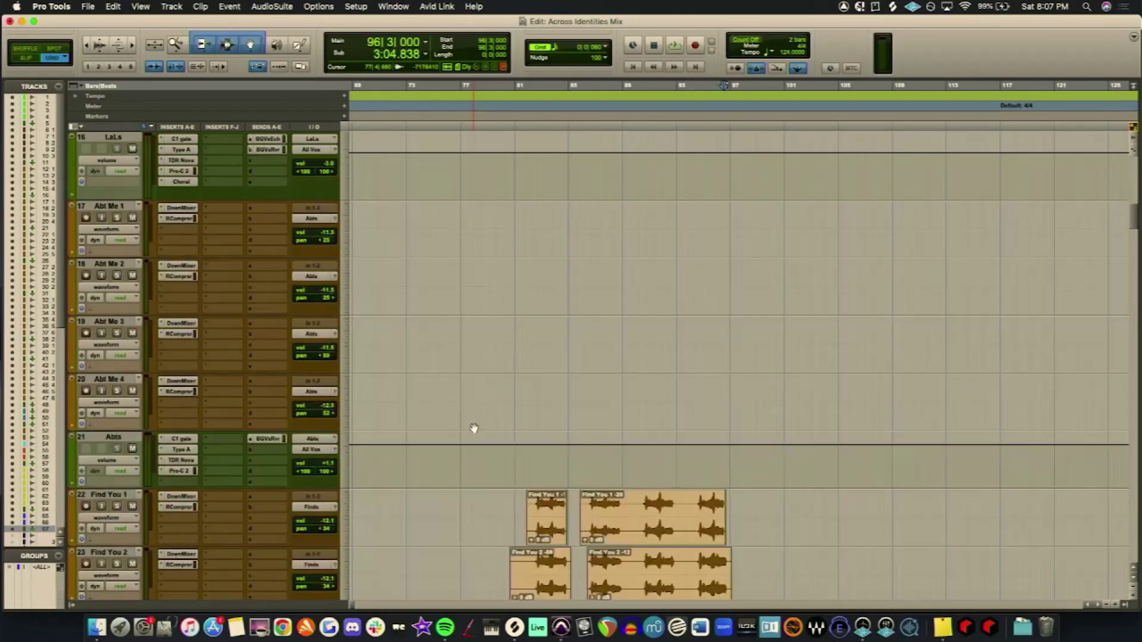
scroll(474, 428, up, 10)
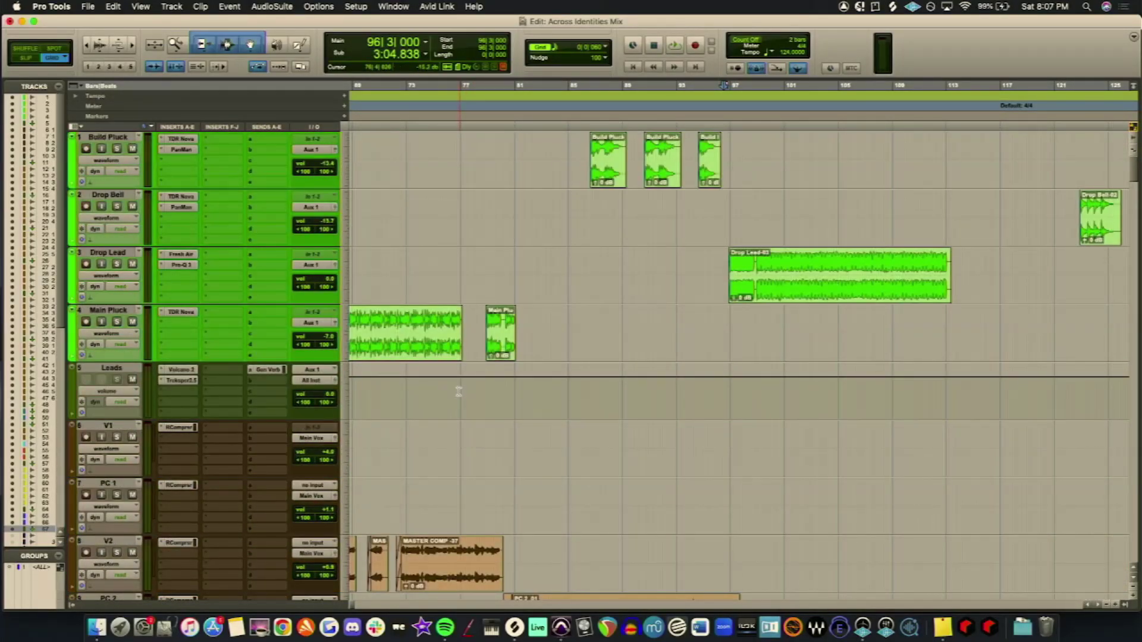
scroll(448, 390, down, 20)
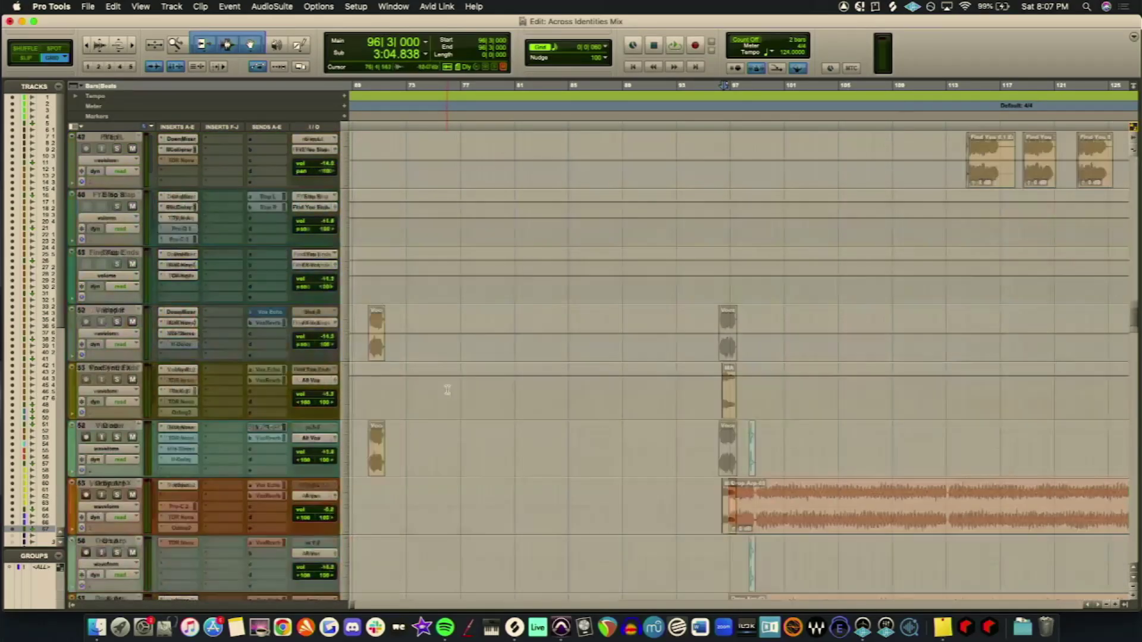
scroll(448, 395, down, 15)
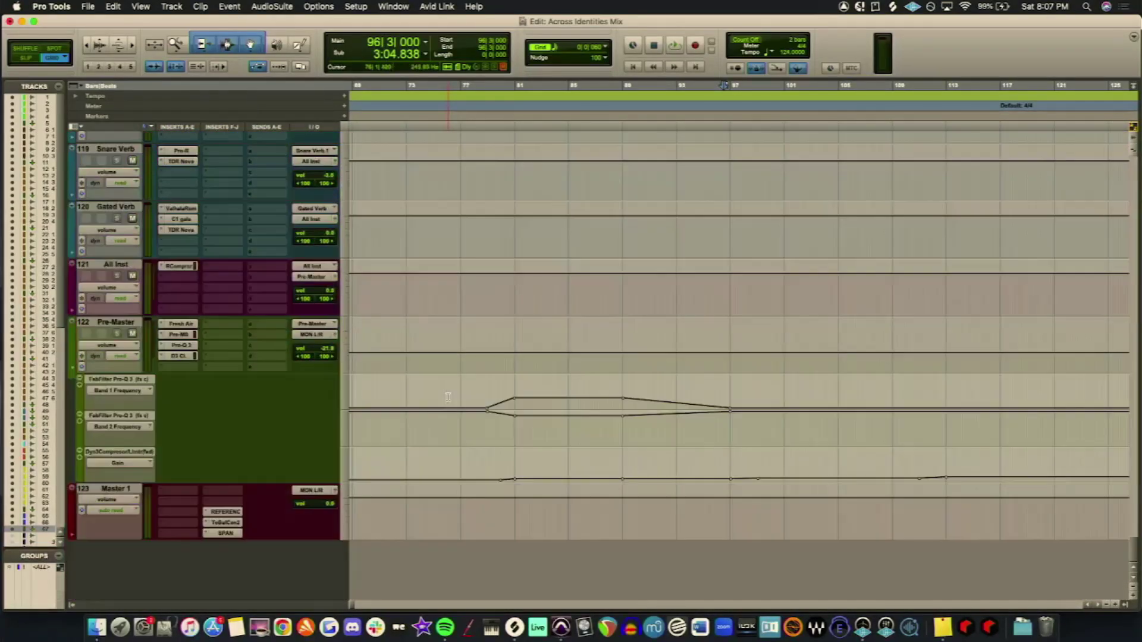